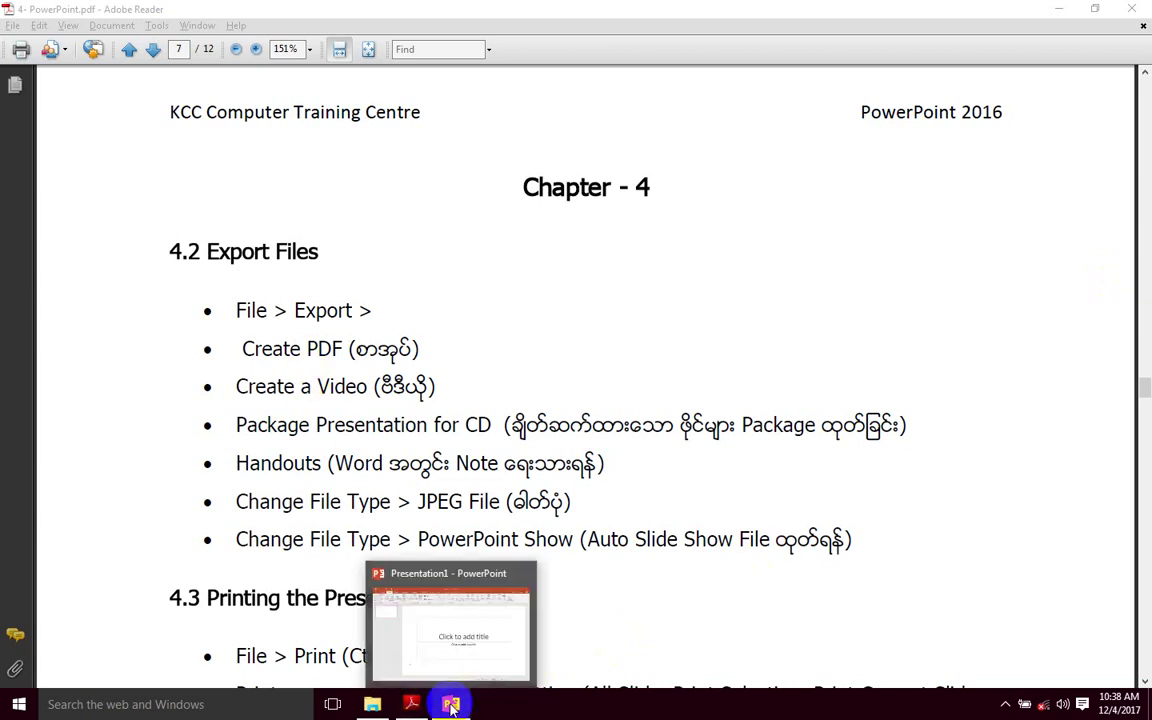
# Step: Bring PowerPoint forward and start a new Photo Album from pictures on disk
pyautogui.click(450, 705)
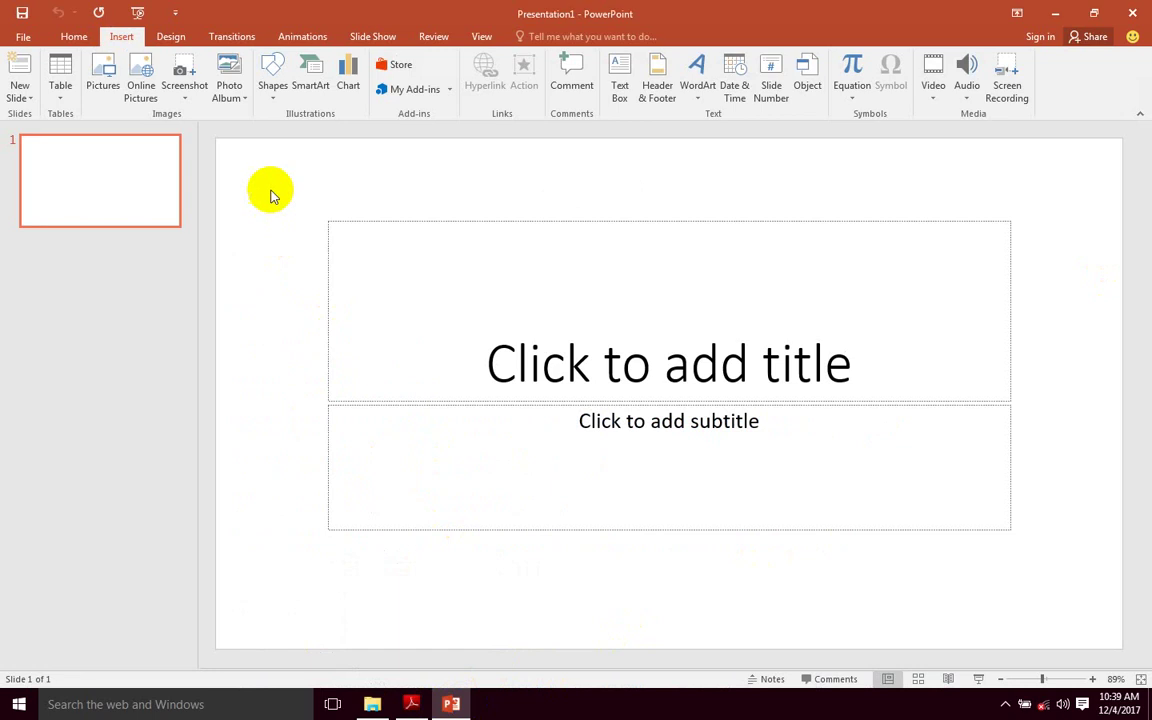
pyautogui.click(125, 45)
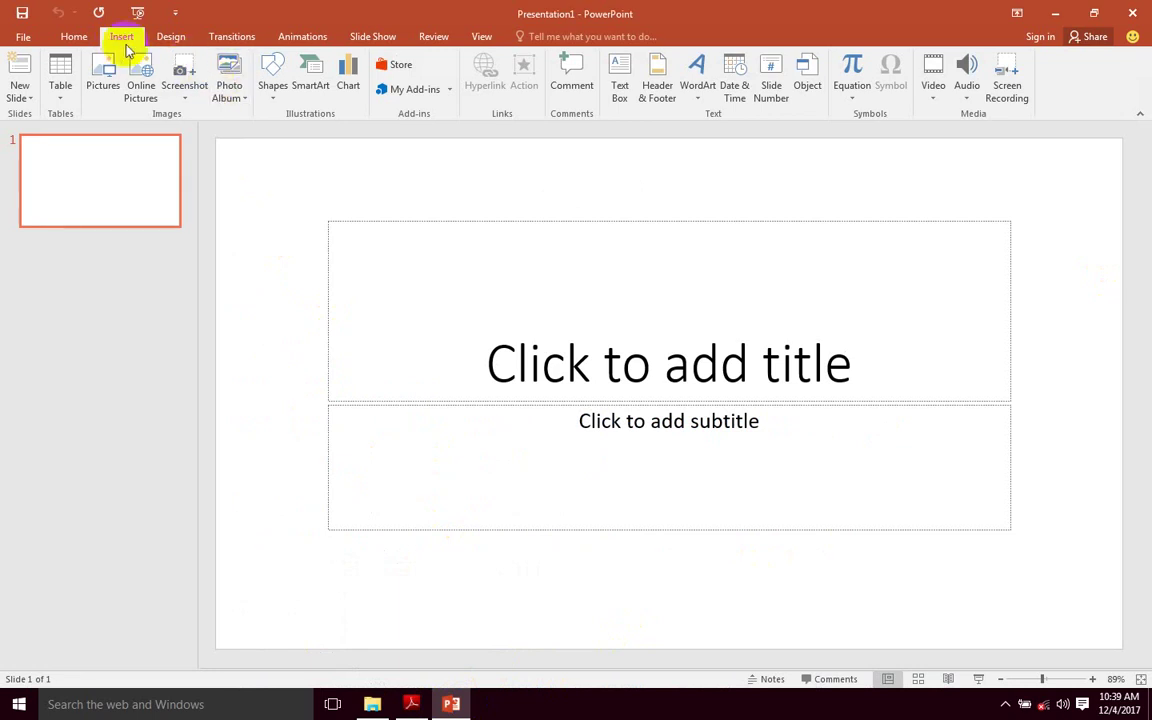
pyautogui.click(236, 68)
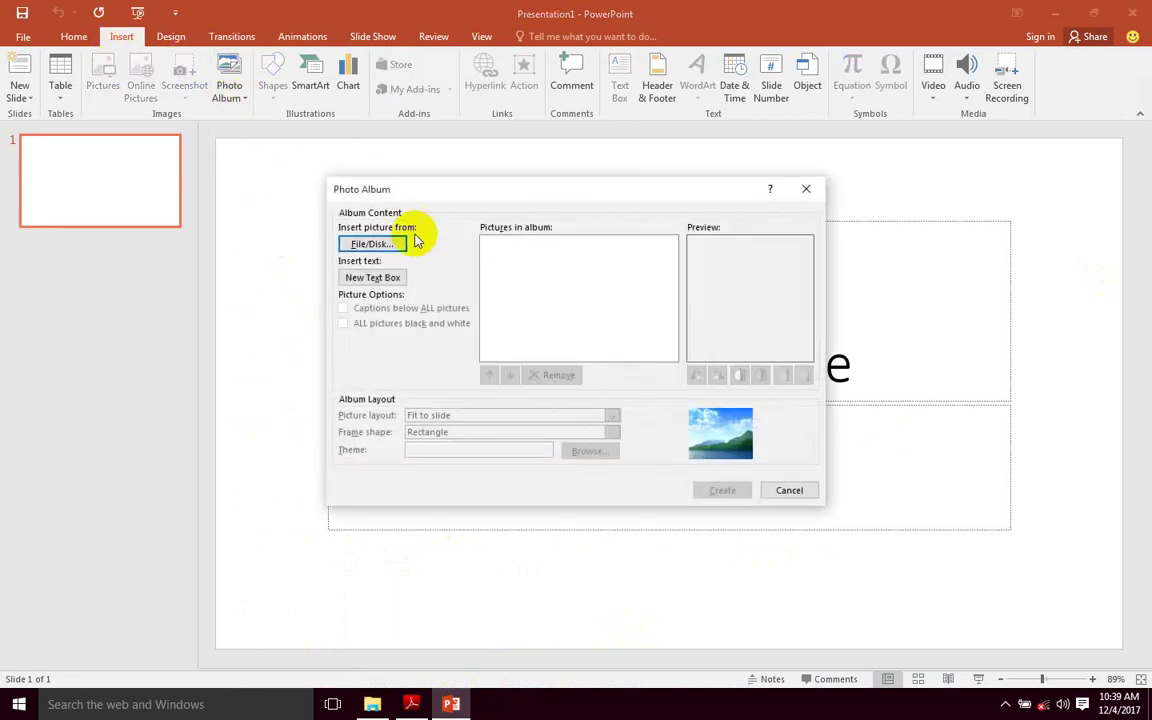
pyautogui.click(386, 246)
pyautogui.scroll(-5, 597, 350)
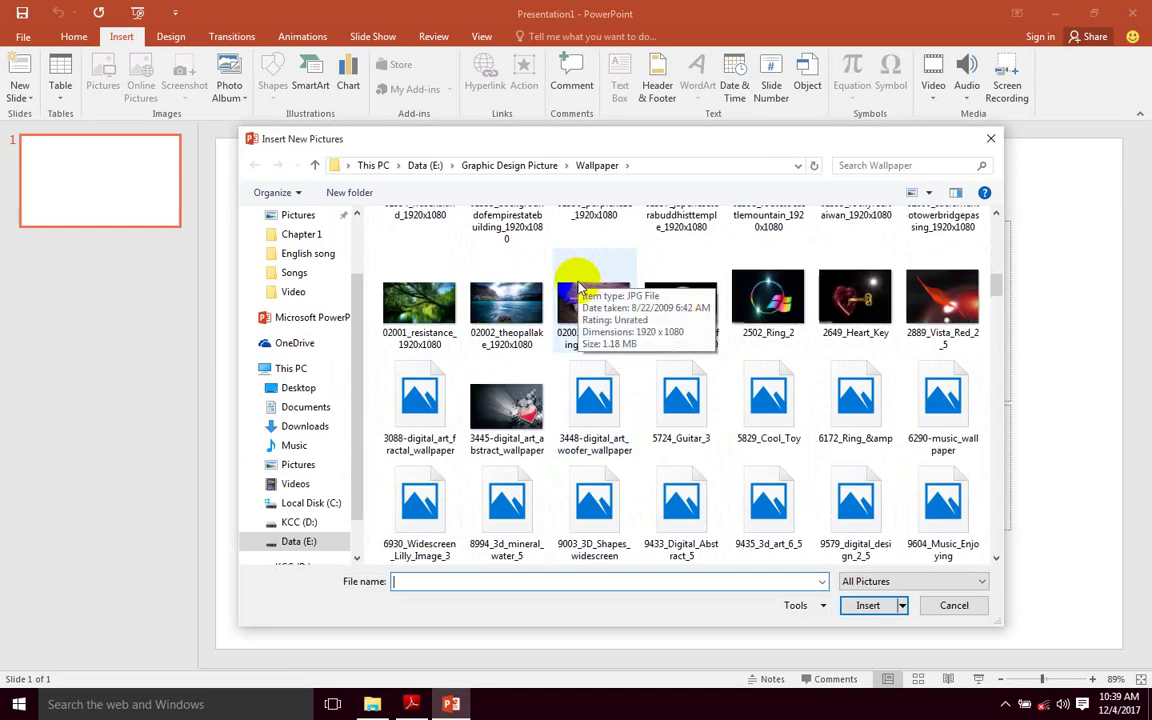
pyautogui.scroll(-3, 586, 375)
pyautogui.scroll(-5, 588, 378)
pyautogui.scroll(-3, 590, 380)
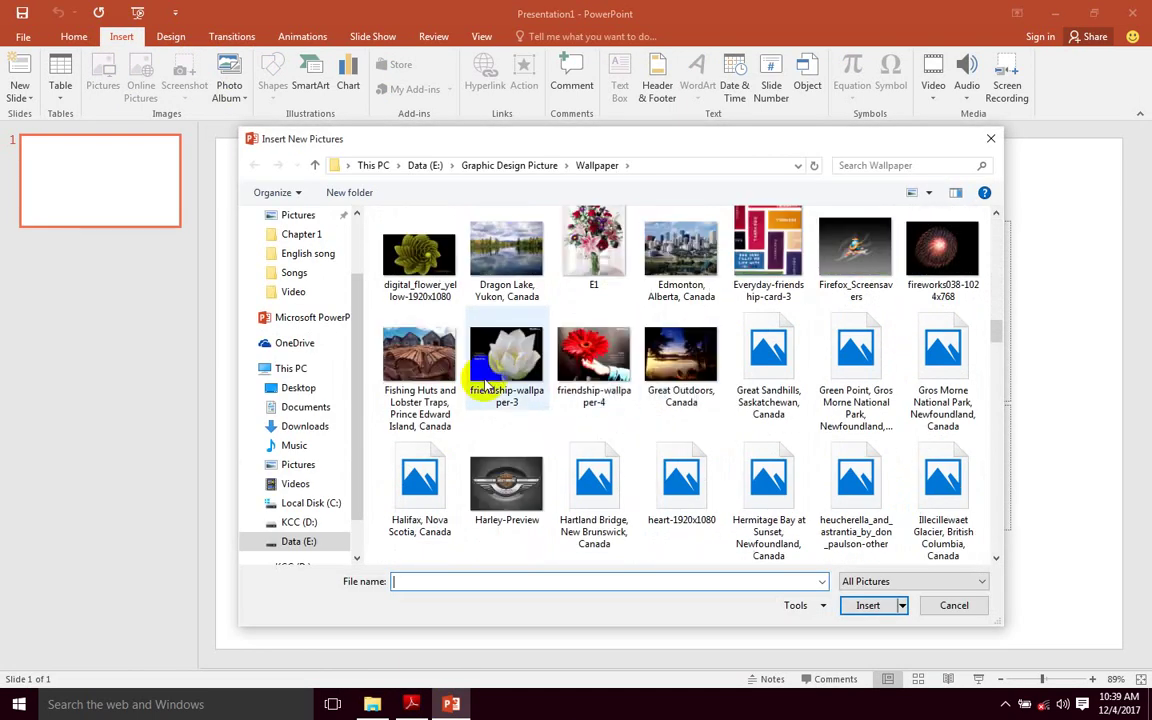
pyautogui.scroll(-3, 597, 412)
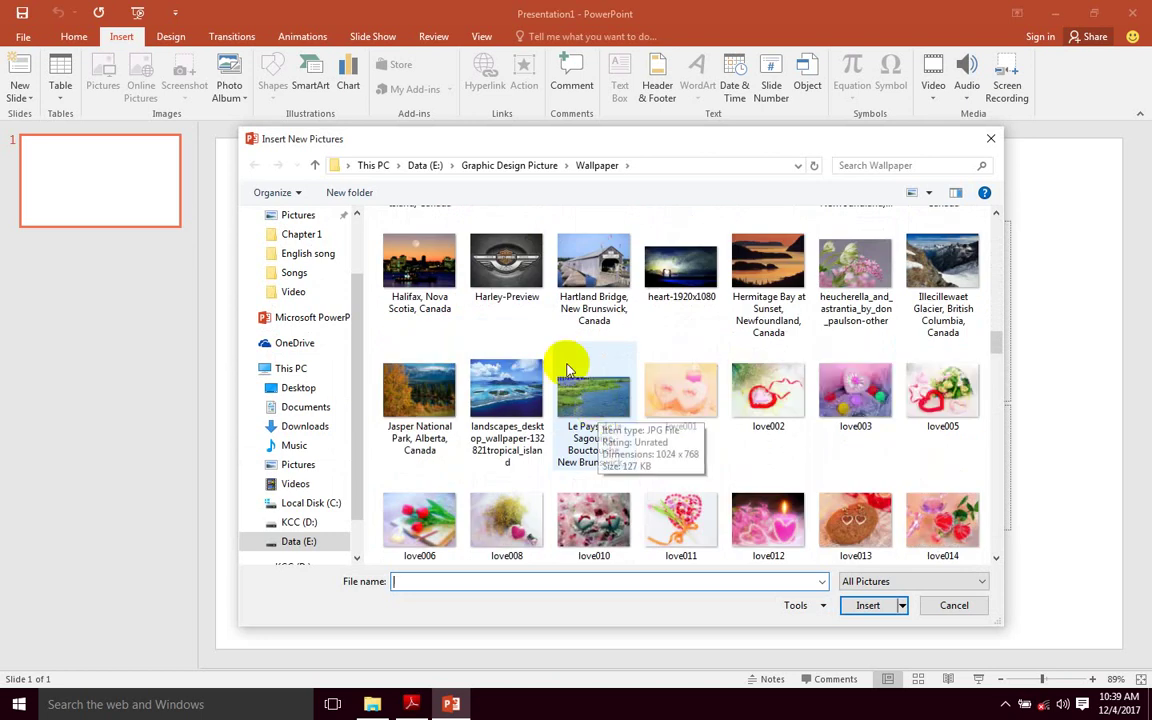
# Step: Insert eight pictures, including Halifax, Hartland Bridge, Hermitage Bay, Fishing Huts and Dragon Lake, into the album
pyautogui.click(942, 262)
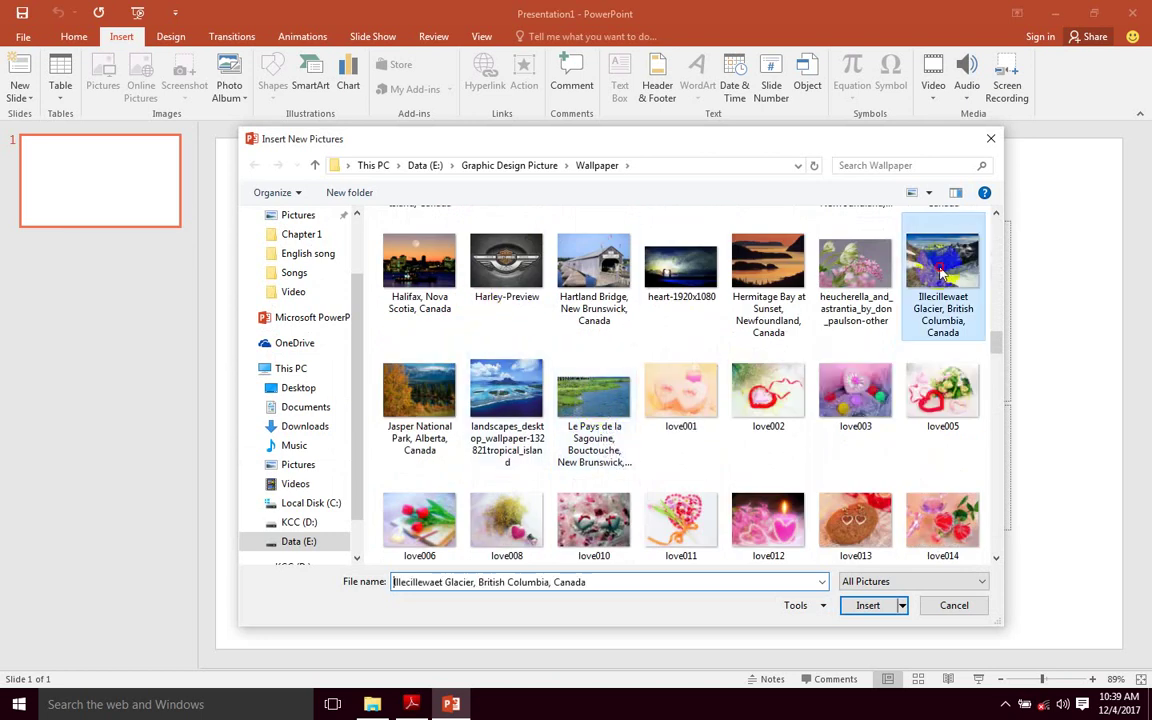
pyautogui.scroll(2, 870, 330)
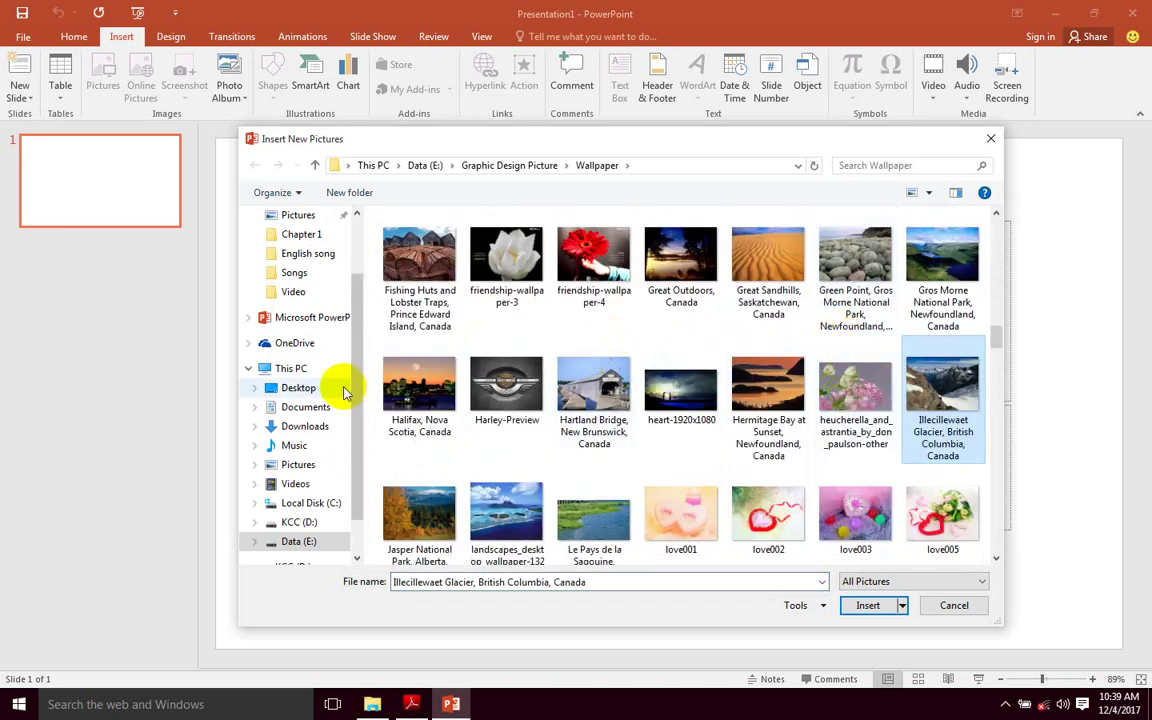
pyautogui.click(419, 385)
pyautogui.keyDown('ctrl'); pyautogui.click(594, 385); pyautogui.keyUp('ctrl')
pyautogui.keyDown('ctrl'); pyautogui.click(667, 394); pyautogui.keyUp('ctrl')
pyautogui.keyDown('ctrl'); pyautogui.click(767, 388); pyautogui.keyUp('ctrl')
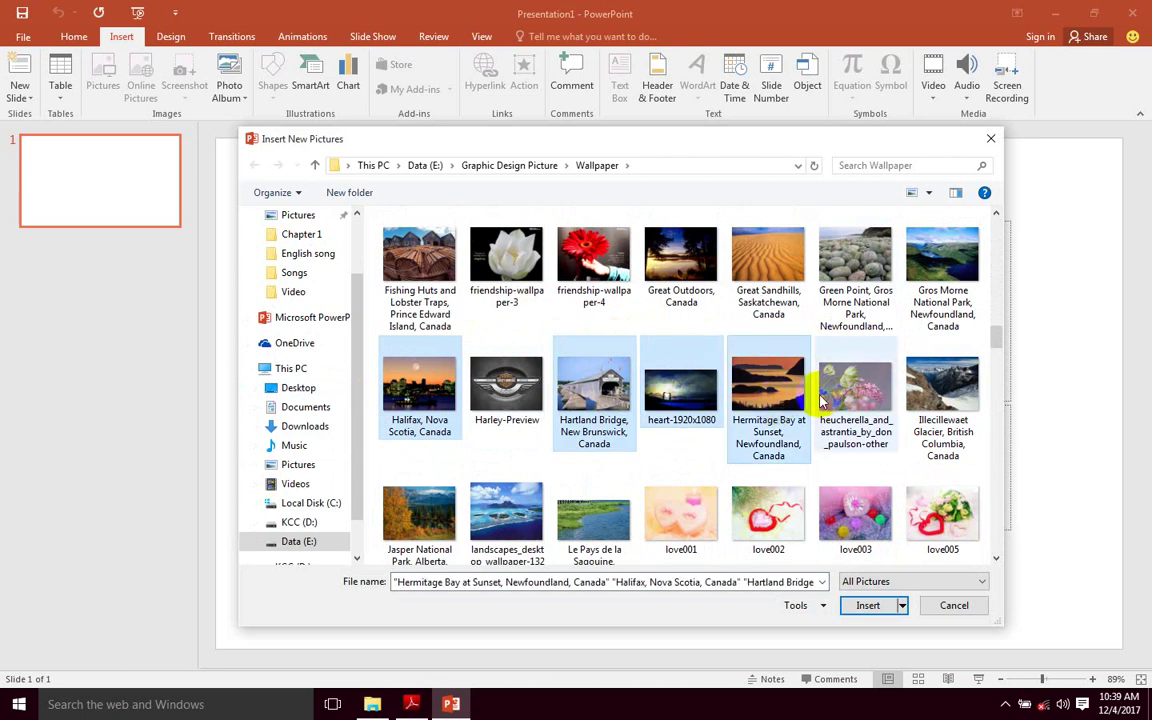
pyautogui.keyDown('ctrl'); pyautogui.click(853, 388); pyautogui.keyUp('ctrl')
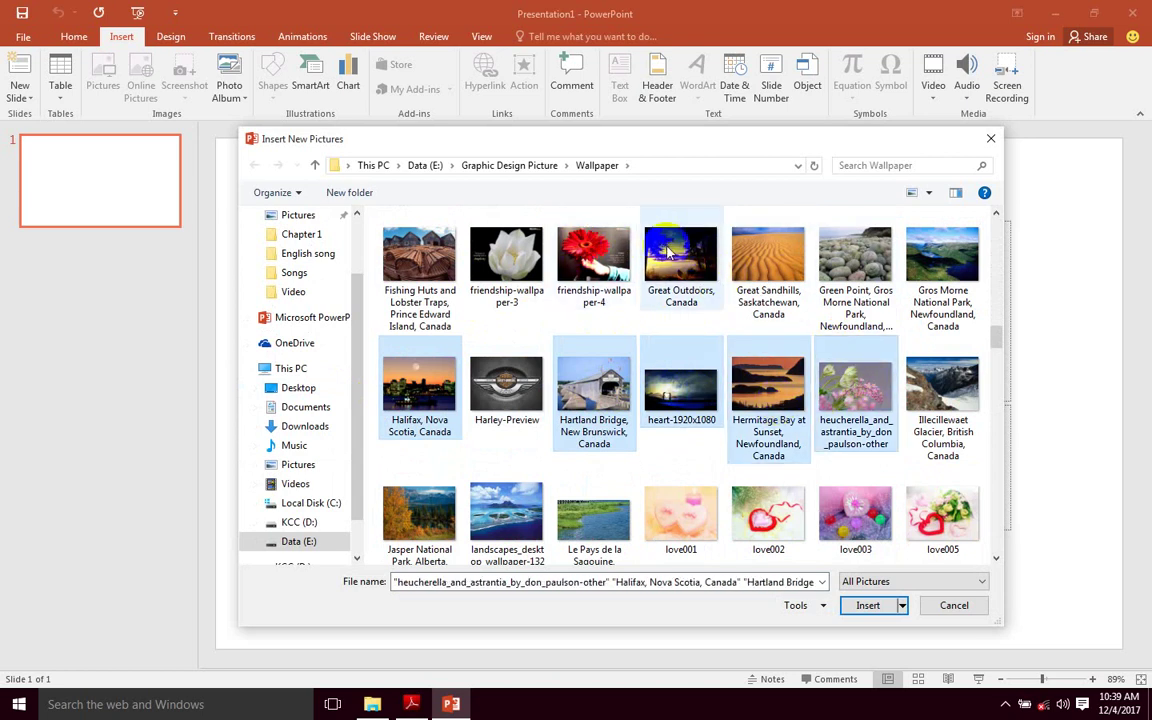
pyautogui.keyDown('ctrl'); pyautogui.click(700, 270); pyautogui.keyUp('ctrl')
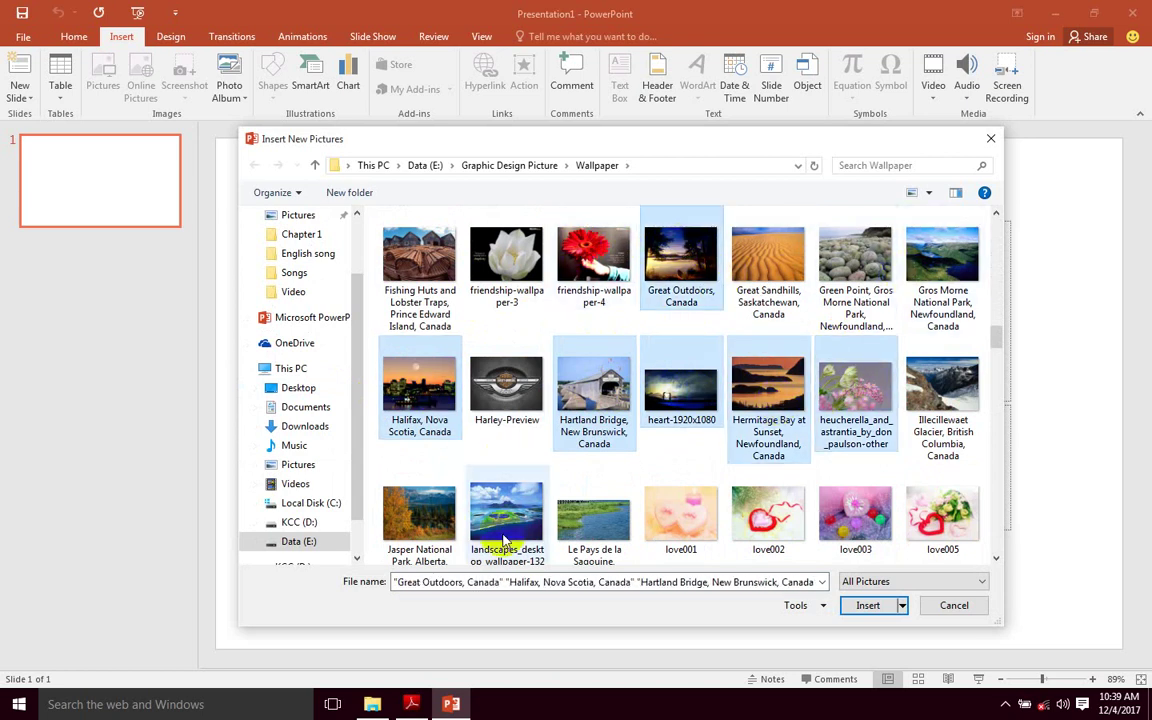
pyautogui.keyDown('ctrl'); pyautogui.click(390, 235); pyautogui.keyUp('ctrl')
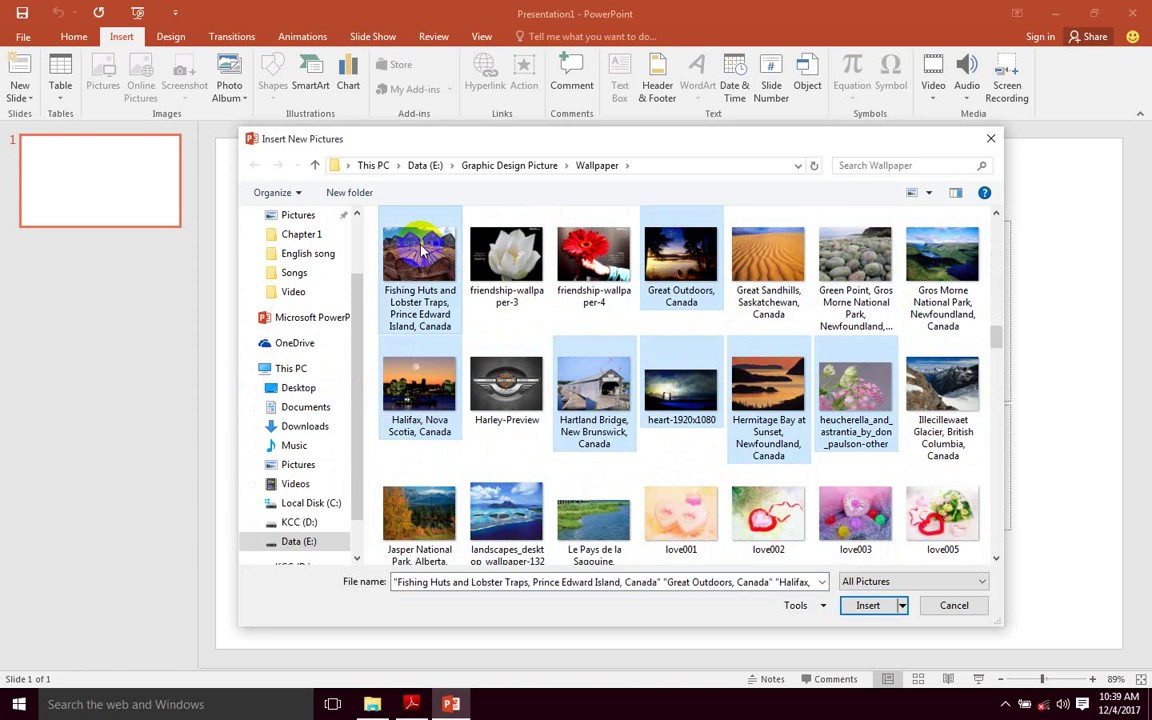
pyautogui.scroll(3, 903, 428)
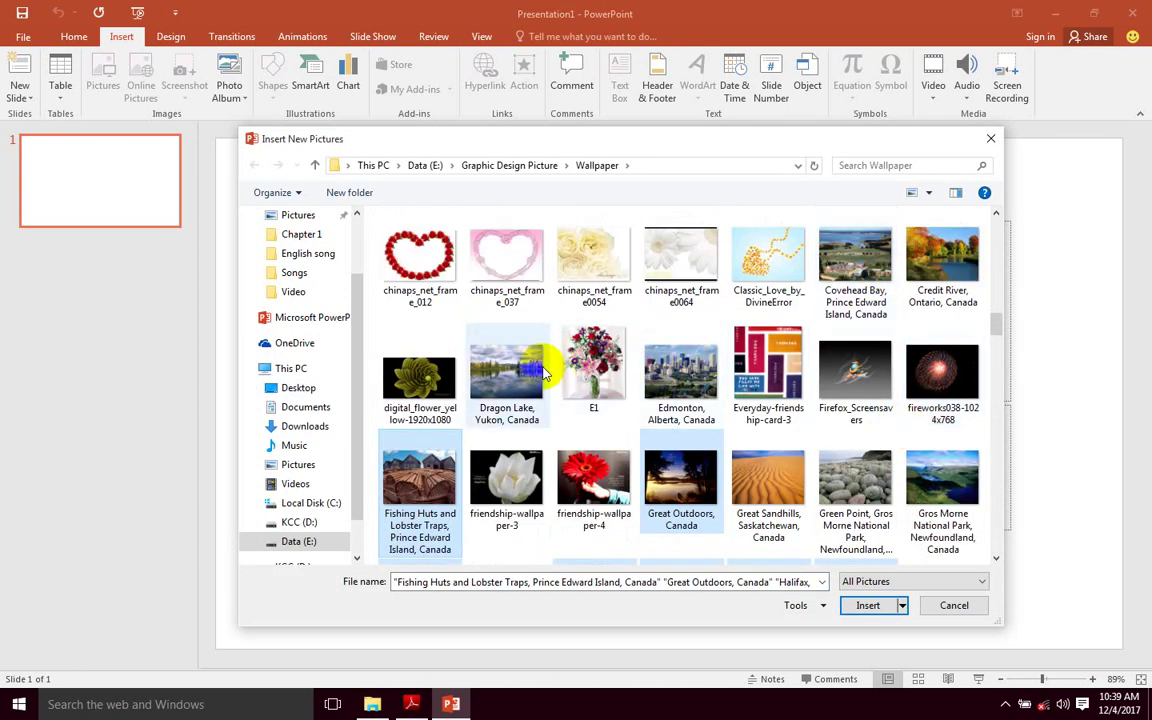
pyautogui.keyDown('ctrl'); pyautogui.click(492, 338); pyautogui.keyUp('ctrl')
pyautogui.click(866, 606)
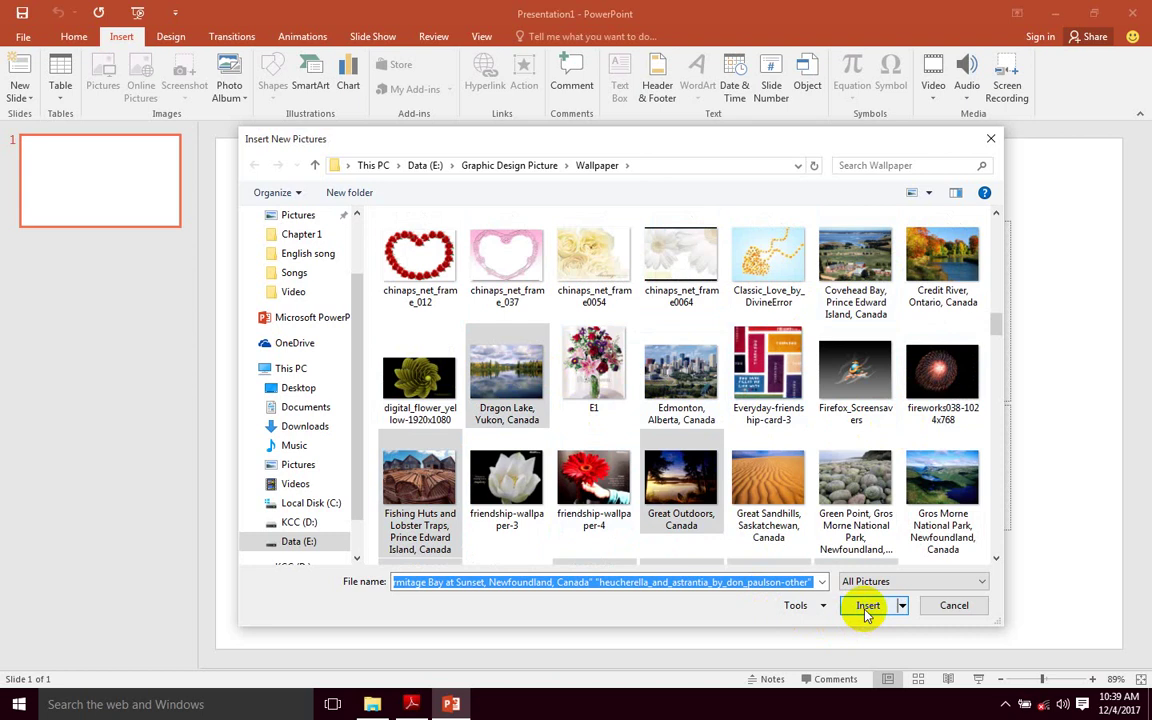
# Step: Set the album layout to 2 pictures per slide and create it
pyautogui.click(510, 416)
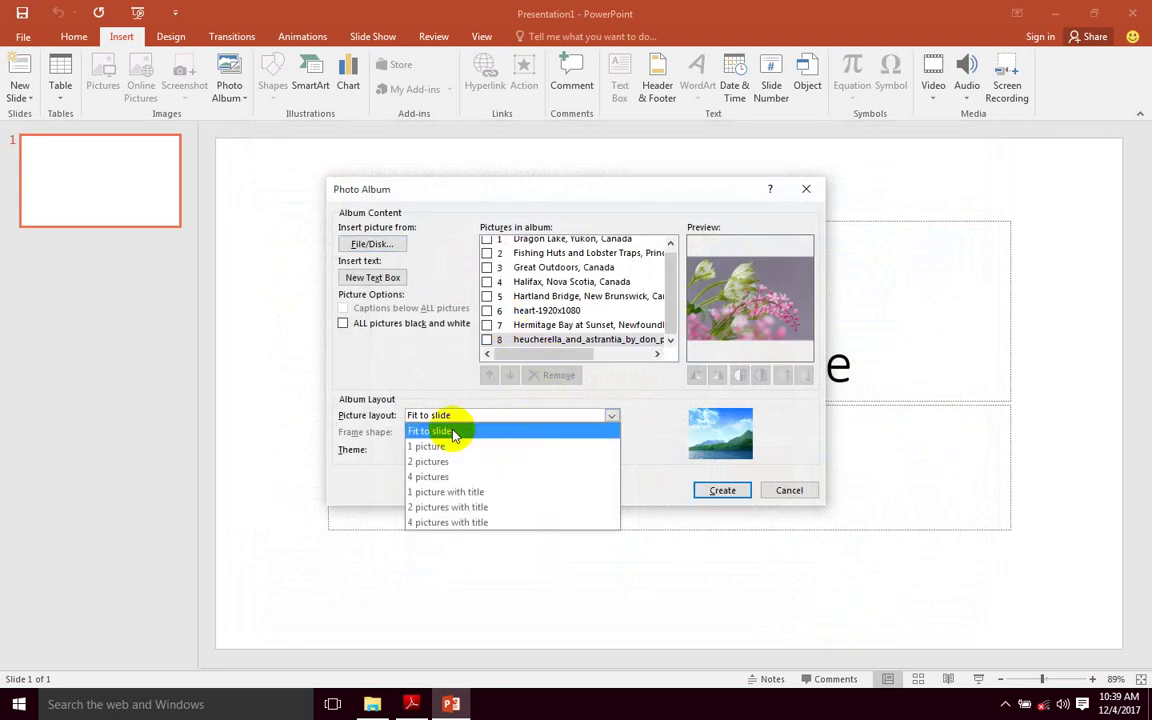
pyautogui.click(424, 462)
pyautogui.click(722, 495)
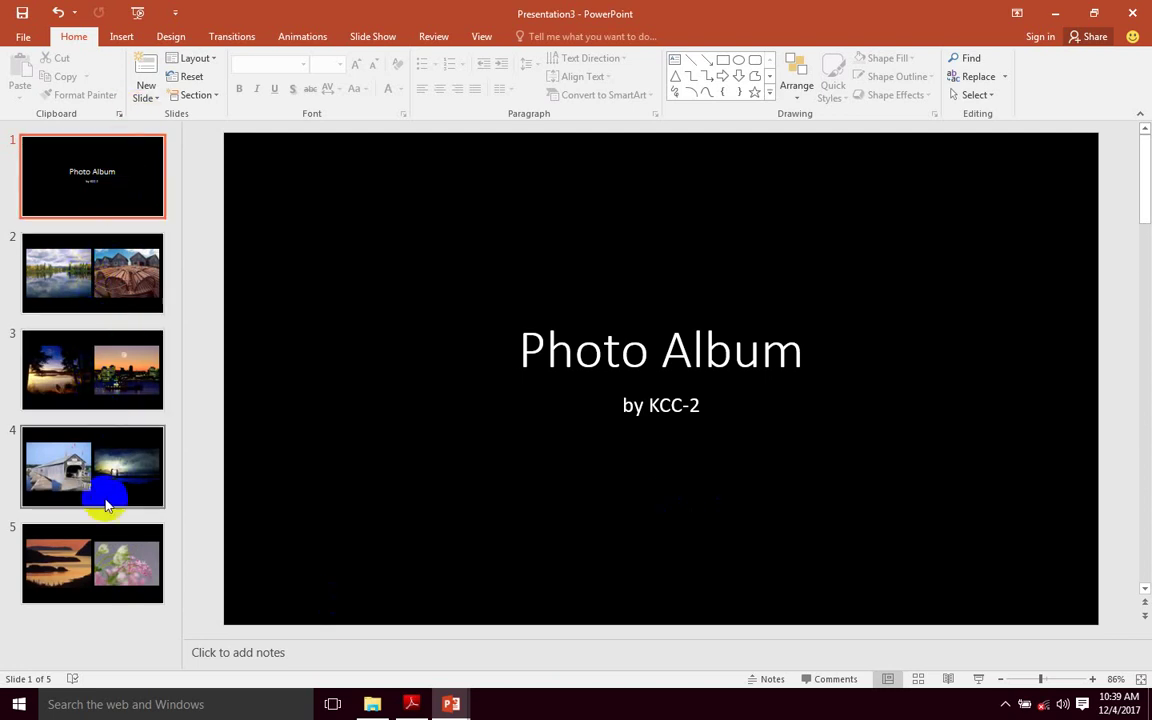
# Step: Apply a Fade transition to all five slides, advancing after 00:03.00
pyautogui.keyDown('shift'); pyautogui.click(105, 563); pyautogui.keyUp('shift')
pyautogui.click(231, 36)
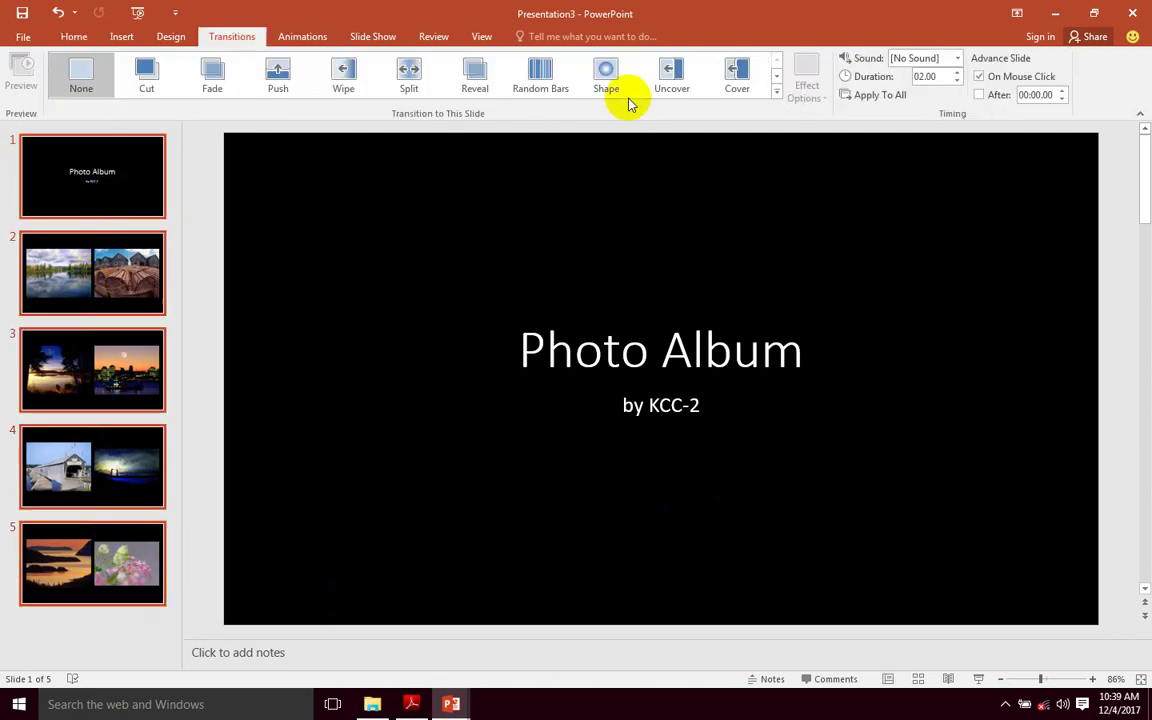
pyautogui.click(214, 68)
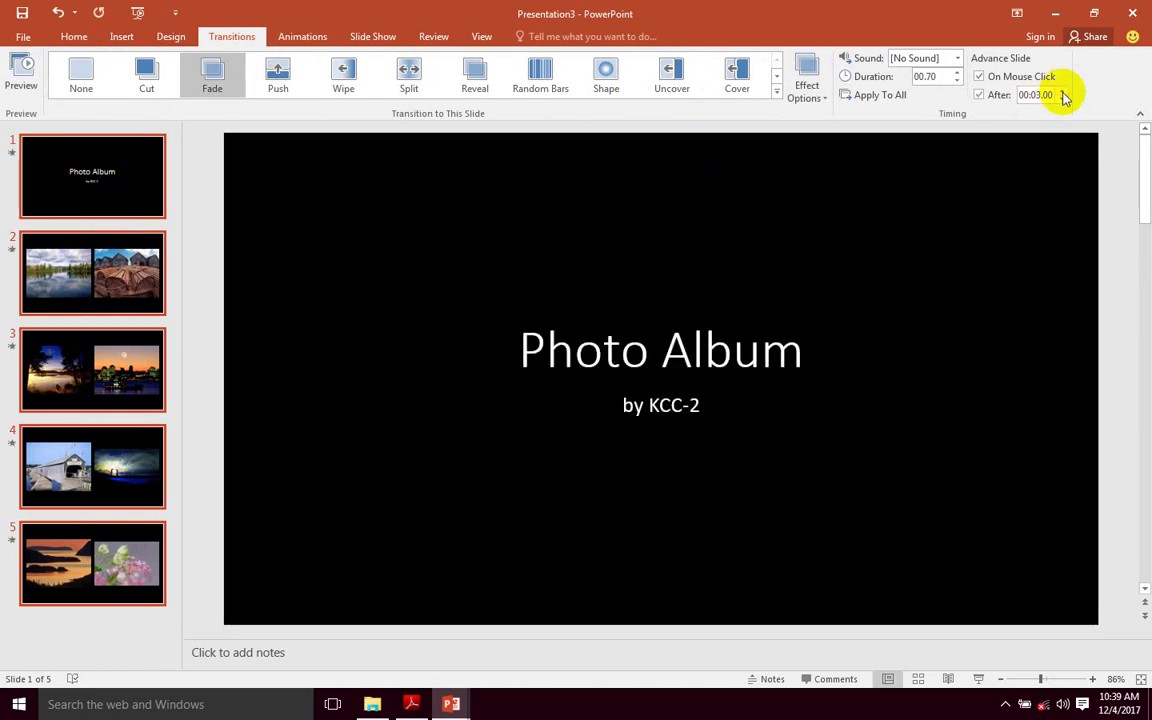
pyautogui.click(110, 190)
# Step: Insert the song '01. Right Now (Na Na Na)' from the PC onto slide 1
pyautogui.click(121, 37)
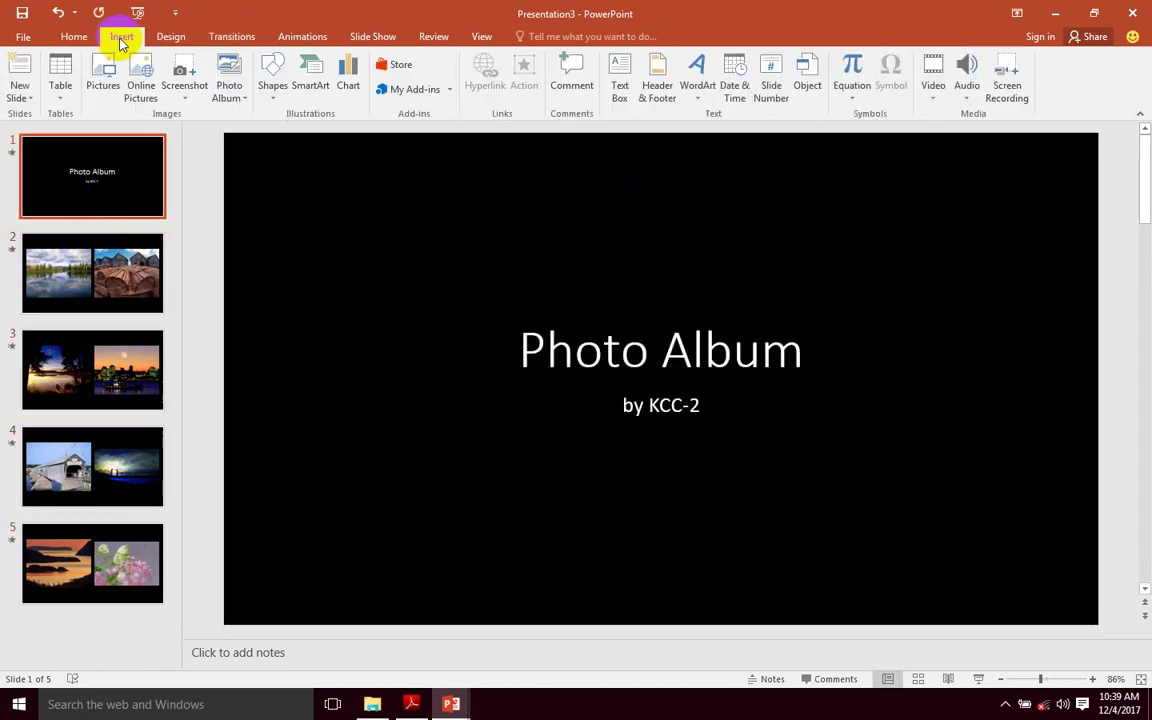
pyautogui.click(967, 72)
pyautogui.click(843, 160)
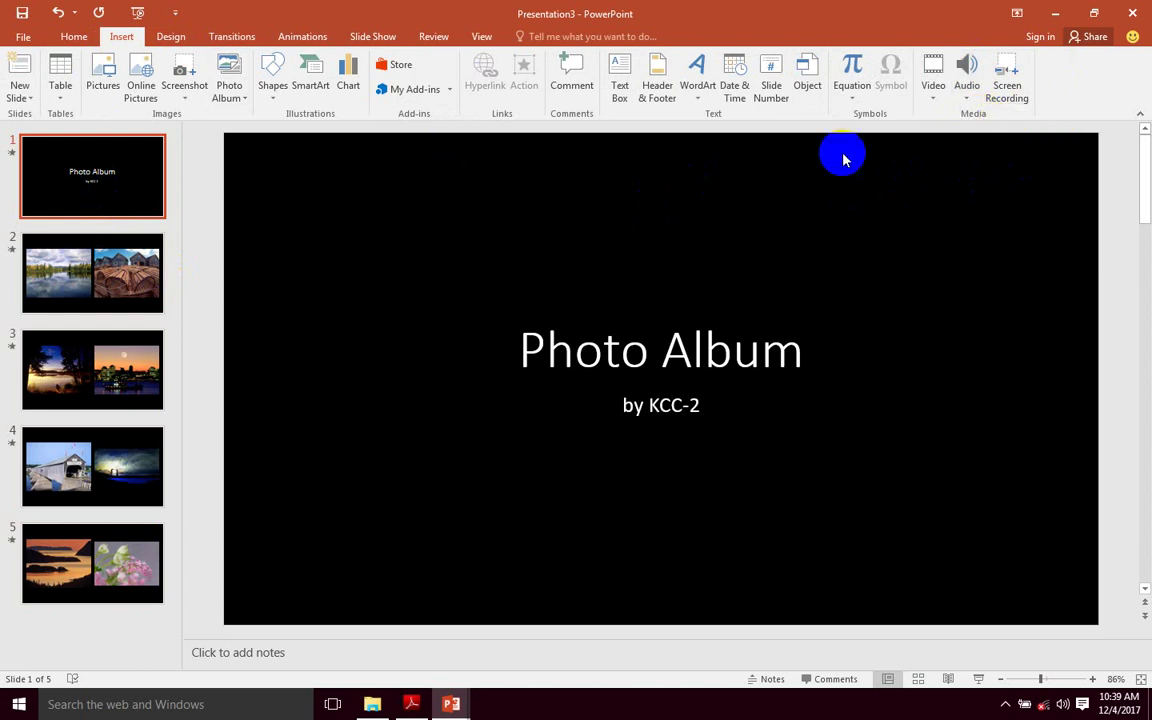
pyautogui.click(295, 182)
pyautogui.scroll(-2, 287, 212)
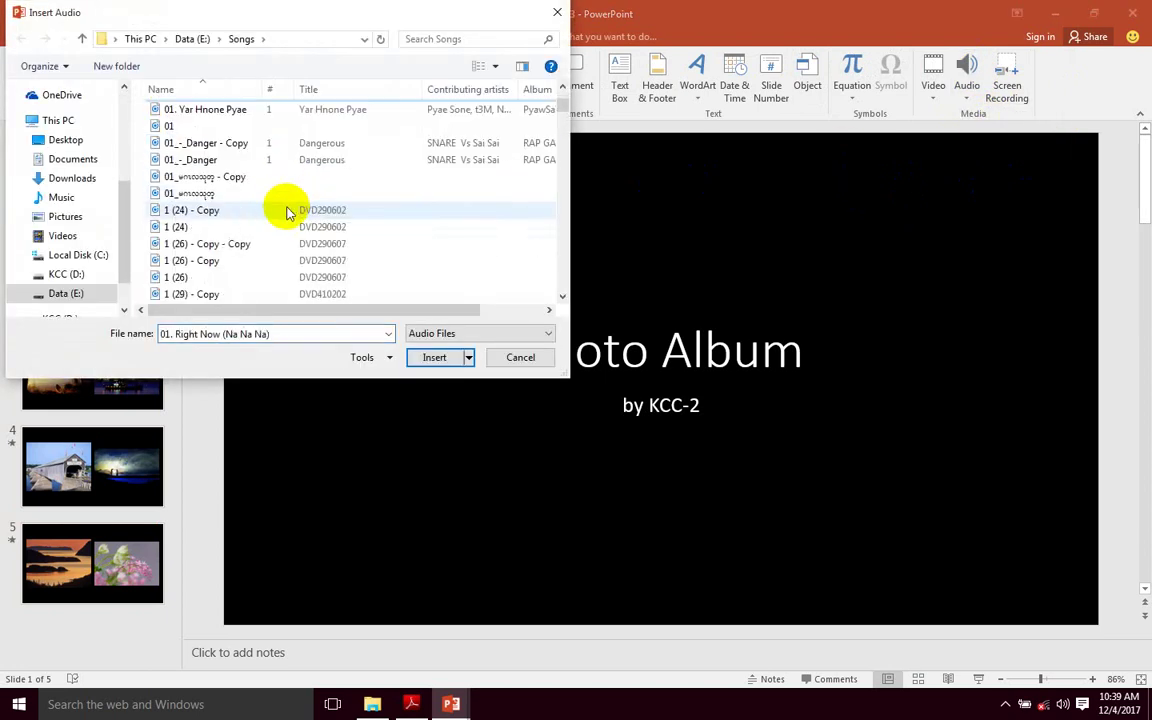
pyautogui.scroll(-1, 287, 212)
pyautogui.scroll(-3, 287, 214)
pyautogui.scroll(-1, 287, 218)
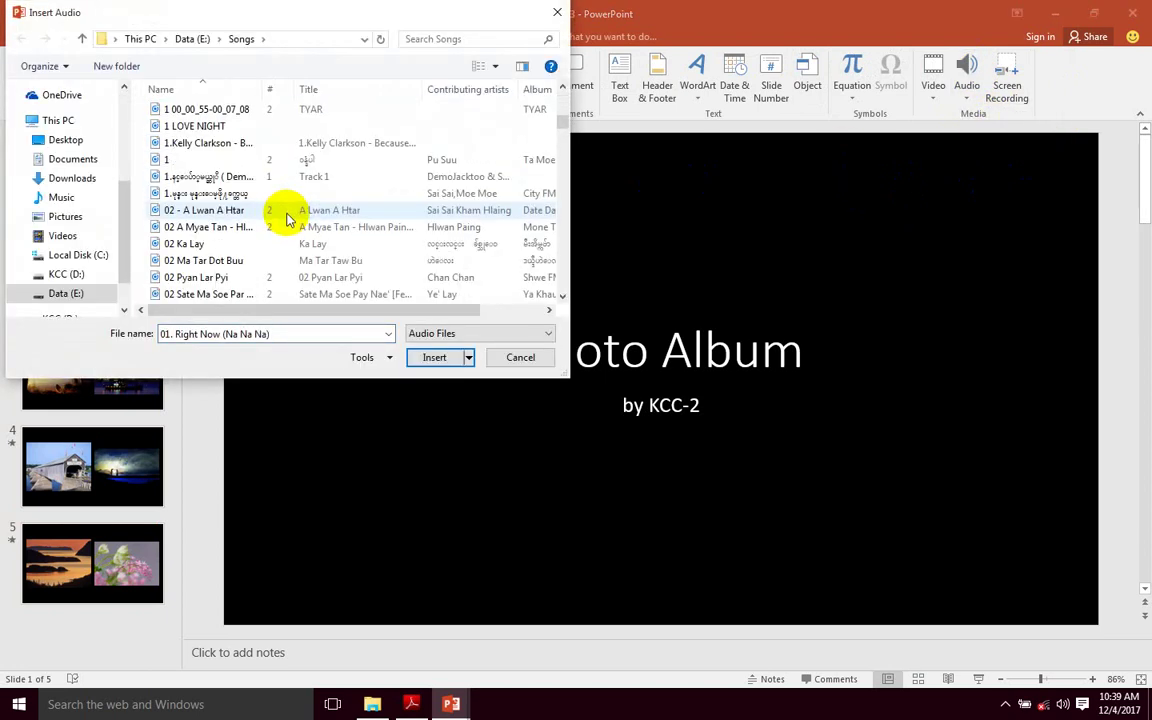
pyautogui.scroll(-1, 287, 220)
pyautogui.scroll(-2, 287, 224)
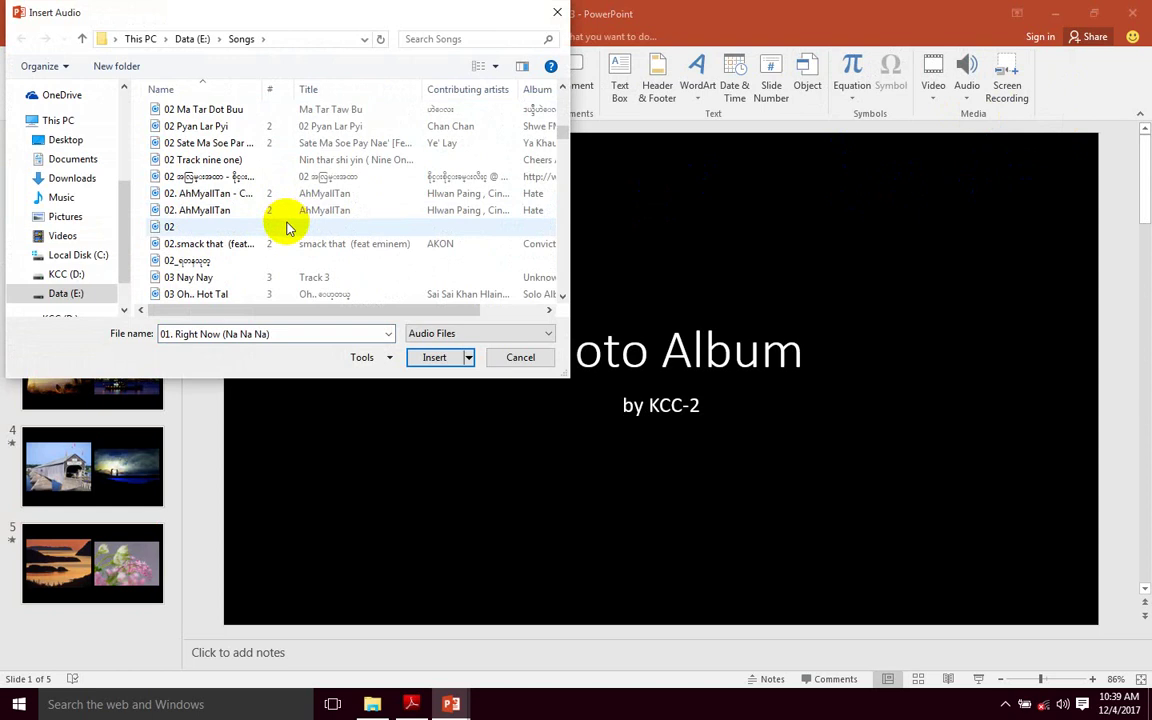
pyautogui.scroll(-1, 287, 229)
pyautogui.scroll(-1, 287, 229)
pyautogui.scroll(-1, 287, 229)
pyautogui.scroll(-1, 287, 229)
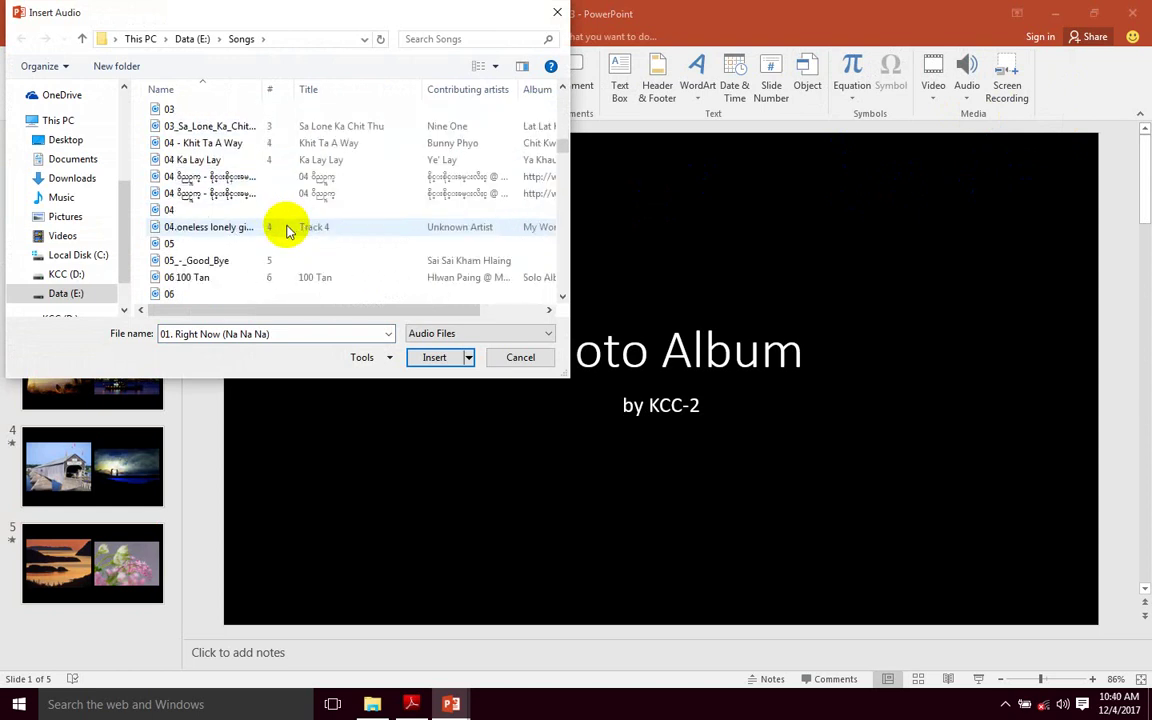
pyautogui.scroll(-1, 287, 231)
pyautogui.scroll(-1, 287, 231)
pyautogui.scroll(-1, 287, 232)
pyautogui.scroll(-1, 287, 233)
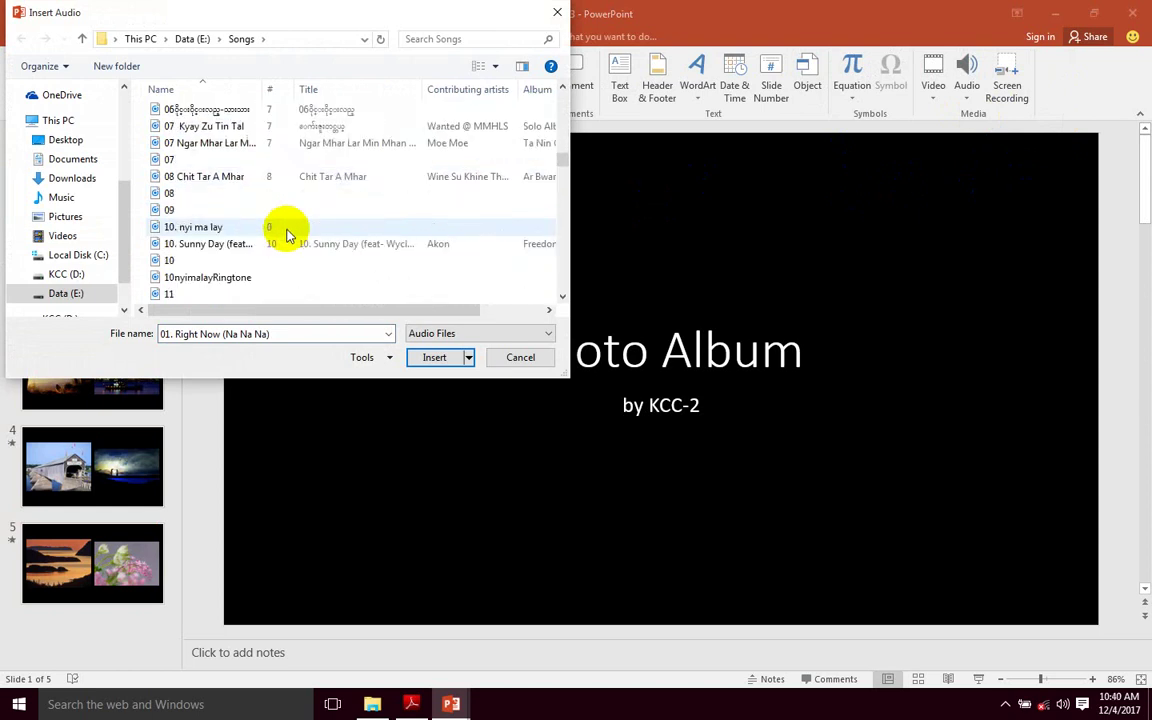
pyautogui.scroll(-2, 287, 234)
pyautogui.scroll(-1, 287, 234)
pyautogui.doubleClick(197, 244)
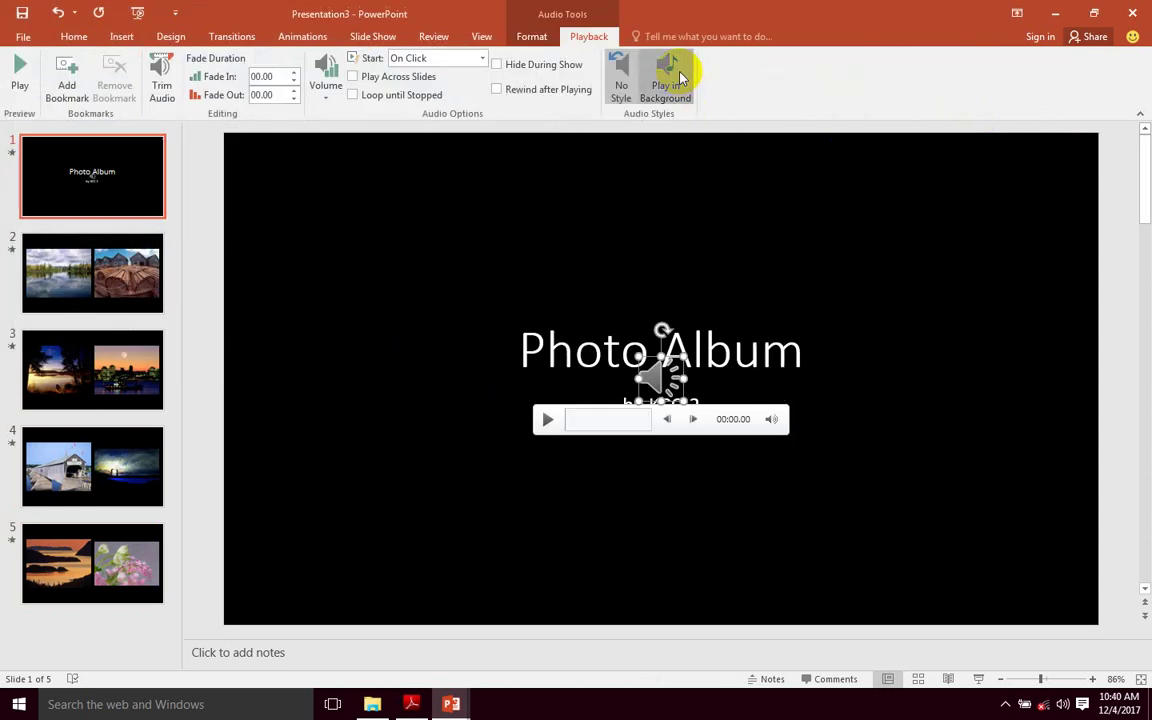
# Step: Make the song play in background, set its volume, and move its icon bottom-right
pyautogui.click(668, 74)
pyautogui.moveTo(663, 373); pyautogui.dragTo(1010, 525)
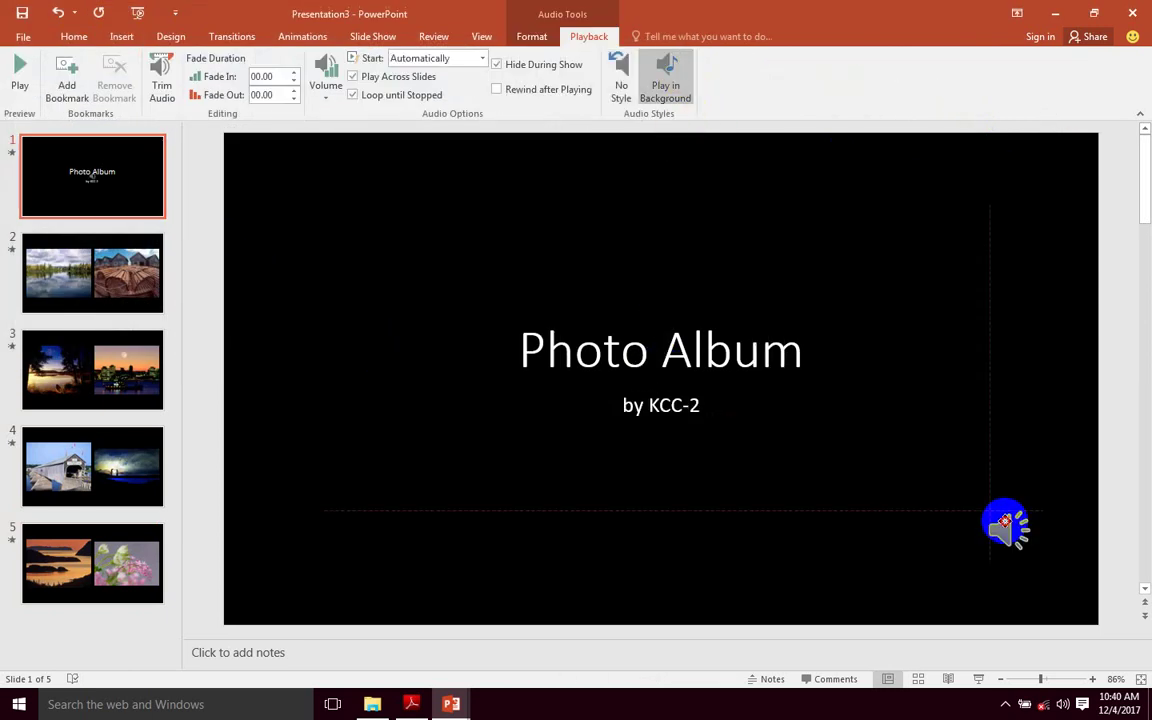
pyautogui.click(437, 58)
pyautogui.click(432, 58)
pyautogui.click(318, 76)
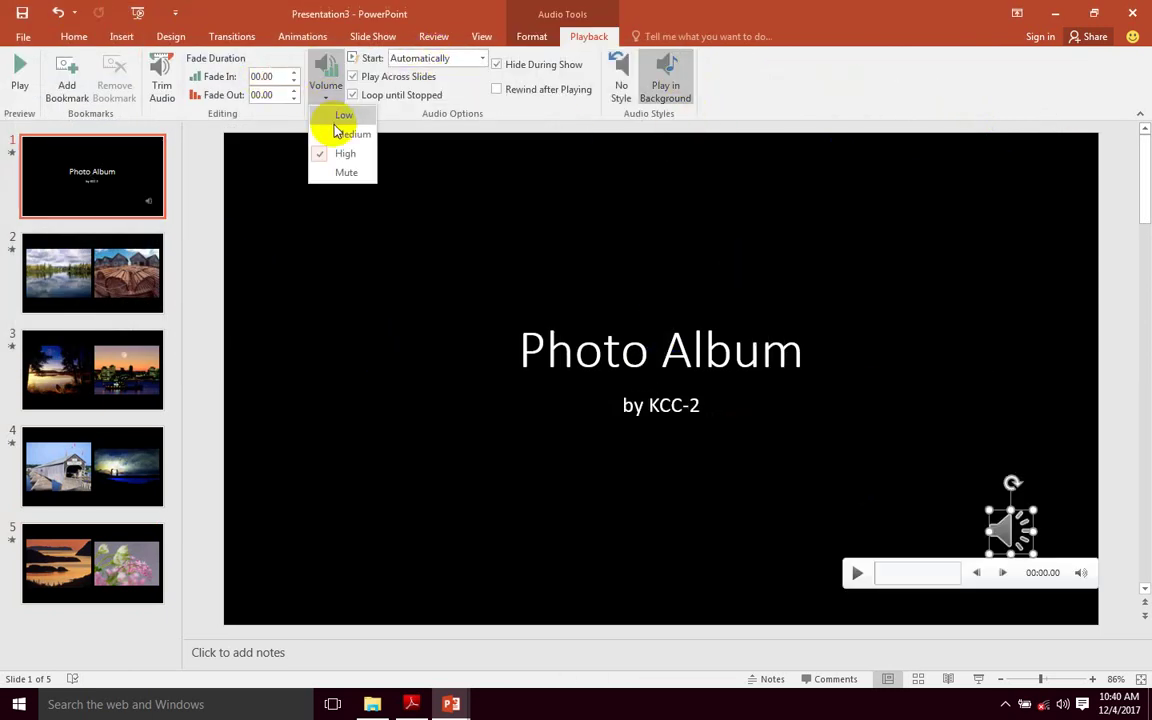
pyautogui.click(334, 125)
pyautogui.click(1000, 533)
pyautogui.moveTo(1000, 533); pyautogui.dragTo(995, 553)
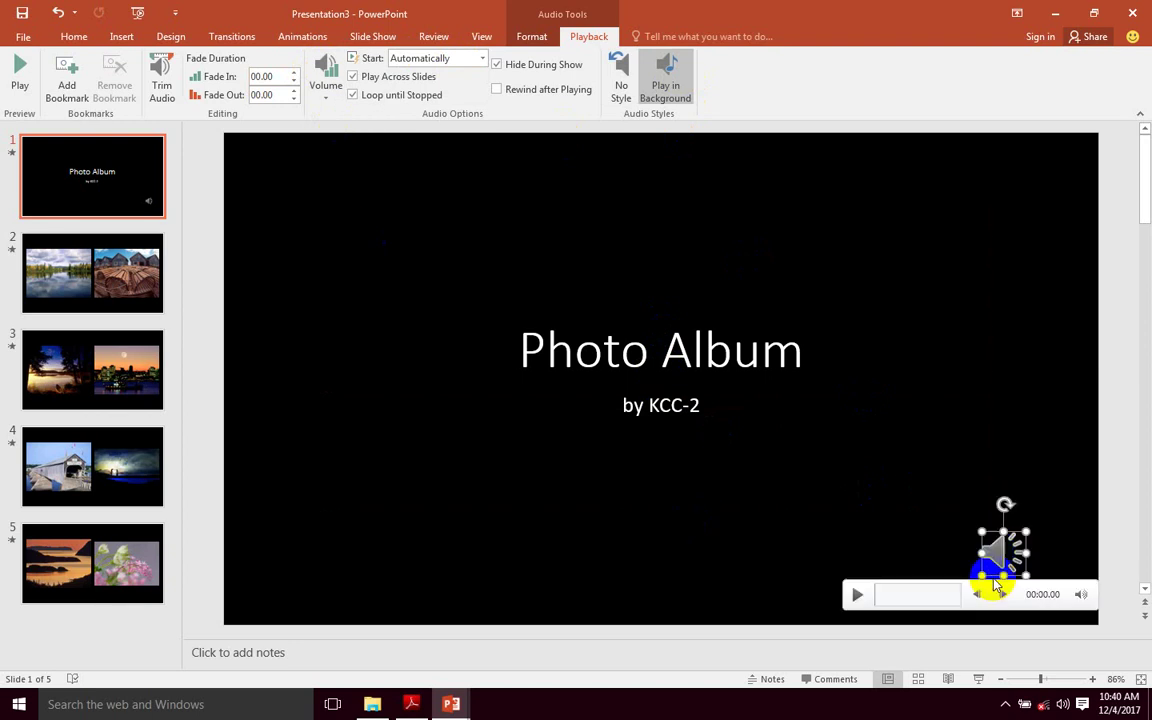
pyautogui.click(979, 680)
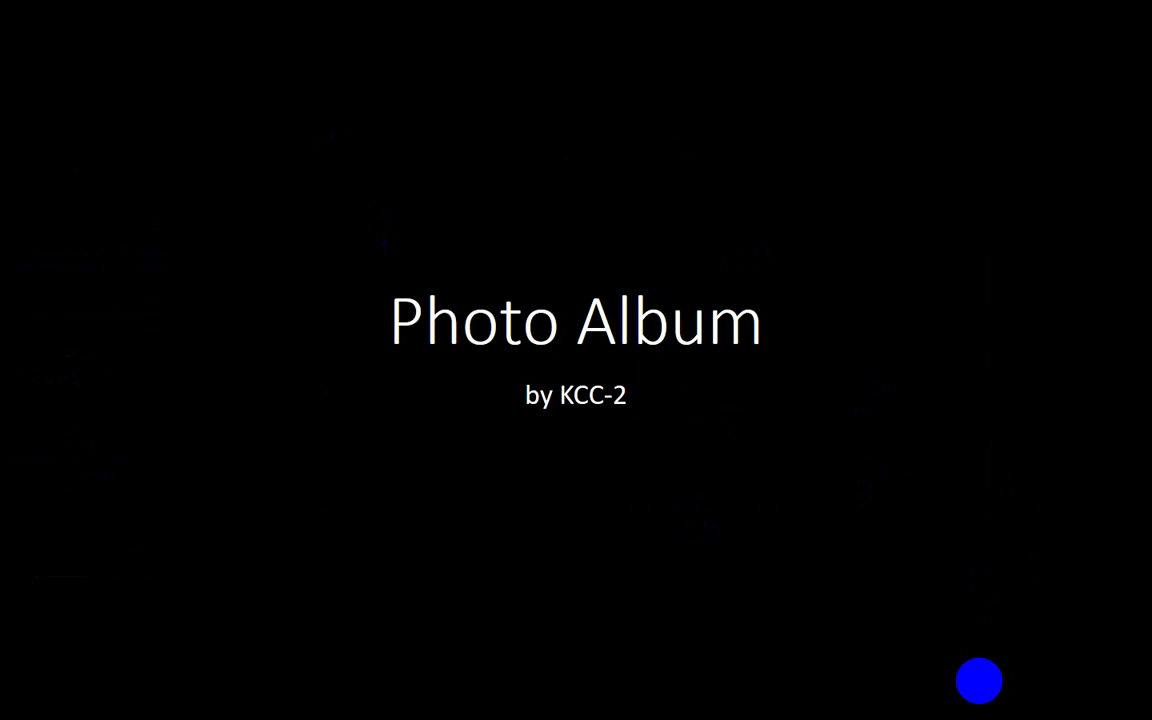
# Step: Advance through all five album slides in the slide show and exit at the end
pyautogui.click(979, 680)
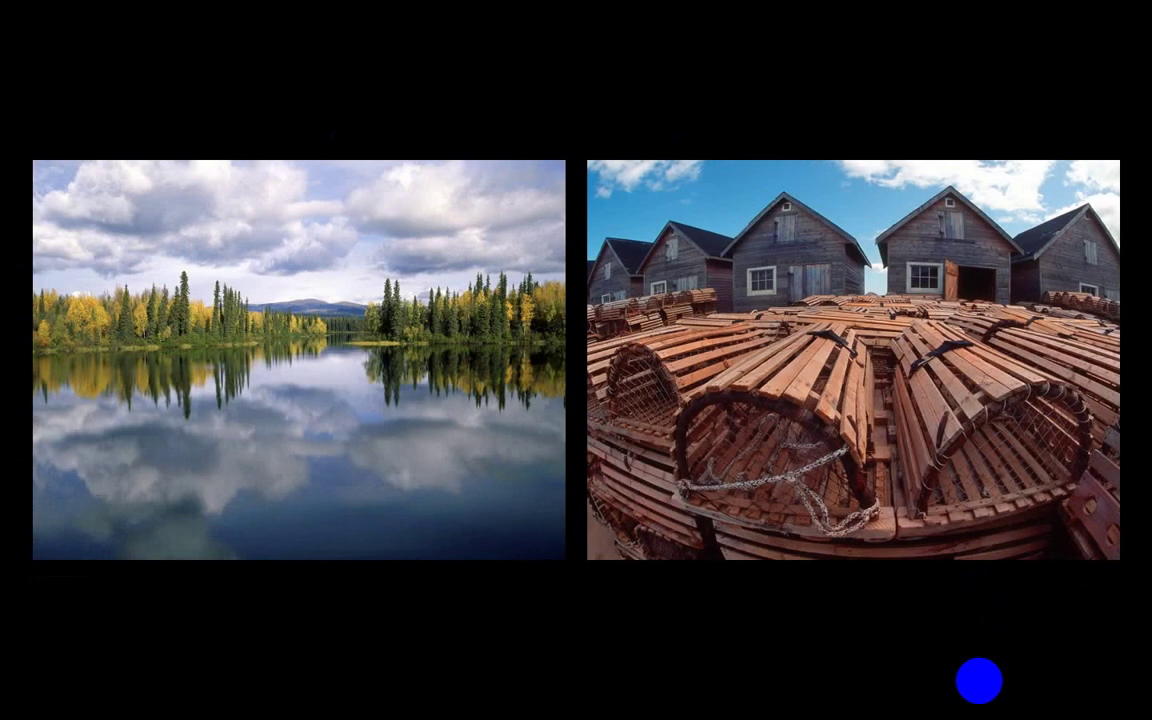
pyautogui.click(979, 680)
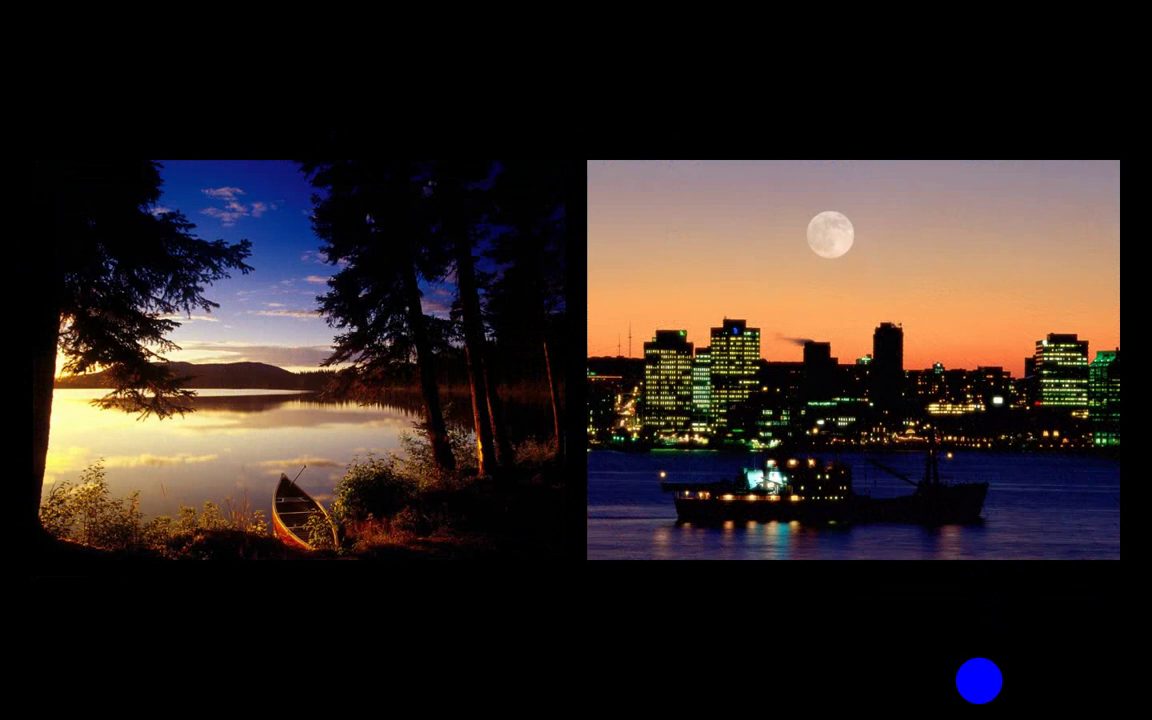
pyautogui.click(979, 680)
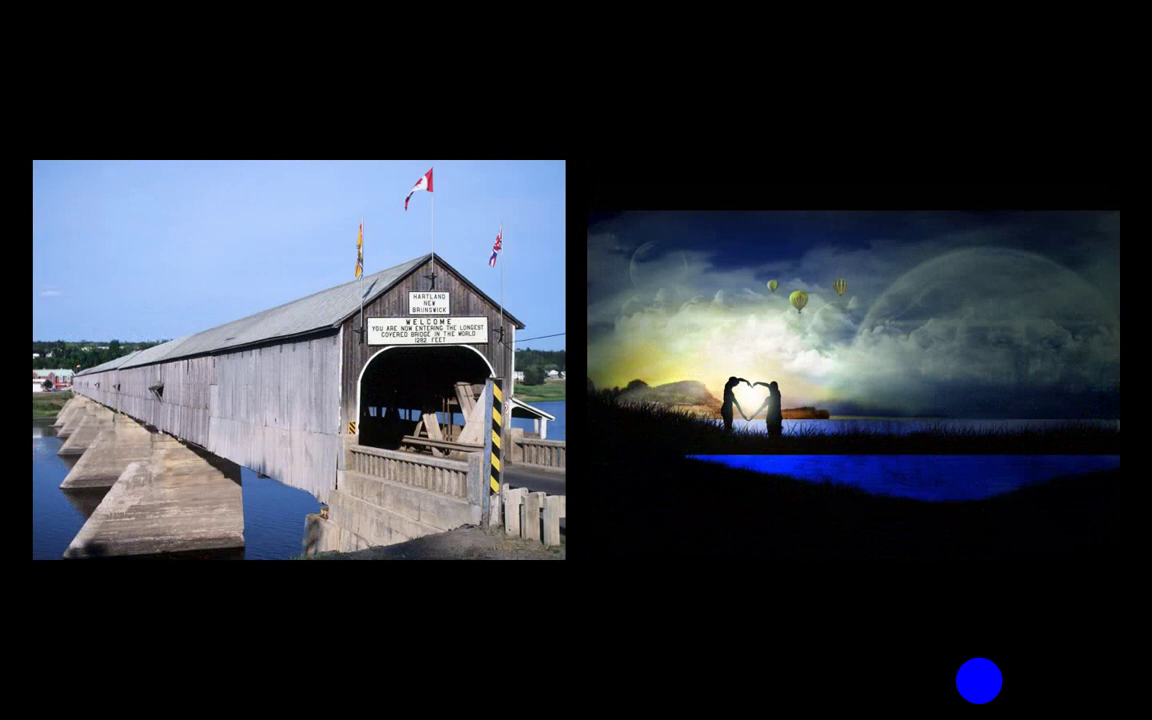
pyautogui.click(979, 680)
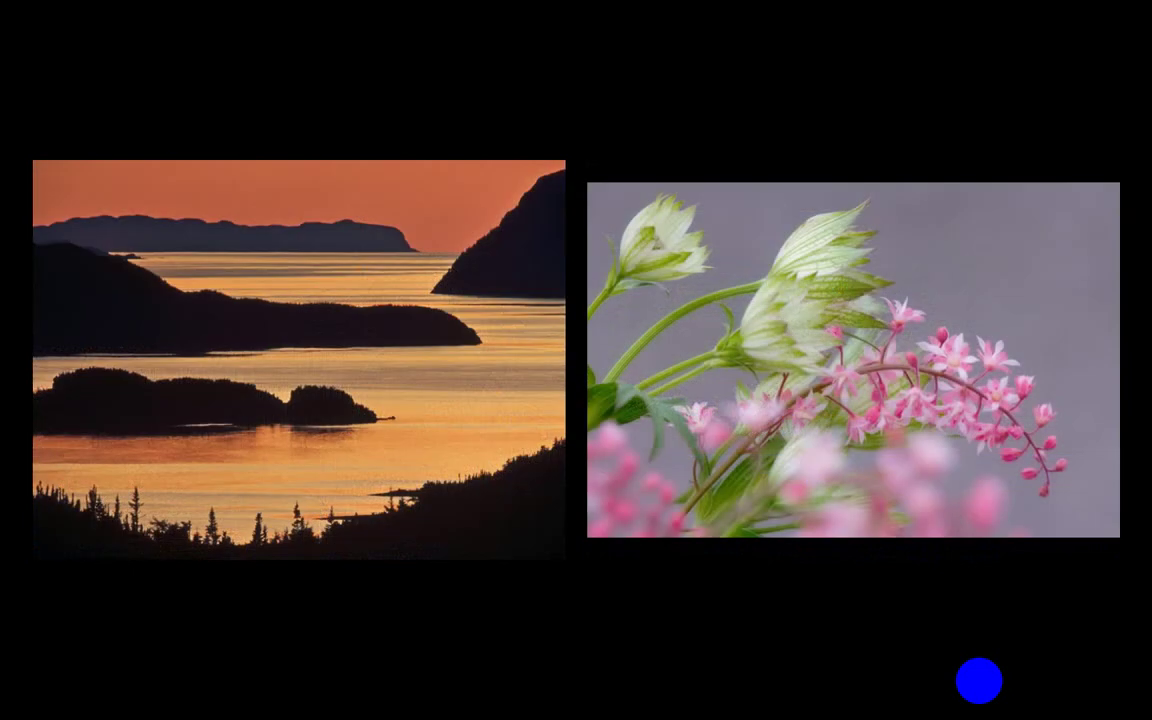
pyautogui.click(979, 680)
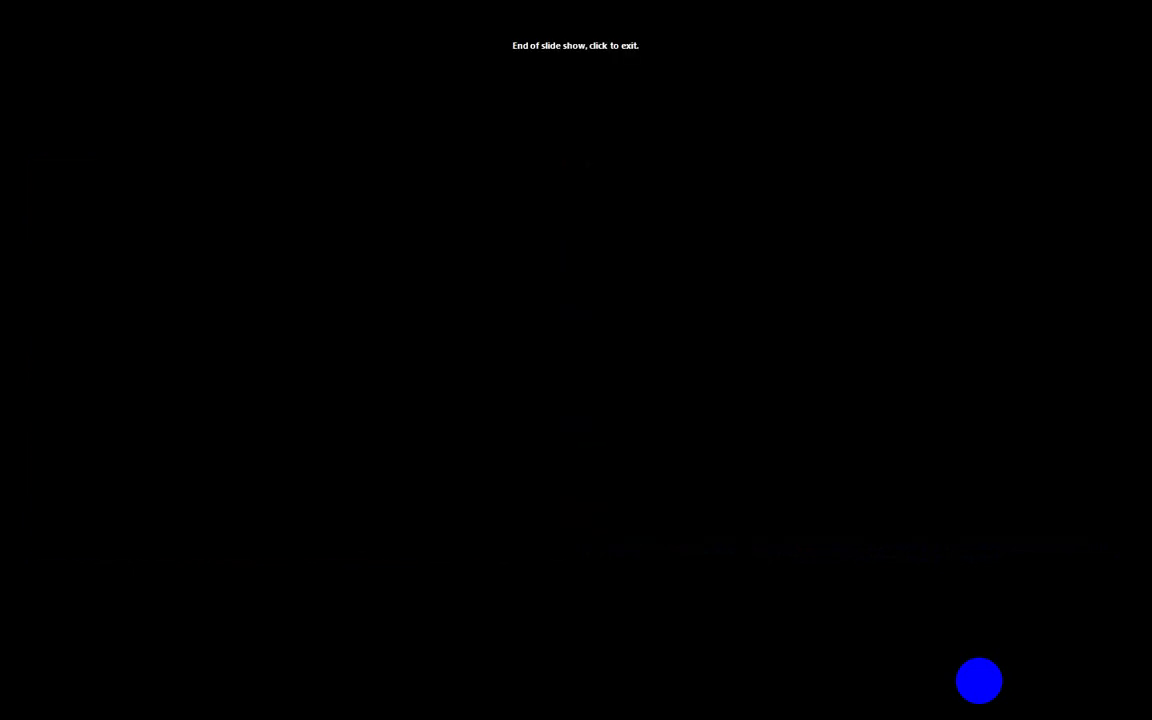
pyautogui.click(979, 680)
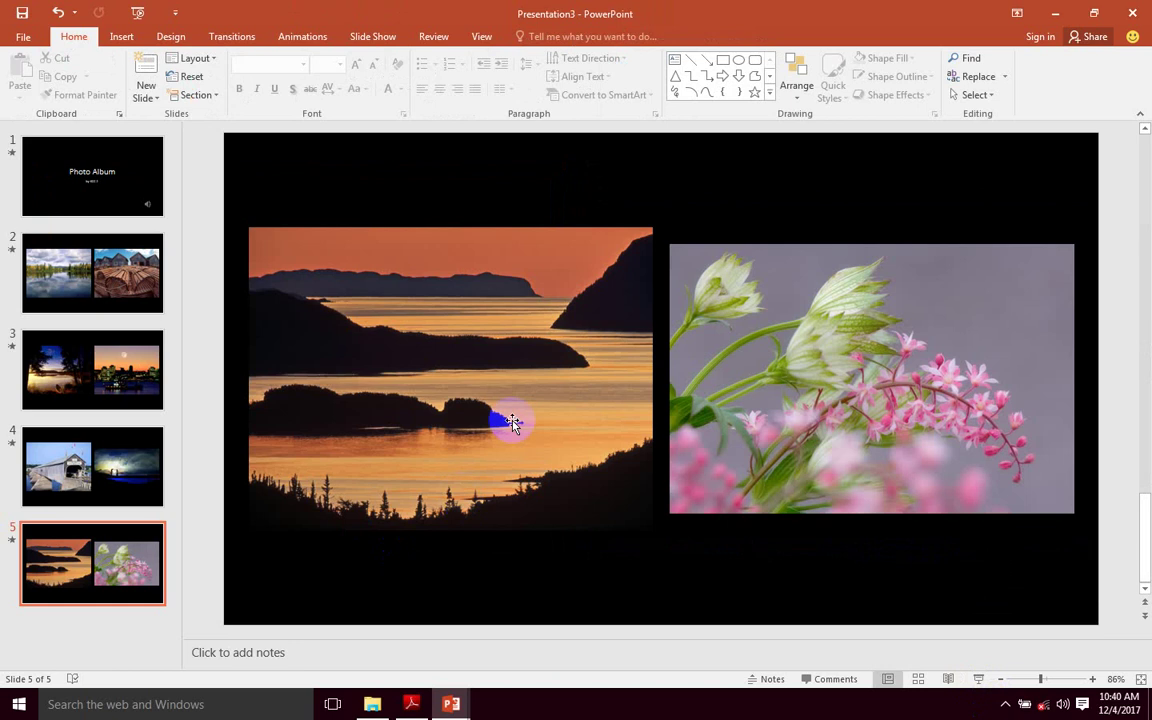
# Step: Start saving the presentation and browse into the Data (E:) drive
pyautogui.click(56, 160)
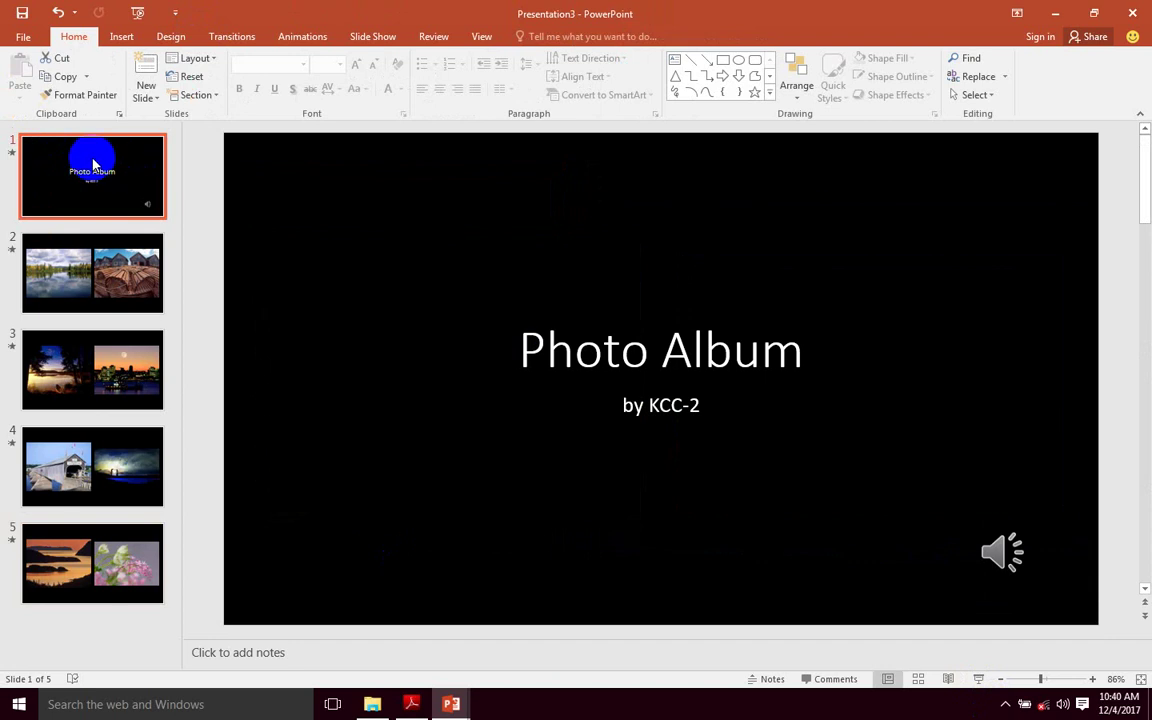
pyautogui.click(28, 36)
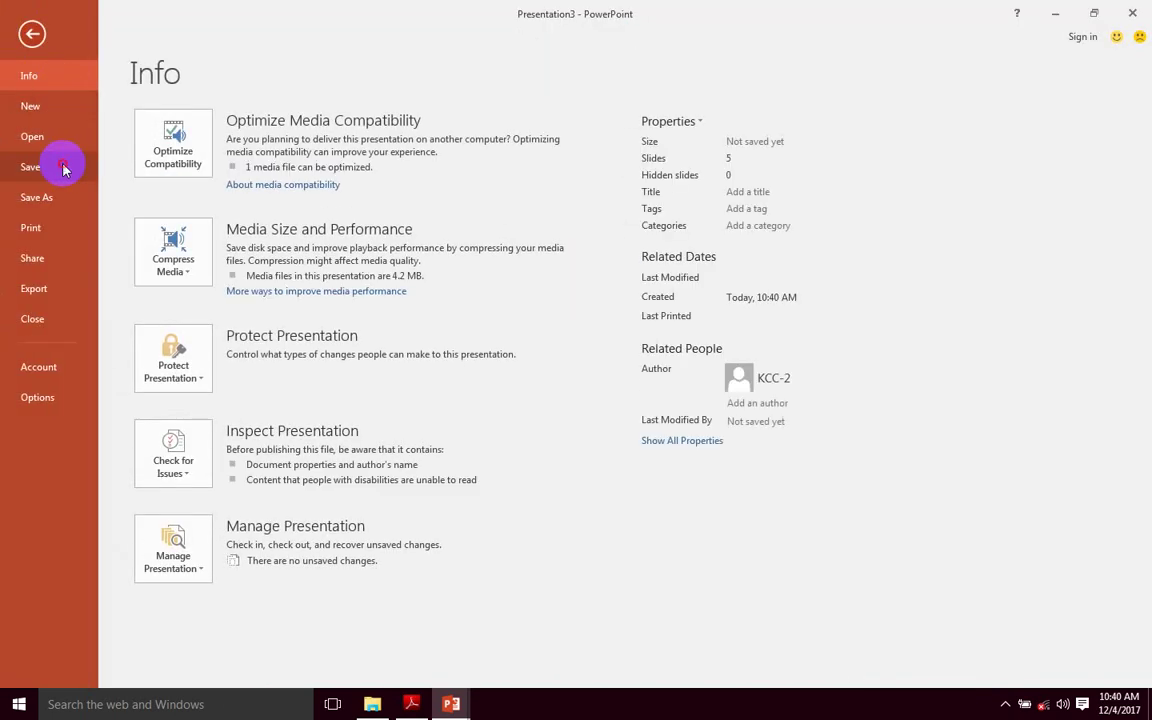
pyautogui.click(63, 170)
pyautogui.click(246, 174)
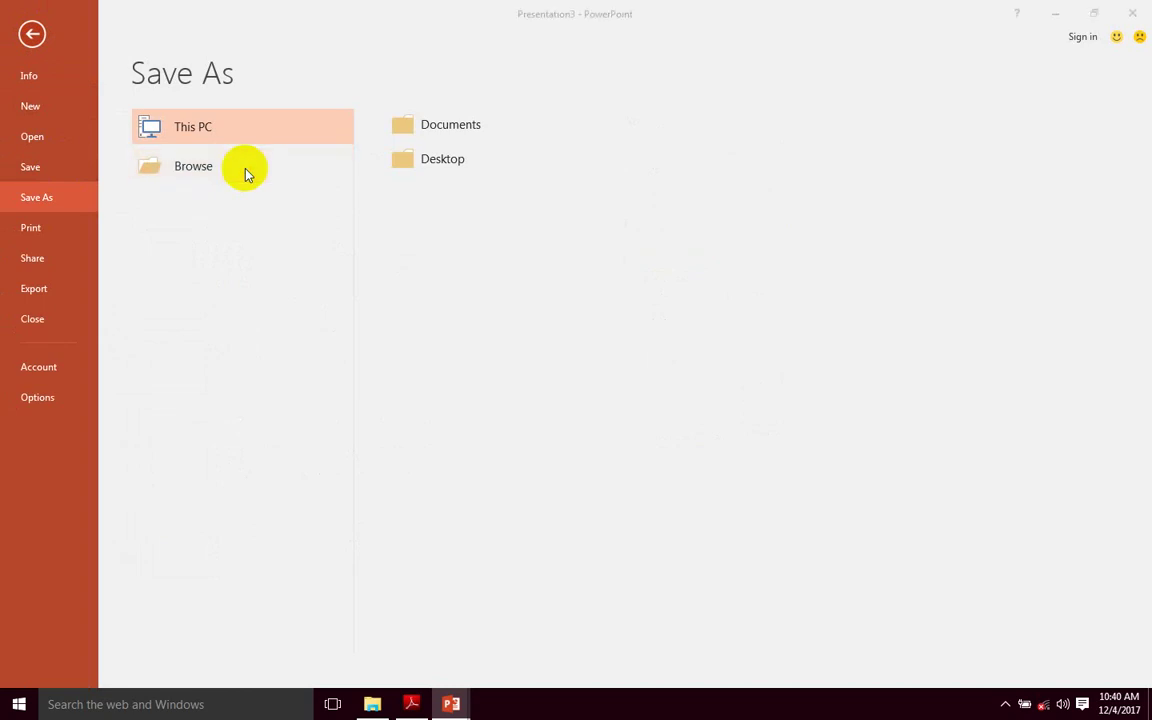
pyautogui.click(55, 95)
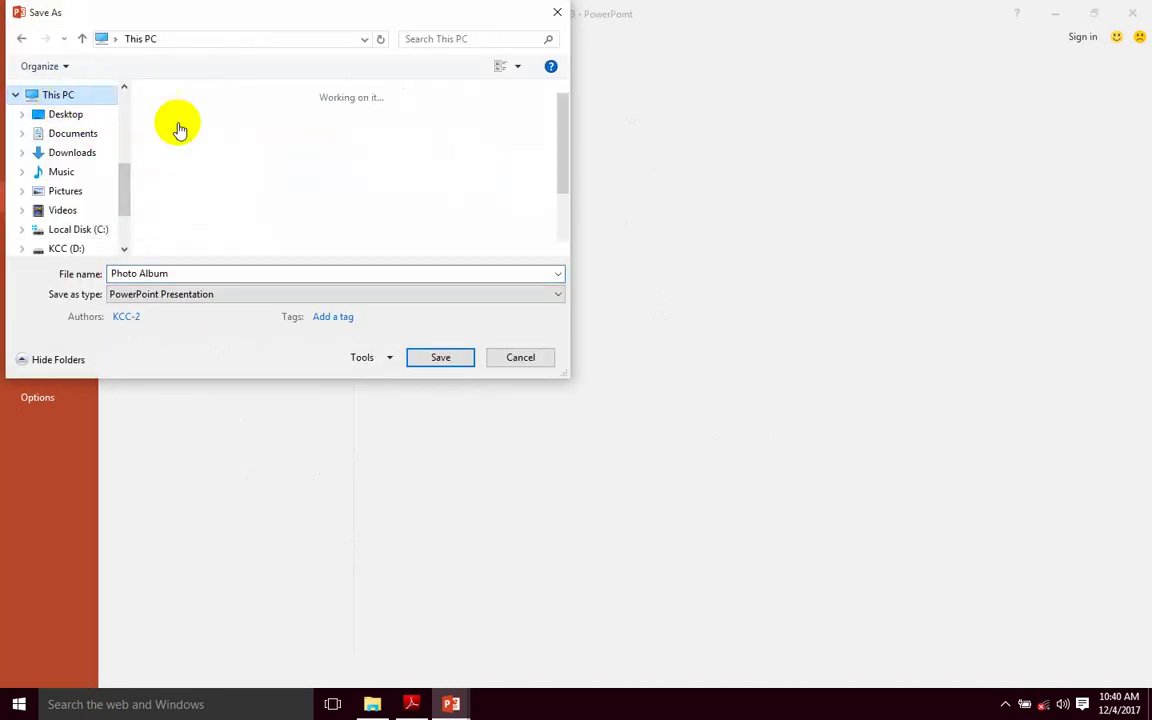
pyautogui.scroll(-2, 315, 205)
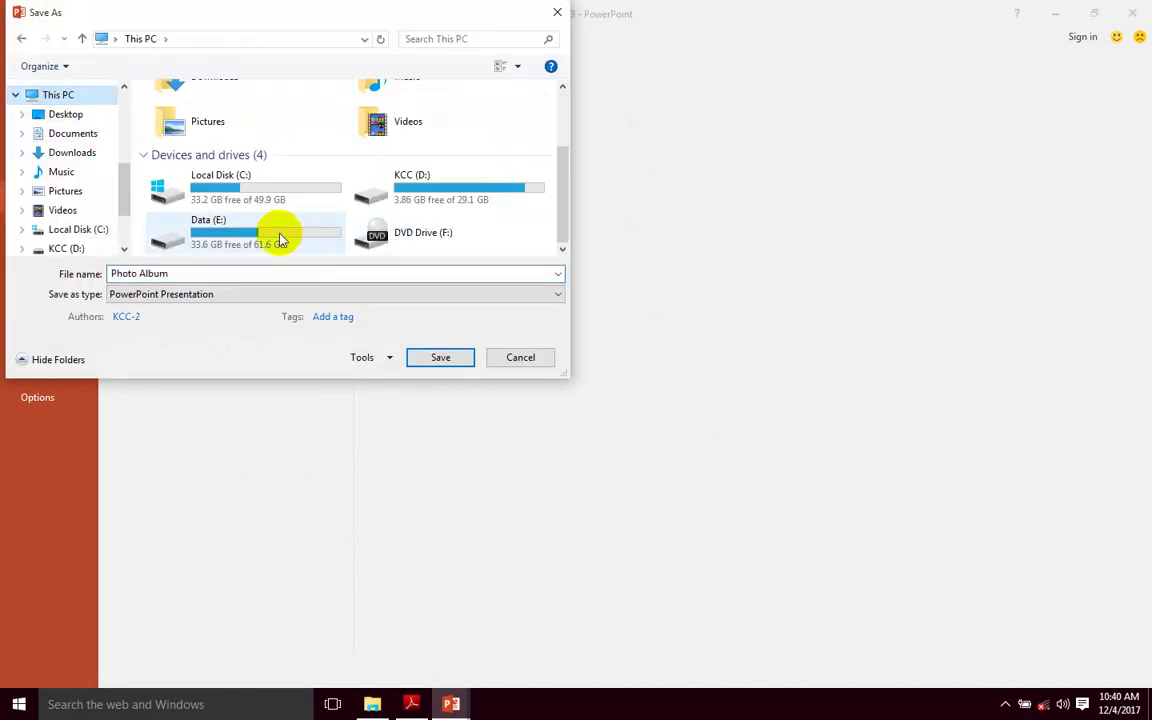
pyautogui.click(280, 238)
pyautogui.doubleClick(280, 238)
# Step: Create and open a powerpoint folder, then save the file as 'Powerpoint'
pyautogui.scroll(-2, 277, 175)
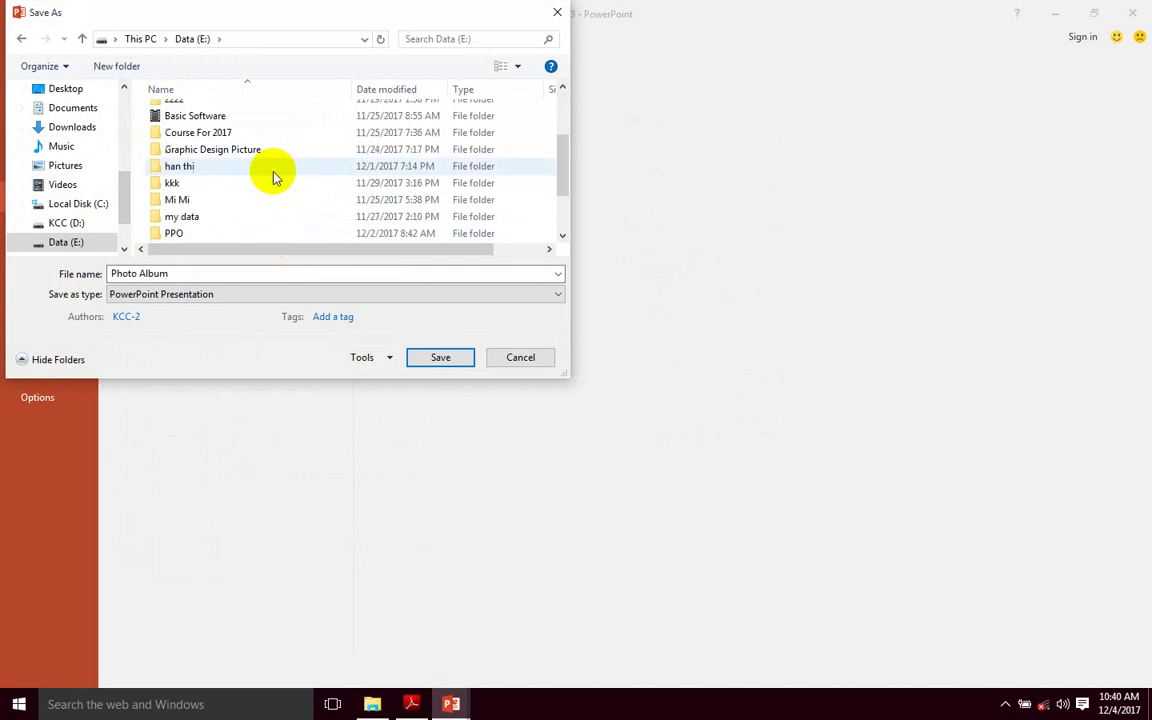
pyautogui.scroll(-2, 276, 176)
pyautogui.scroll(5, 276, 176)
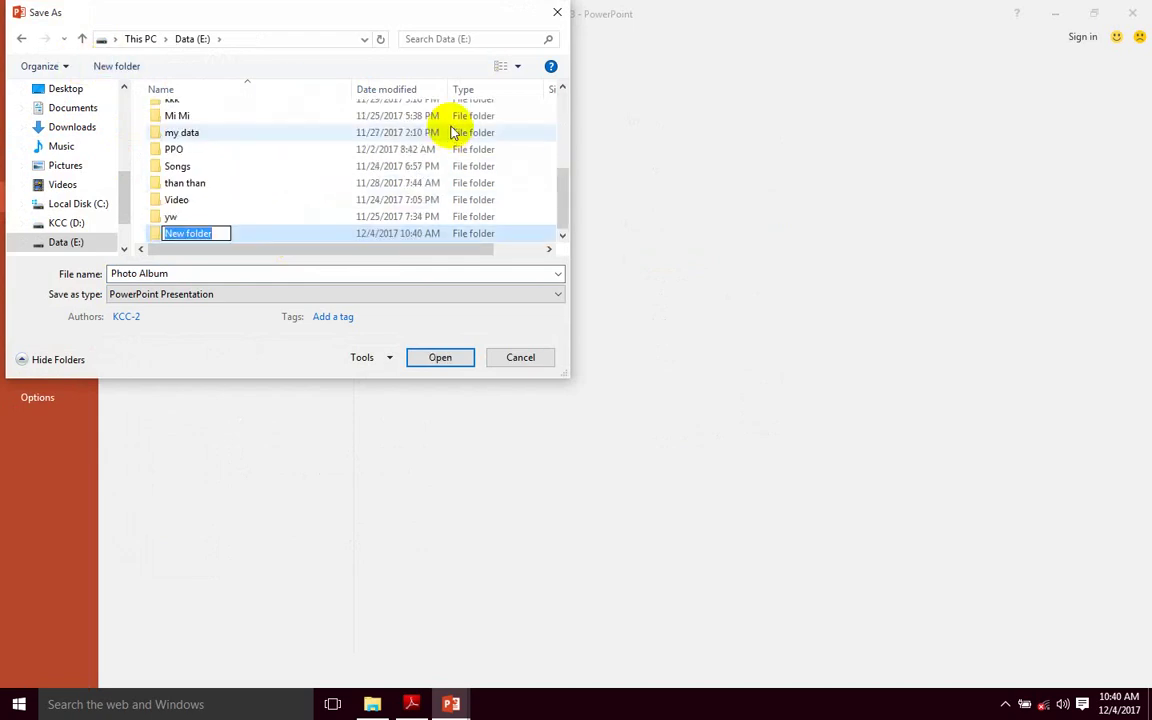
pyautogui.write('po')
pyautogui.press('Return')
pyautogui.press('Return')
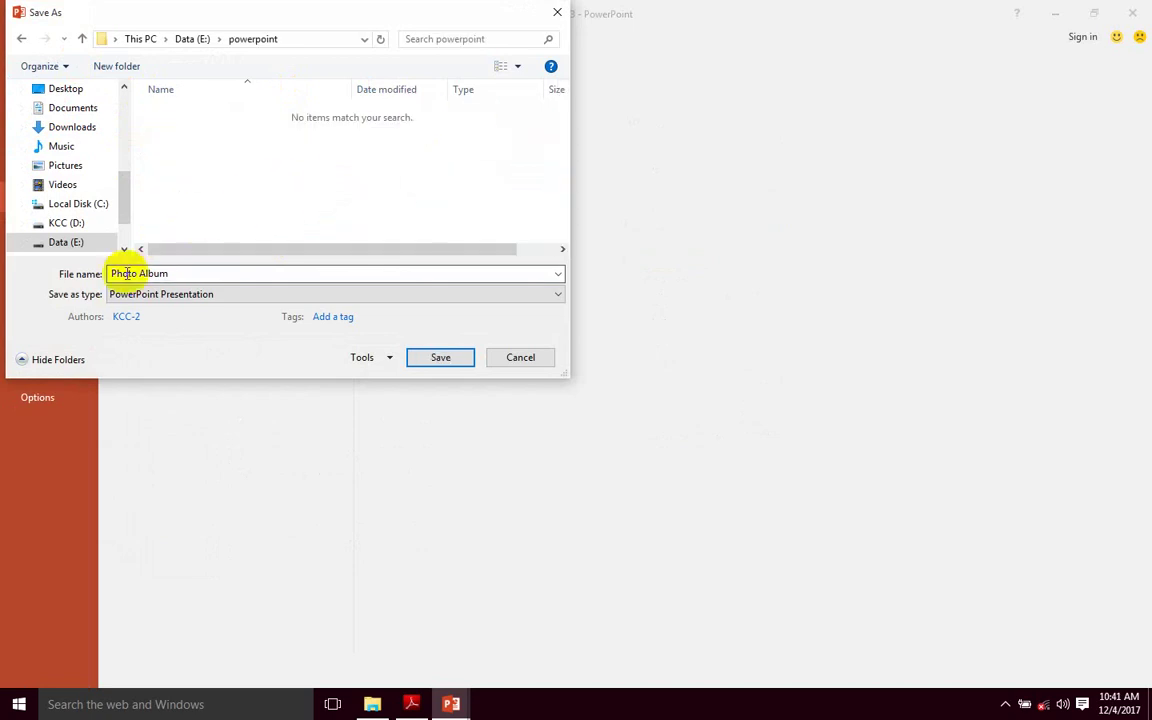
pyautogui.click(140, 275)
pyautogui.write('Powerpoint')
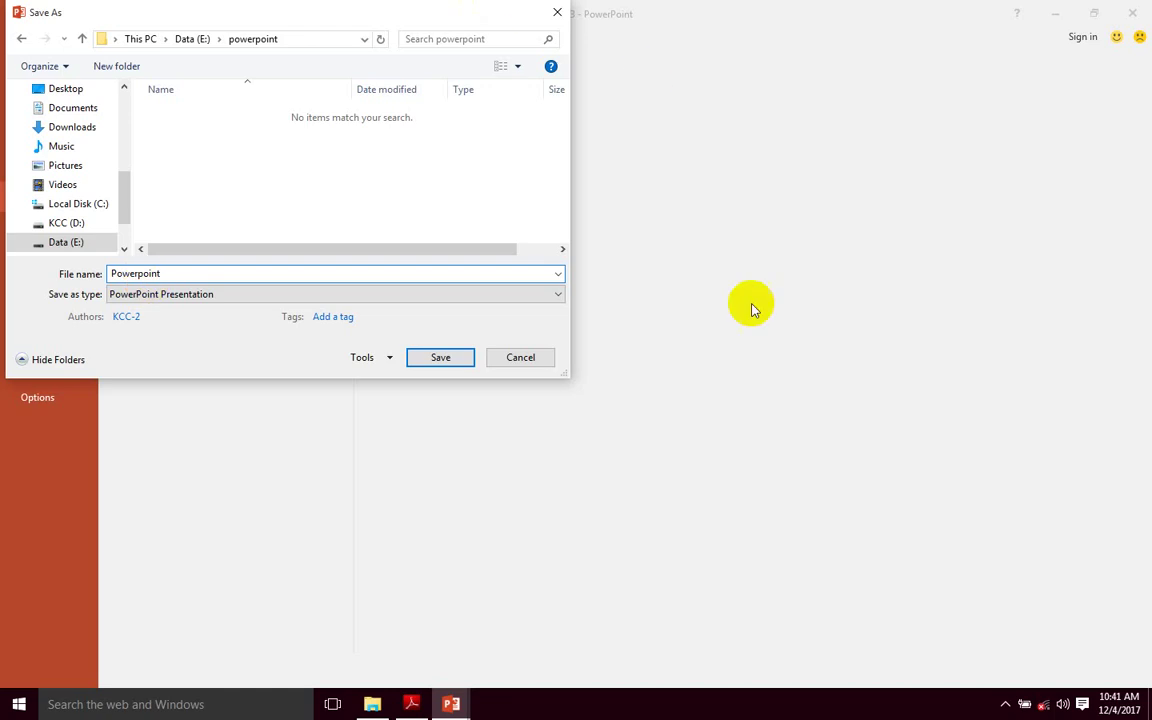
pyautogui.click(468, 366)
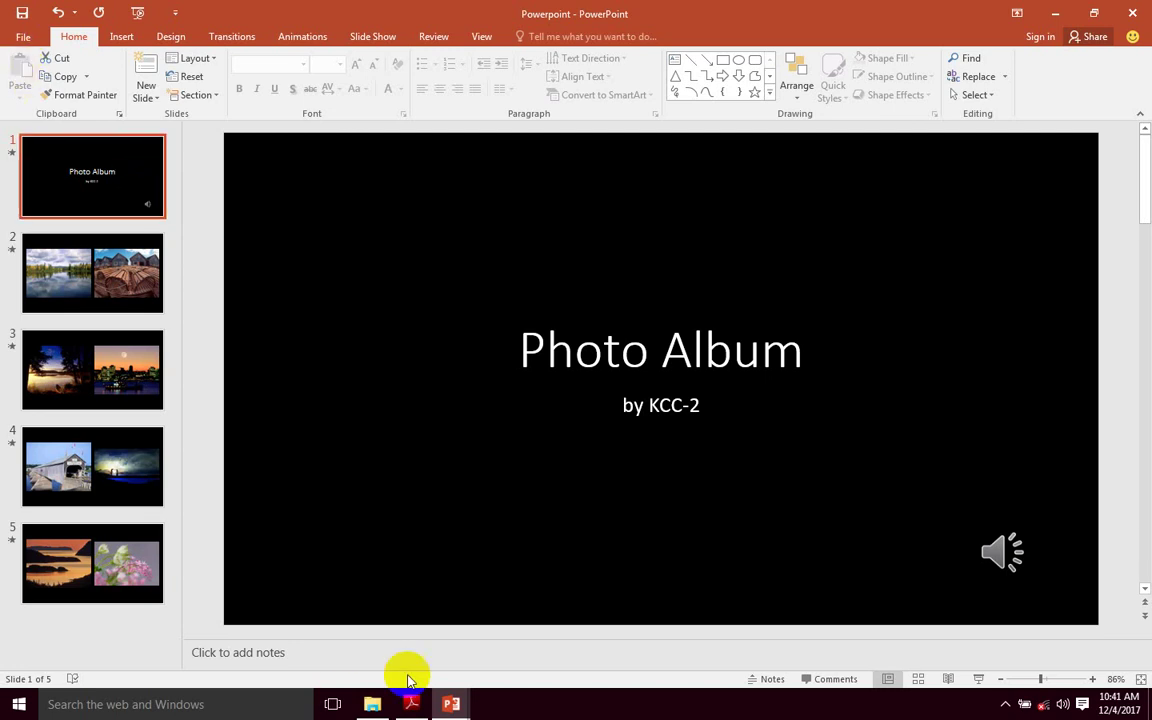
# Step: Check the export steps in the course notes, then return to PowerPoint's File menu
pyautogui.click(450, 706)
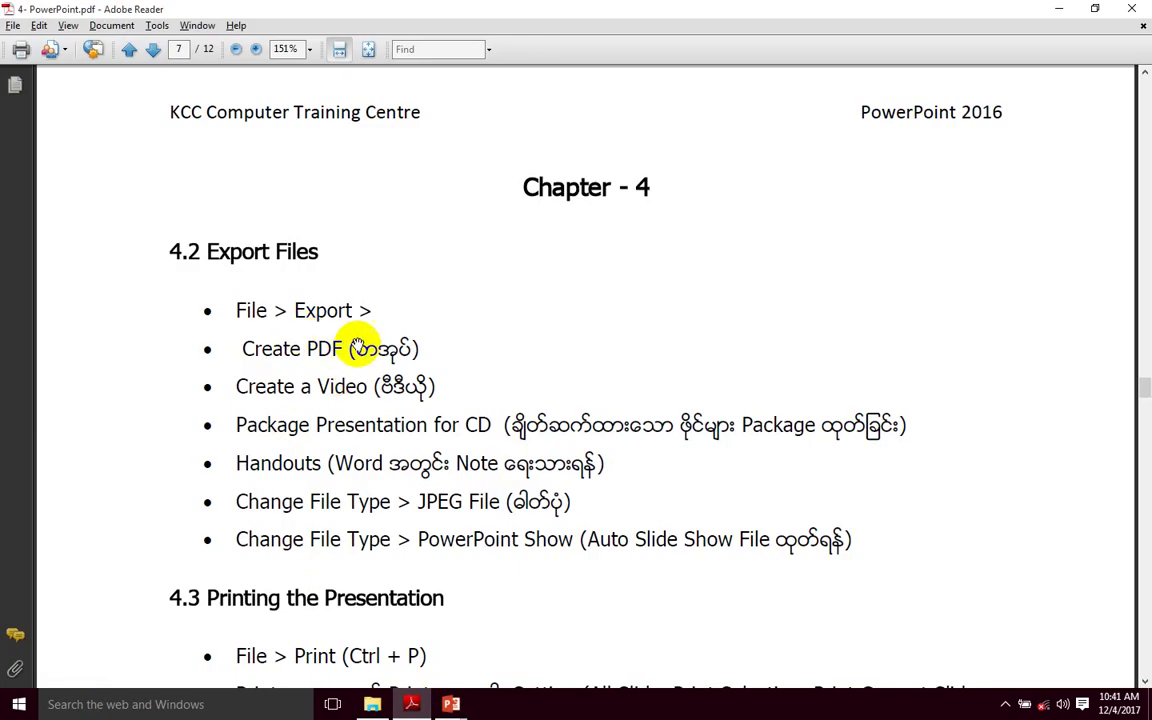
pyautogui.click(411, 700)
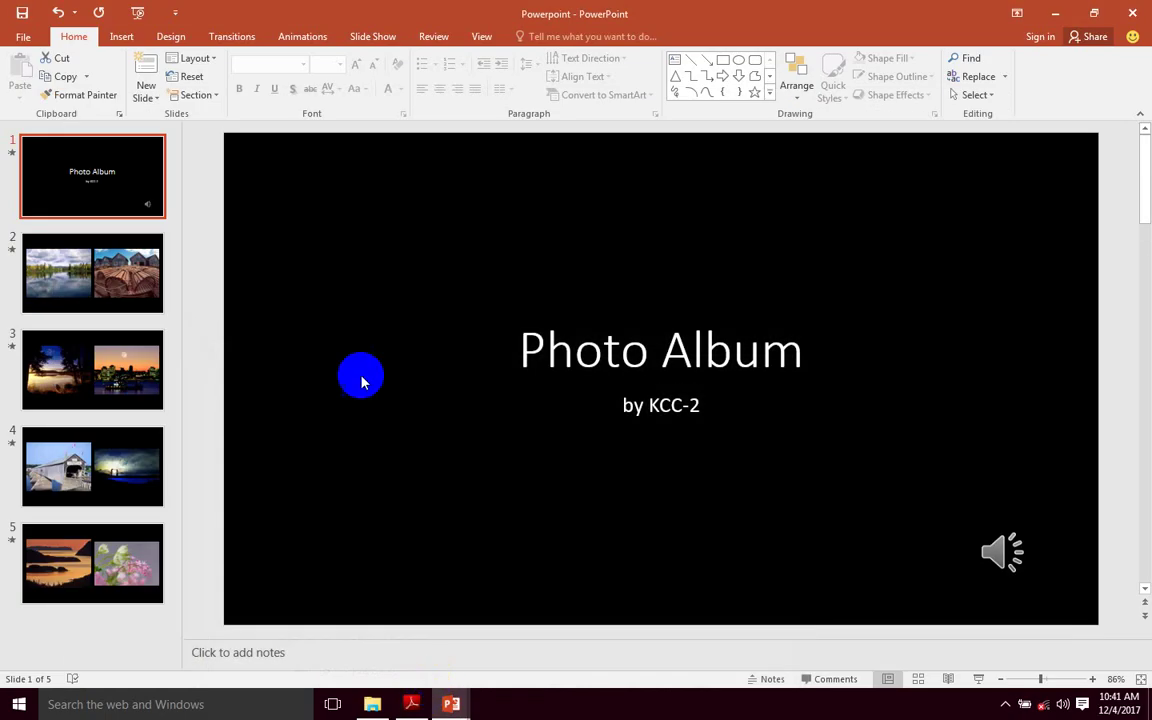
pyautogui.click(33, 40)
pyautogui.click(32, 40)
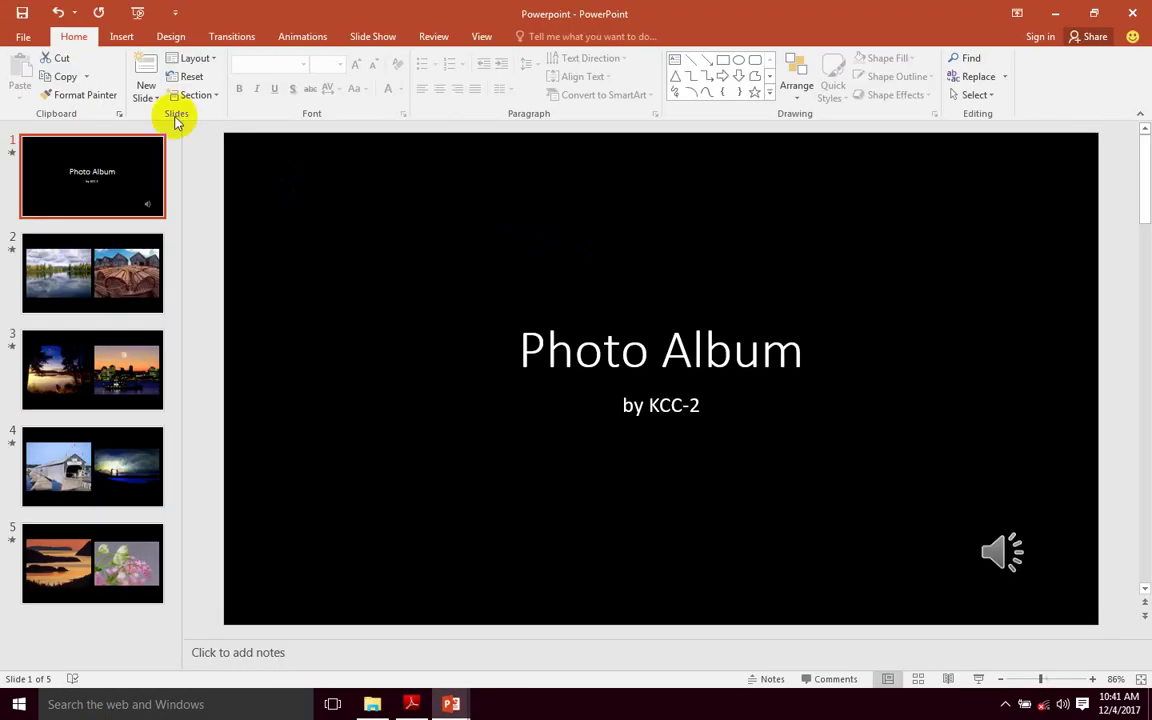
pyautogui.click(30, 40)
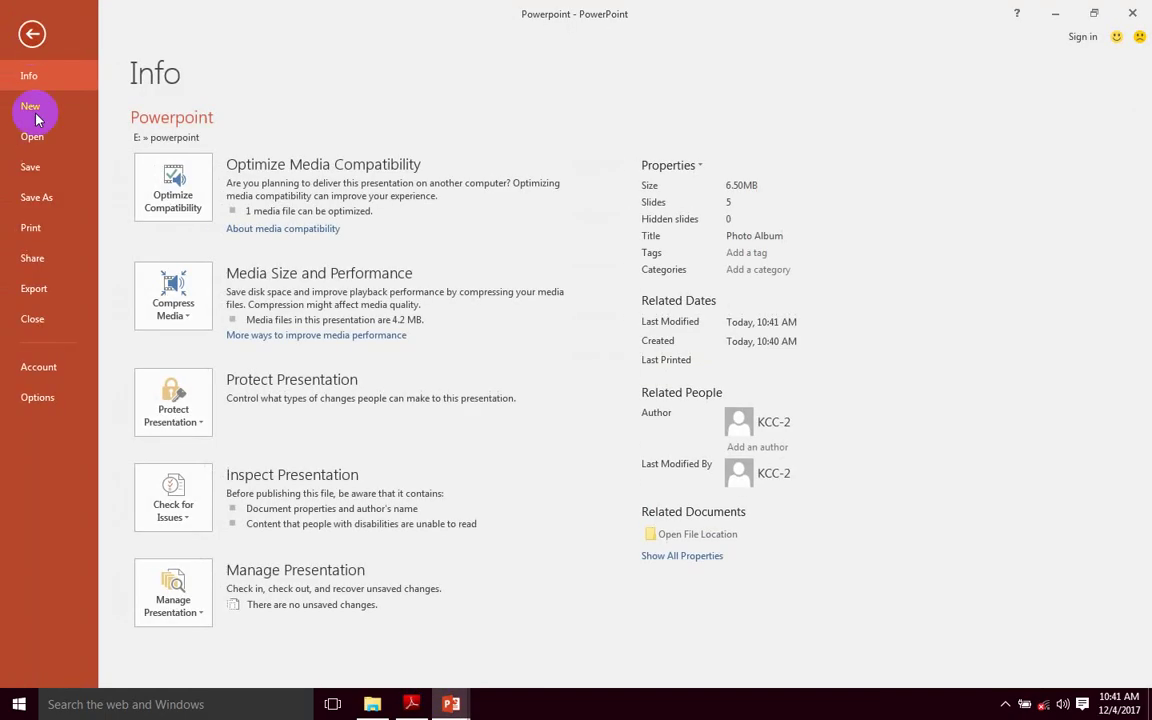
# Step: Publish the album as a PDF named 'PDF' with opening after publishing turned off
pyautogui.click(67, 301)
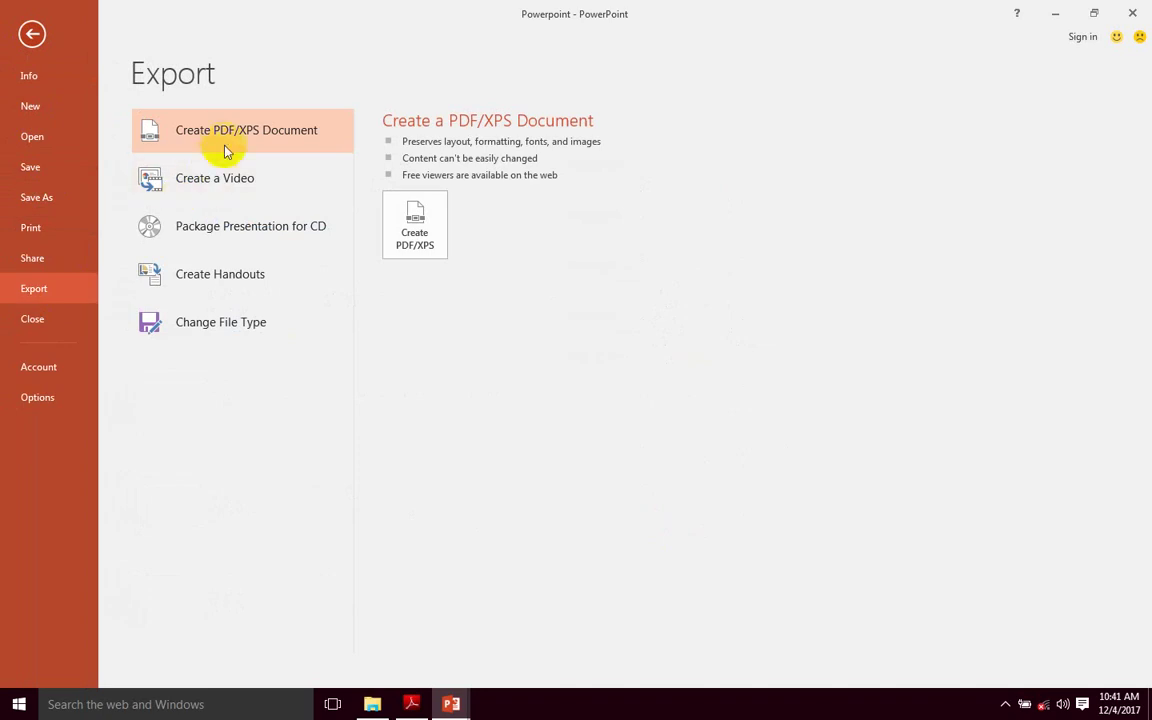
pyautogui.click(414, 225)
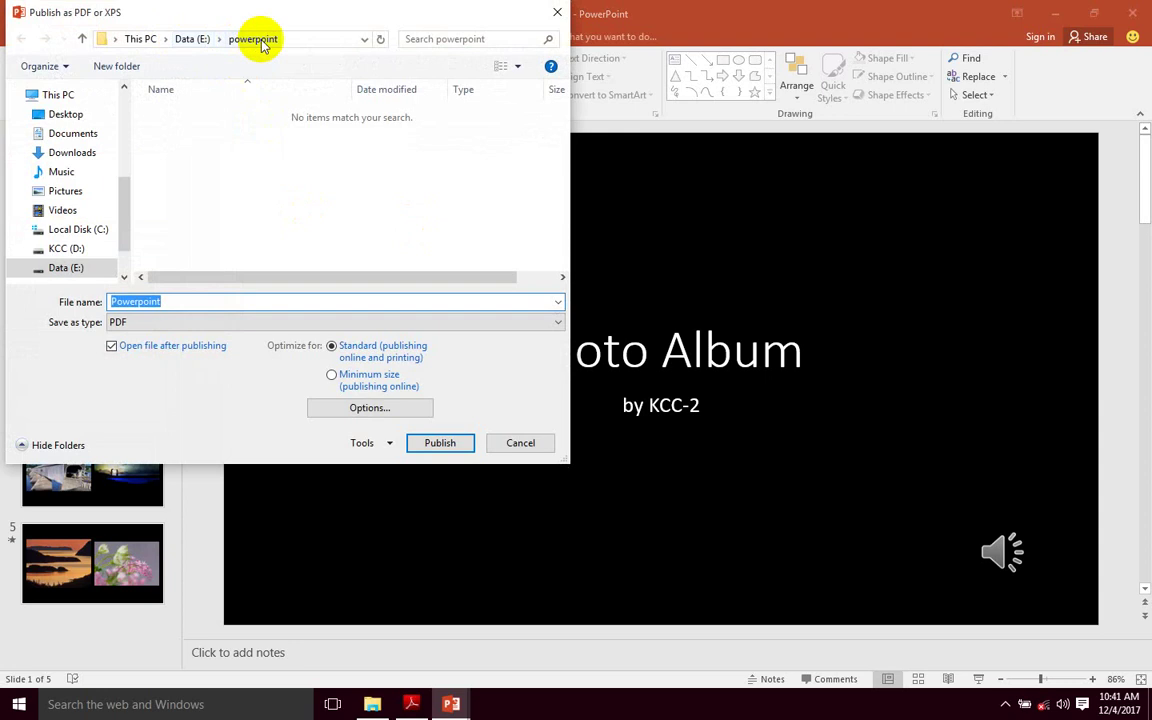
pyautogui.write('P')
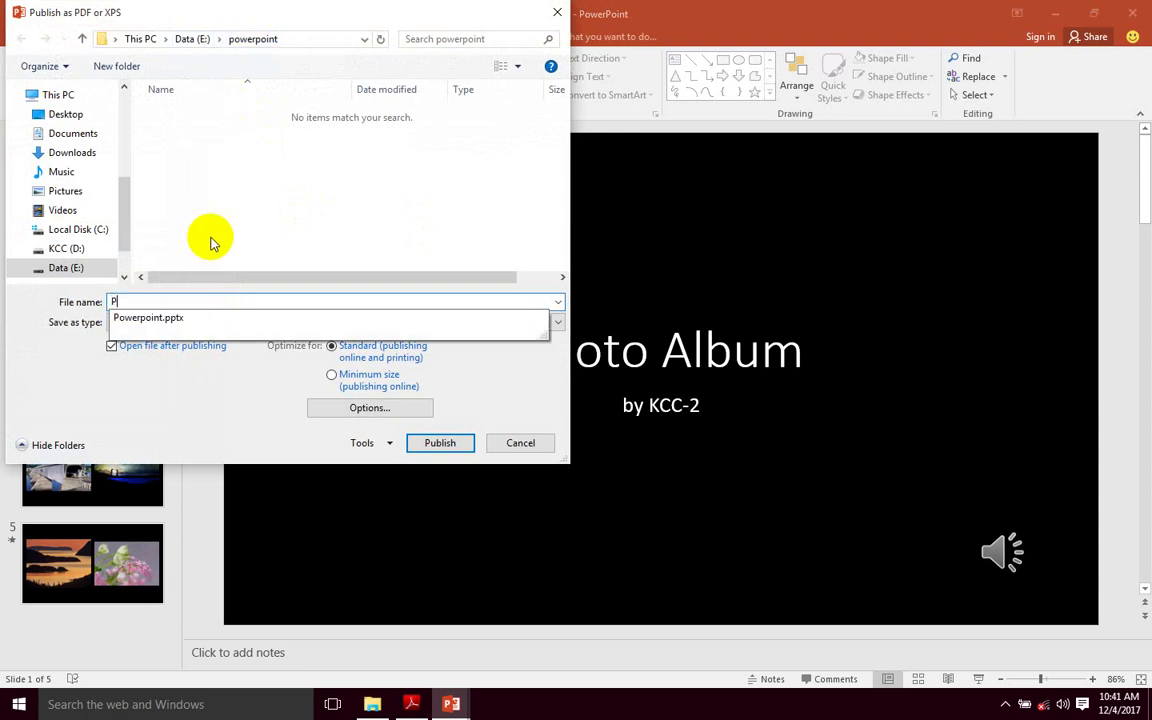
pyautogui.write('DF')
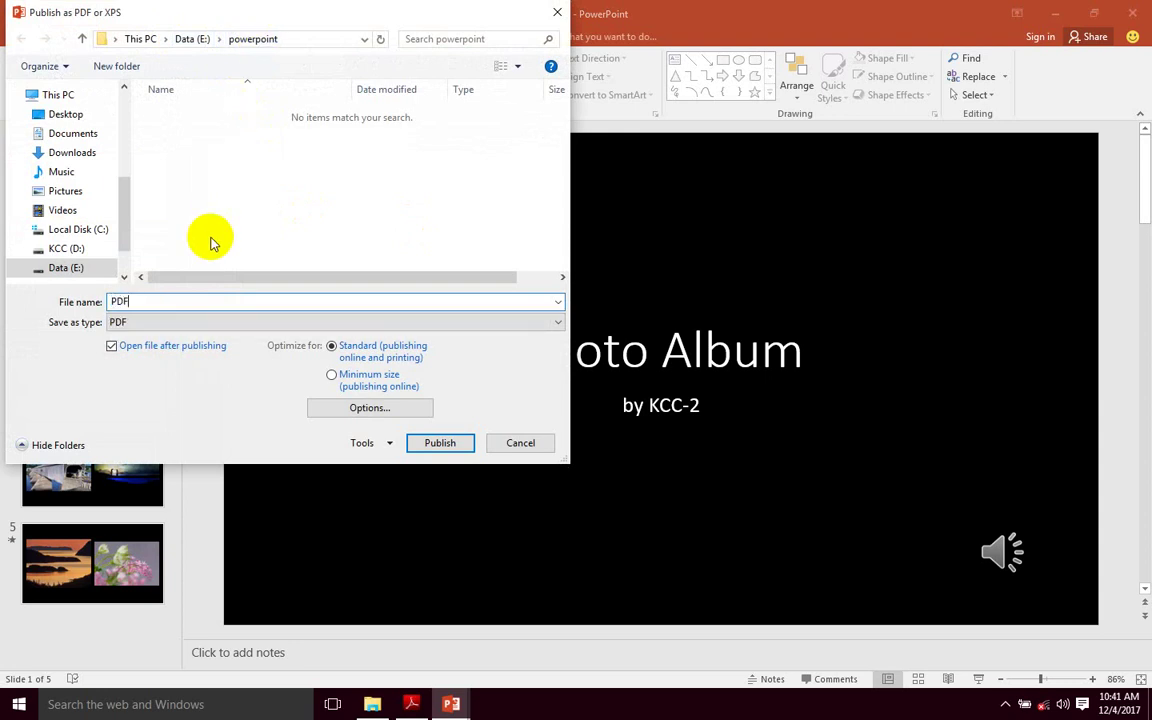
pyautogui.click(110, 349)
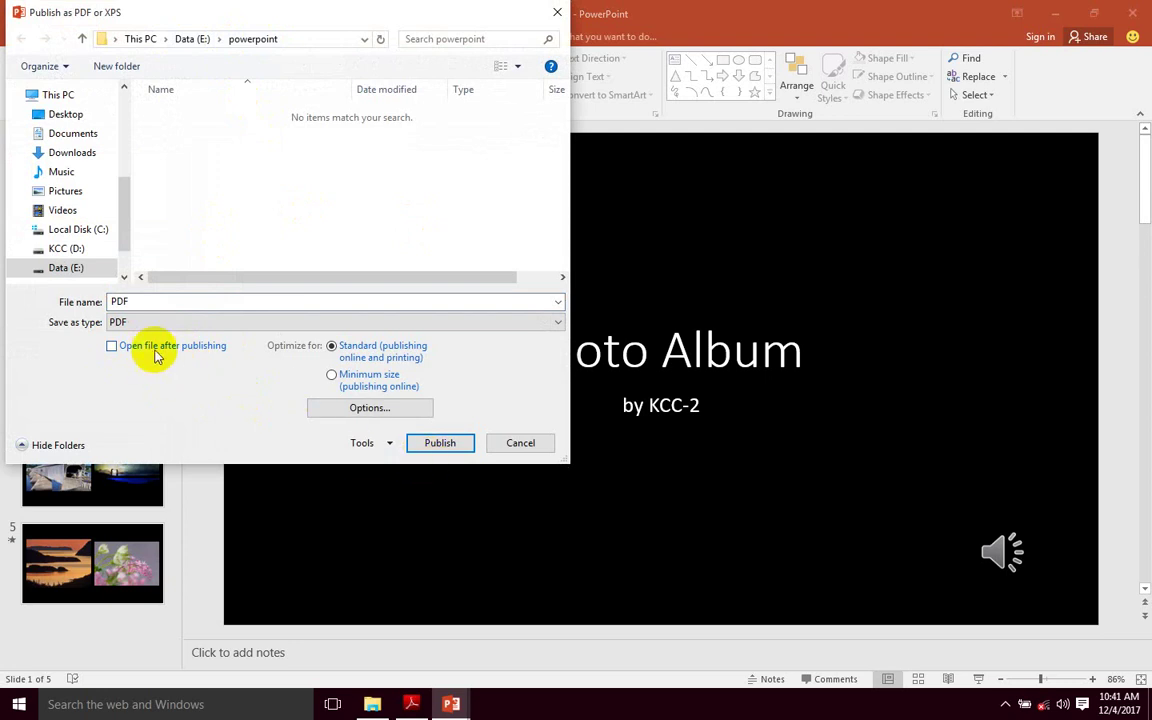
pyautogui.click(428, 452)
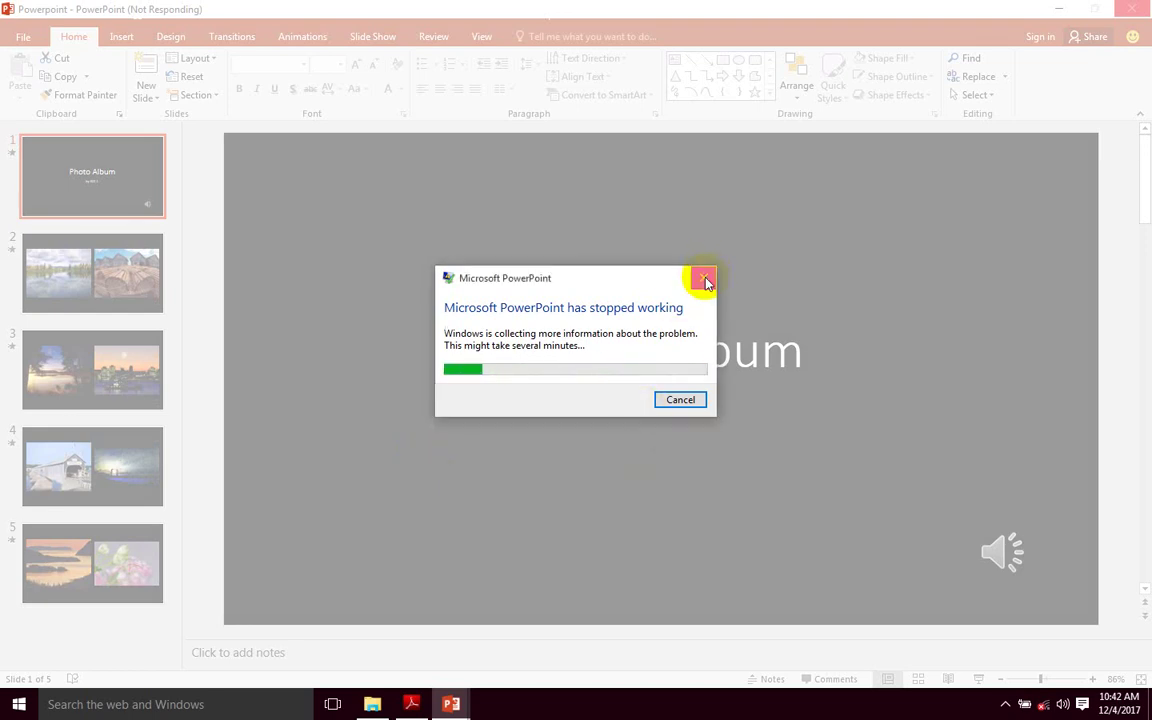
# Step: Dismiss the 'PowerPoint has stopped working' message
pyautogui.click(680, 405)
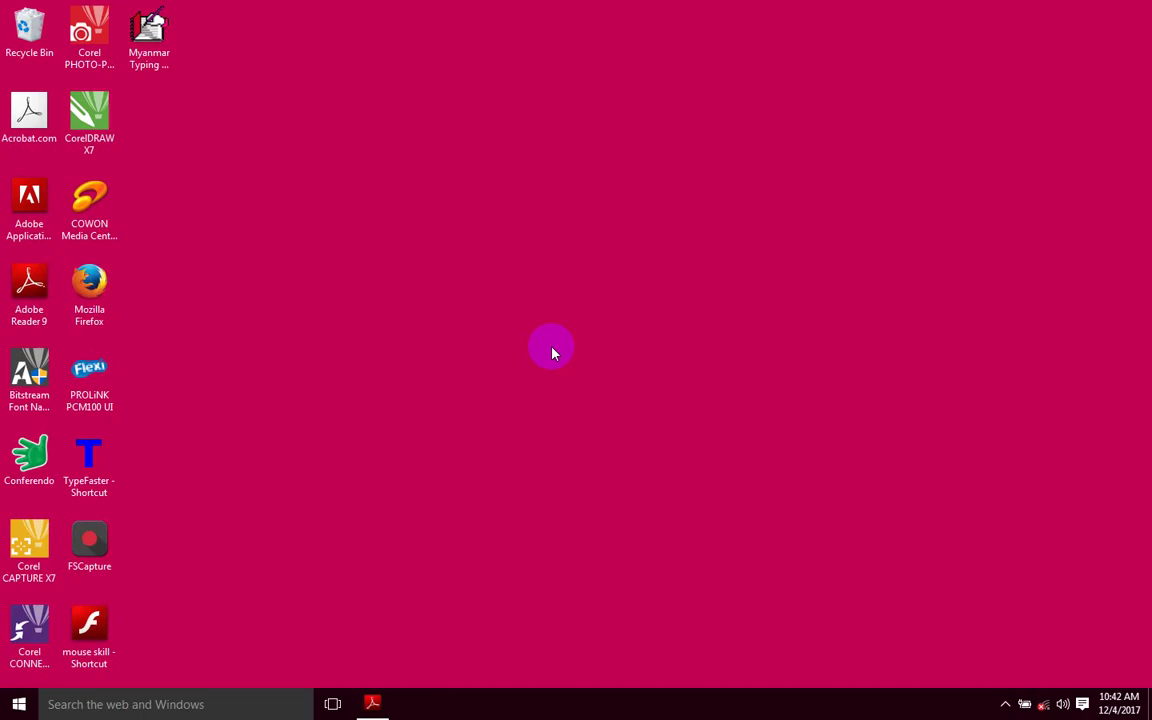
# Step: Launch File Explorer, open the Data (E:) drive, and maximize the window
pyautogui.click(16, 705)
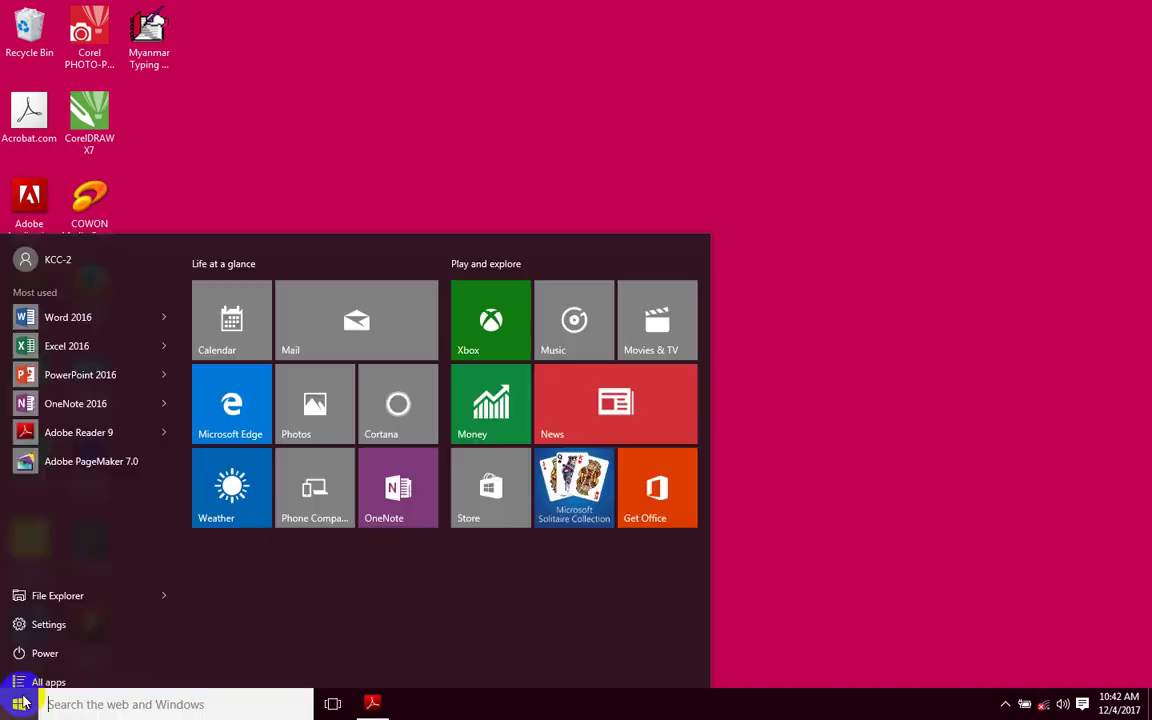
pyautogui.click(50, 594)
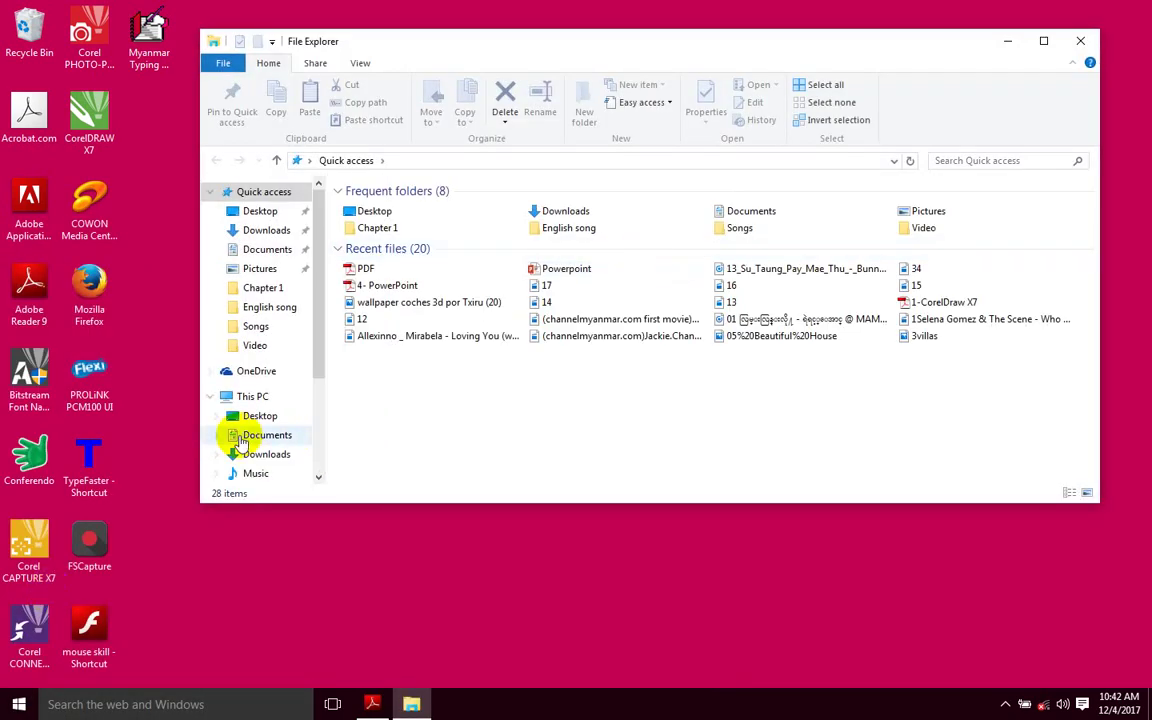
pyautogui.click(255, 396)
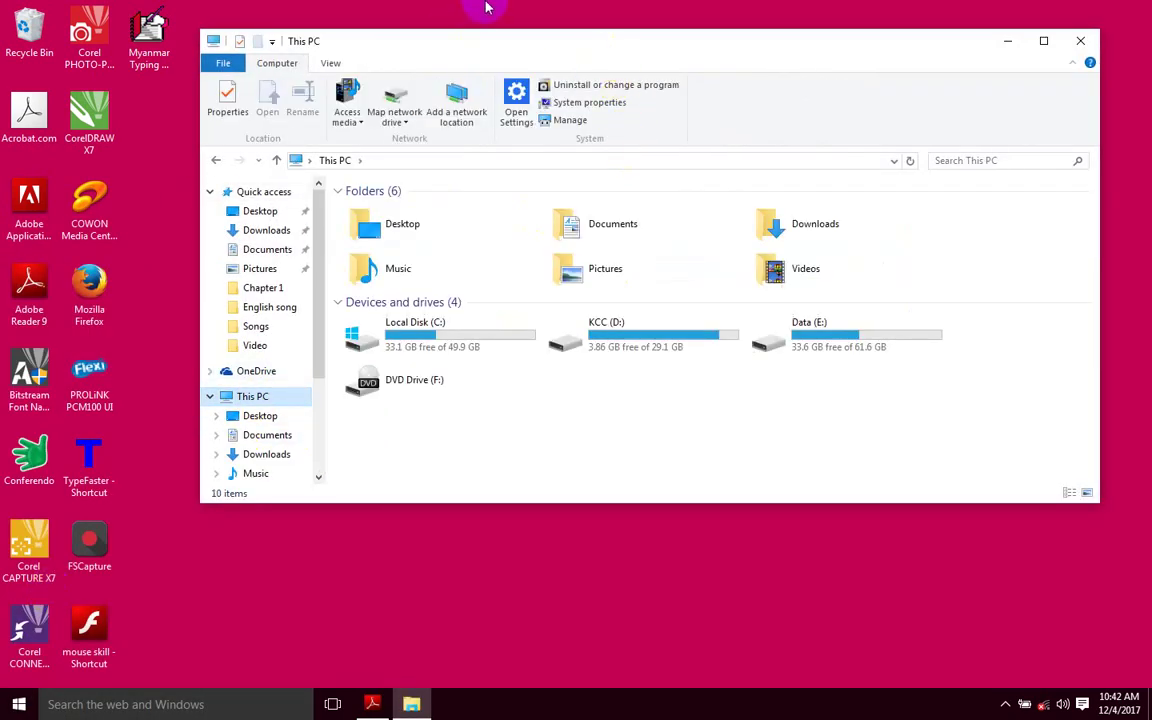
pyautogui.doubleClick(874, 327)
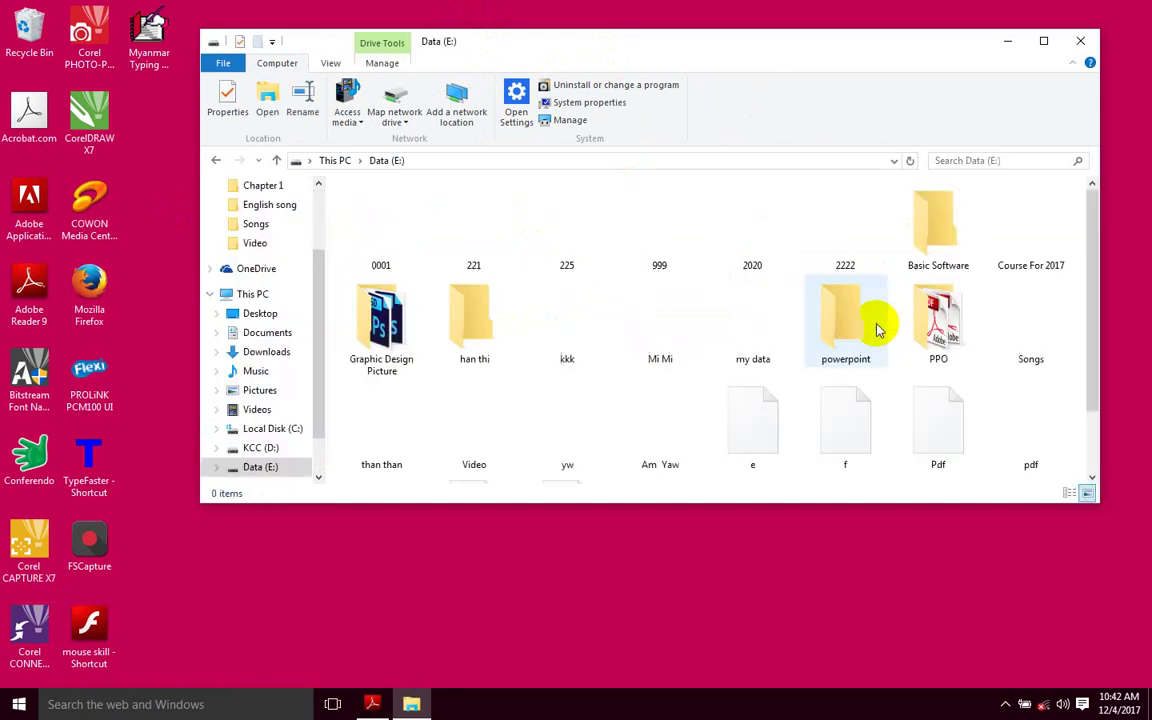
pyautogui.doubleClick(538, 44)
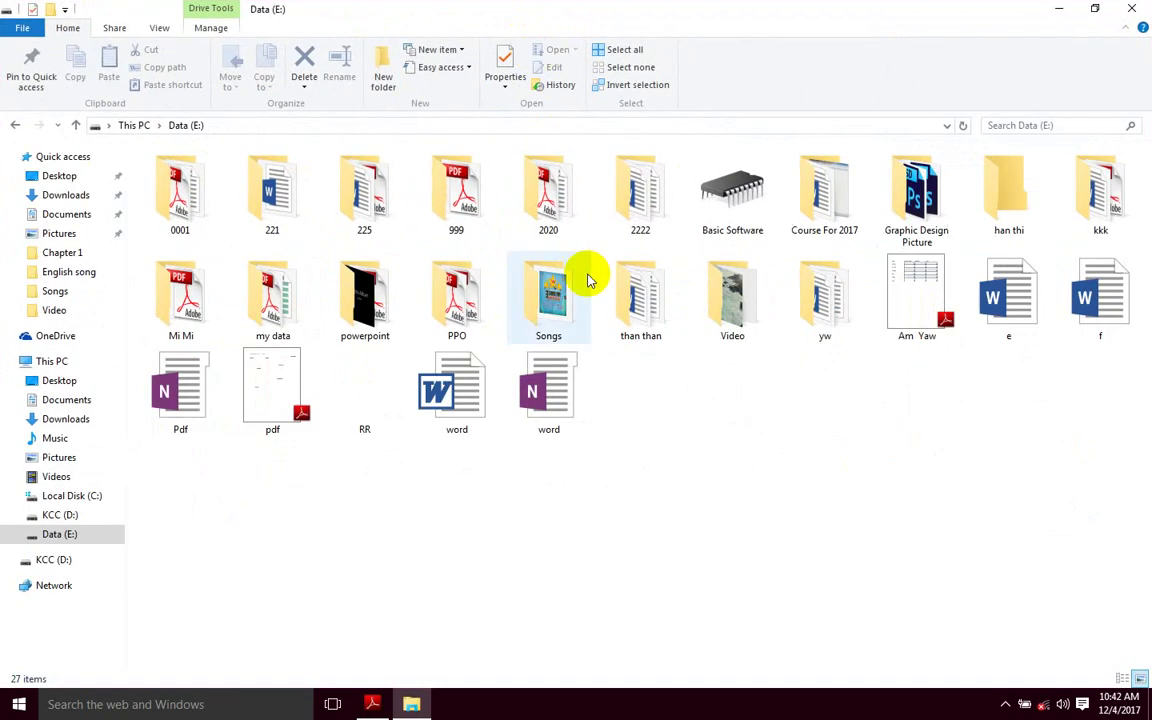
# Step: In the powerpoint folder, switch to Large icons view and select the PDF file
pyautogui.doubleClick(382, 305)
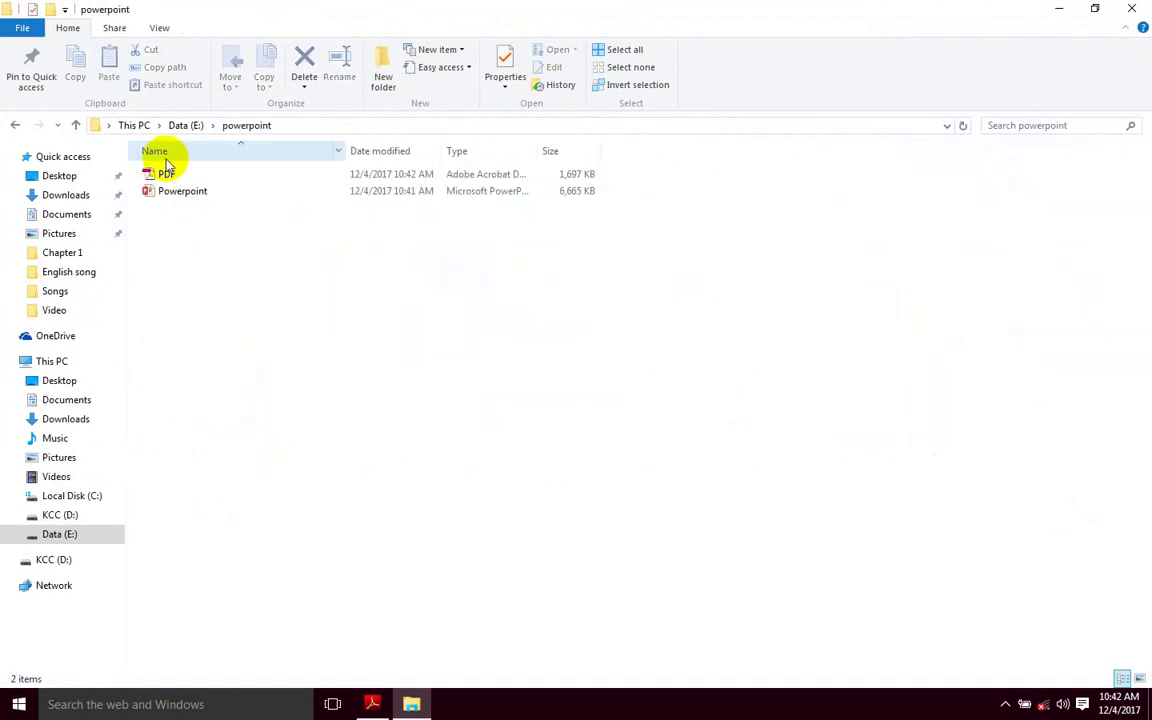
pyautogui.rightClick(258, 229)
pyautogui.moveTo(375, 241)
pyautogui.click(445, 257)
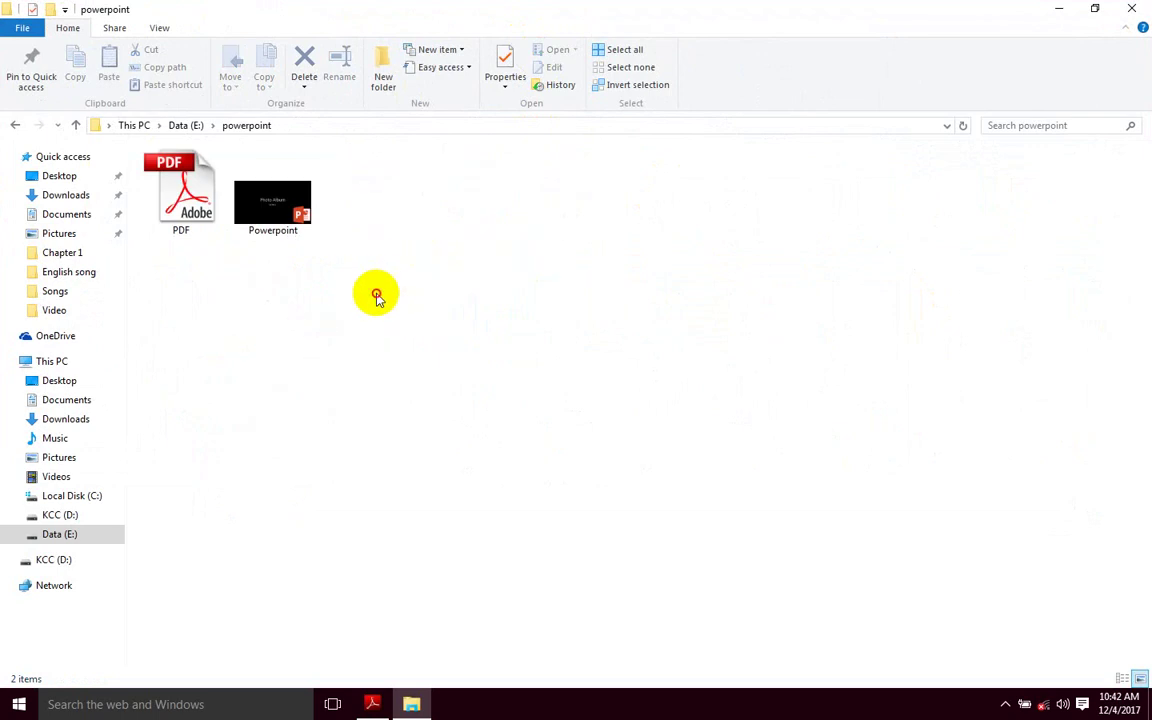
pyautogui.click(185, 200)
# Step: Review the five-page PDF in Adobe Reader, close it, and reopen the Powerpoint presentation
pyautogui.doubleClick(183, 198)
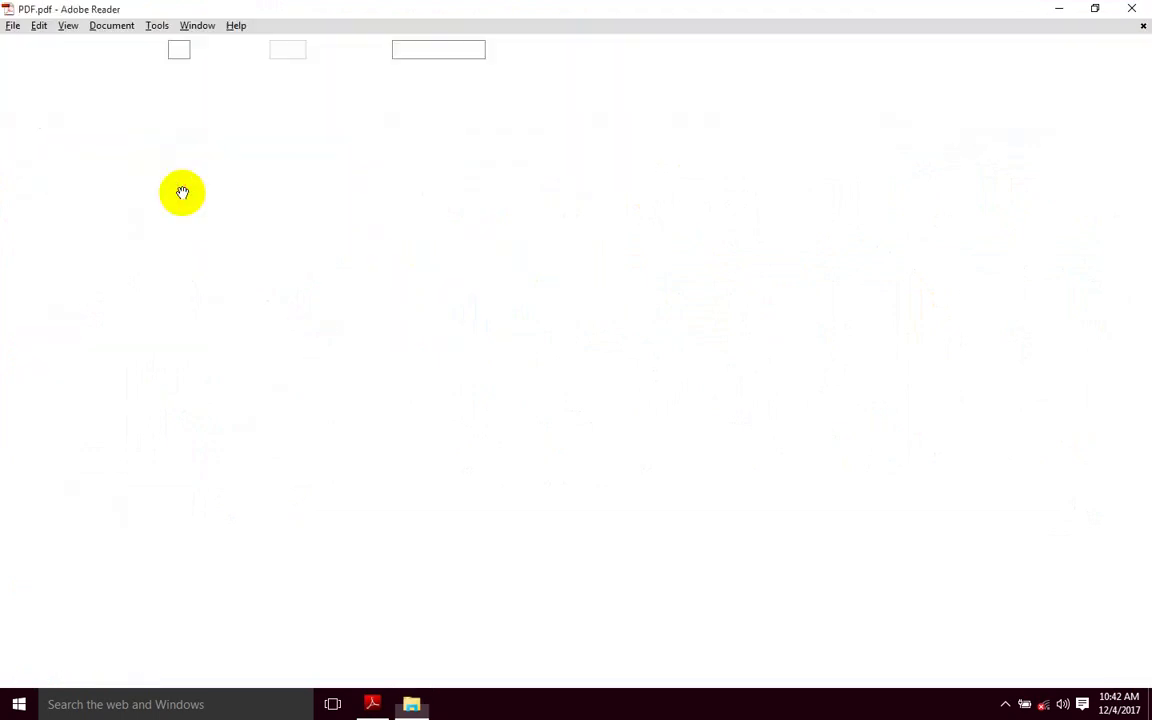
pyautogui.scroll(-1, 576, 370)
pyautogui.scroll(-1, 580, 375)
pyautogui.scroll(-1, 580, 375)
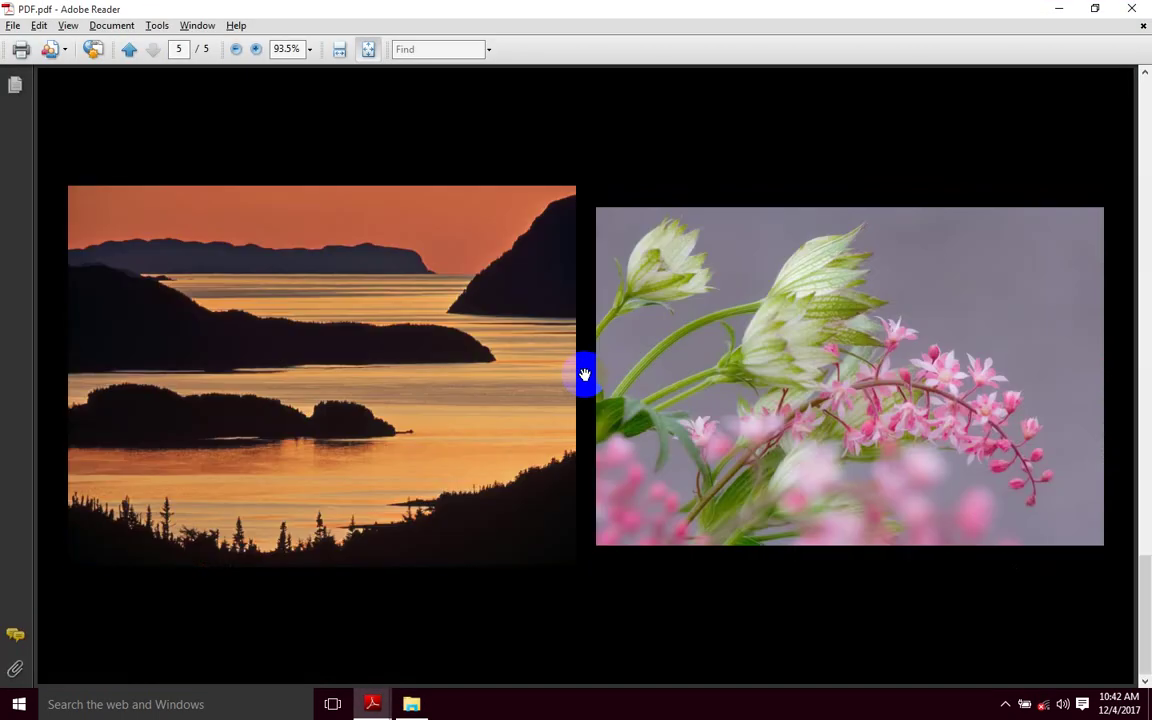
pyautogui.scroll(1, 582, 374)
pyautogui.scroll(2, 580, 390)
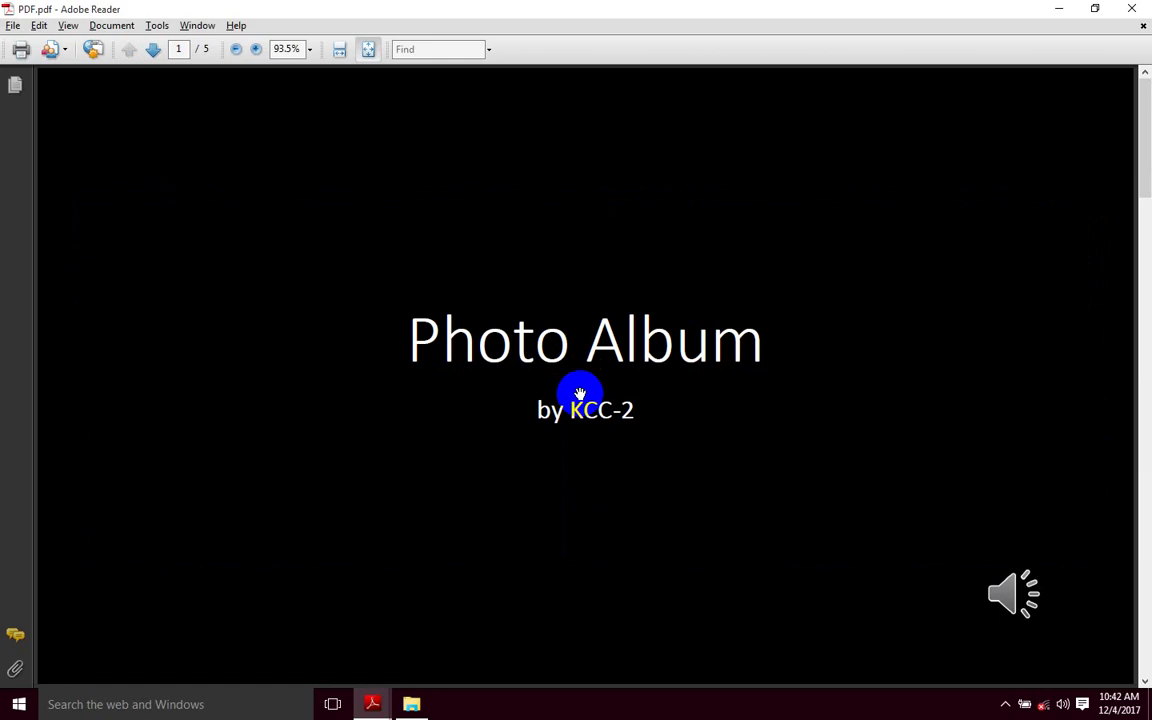
pyautogui.scroll(-3, 580, 393)
pyautogui.scroll(-1, 580, 393)
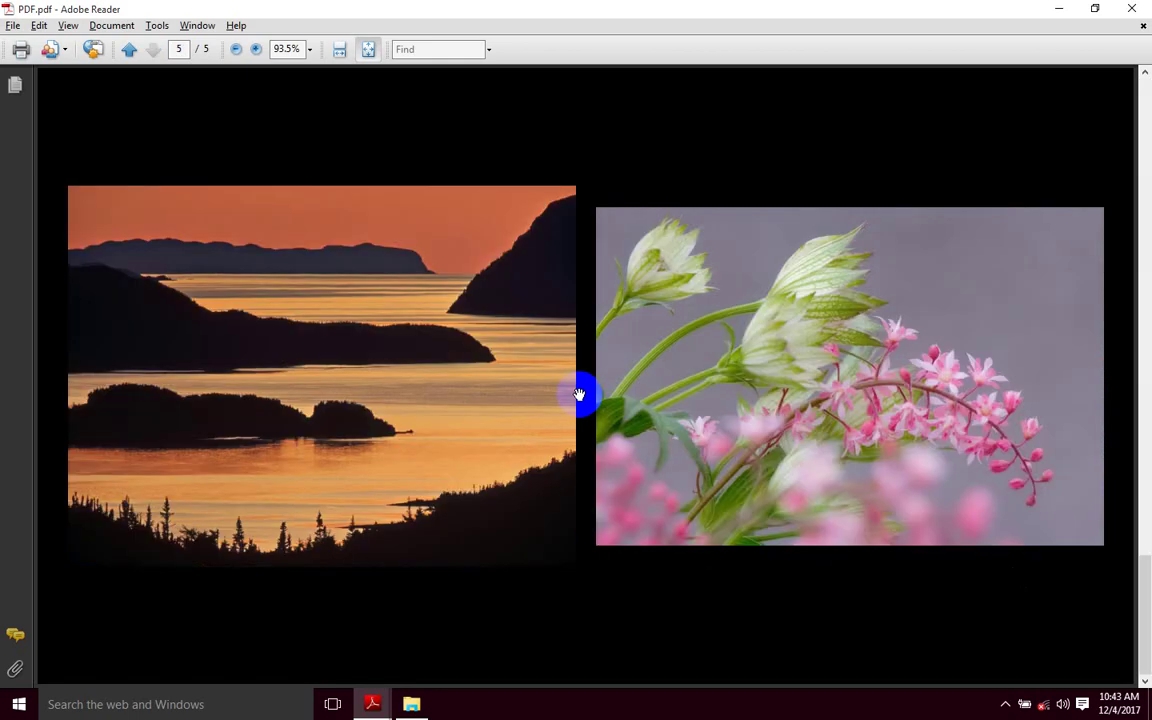
pyautogui.scroll(1, 579, 393)
pyautogui.scroll(1, 579, 393)
pyautogui.scroll(1, 579, 393)
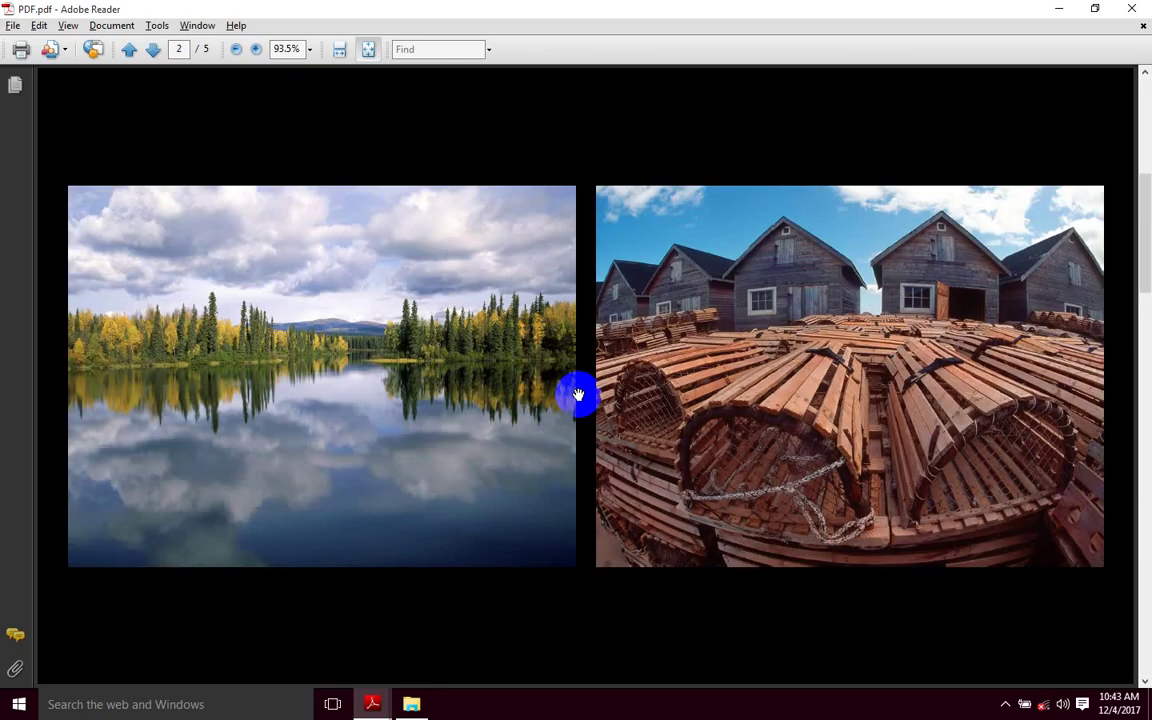
pyautogui.click(1142, 12)
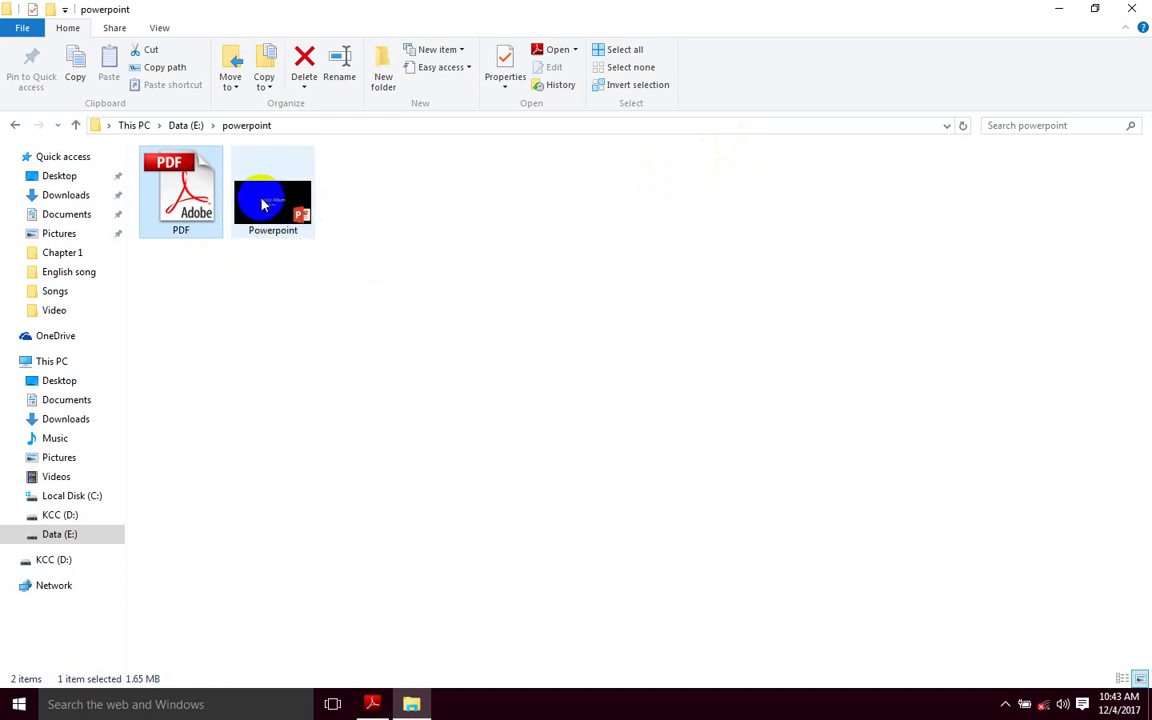
pyautogui.doubleClick(266, 212)
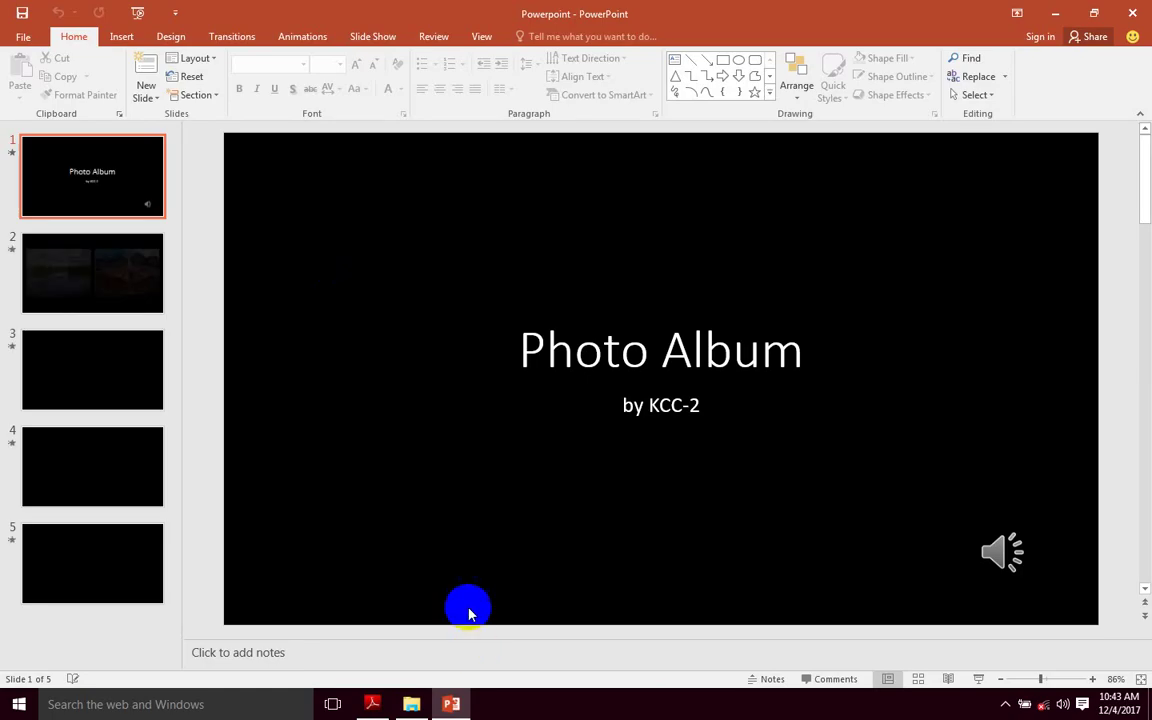
pyautogui.click(413, 706)
pyautogui.click(373, 705)
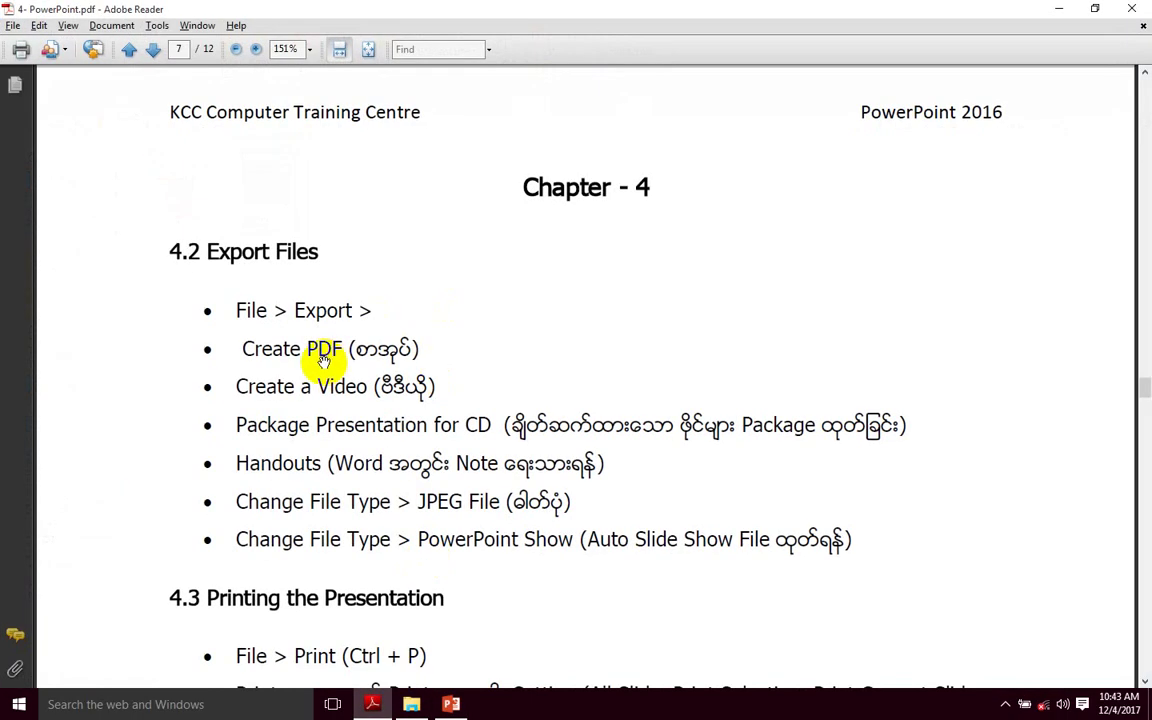
pyautogui.scroll(-1, 295, 356)
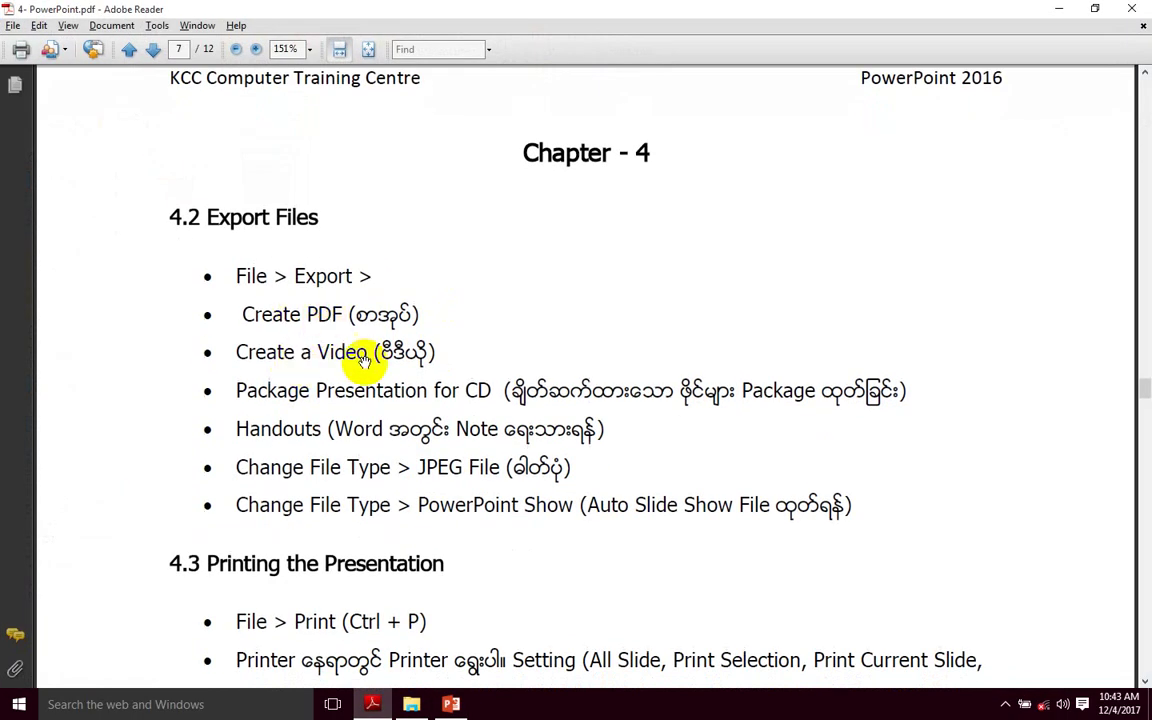
pyautogui.scroll(-1, 370, 330)
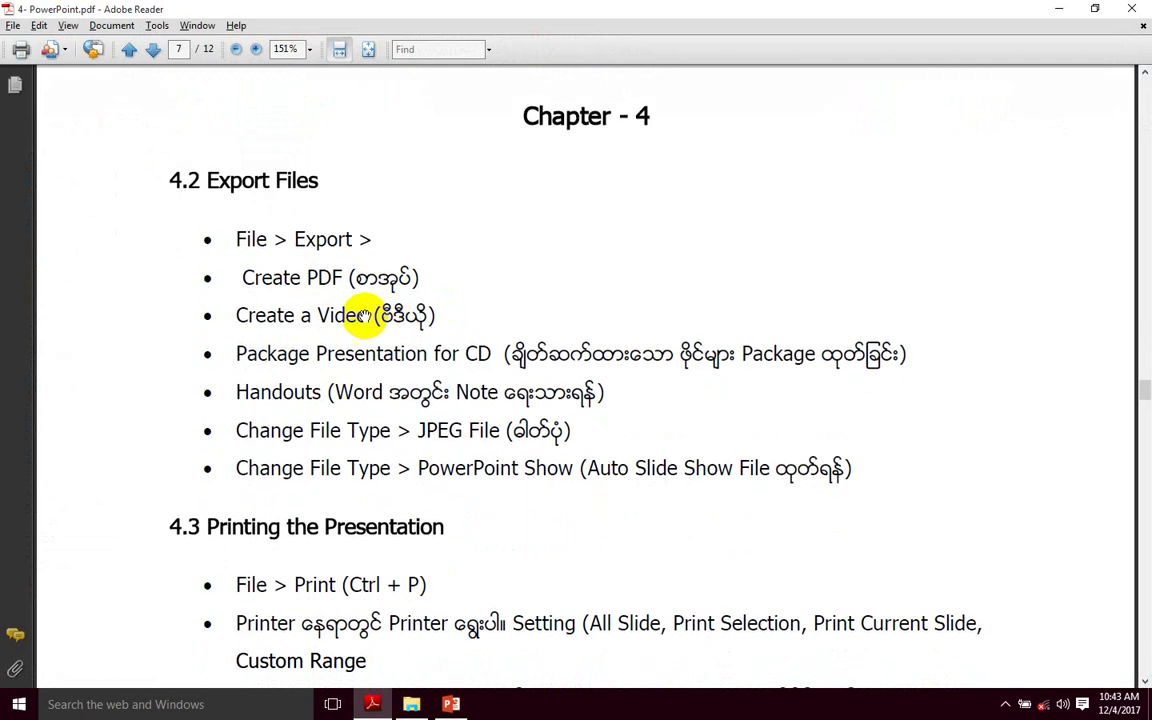
pyautogui.click(375, 705)
pyautogui.click(455, 704)
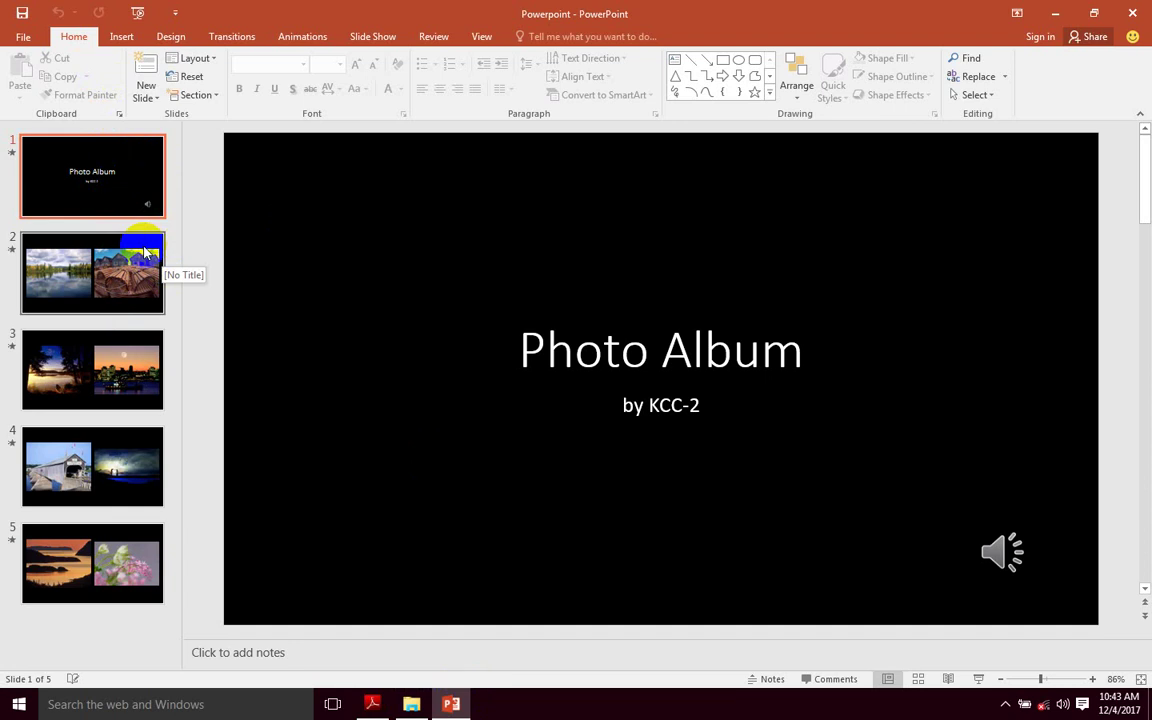
# Step: Export the presentation as a Low Quality (852 x 480) video and begin creating it
pyautogui.click(20, 42)
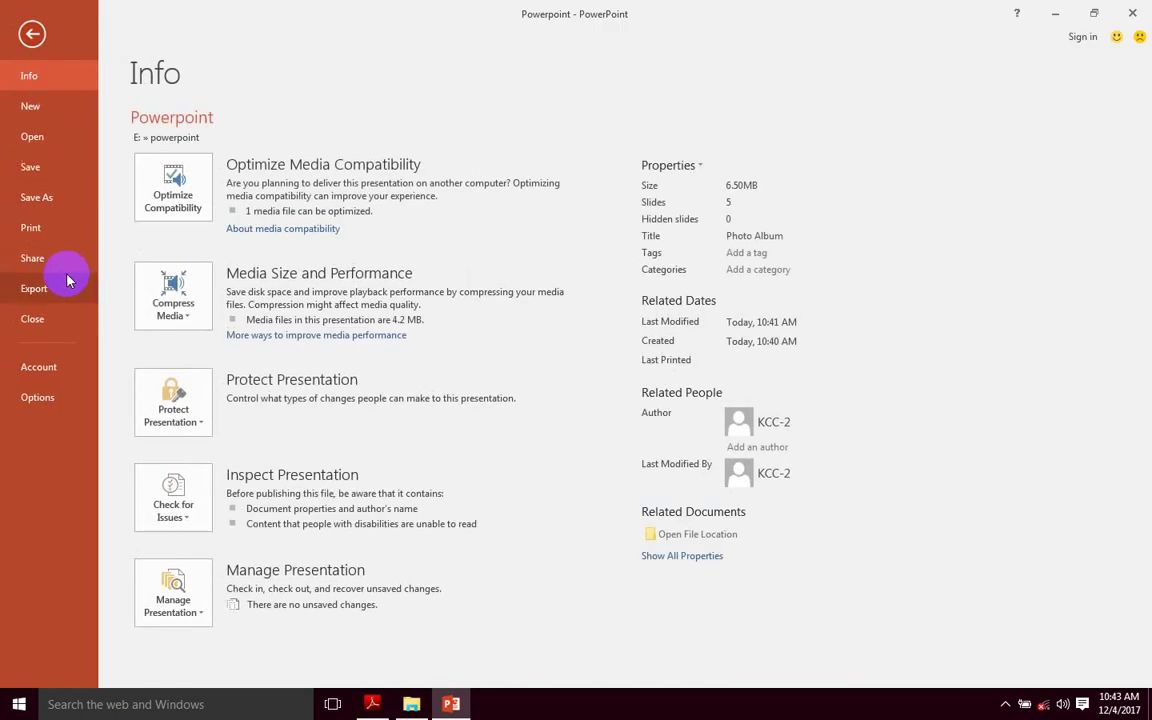
pyautogui.click(57, 286)
pyautogui.click(238, 190)
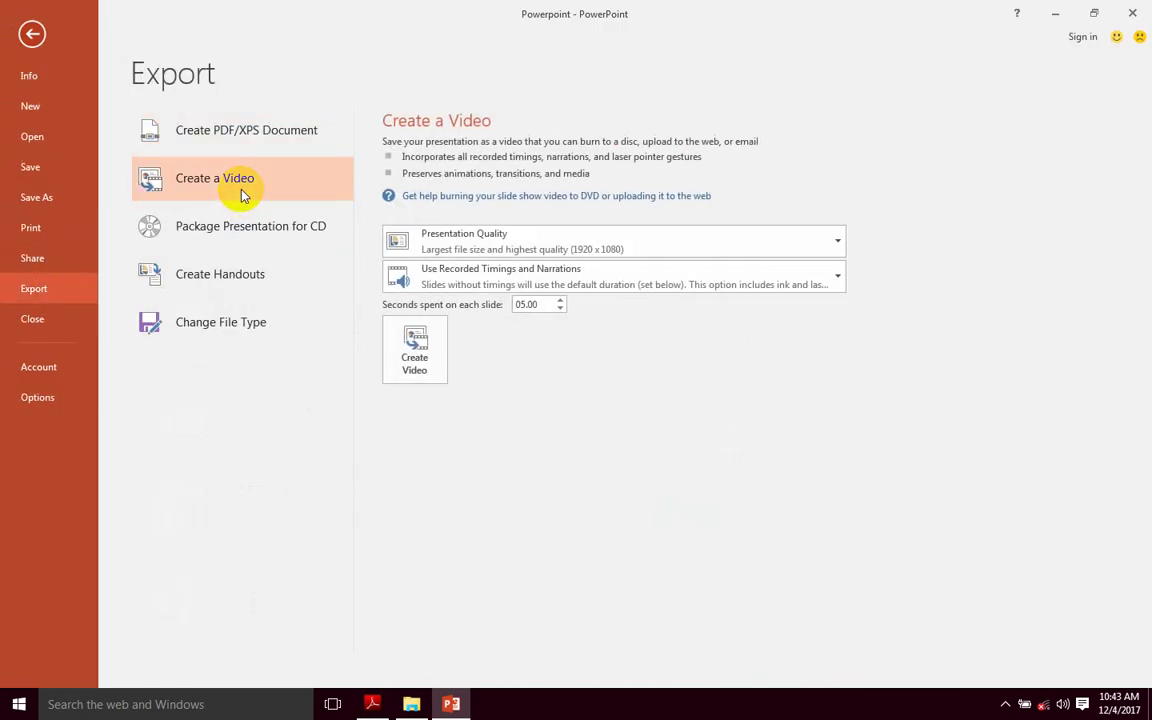
pyautogui.click(475, 247)
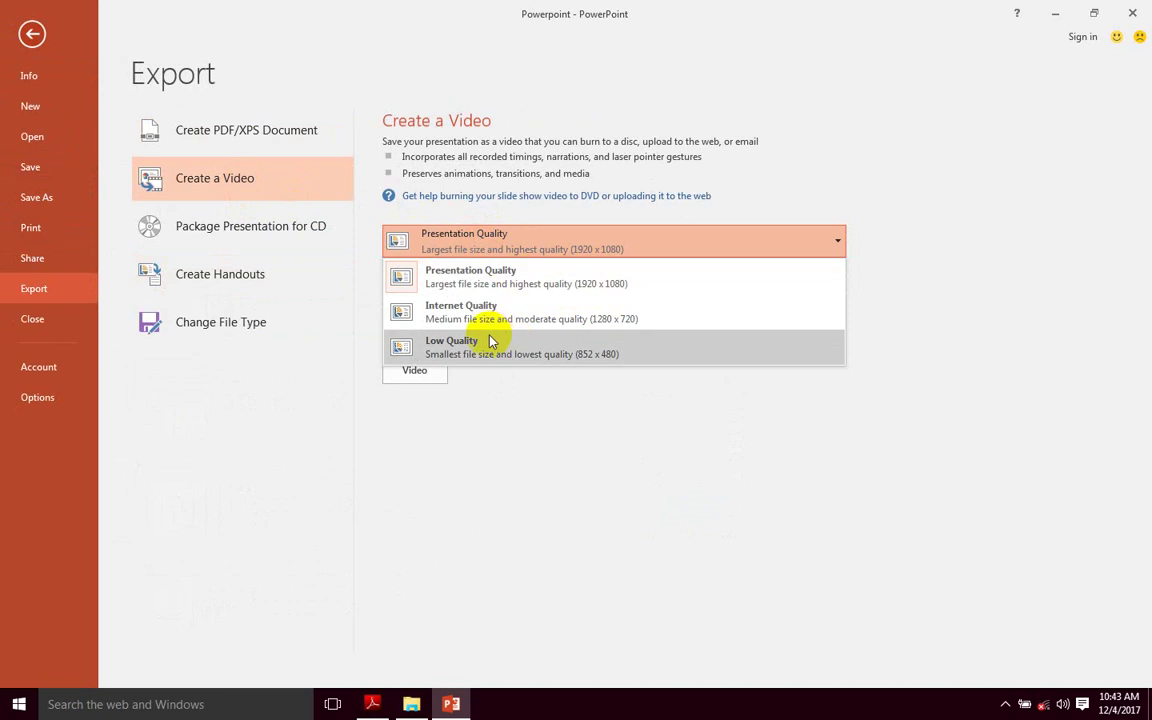
pyautogui.click(441, 350)
pyautogui.click(555, 248)
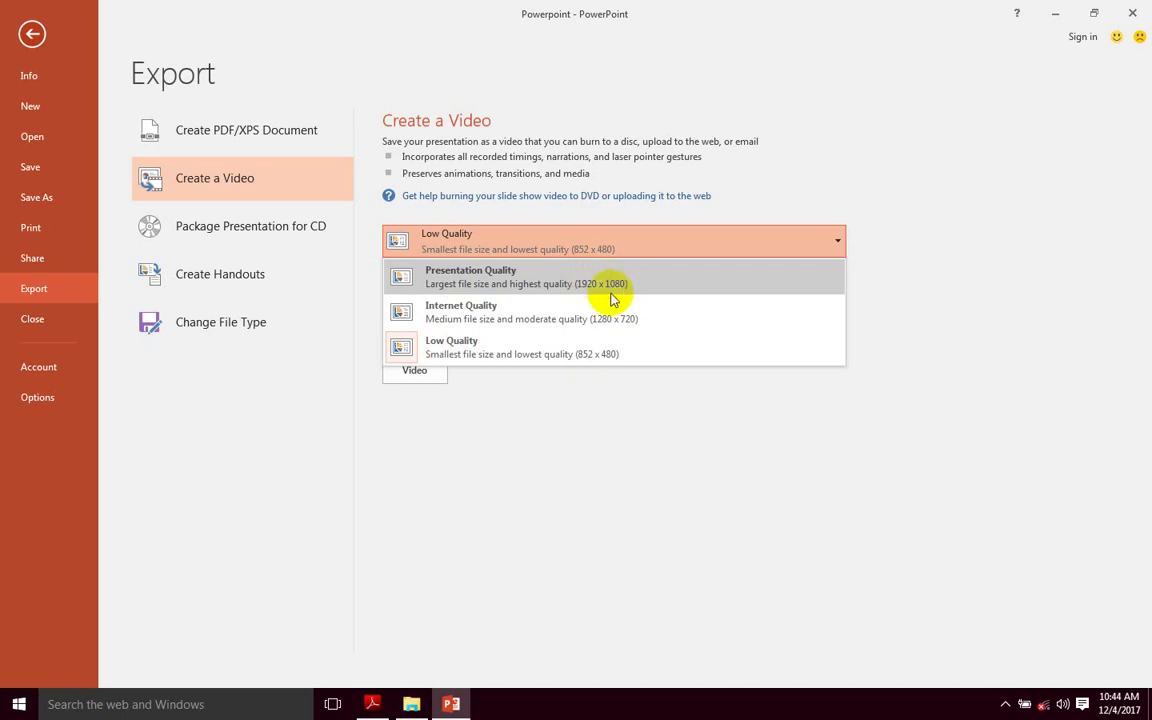
pyautogui.click(473, 348)
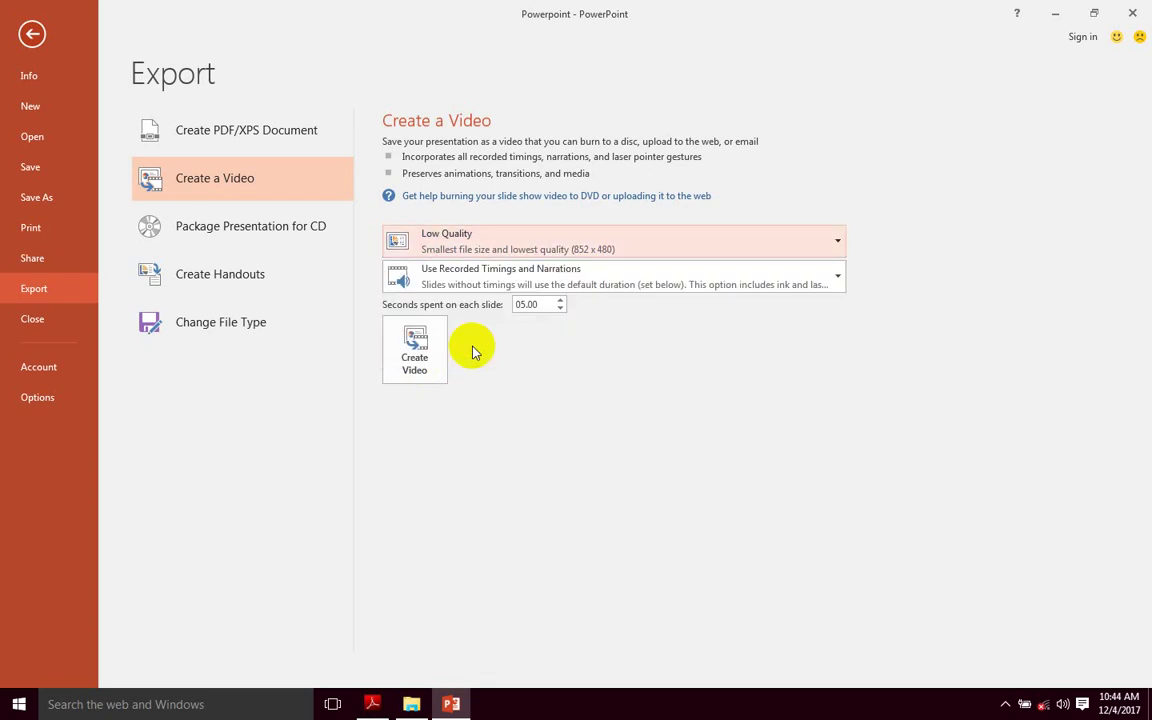
pyautogui.click(428, 340)
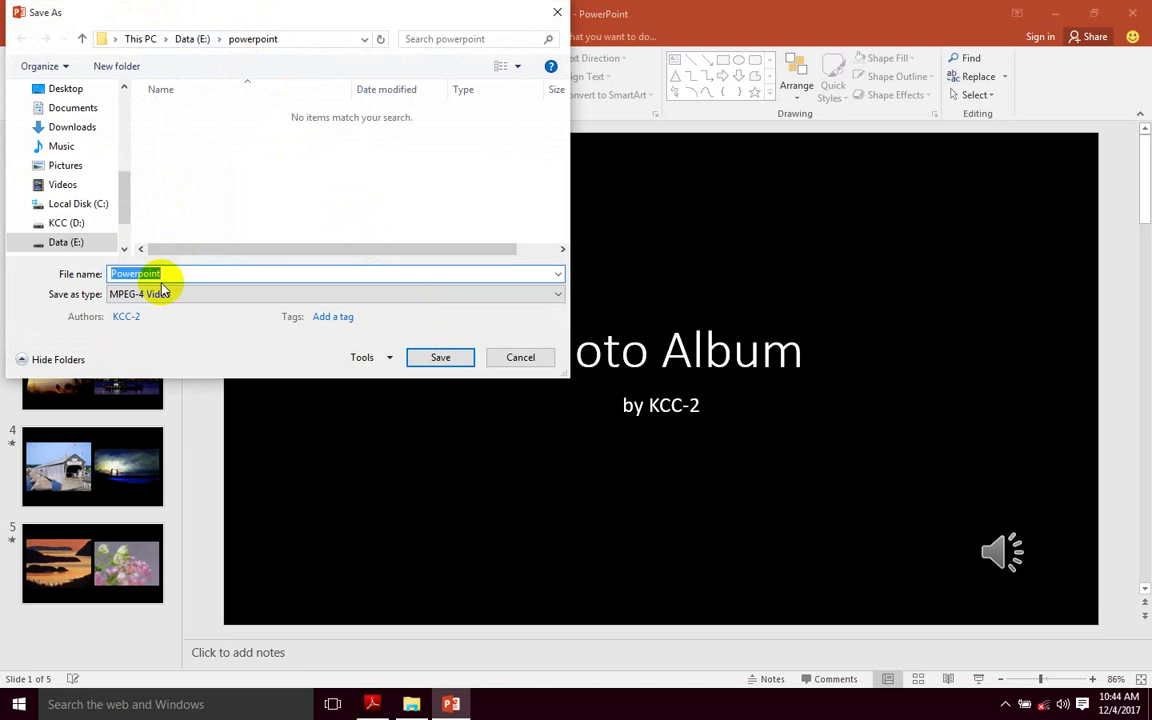
# Step: Save the MPEG-4 export as 'video' in the powerpoint folder
pyautogui.write('video')
pyautogui.click(443, 360)
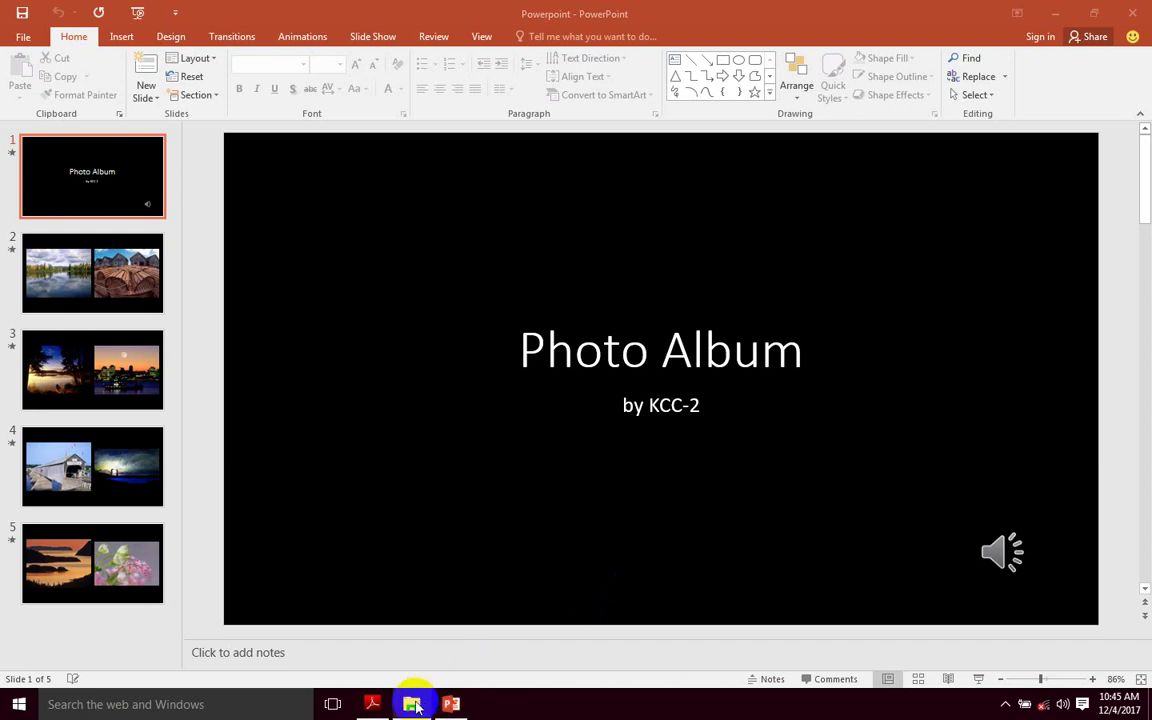
# Step: Play the exported video from the powerpoint folder in Movies & TV, then close the player
pyautogui.moveTo(415, 700)
pyautogui.click(458, 627)
pyautogui.click(364, 204)
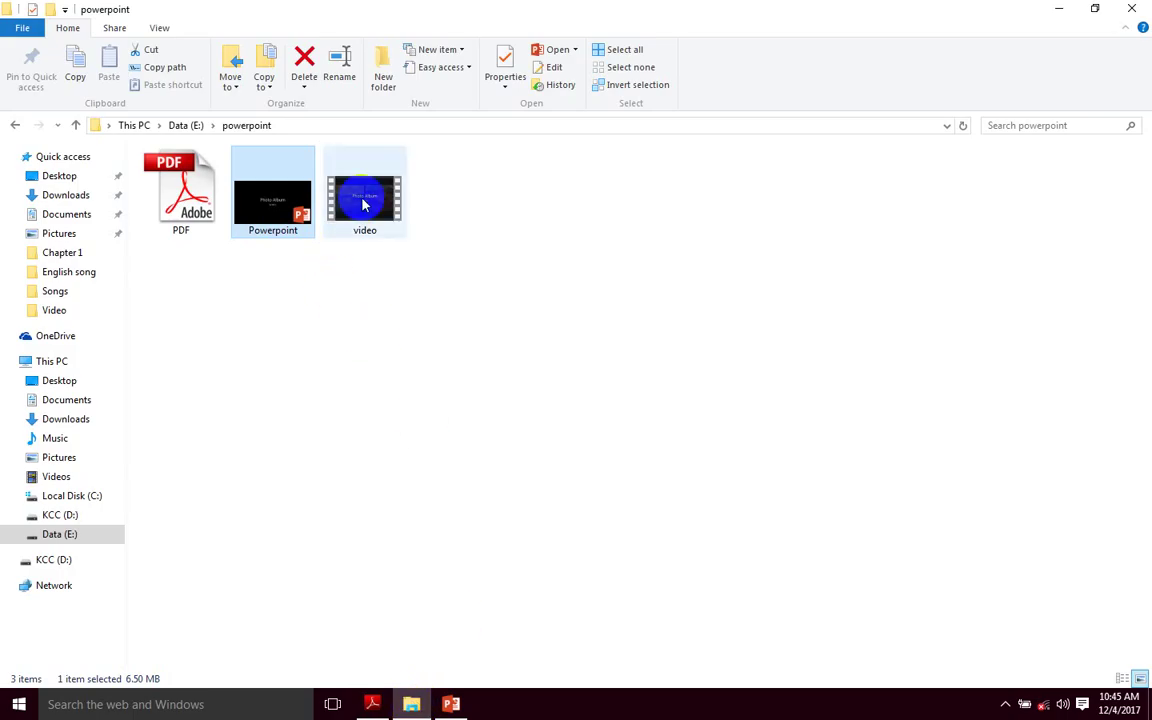
pyautogui.doubleClick(364, 204)
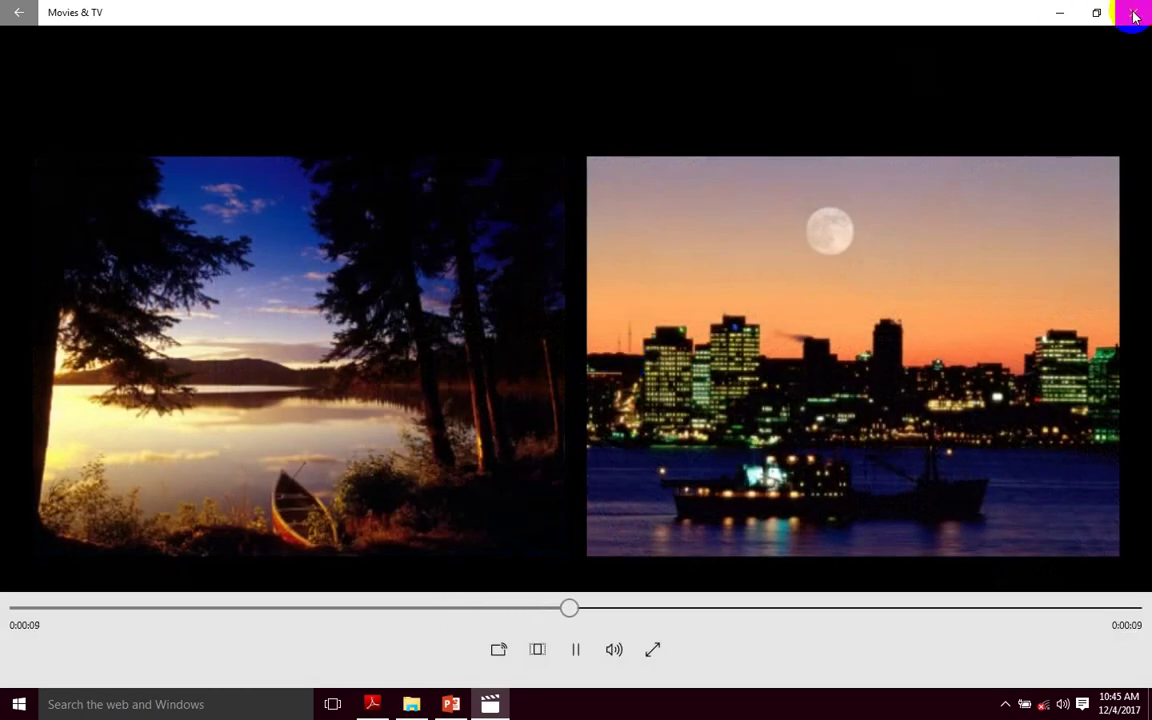
pyautogui.click(1133, 12)
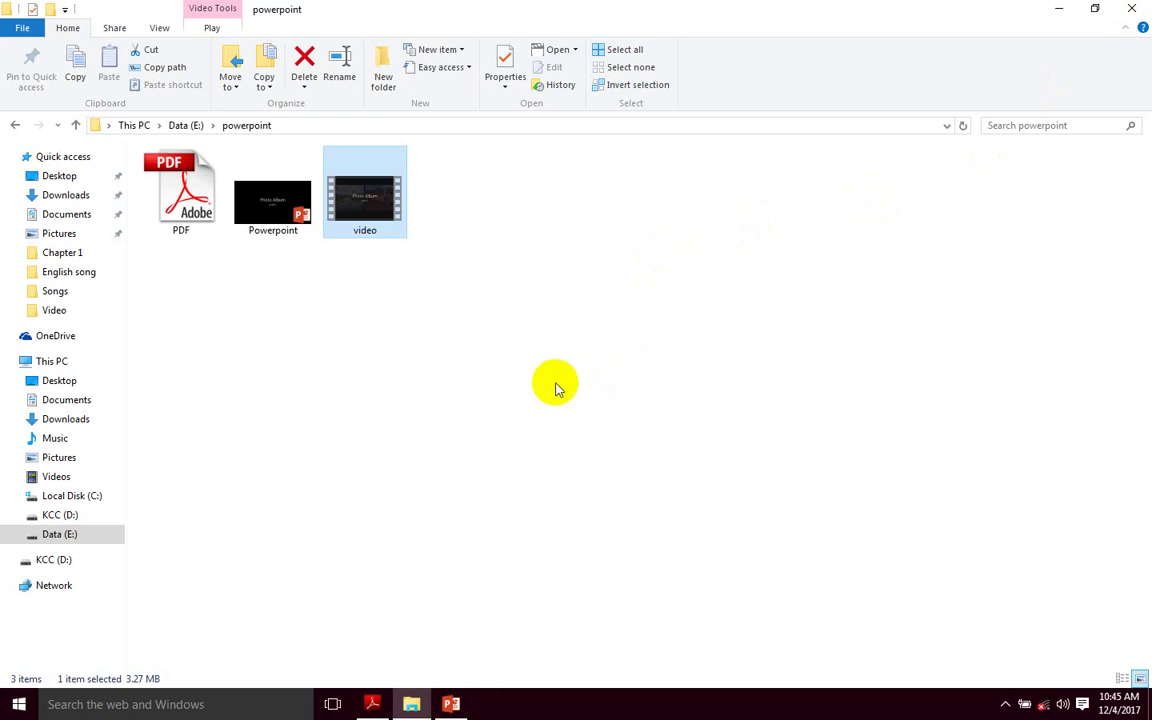
pyautogui.click(375, 702)
# Step: Return to the Photo Album and click slide 1's title and subtitle, then bring up the Chapter 4 notes
pyautogui.click(451, 704)
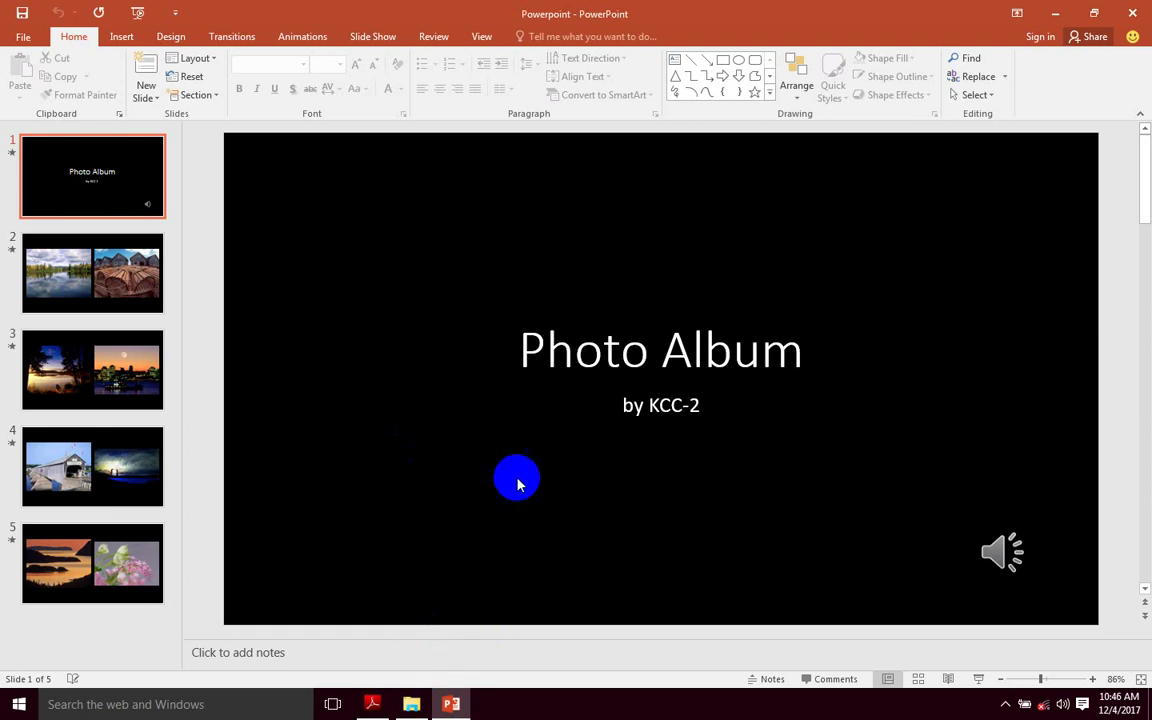
pyautogui.click(572, 356)
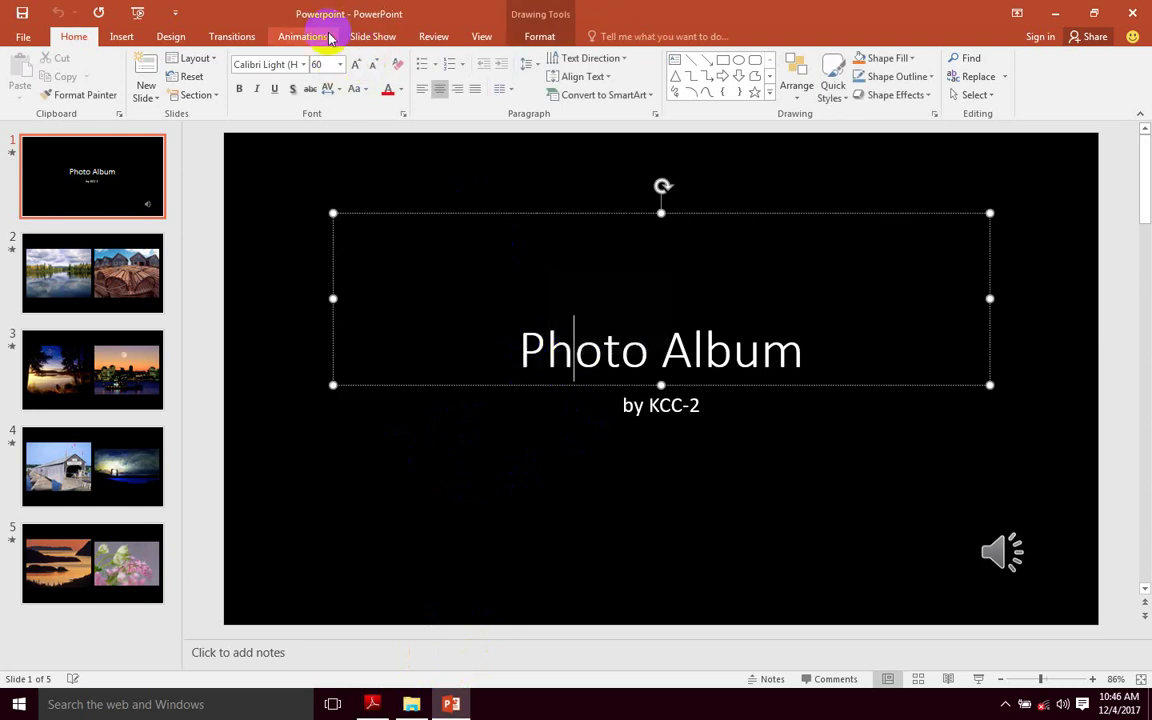
pyautogui.click(380, 455)
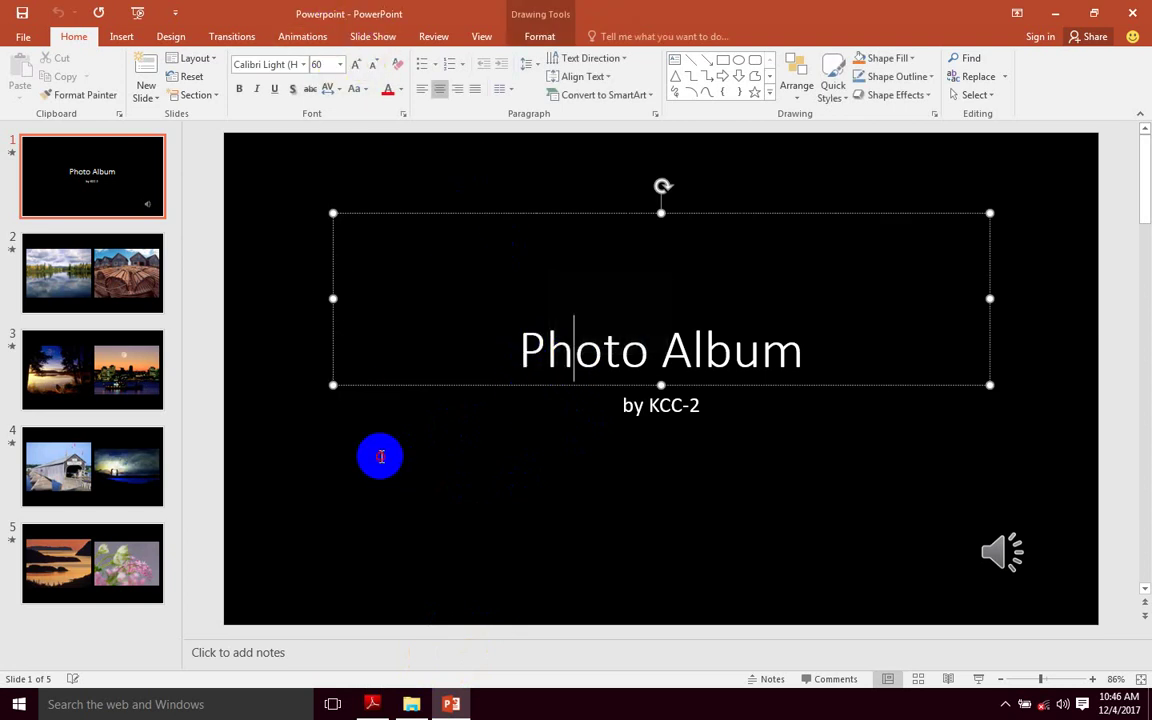
pyautogui.click(372, 702)
# Step: Scroll through the Chapter 4 export list, then show slide 2 in PowerPoint
pyautogui.scroll(-1, 324, 257)
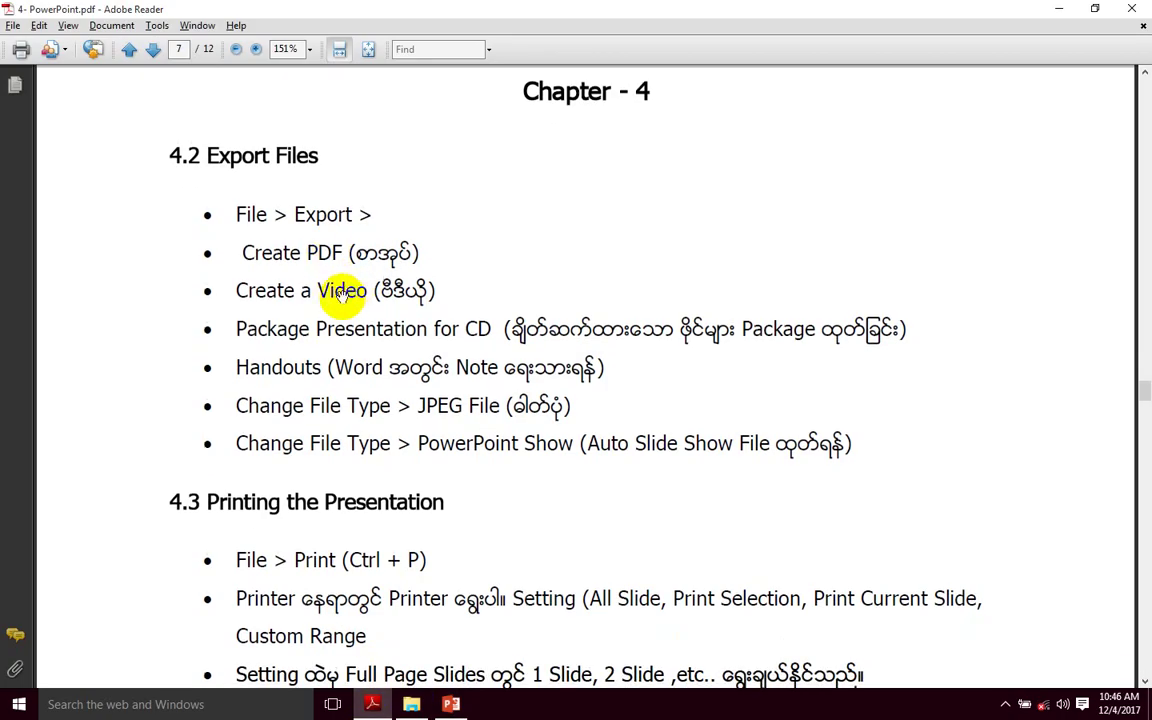
pyautogui.scroll(-1, 327, 250)
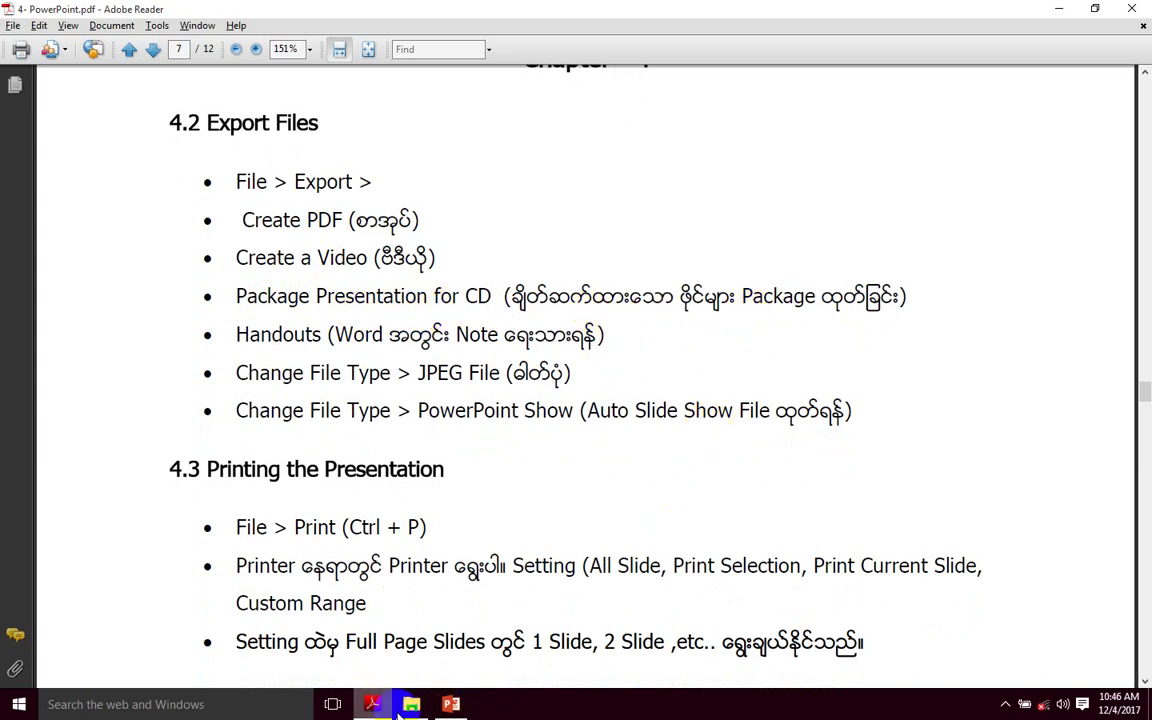
pyautogui.click(451, 704)
pyautogui.click(152, 283)
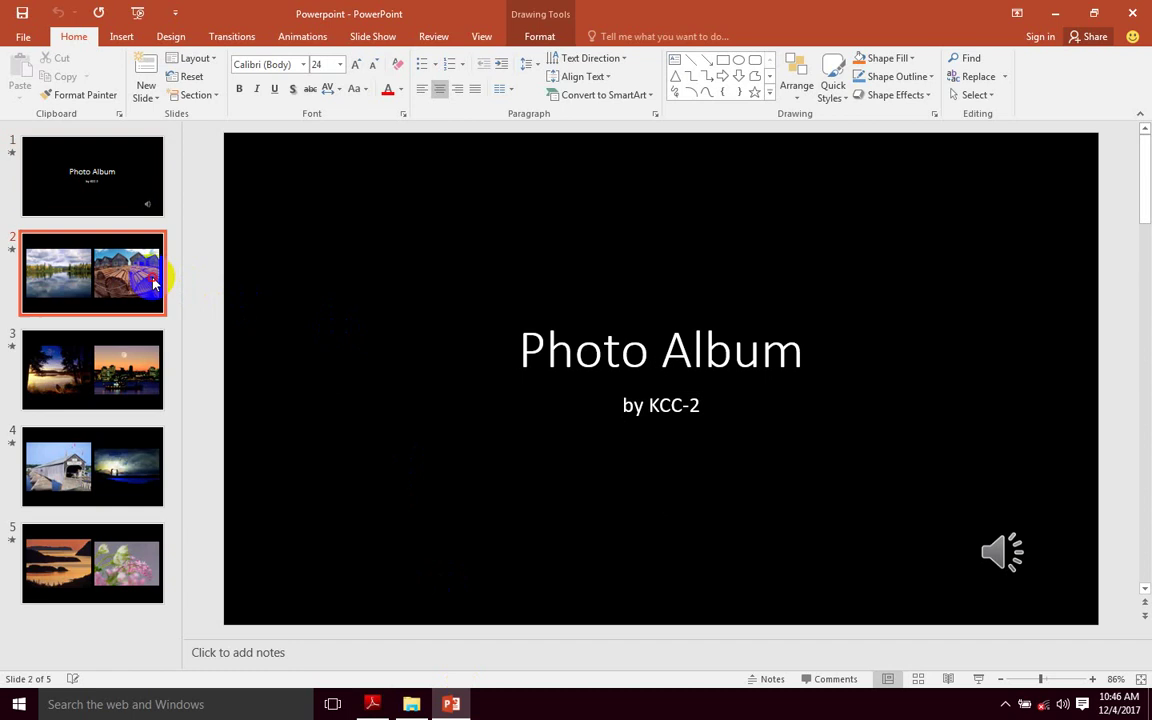
pyautogui.click(236, 370)
# Step: Hyperlink slide 2's lake photo to Computer Basic.pdf in the E-Book folder on drive D:
pyautogui.click(155, 292)
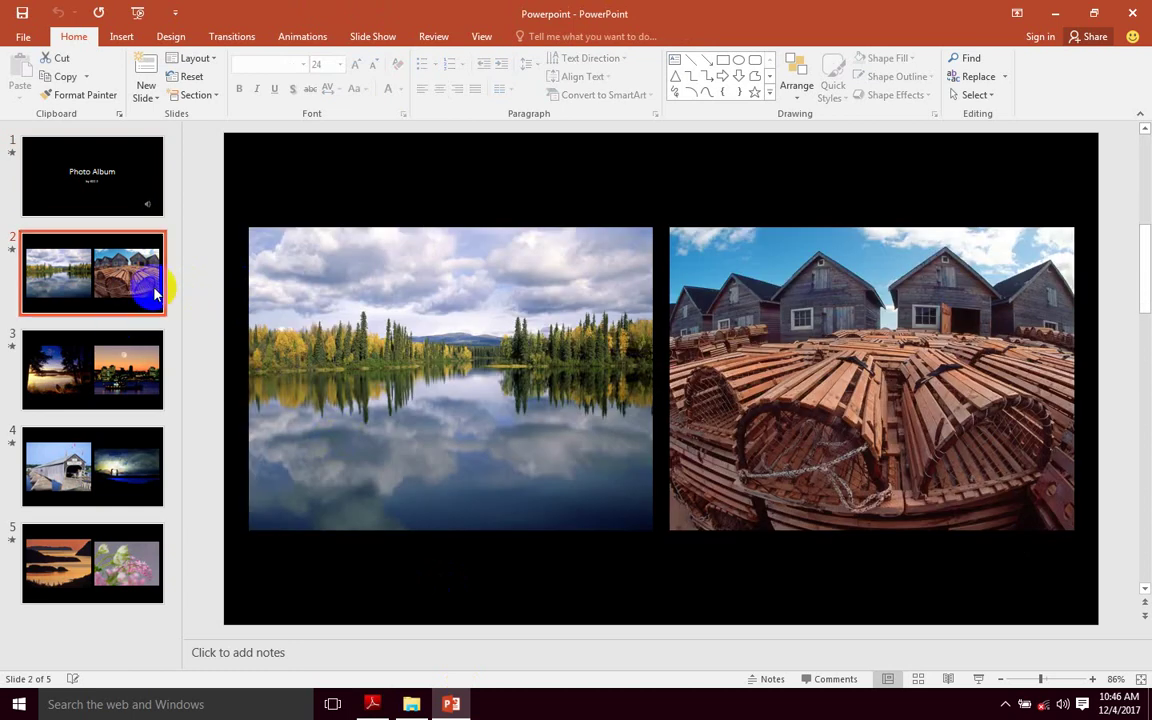
pyautogui.click(428, 369)
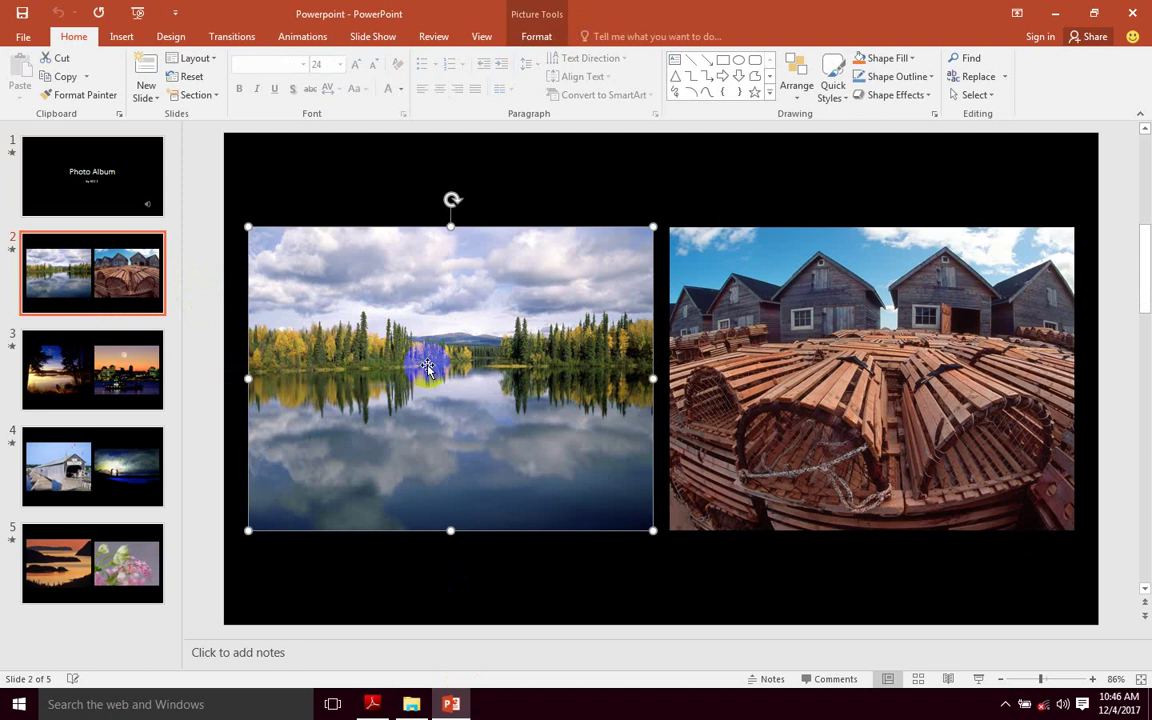
pyautogui.click(630, 276)
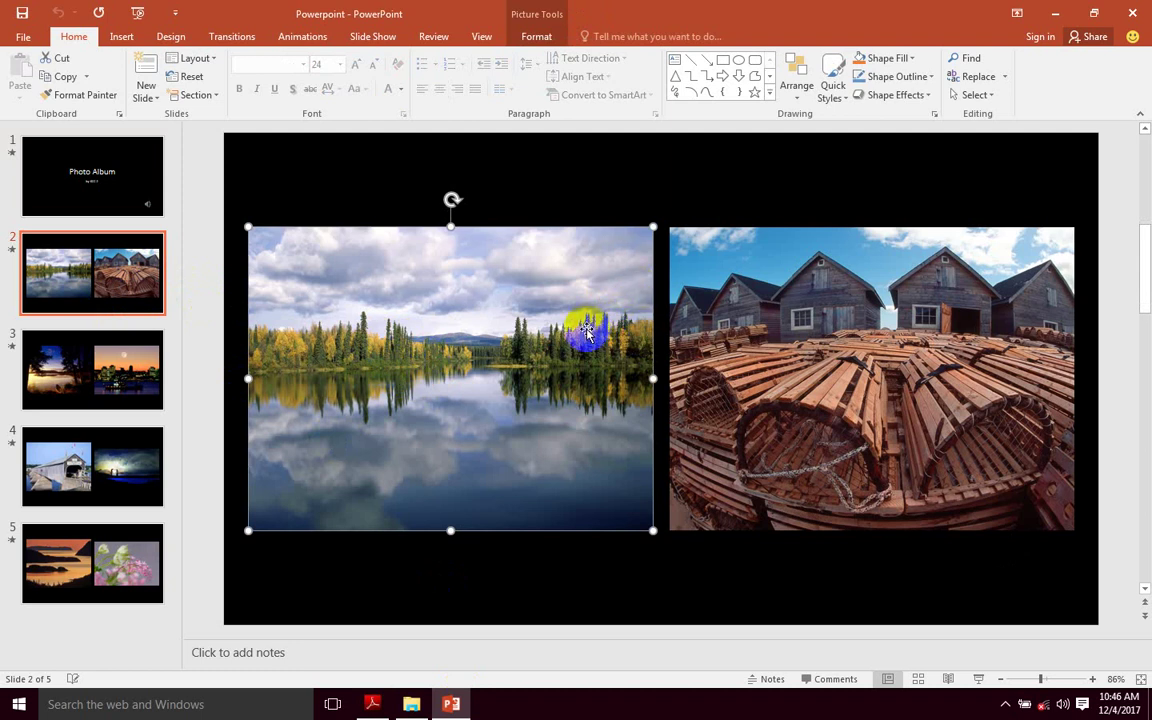
pyautogui.click(465, 337)
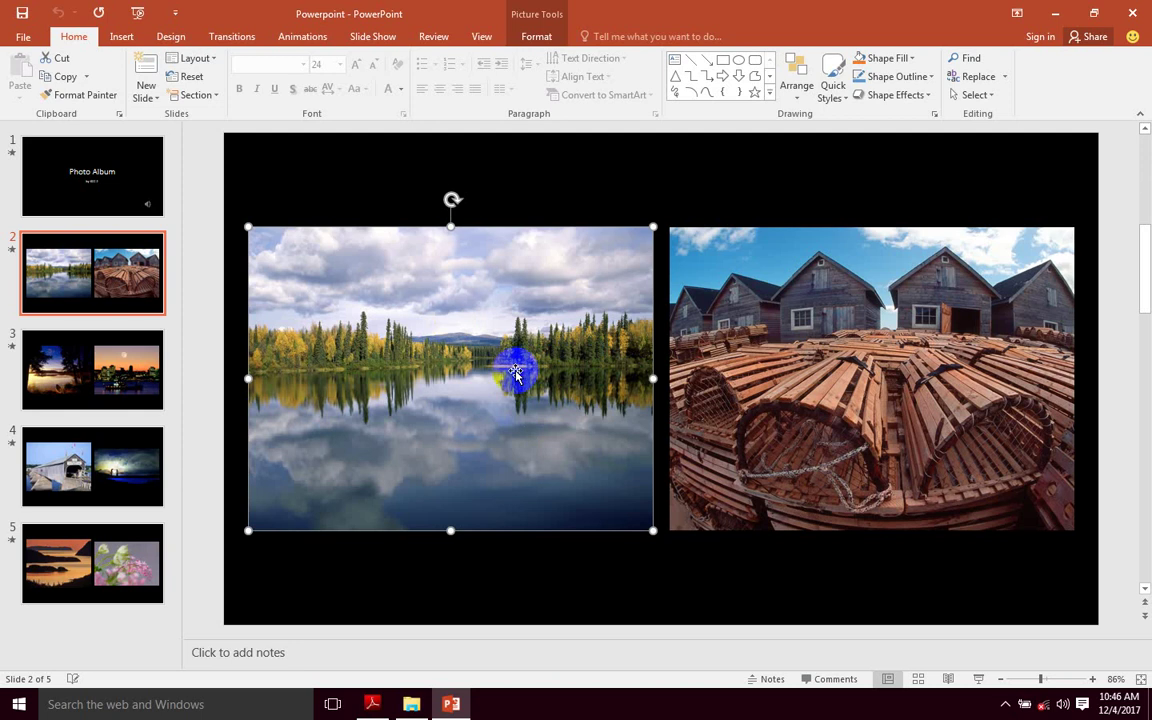
pyautogui.click(121, 38)
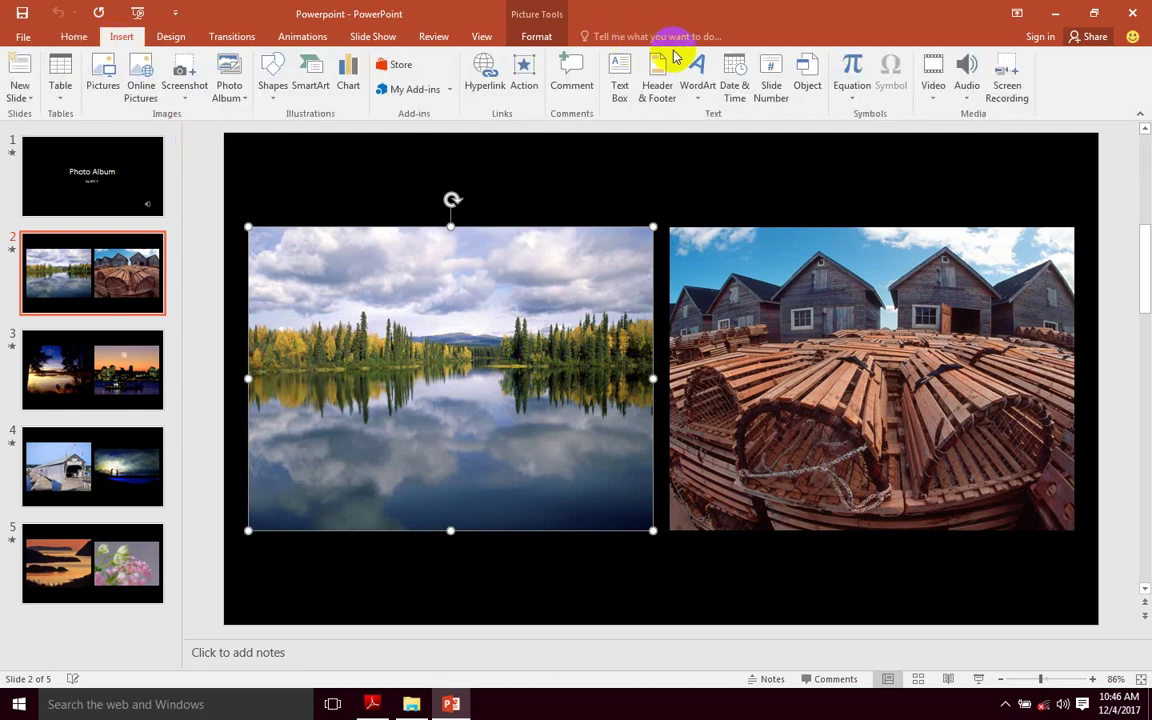
pyautogui.click(487, 70)
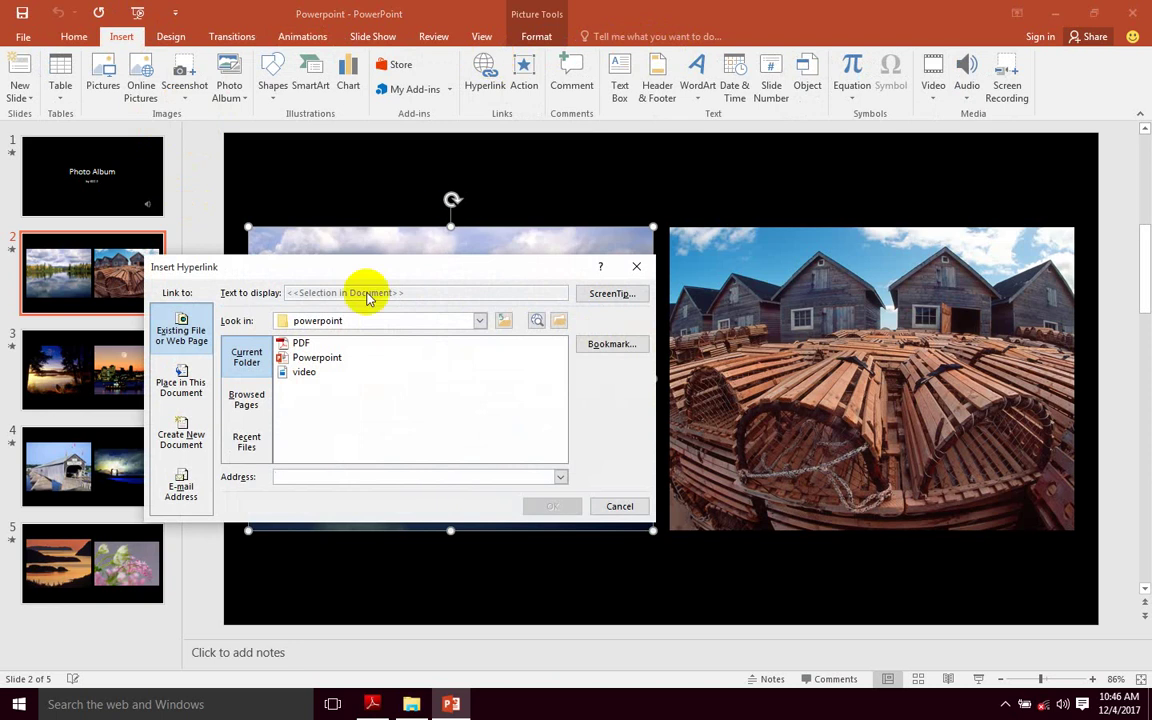
pyautogui.click(305, 320)
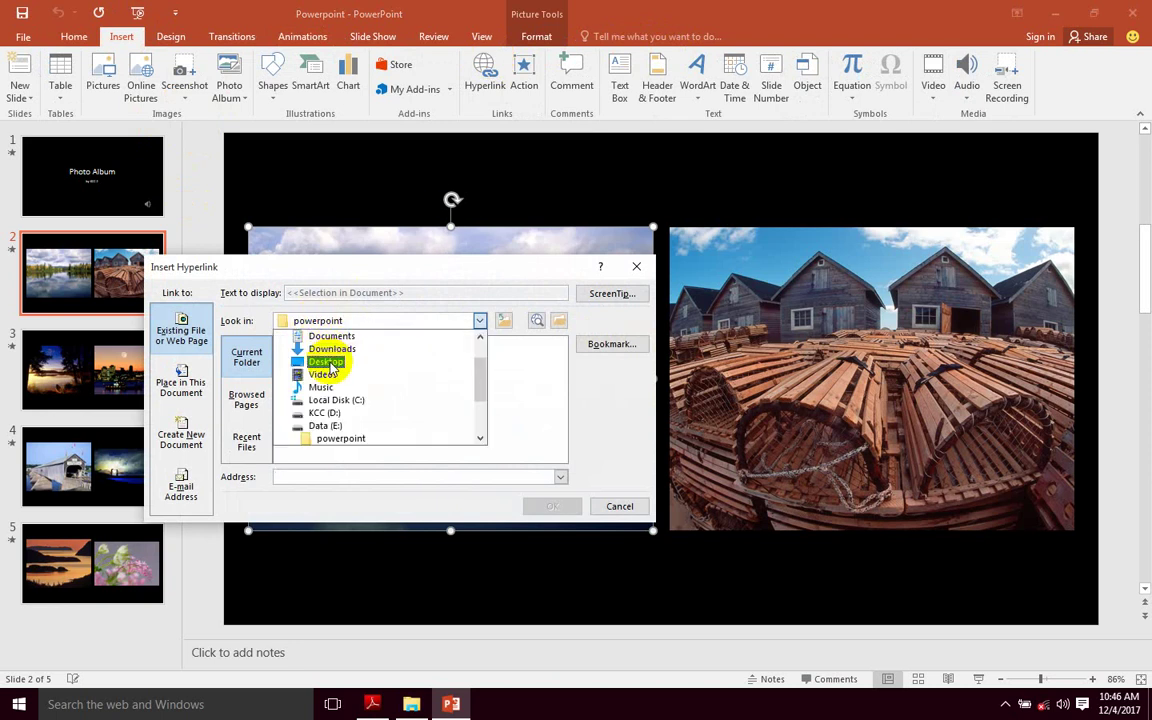
pyautogui.click(325, 412)
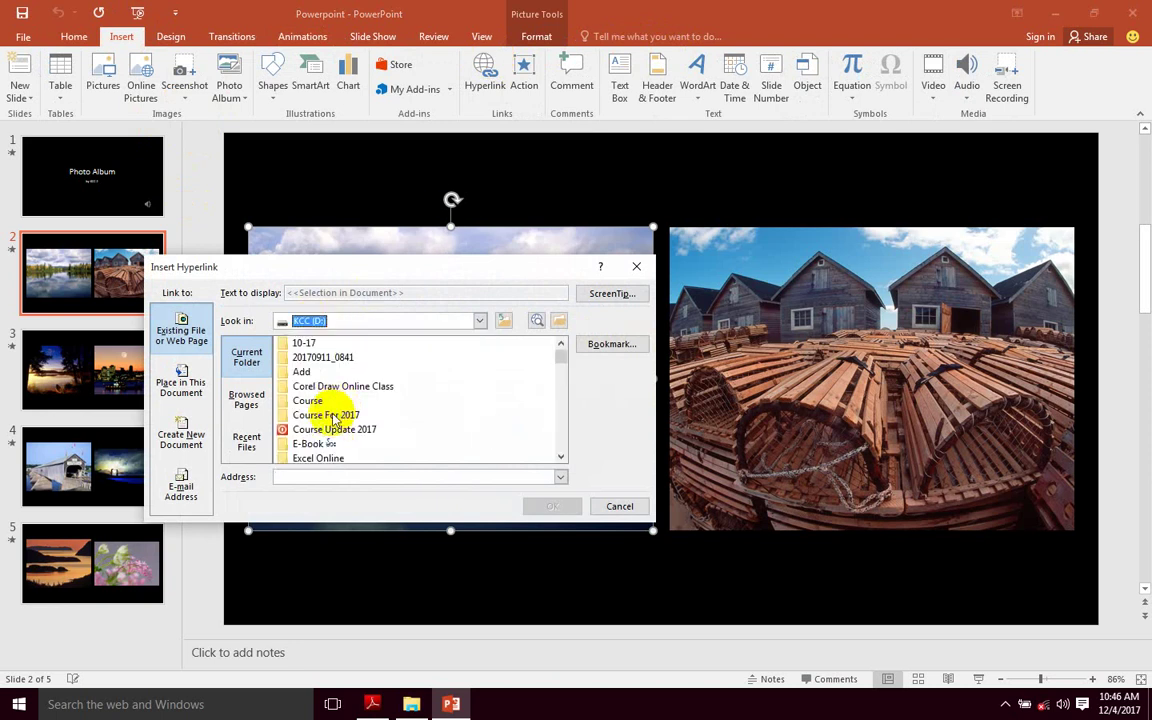
pyautogui.doubleClick(306, 443)
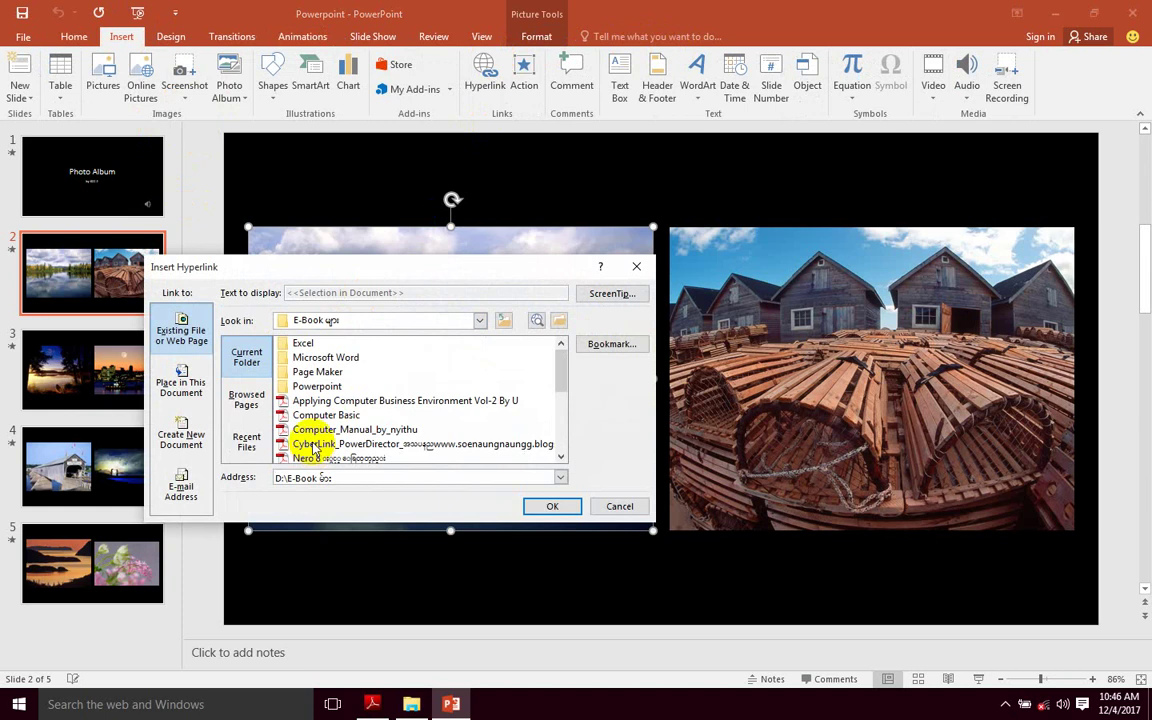
pyautogui.click(320, 415)
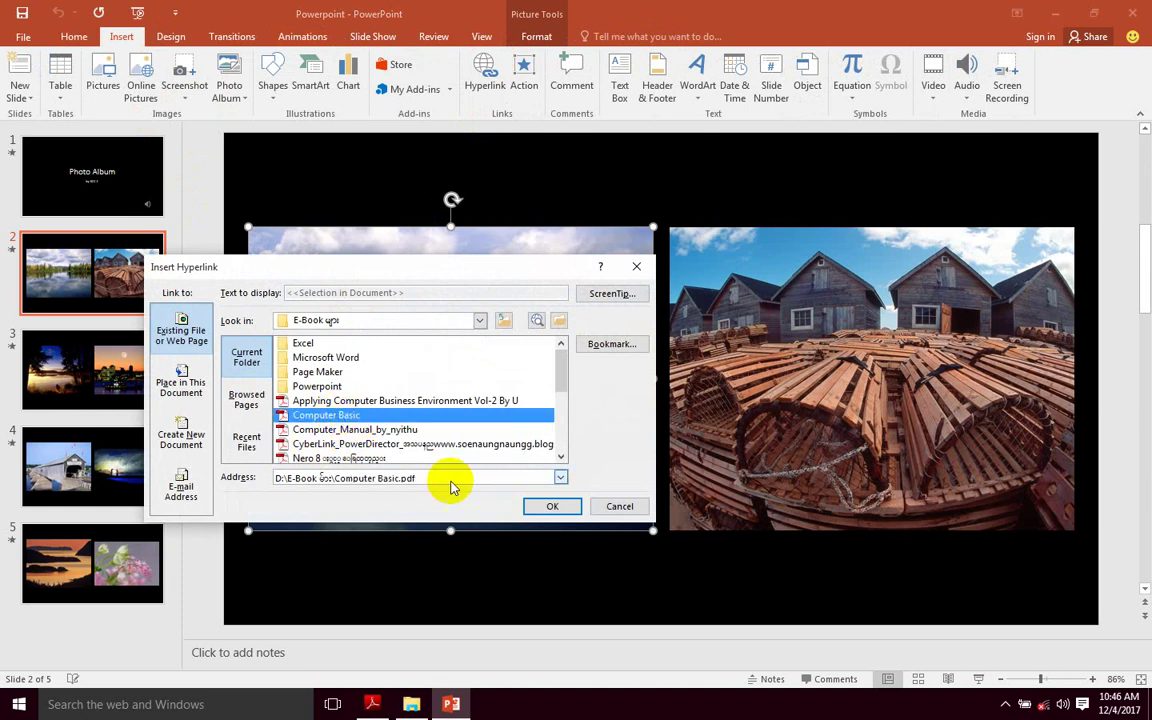
pyautogui.click(554, 513)
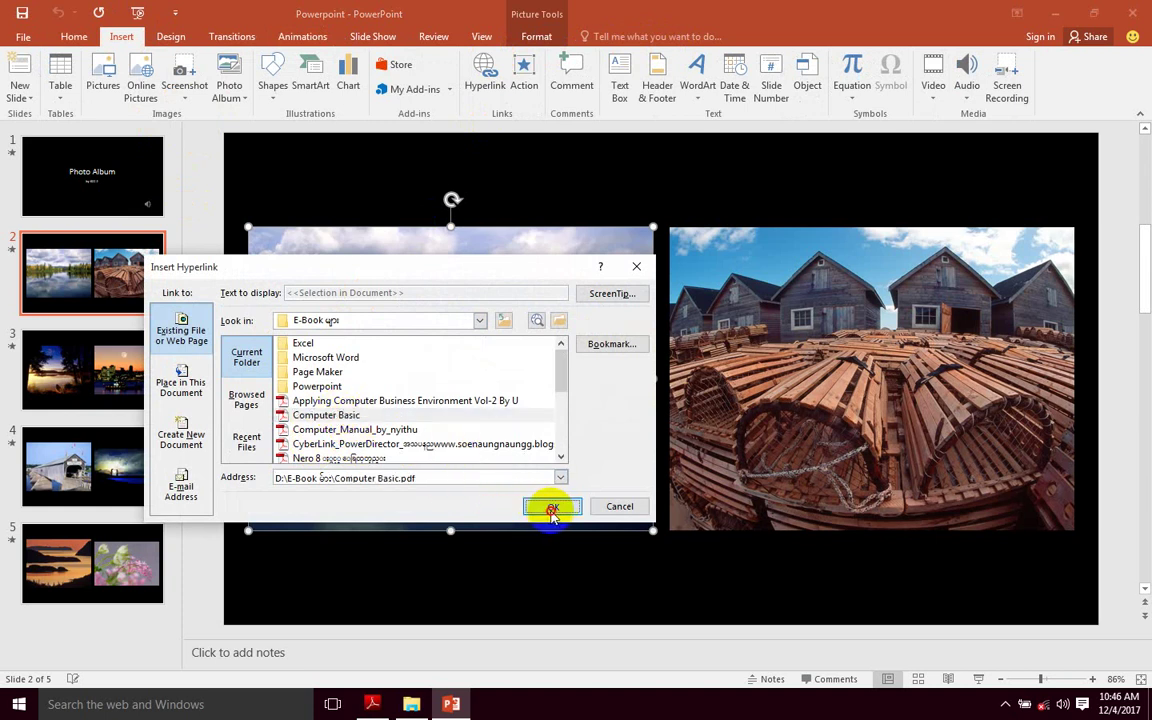
pyautogui.click(913, 374)
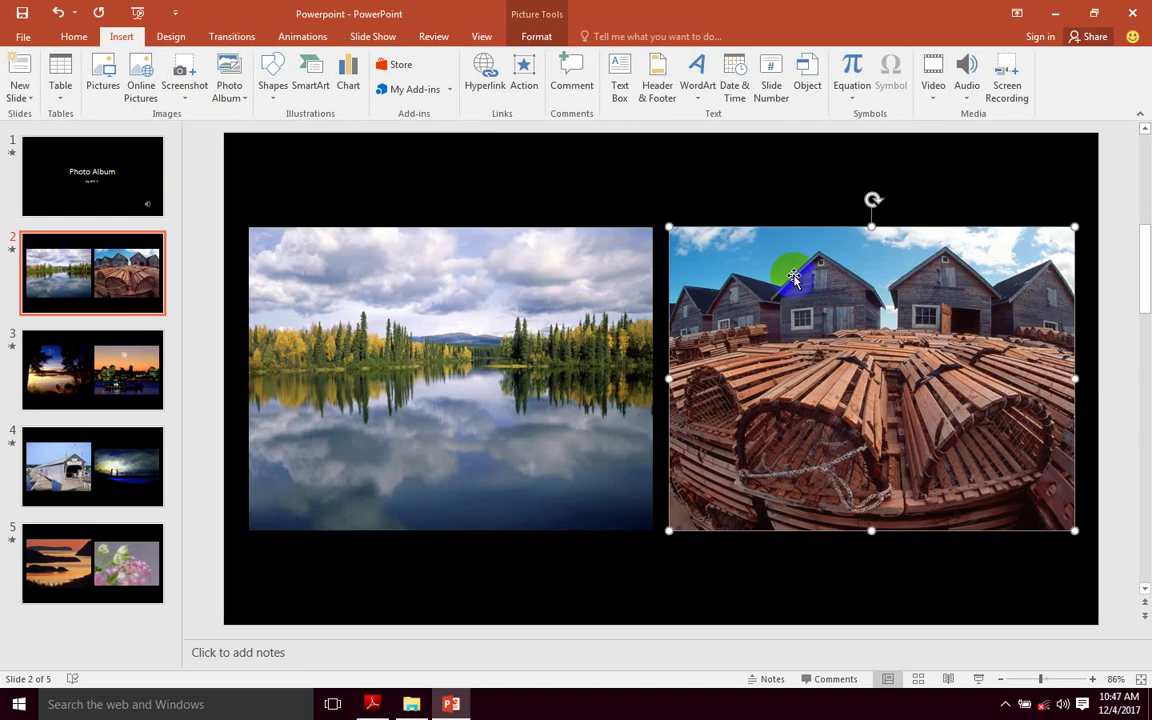
# Step: Hyperlink the lobster-trap photo to 1 proud of you.mp4 in E:\Video\English song
pyautogui.click(485, 72)
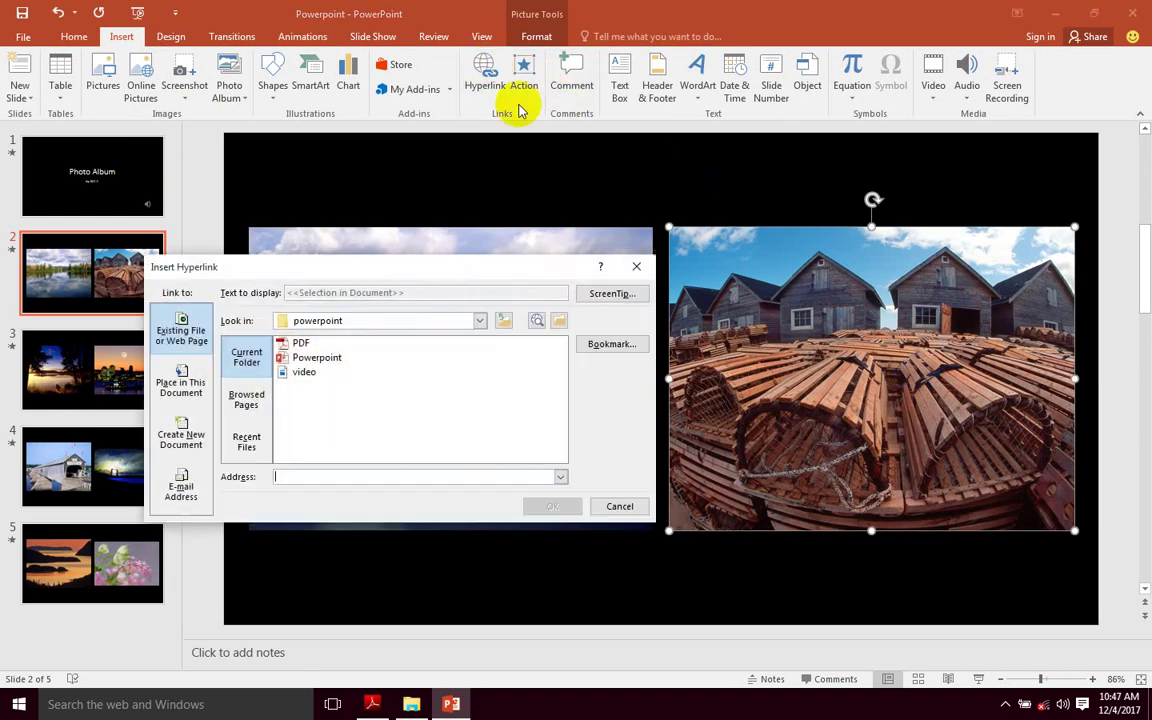
pyautogui.click(340, 322)
pyautogui.click(331, 414)
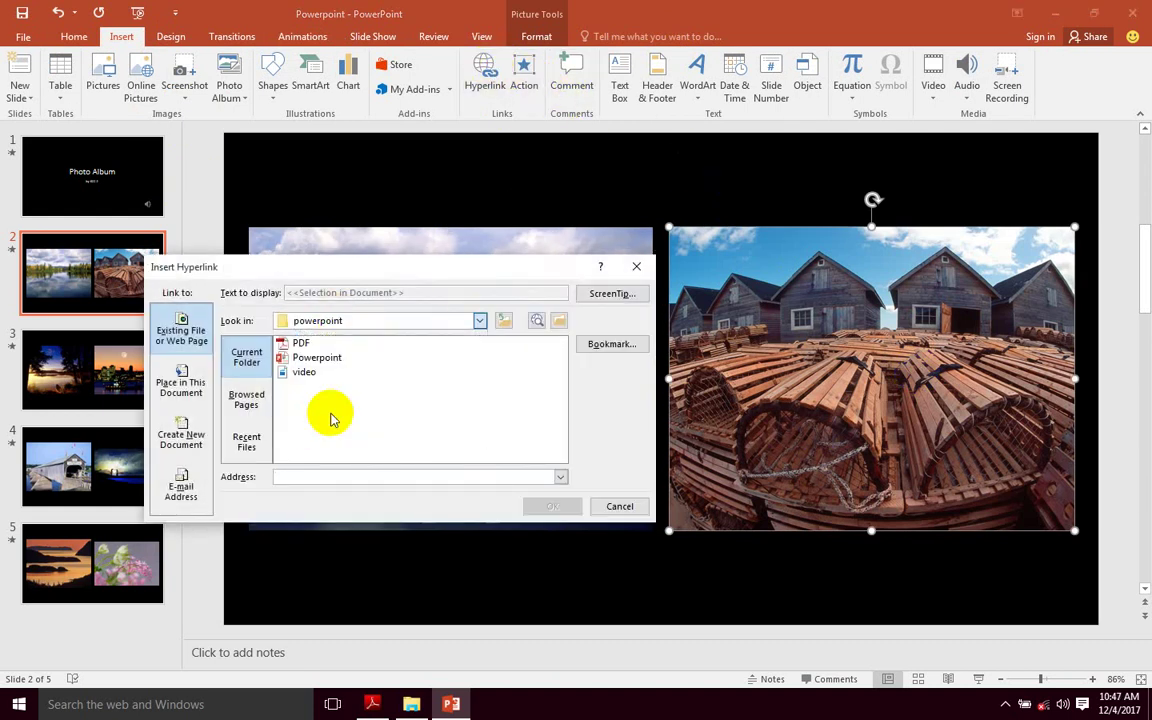
pyautogui.click(351, 320)
pyautogui.click(323, 436)
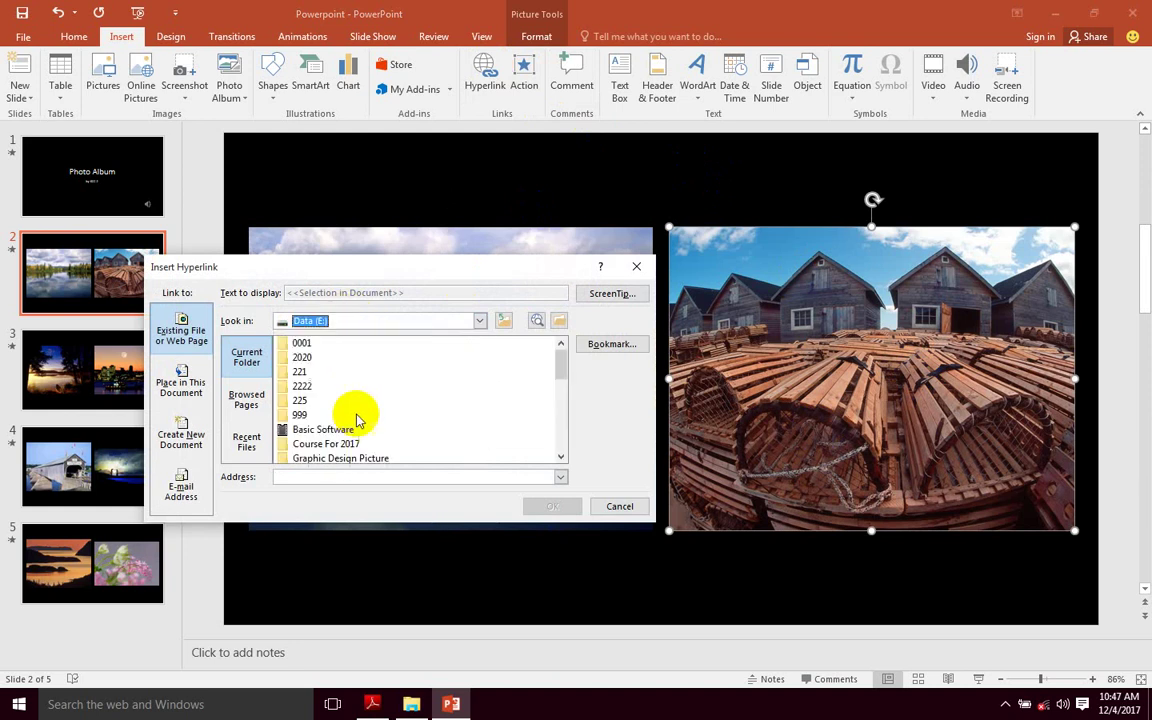
pyautogui.scroll(-2, 355, 415)
pyautogui.scroll(-1, 326, 440)
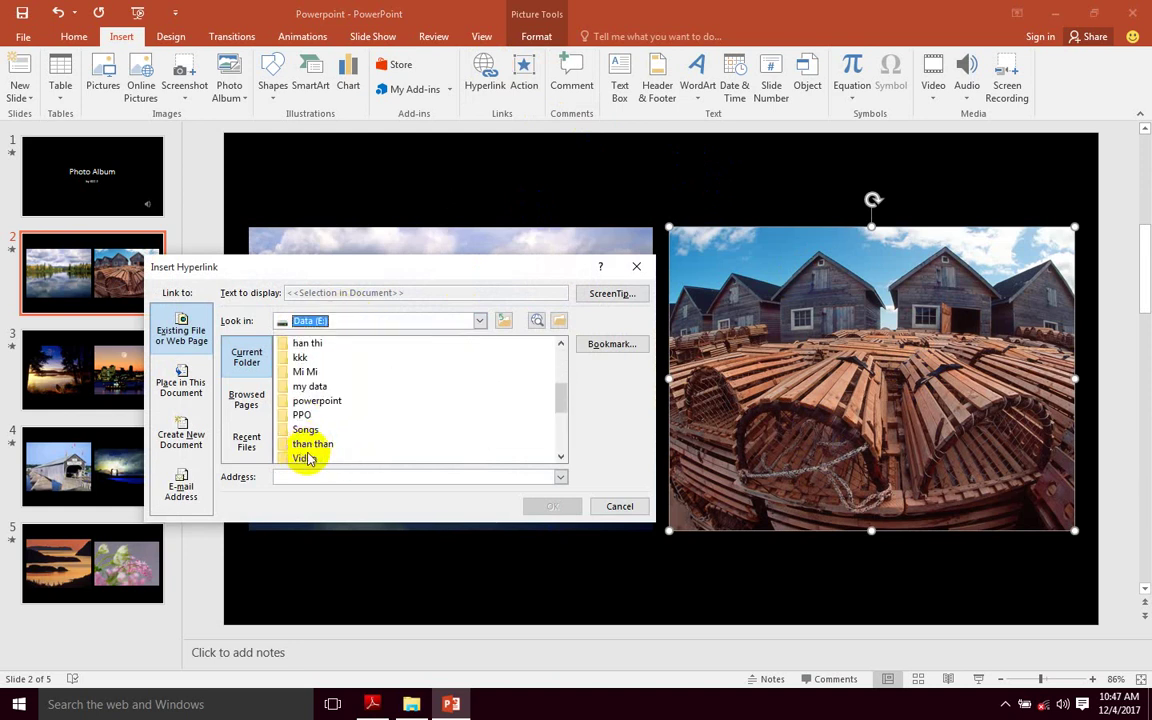
pyautogui.doubleClick(305, 458)
pyautogui.scroll(-1, 303, 424)
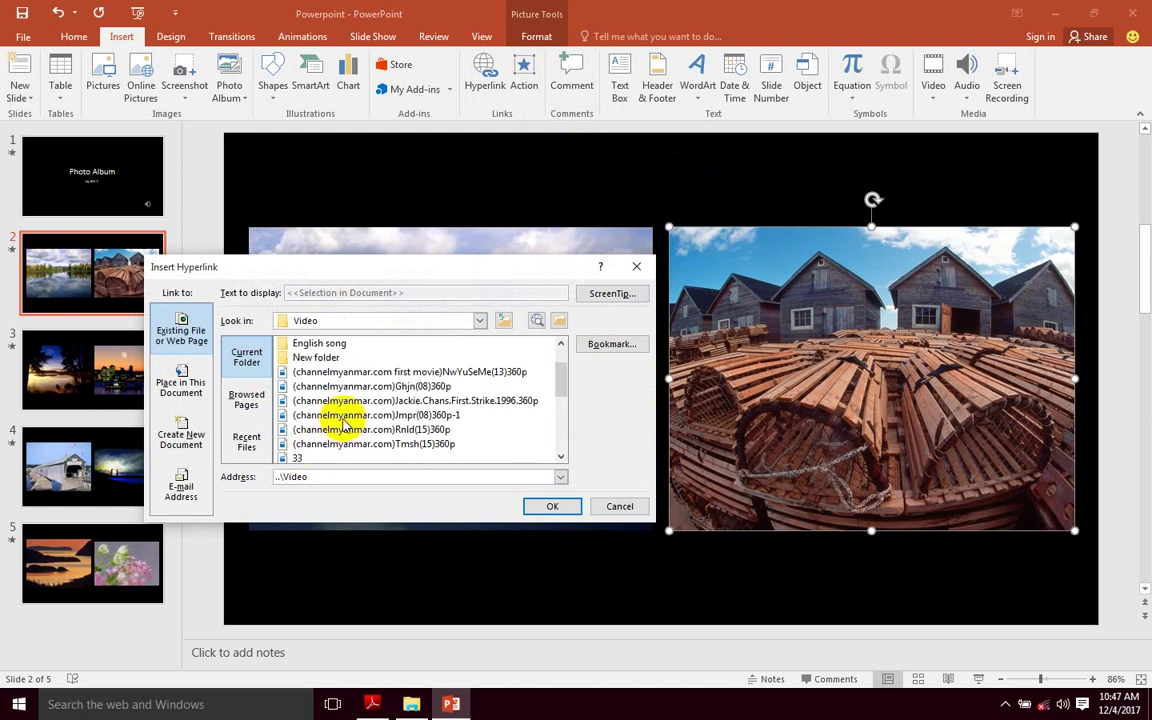
pyautogui.doubleClick(310, 343)
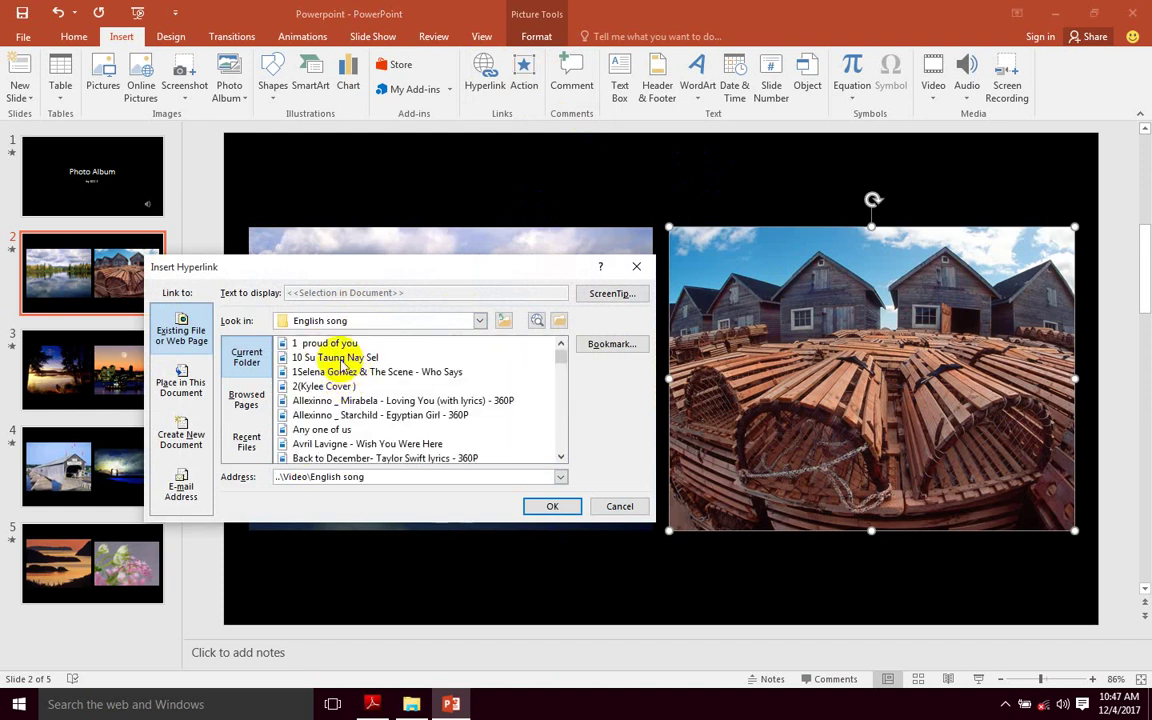
pyautogui.click(342, 358)
pyautogui.click(328, 343)
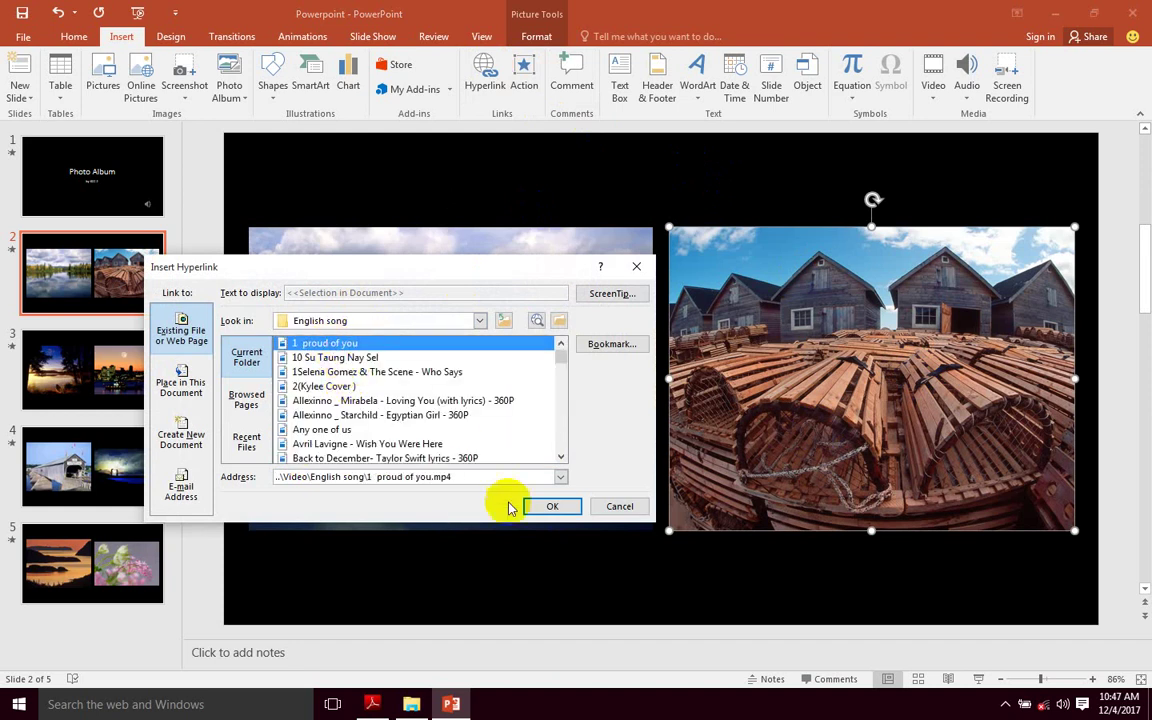
pyautogui.click(556, 510)
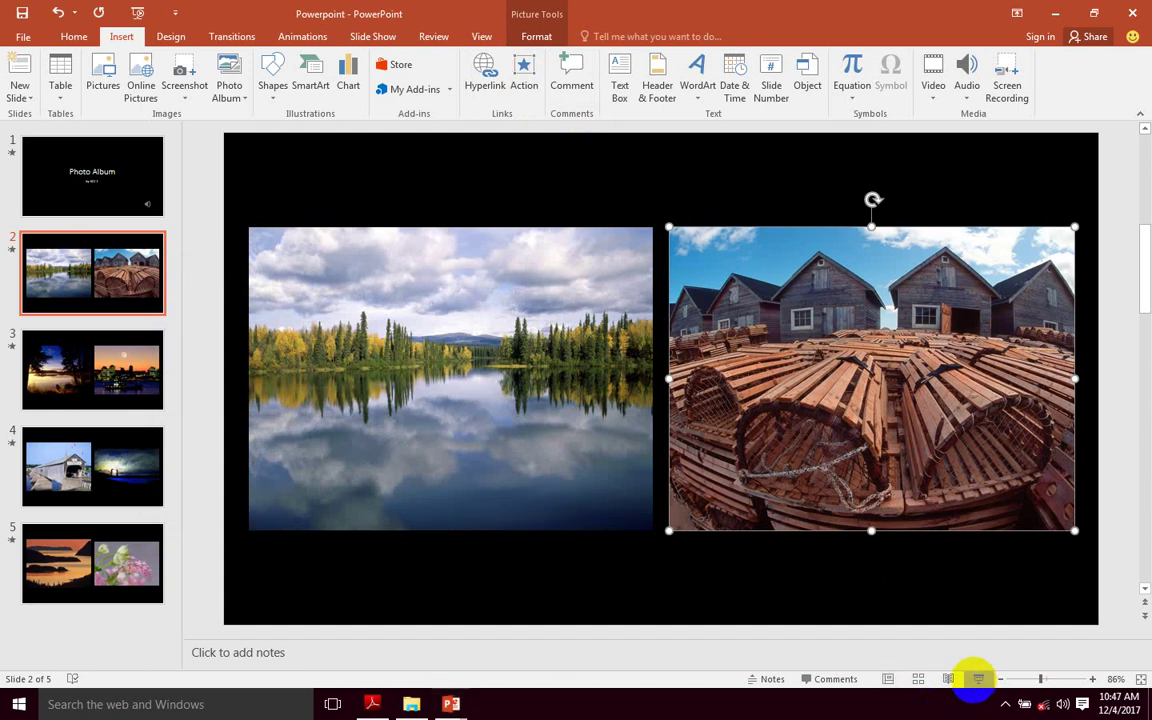
pyautogui.click(978, 679)
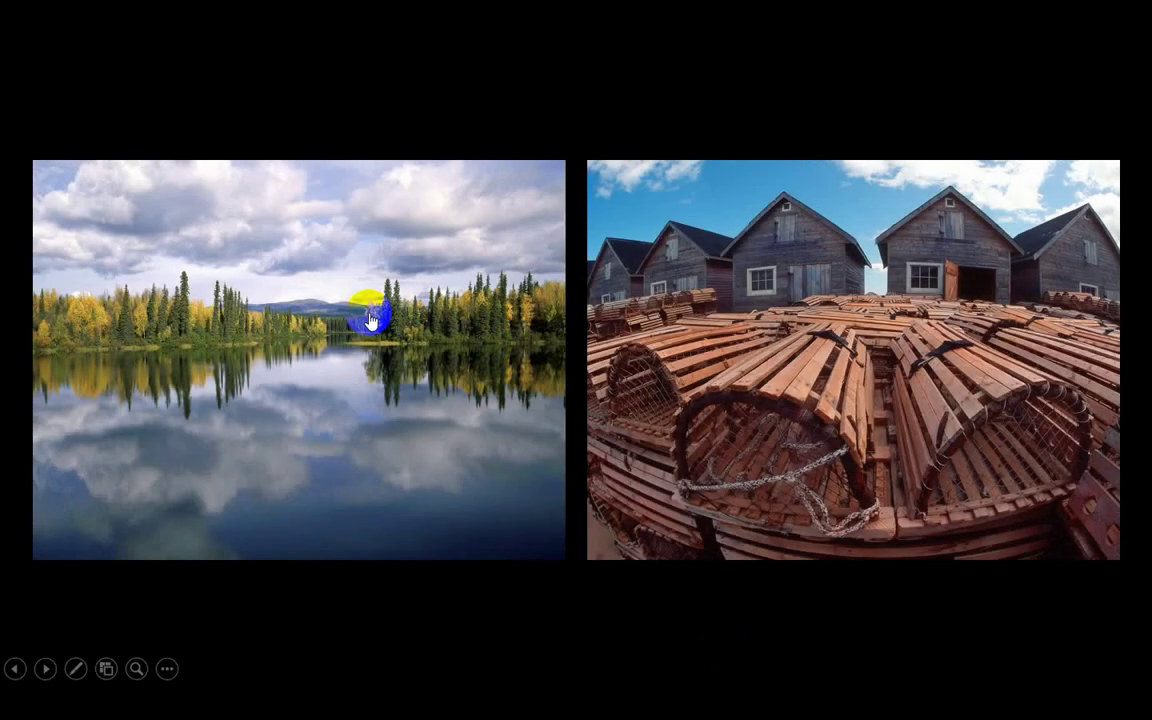
pyautogui.click(371, 319)
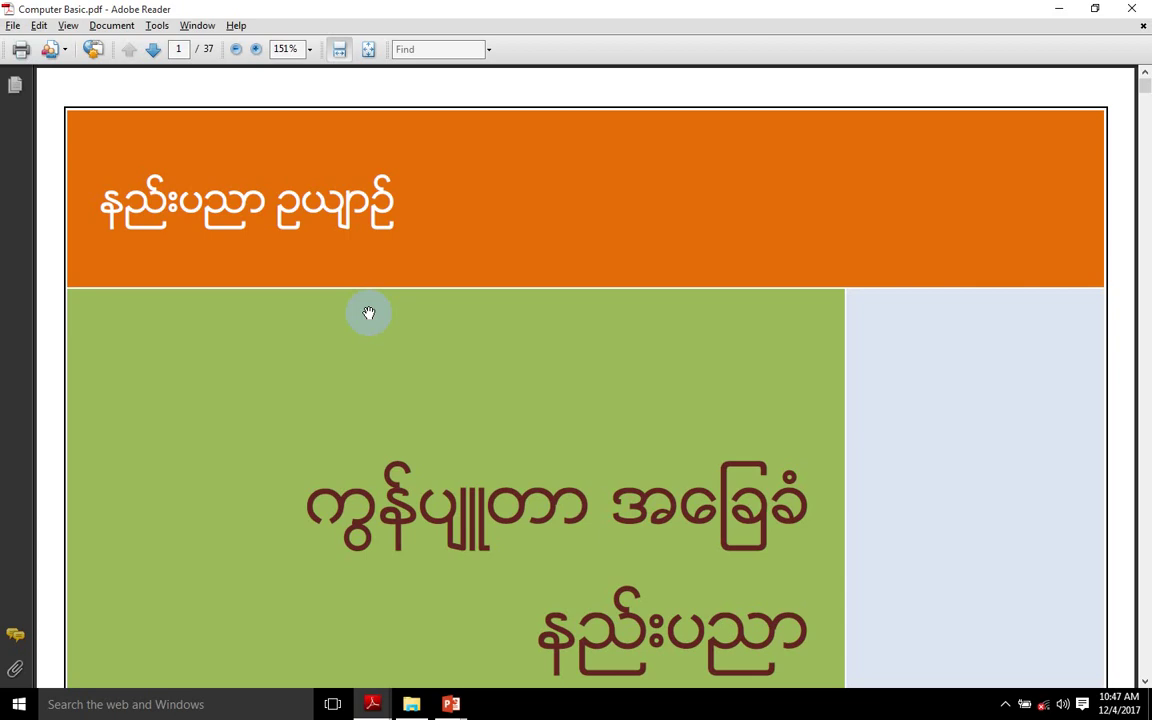
pyautogui.scroll(-3, 436, 368)
pyautogui.scroll(-3, 439, 375)
pyautogui.scroll(-3, 439, 380)
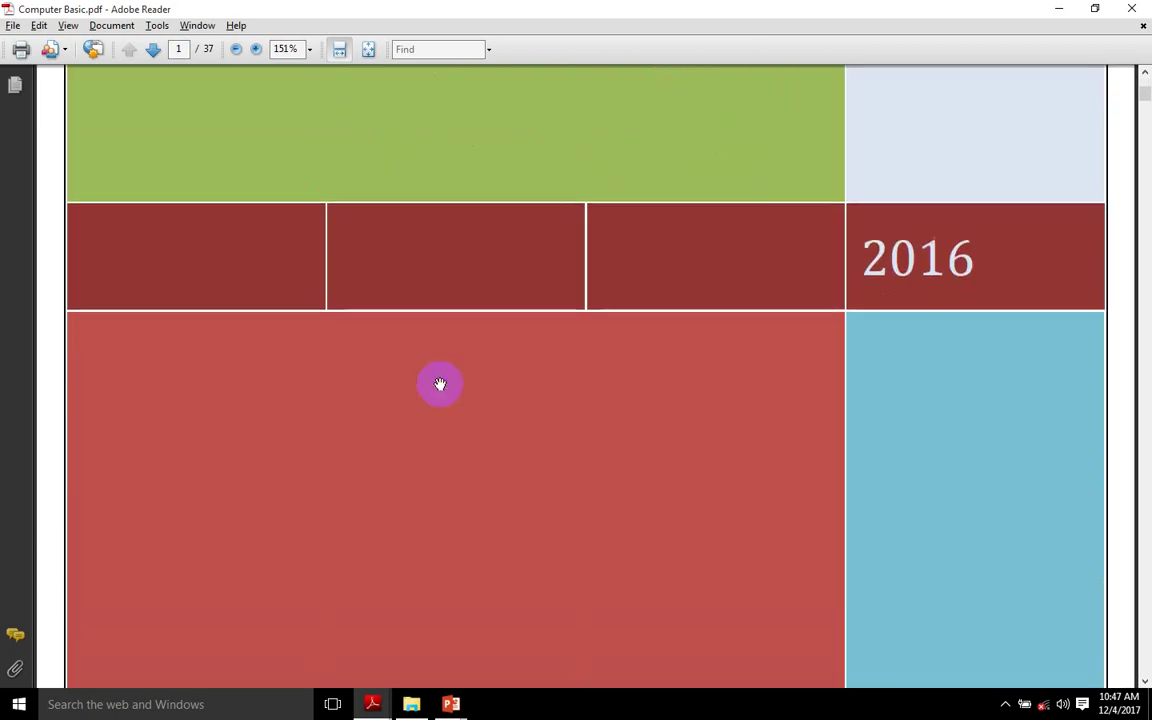
pyautogui.scroll(-3, 440, 383)
pyautogui.scroll(-3, 440, 386)
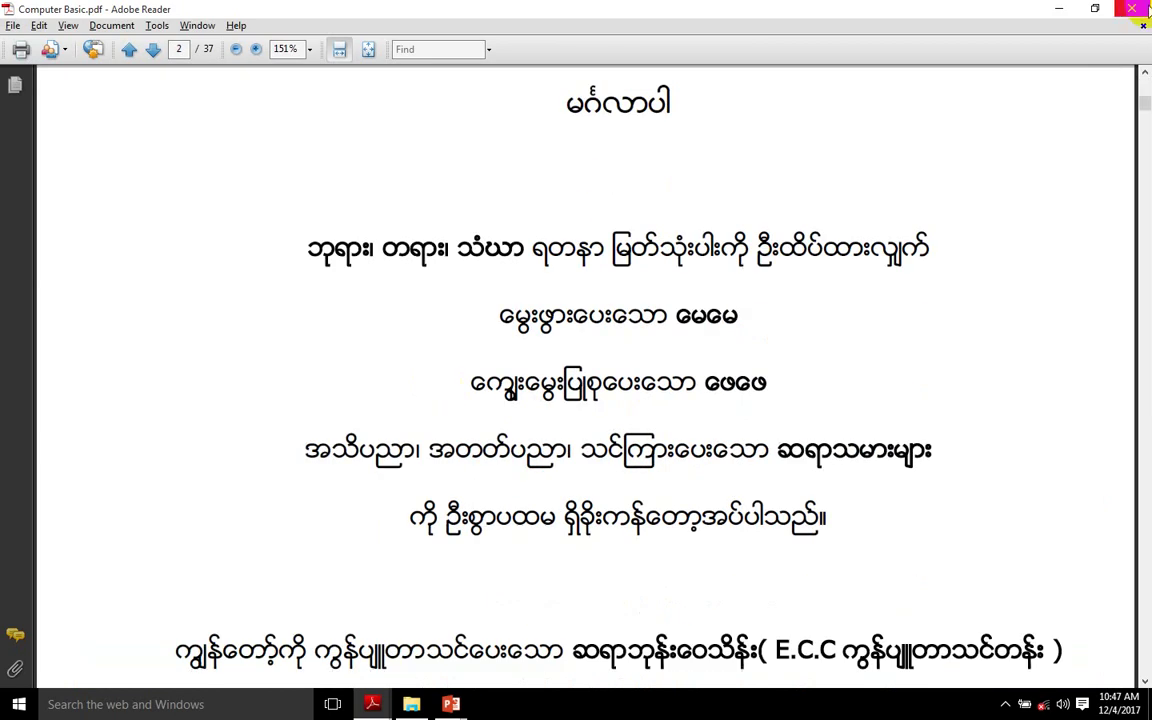
pyautogui.hotkey('alt', 'F4')
pyautogui.click(905, 383)
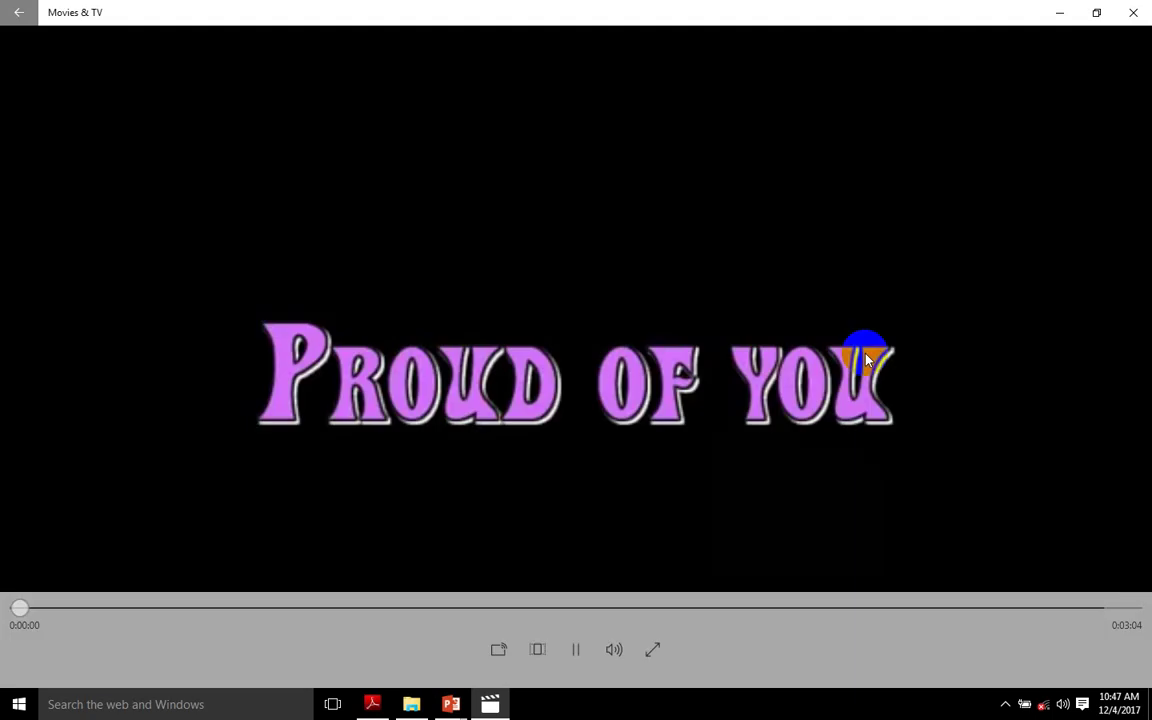
pyautogui.click(1118, 16)
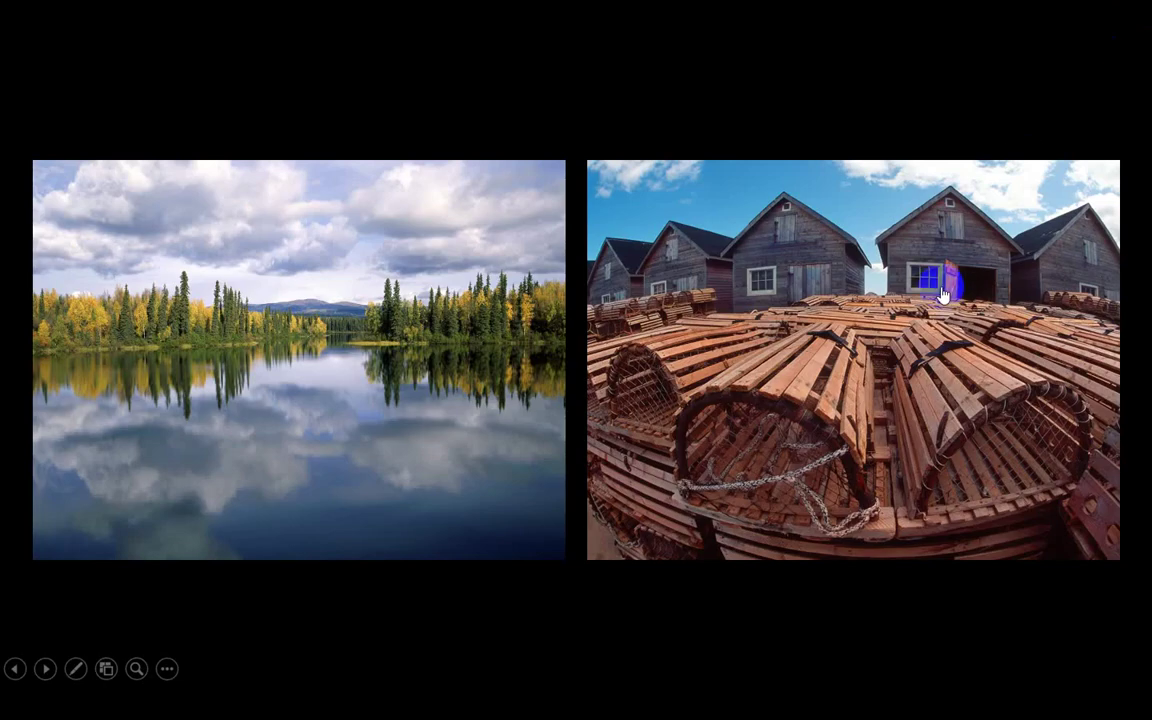
pyautogui.press('Escape')
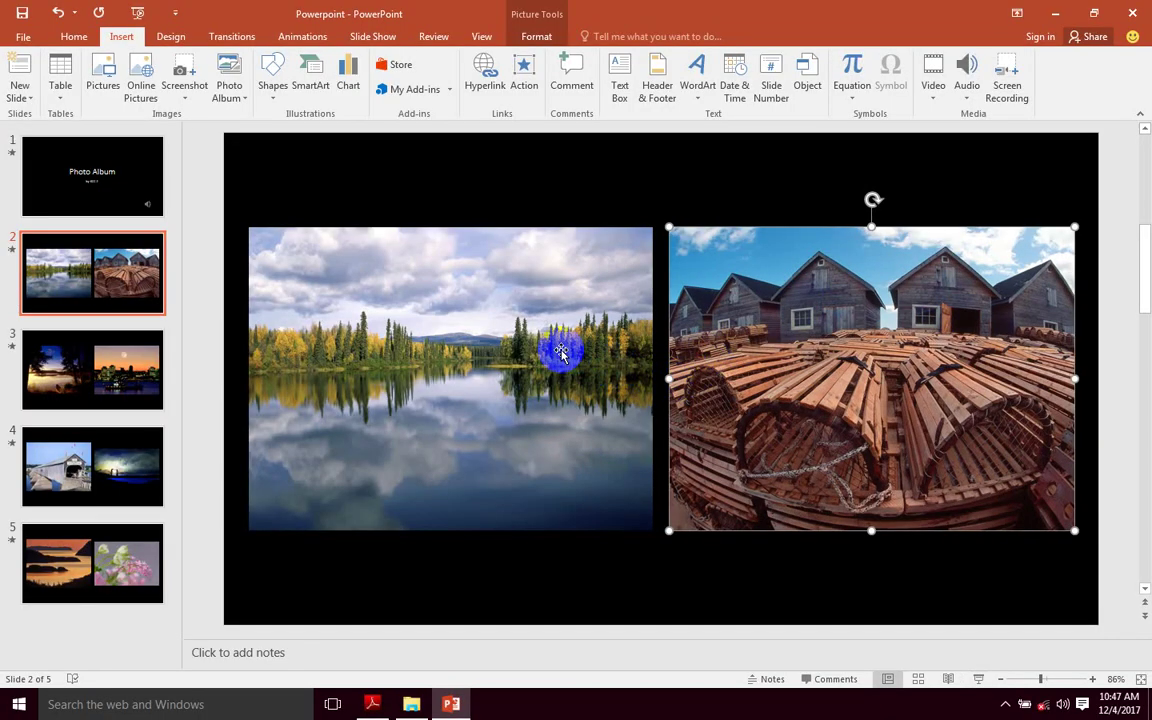
pyautogui.click(565, 352)
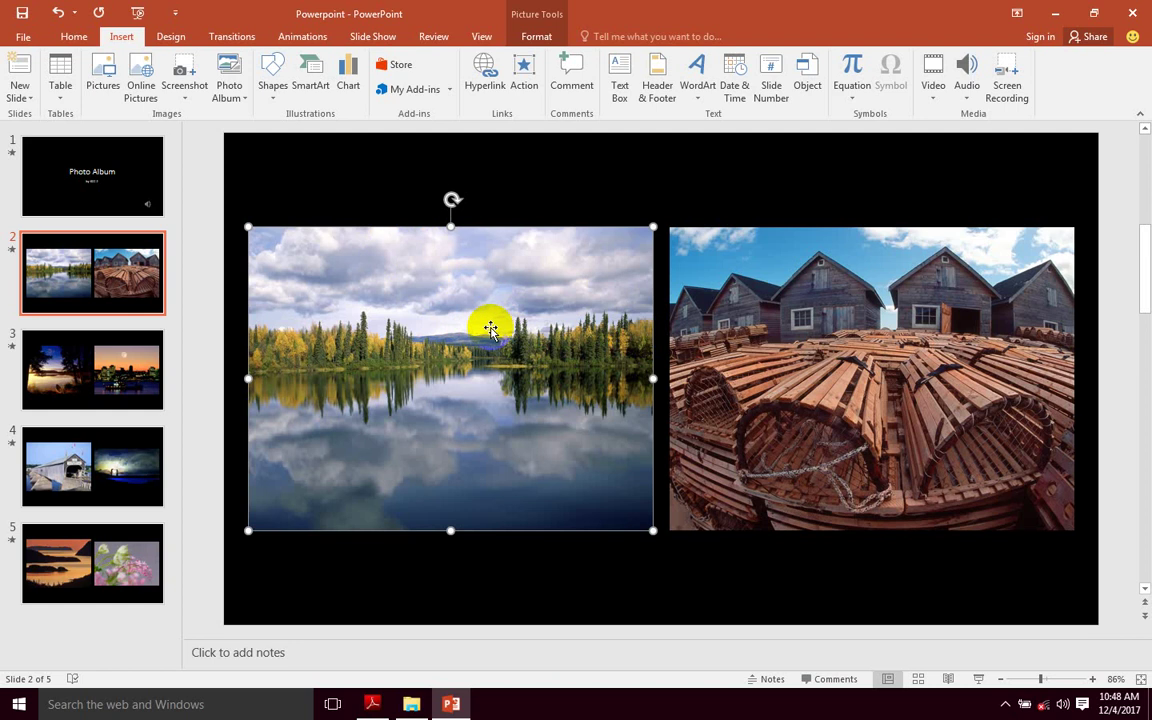
pyautogui.click(440, 340)
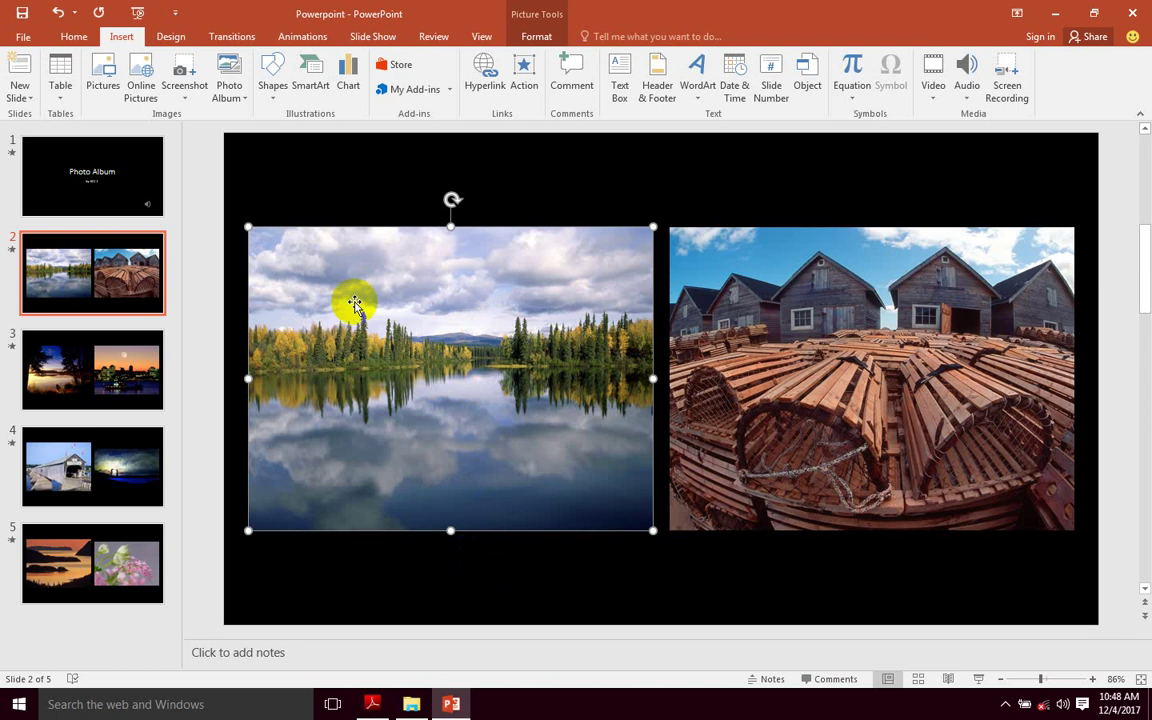
# Step: Open the Package for CD dialog from File > Export, with the CD named PresentationCD
pyautogui.click(22, 35)
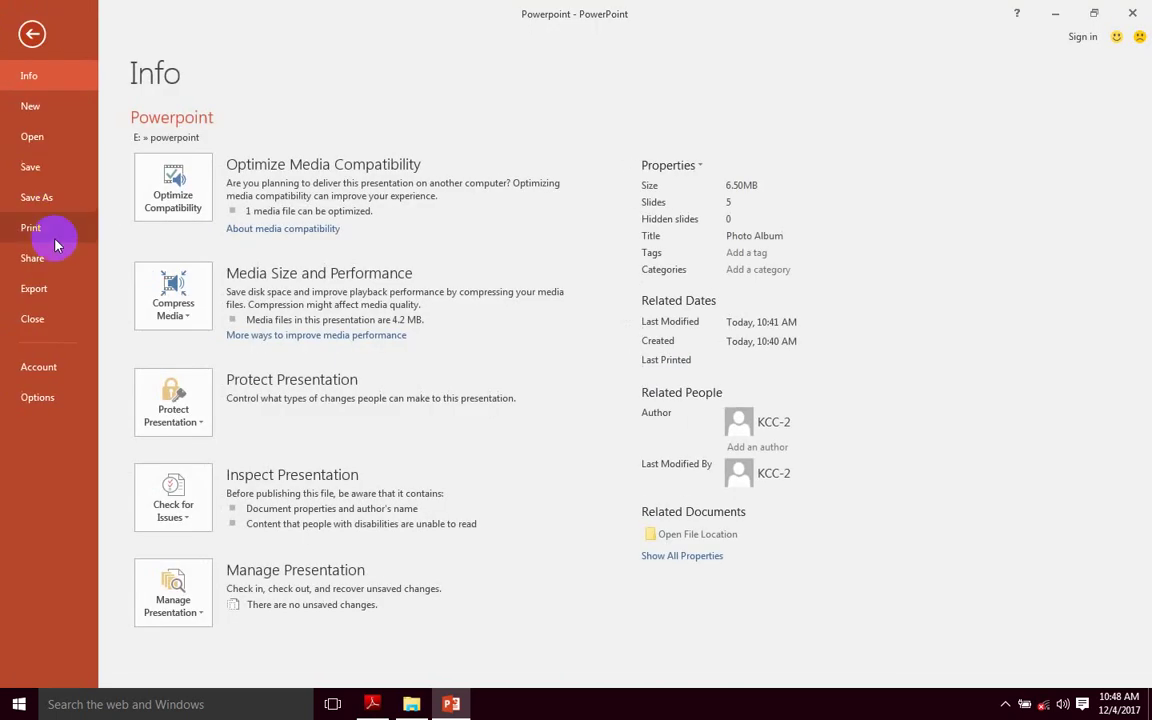
pyautogui.click(40, 288)
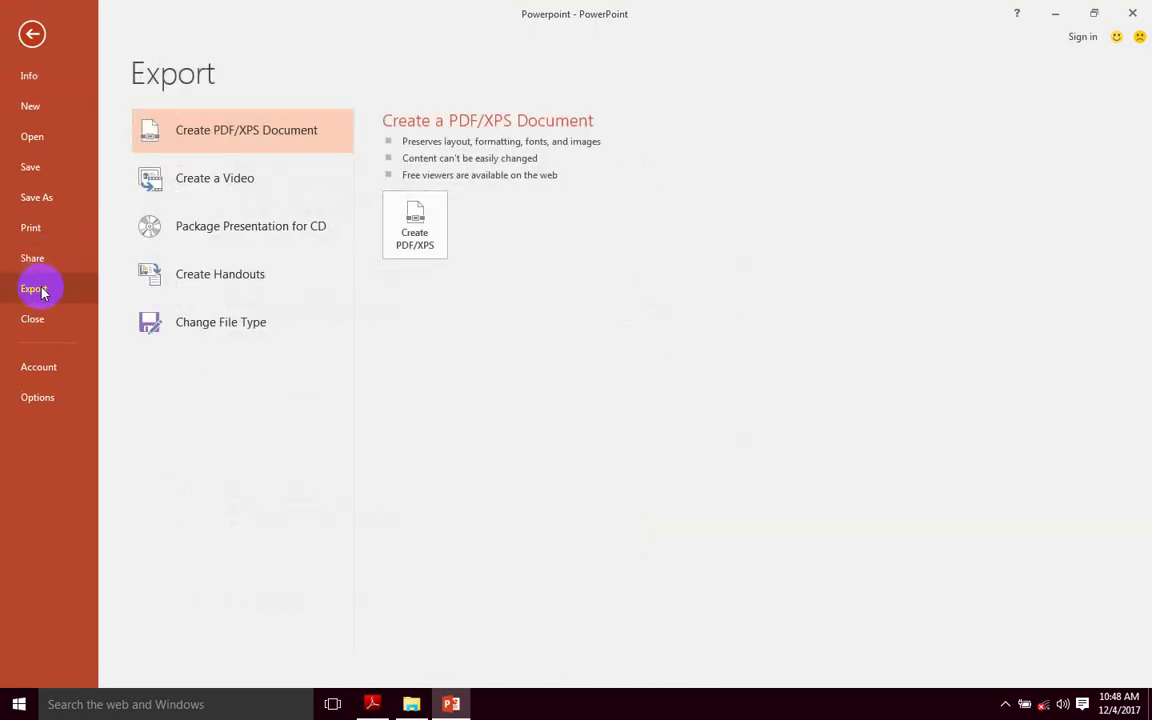
pyautogui.click(262, 232)
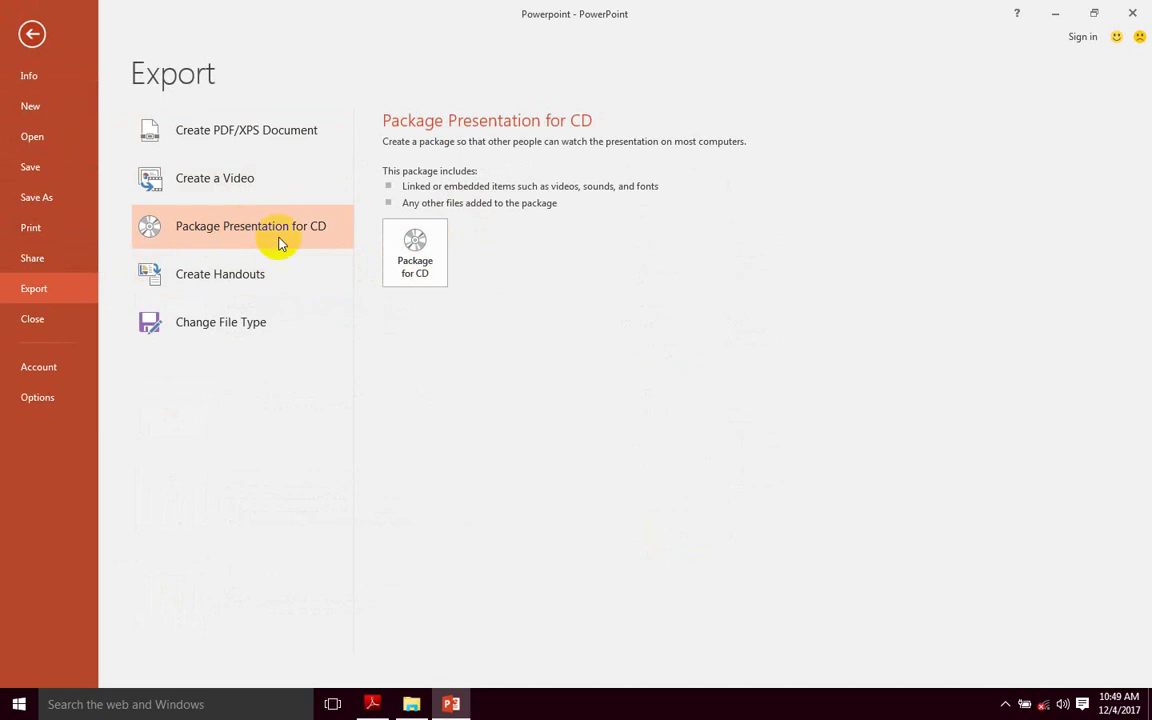
pyautogui.click(415, 251)
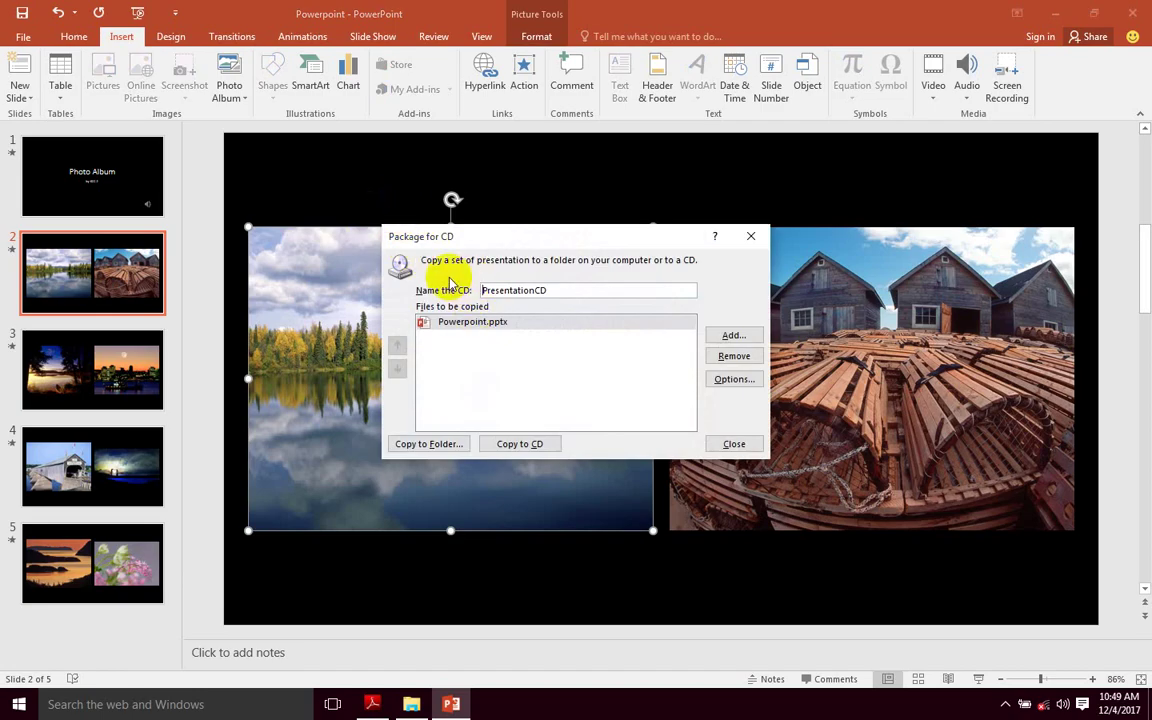
# Step: Set the Copy to Folder destination to the powerpoint folder on Data (E:)
pyautogui.click(453, 446)
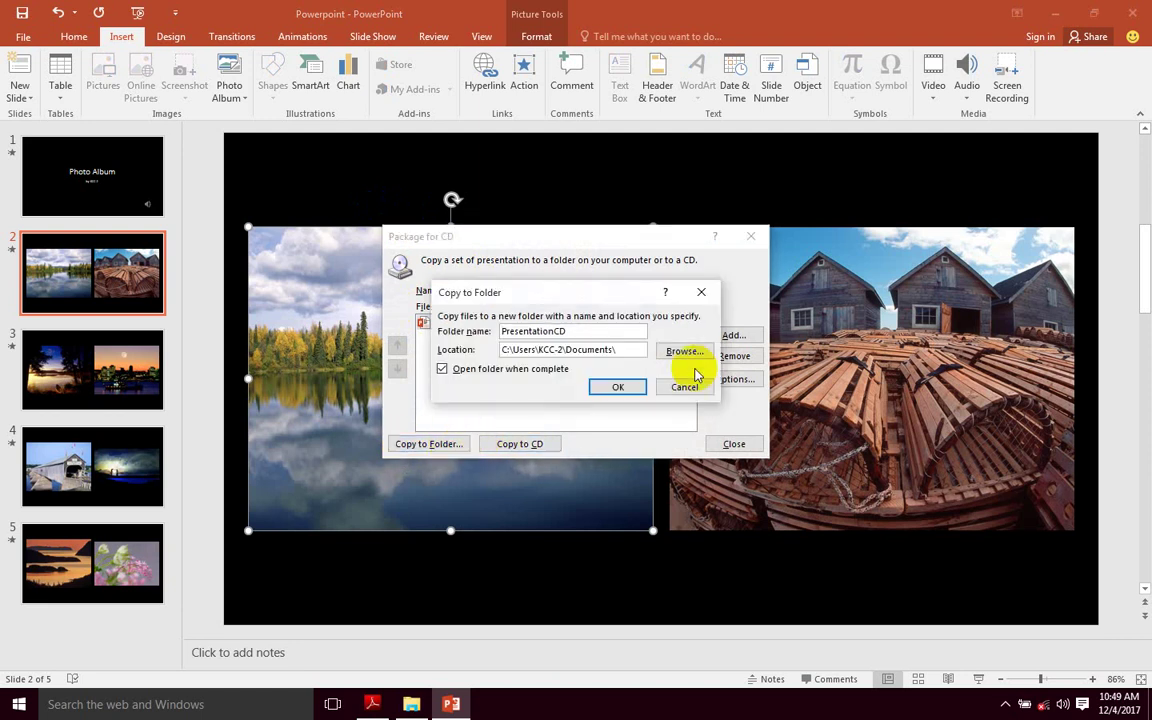
pyautogui.click(704, 356)
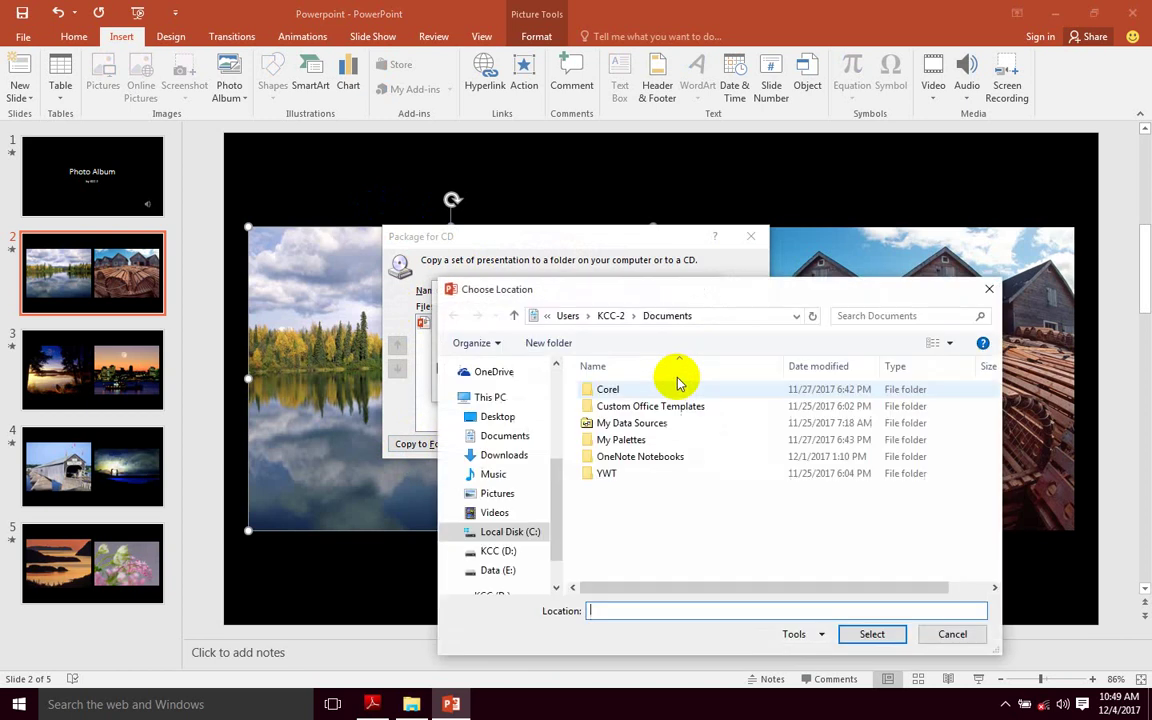
pyautogui.moveTo(628, 296); pyautogui.dragTo(467, 127)
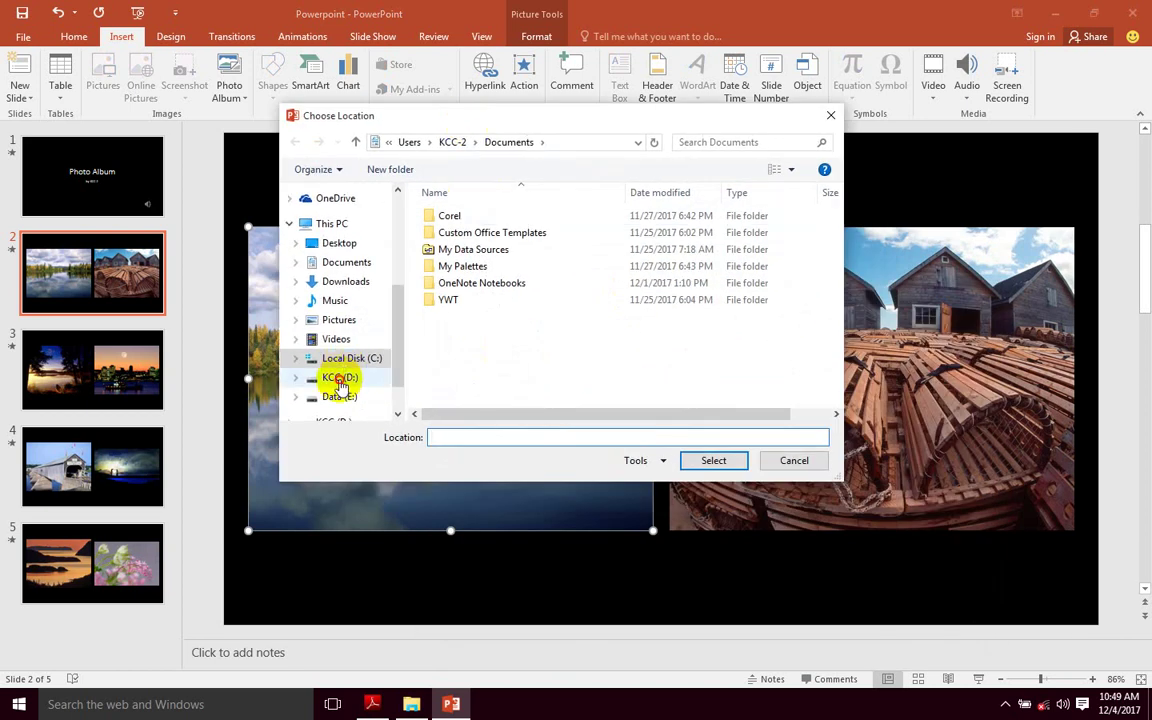
pyautogui.click(338, 377)
pyautogui.click(495, 311)
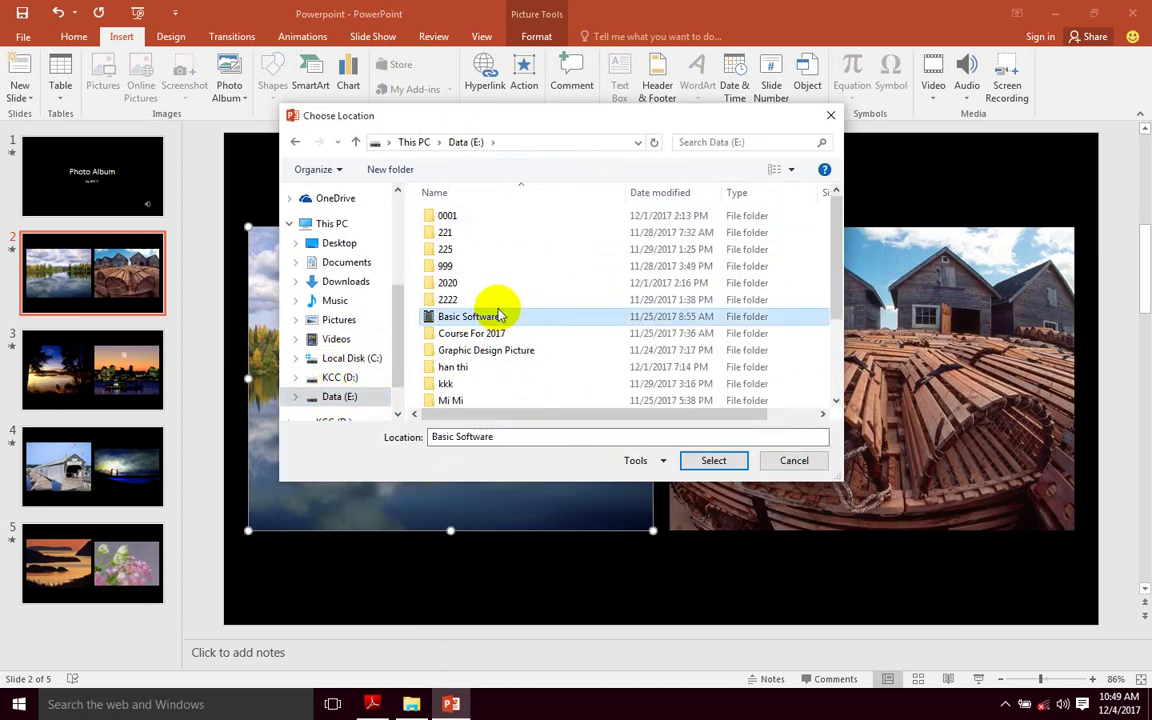
pyautogui.scroll(-1, 497, 312)
pyautogui.press('p')
pyautogui.doubleClick(466, 398)
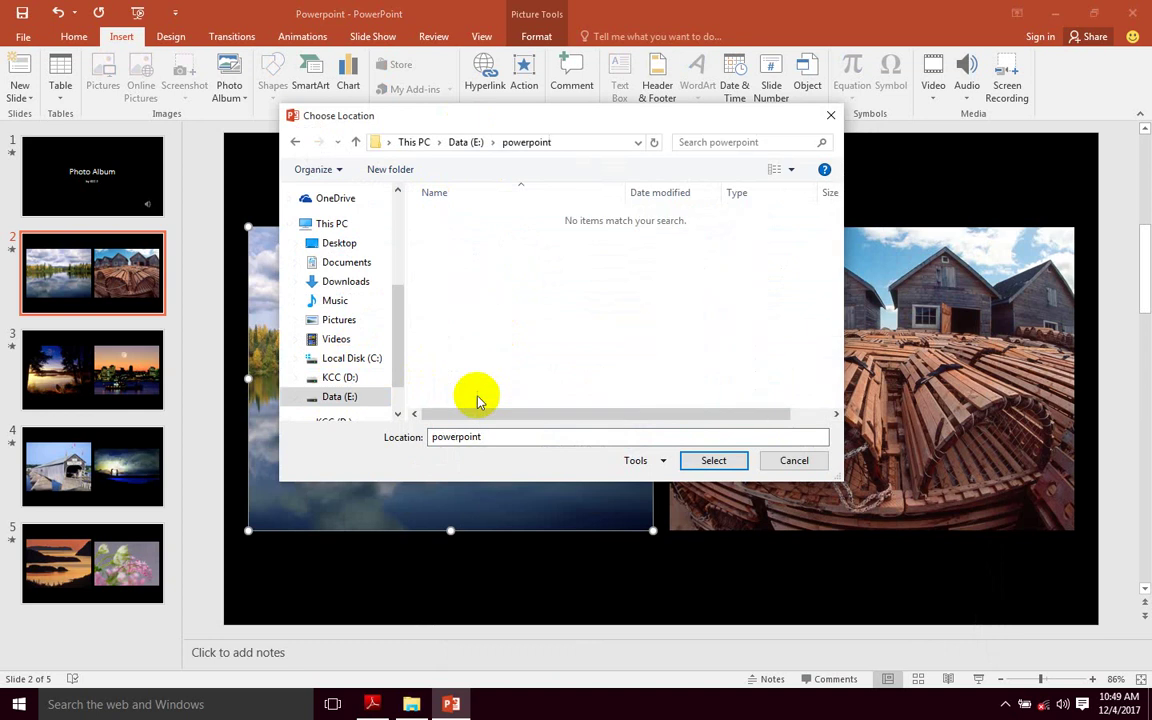
pyautogui.click(690, 462)
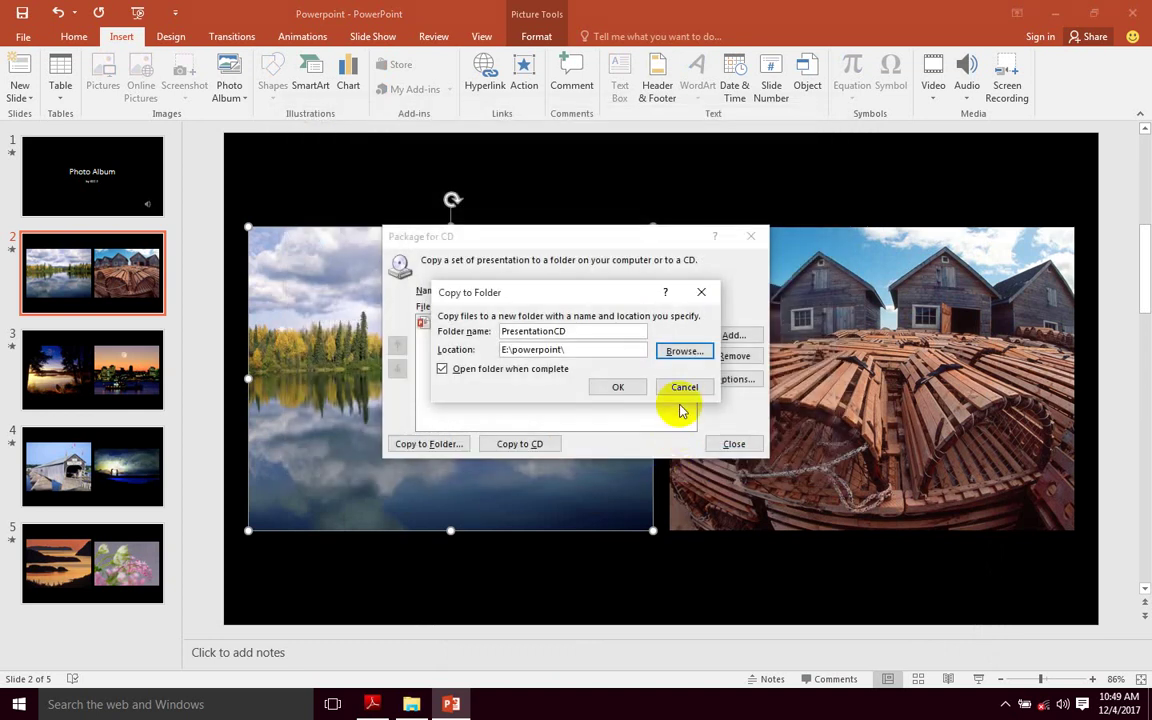
# Step: Copy the package including linked files, then close the opened folder and the packaging dialog
pyautogui.click(614, 386)
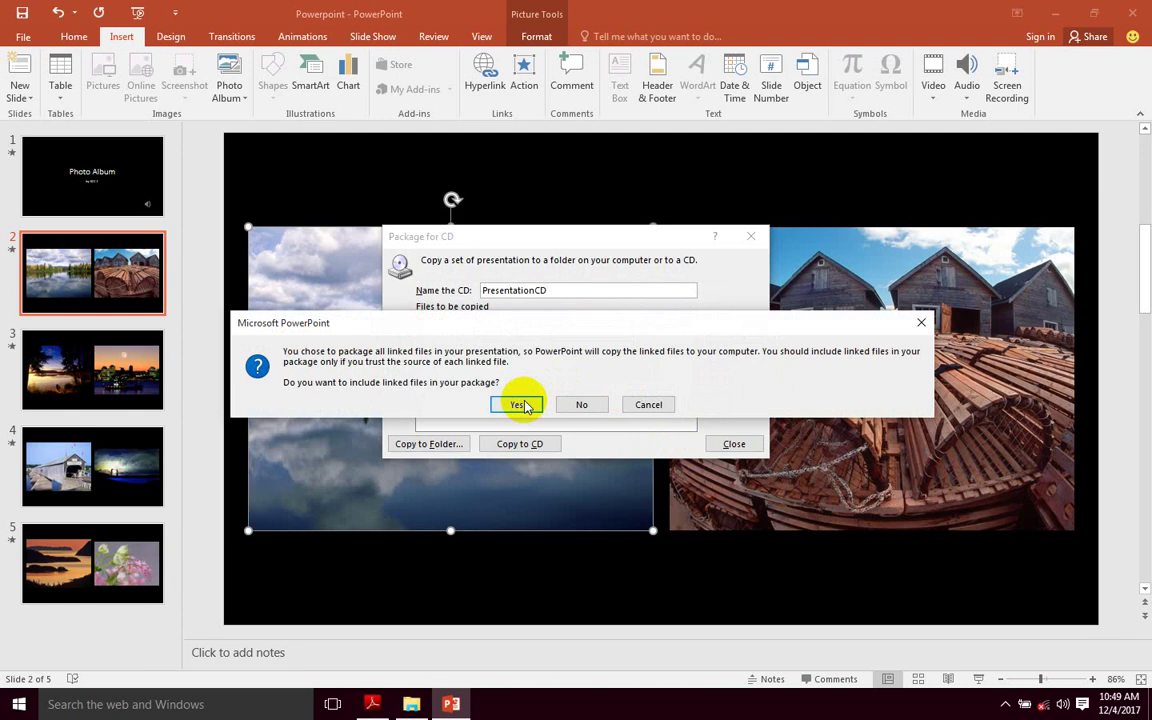
pyautogui.click(520, 403)
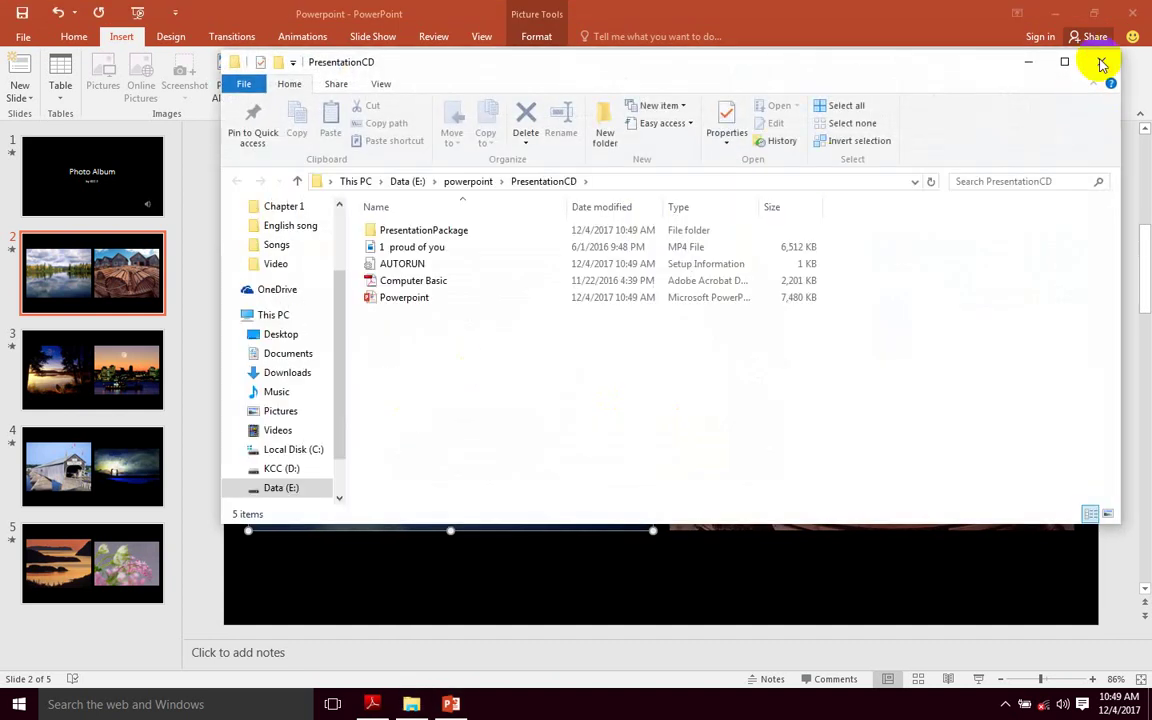
pyautogui.click(1101, 61)
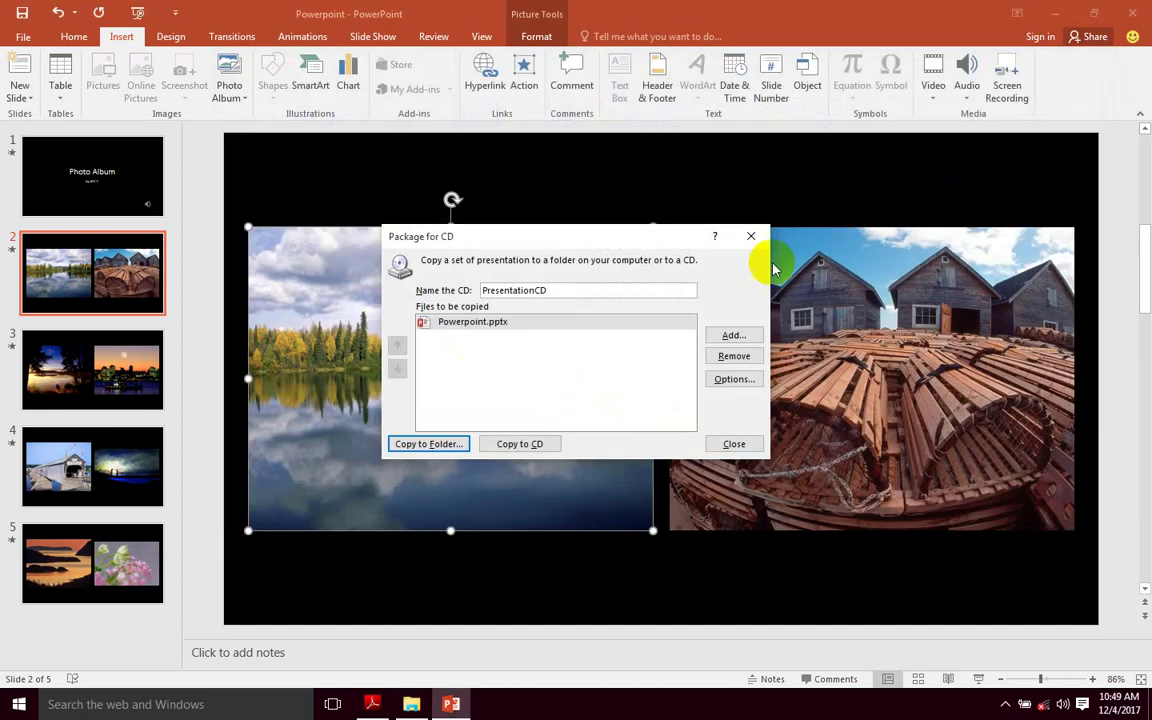
pyautogui.click(734, 444)
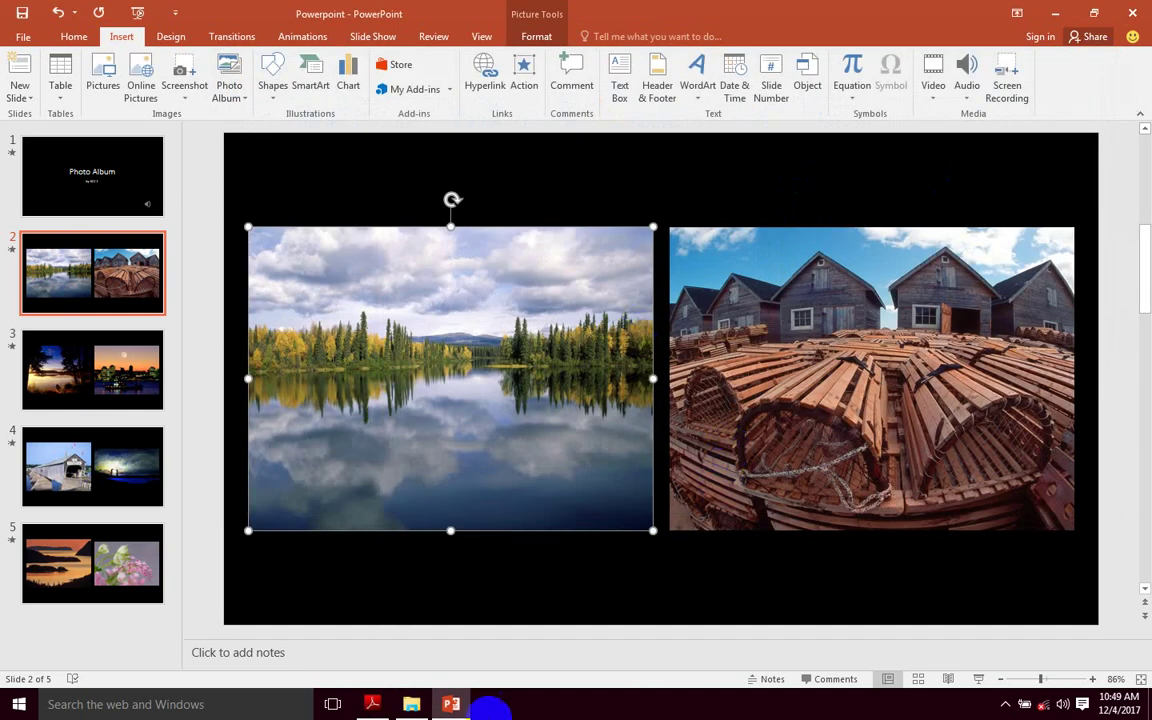
# Step: Open the PresentationCD folder inside E:\powerpoint
pyautogui.click(410, 704)
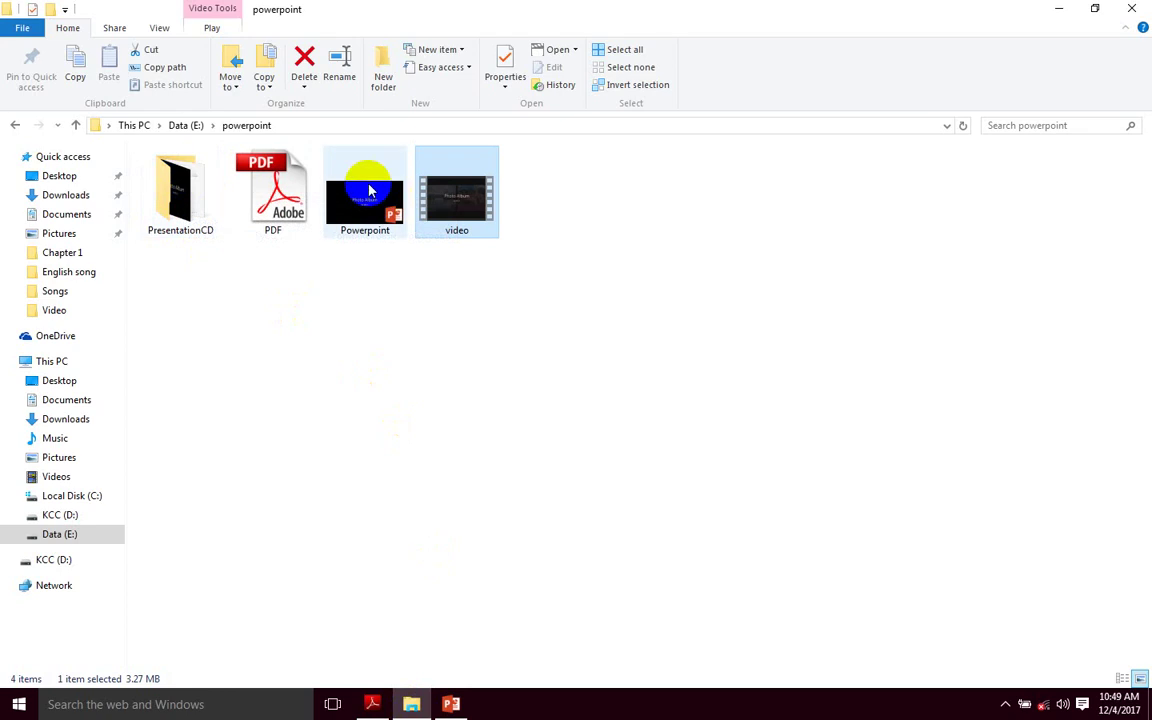
pyautogui.click(369, 190)
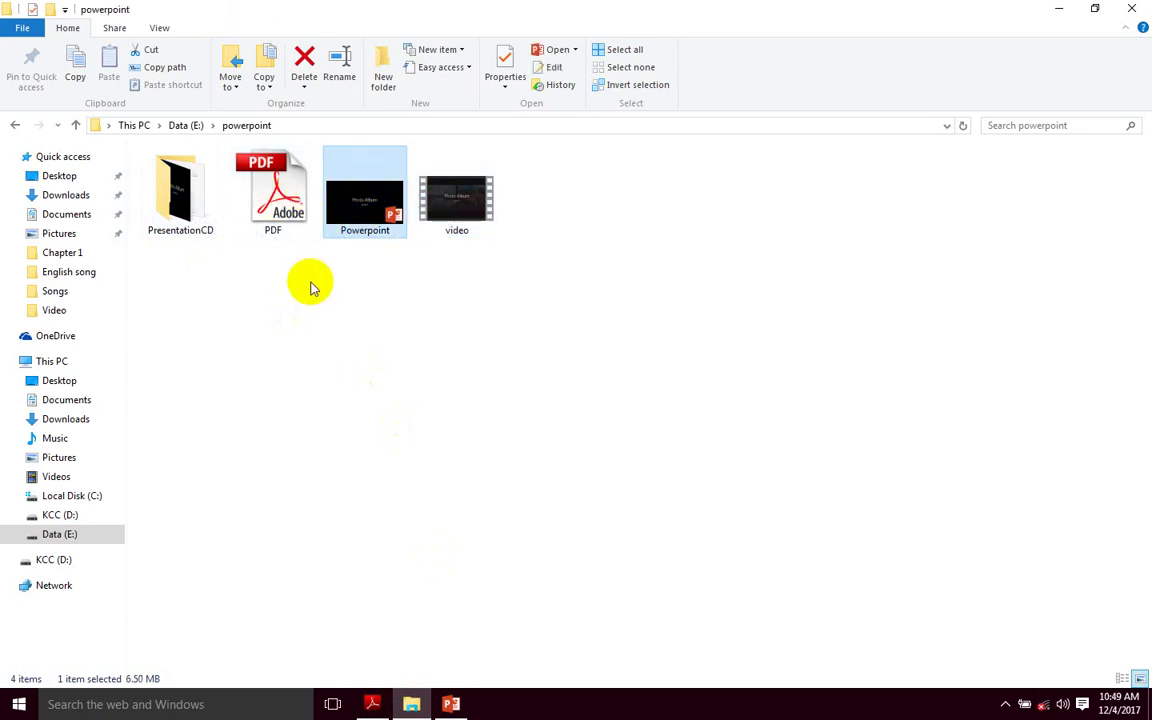
pyautogui.keyDown('ctrl'); pyautogui.scroll(4, 310, 288); pyautogui.keyUp('ctrl')
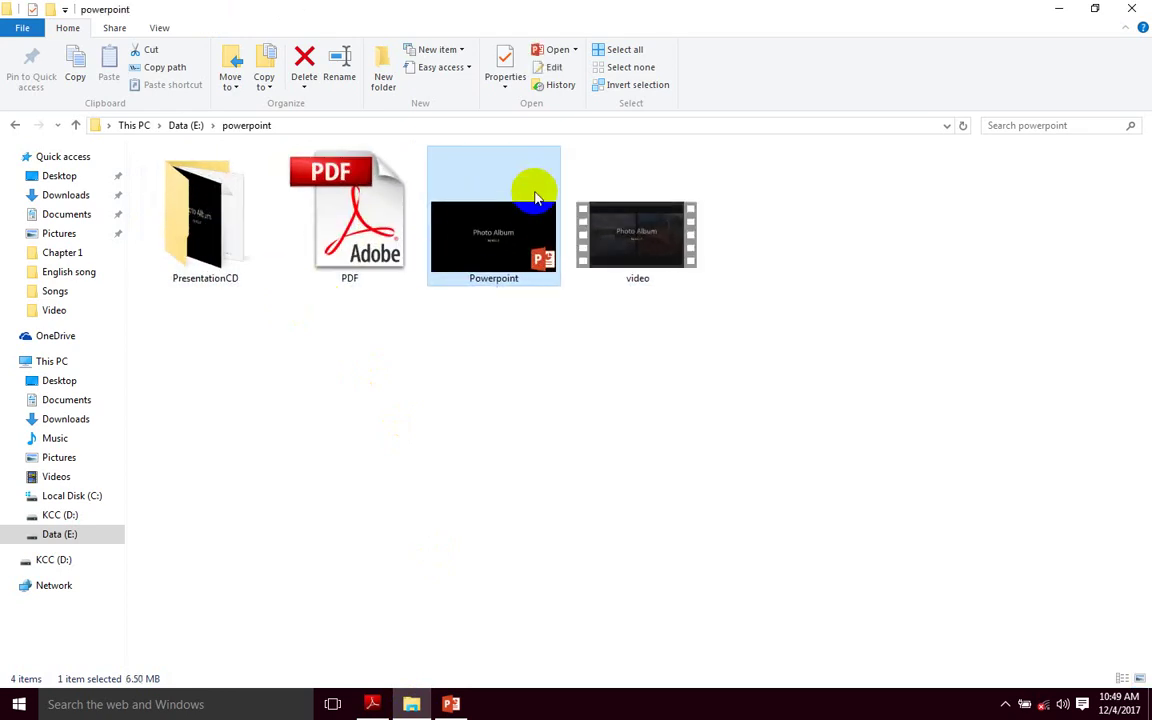
pyautogui.doubleClick(237, 226)
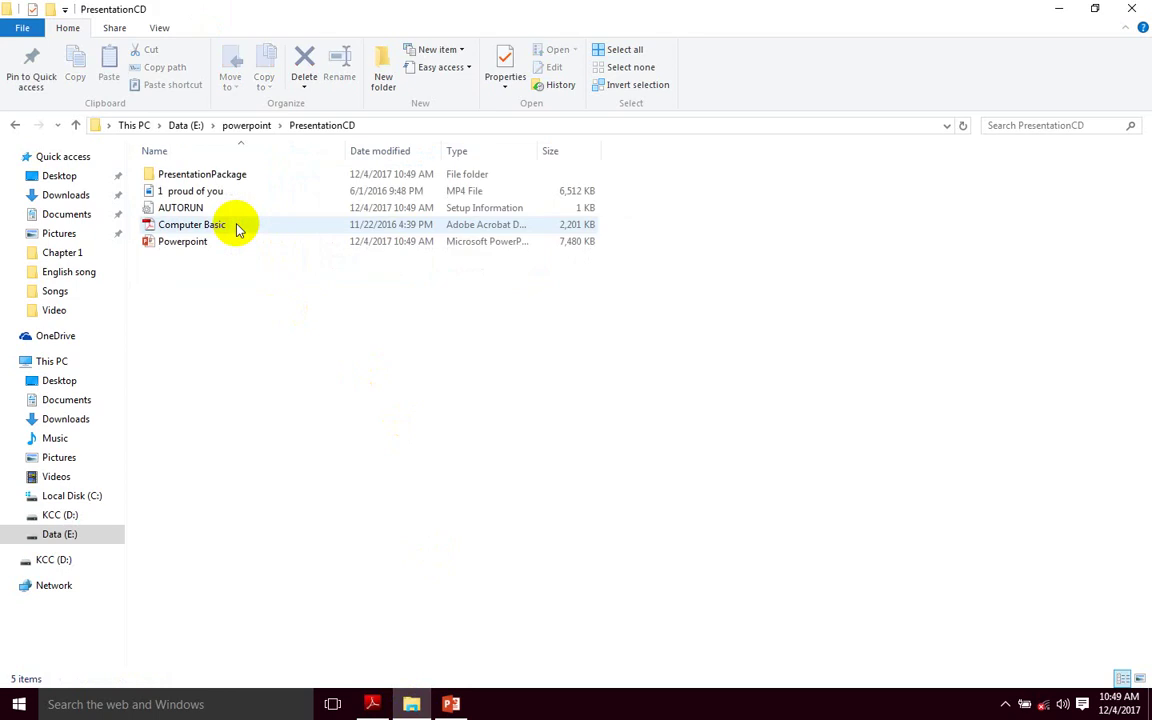
# Step: Show the five packaged items as large icons, then return to PowerPoint
pyautogui.rightClick(268, 288)
pyautogui.moveTo(300, 298)
pyautogui.click(487, 311)
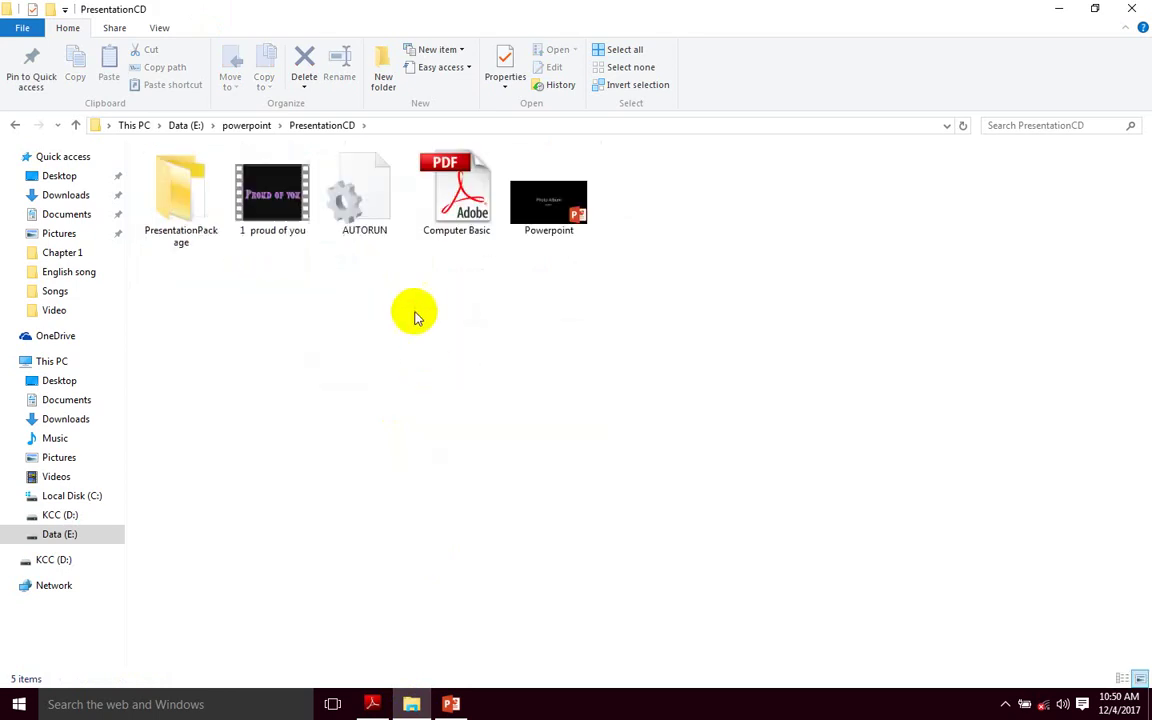
pyautogui.click(545, 201)
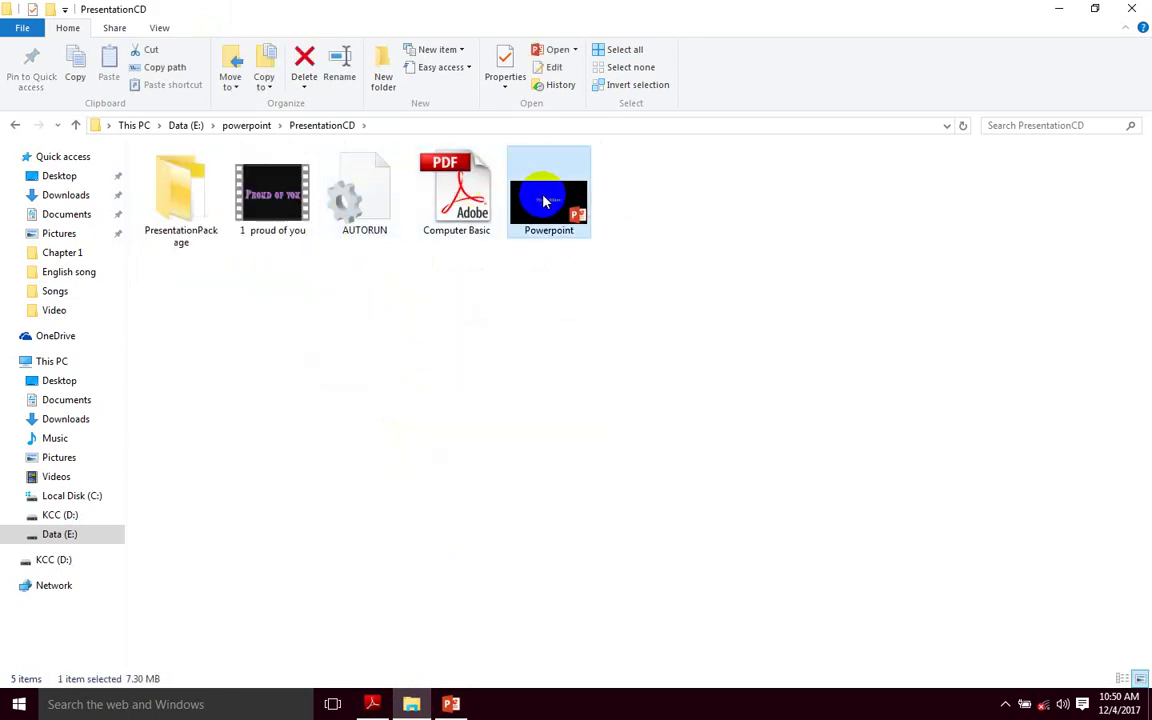
pyautogui.click(476, 187)
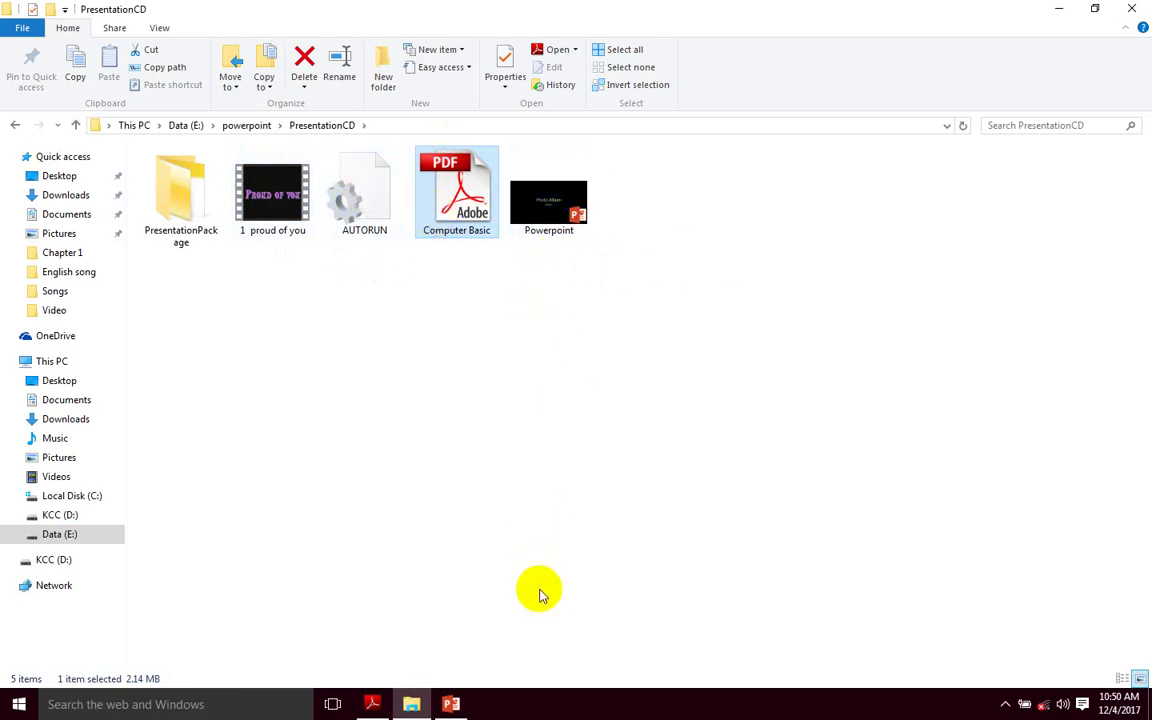
pyautogui.click(451, 704)
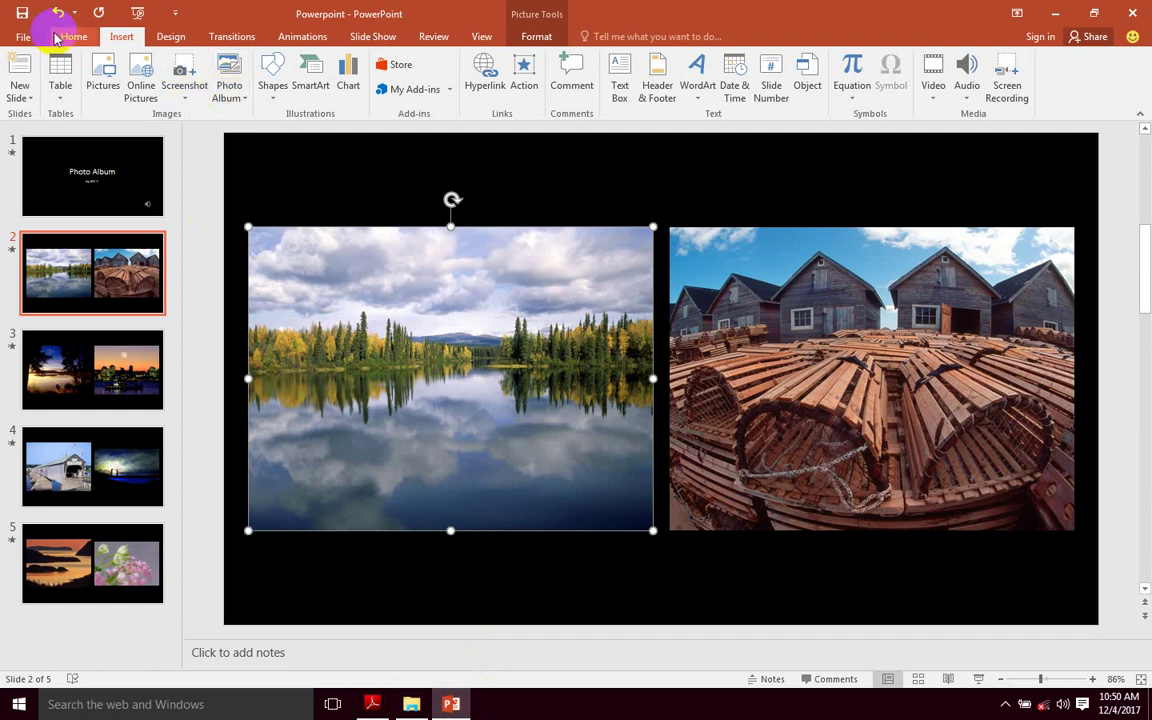
pyautogui.click(372, 704)
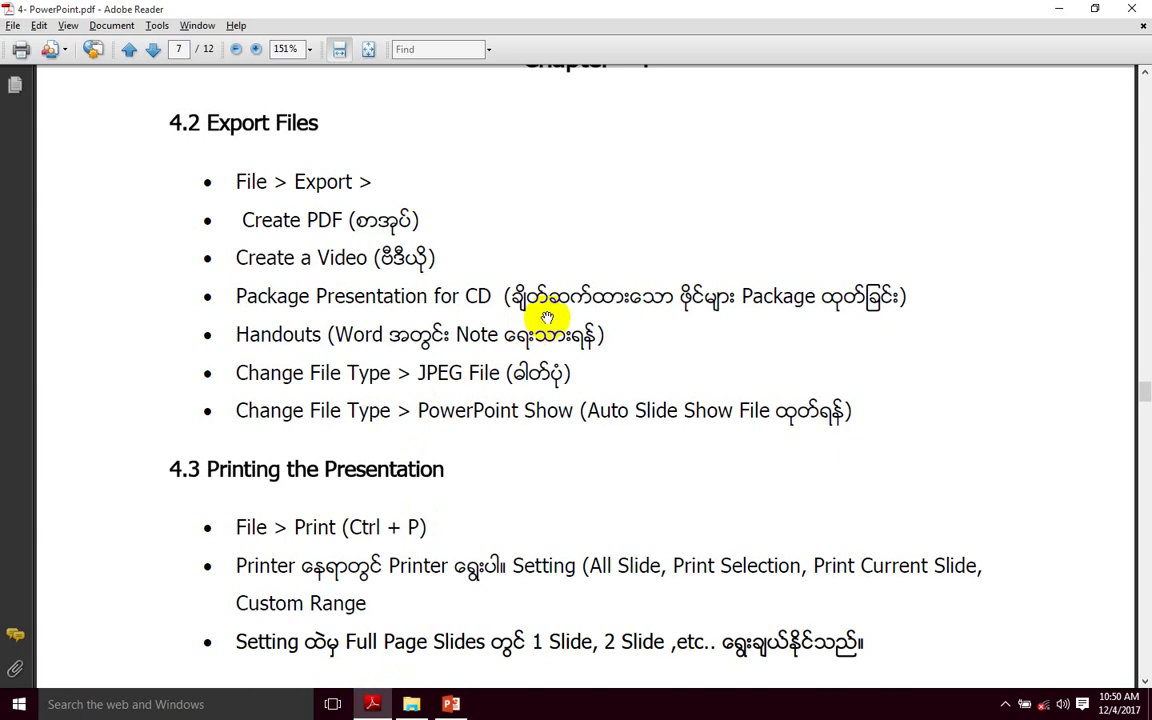
pyautogui.scroll(-1, 555, 300)
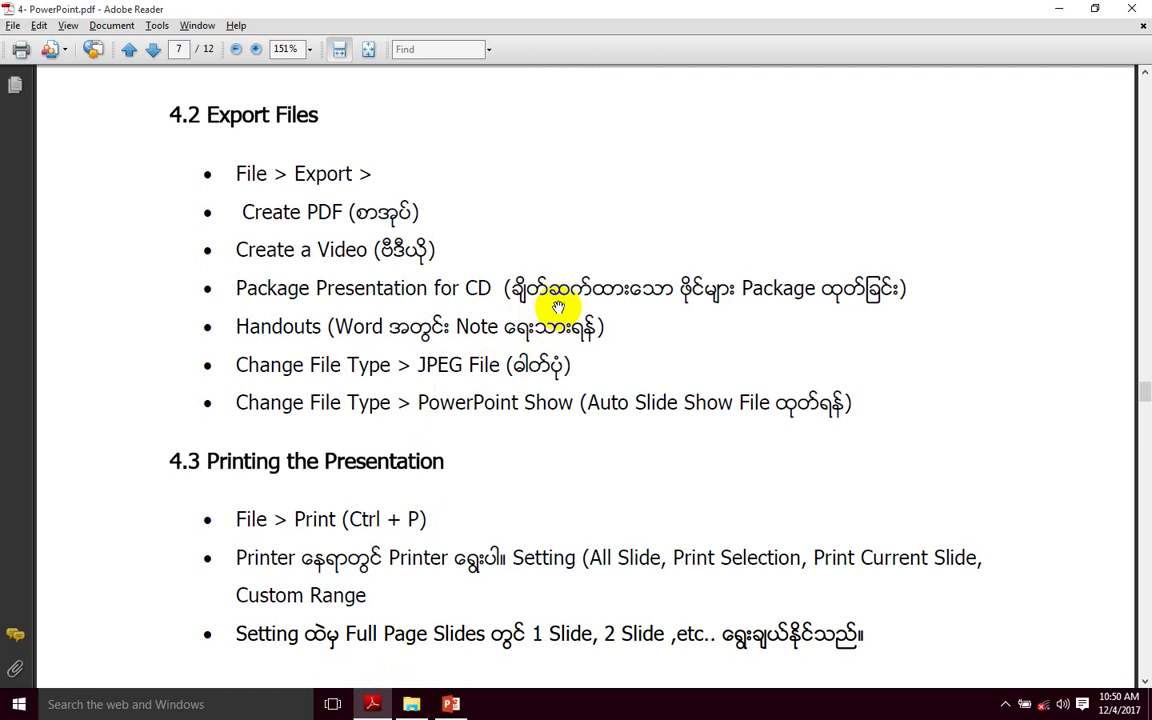
pyautogui.scroll(-1, 380, 212)
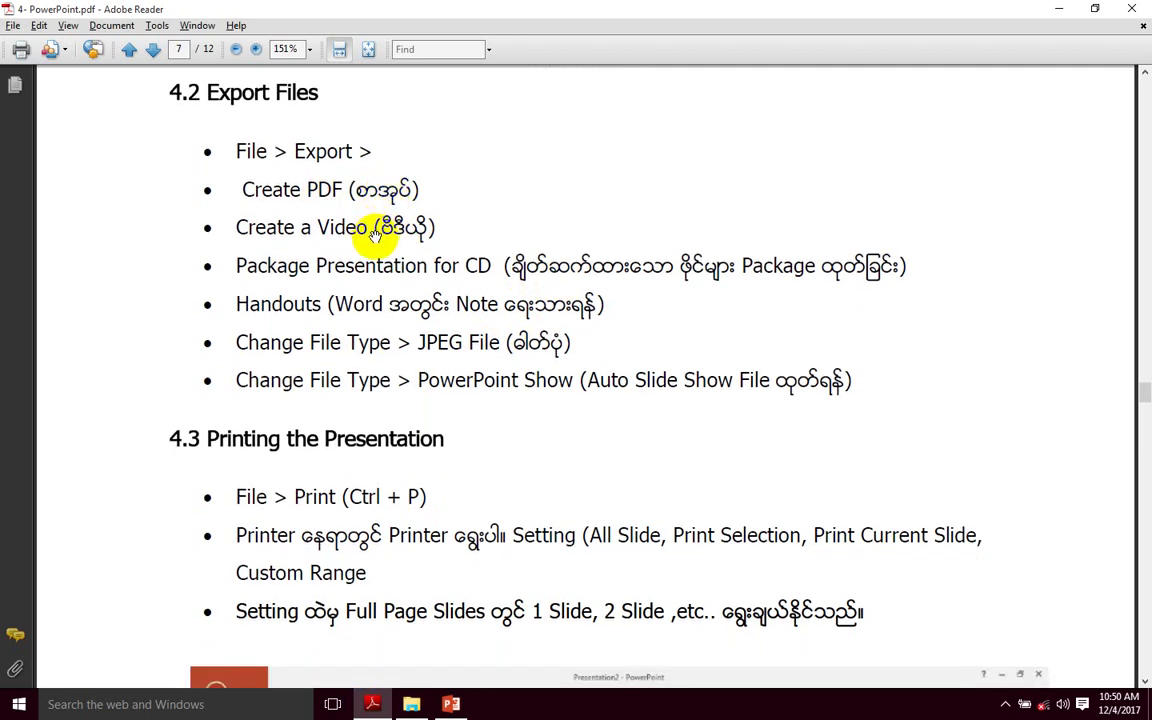
pyautogui.scroll(-1, 399, 265)
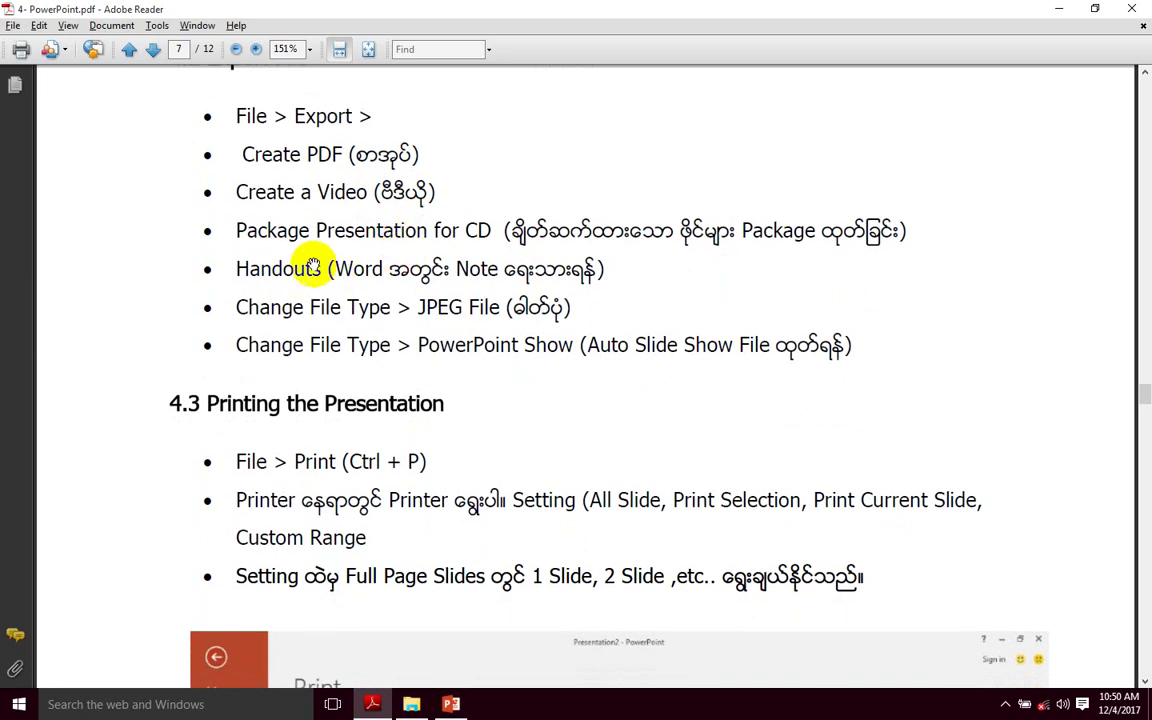
pyautogui.scroll(-1, 313, 267)
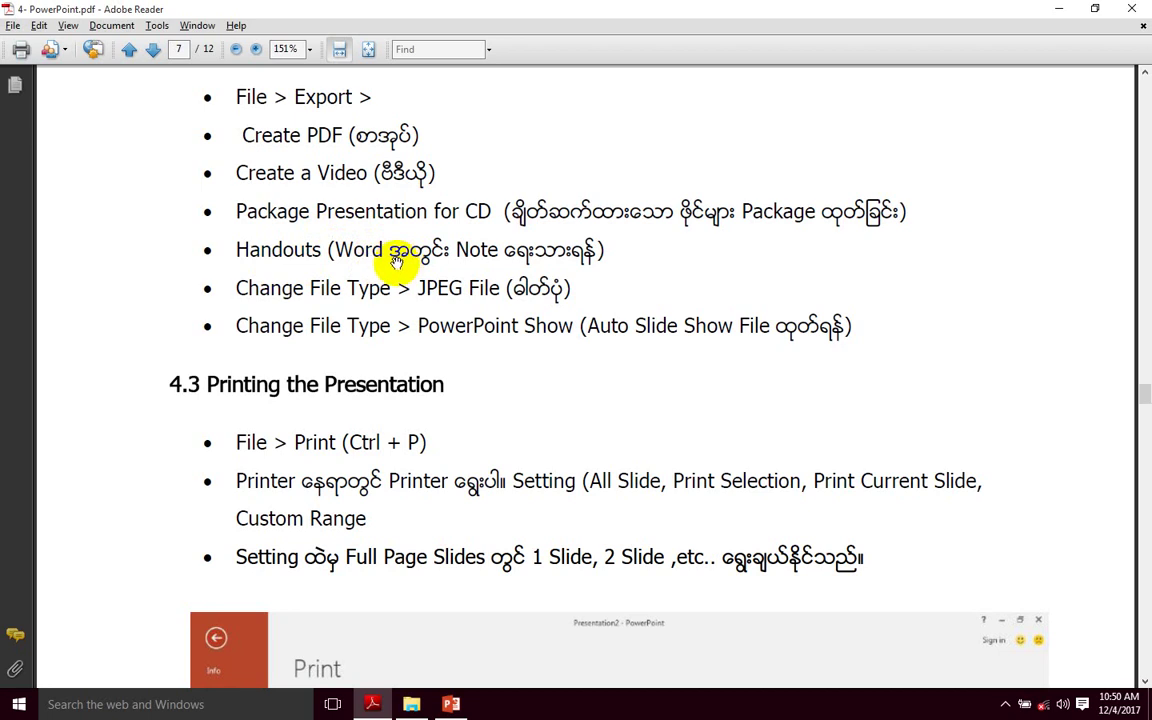
pyautogui.click(451, 704)
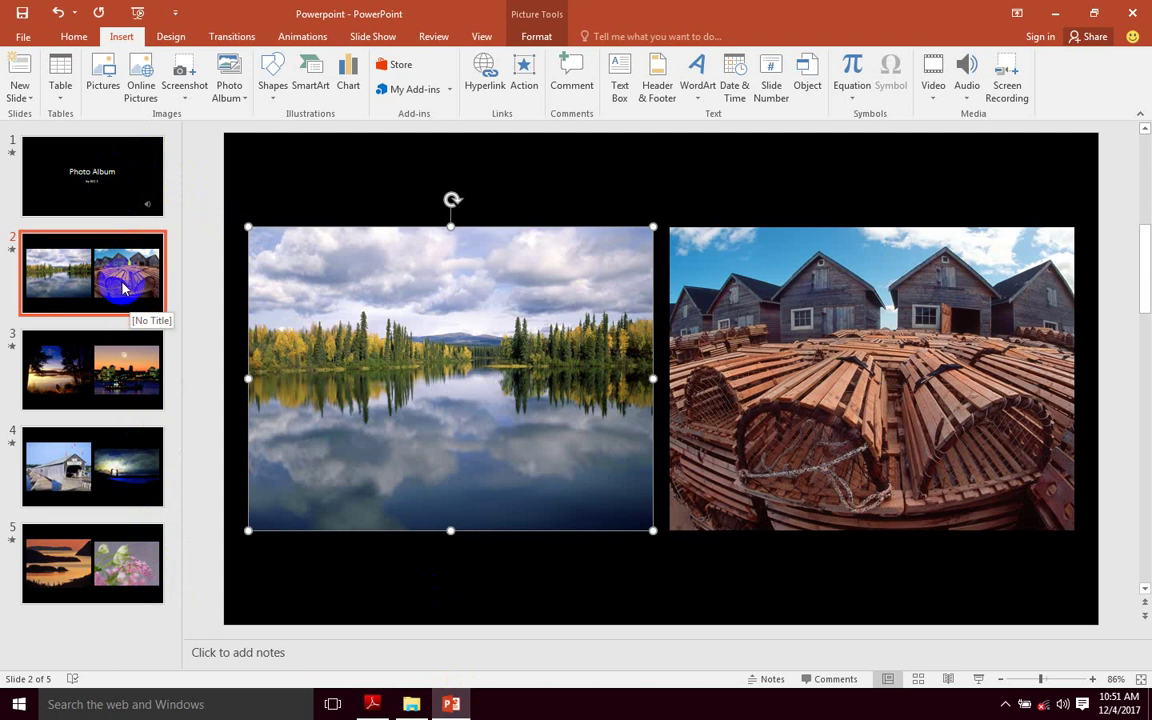
# Step: Move from slide 2 through slide 3 to slide 4 with the covered bridge photo
pyautogui.click(128, 302)
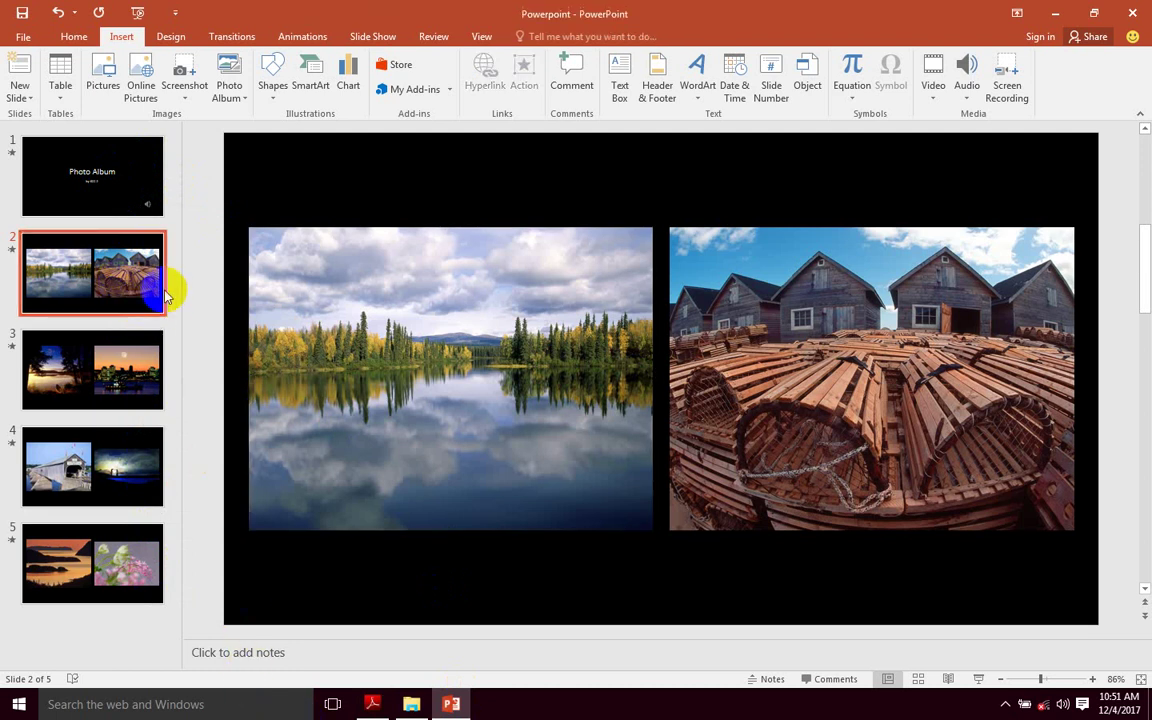
pyautogui.click(160, 398)
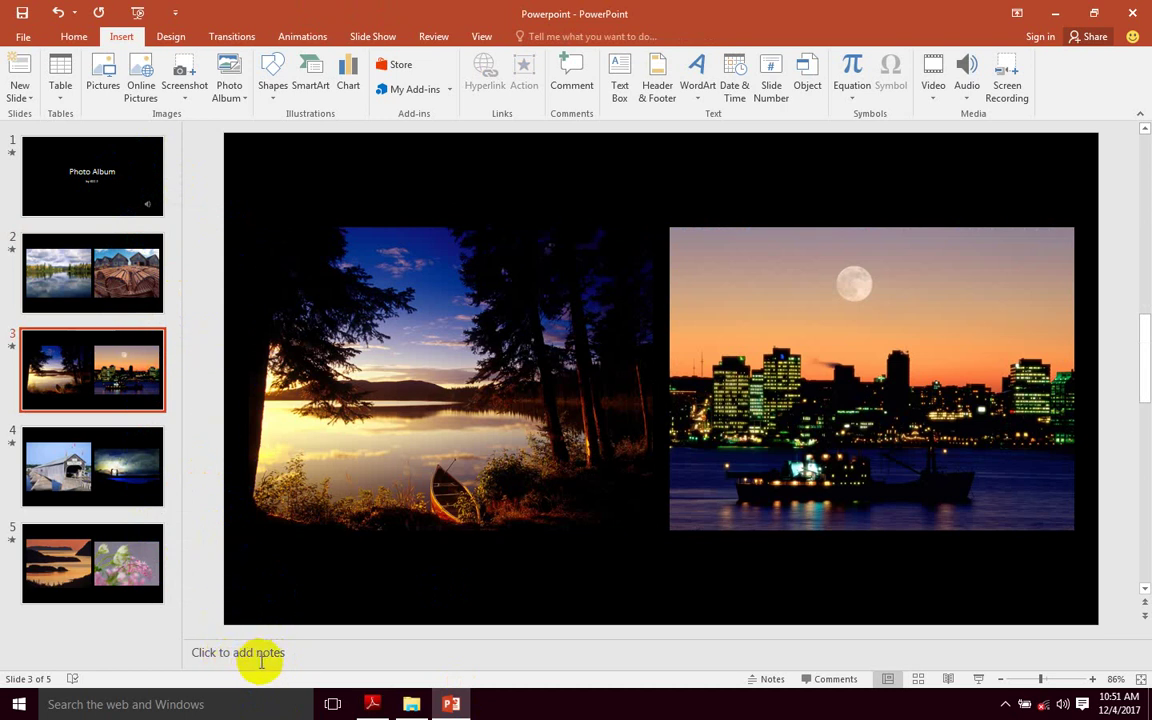
pyautogui.click(262, 627)
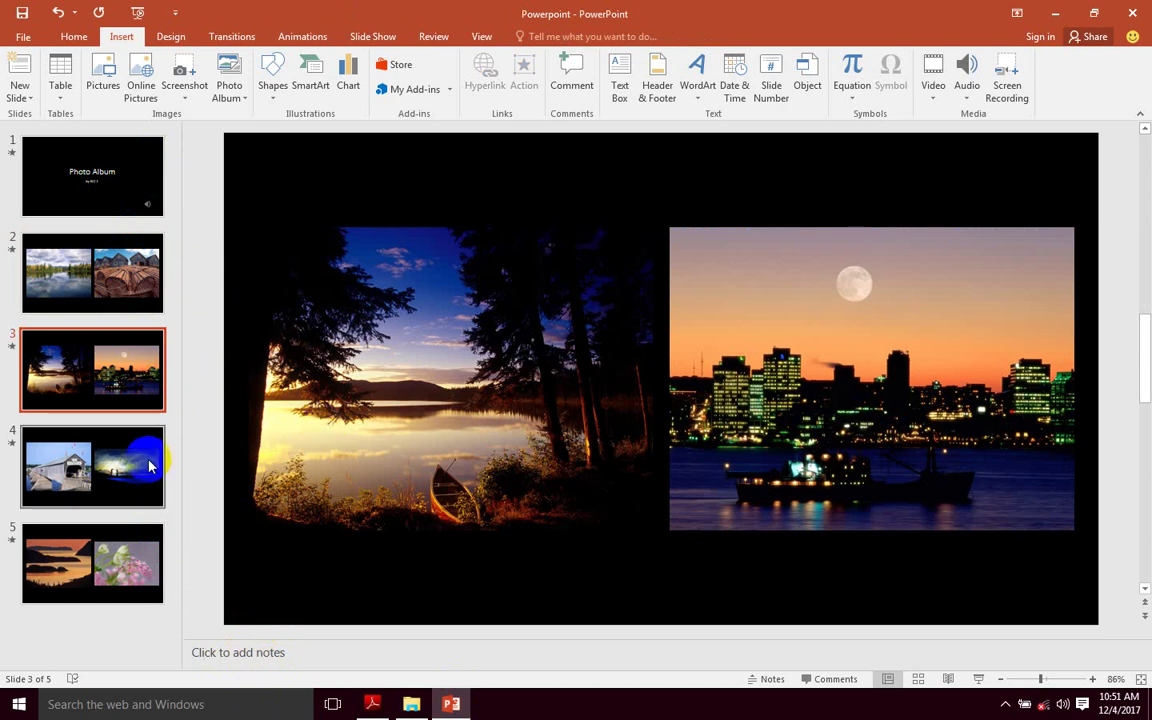
pyautogui.scroll(-1, 300, 520)
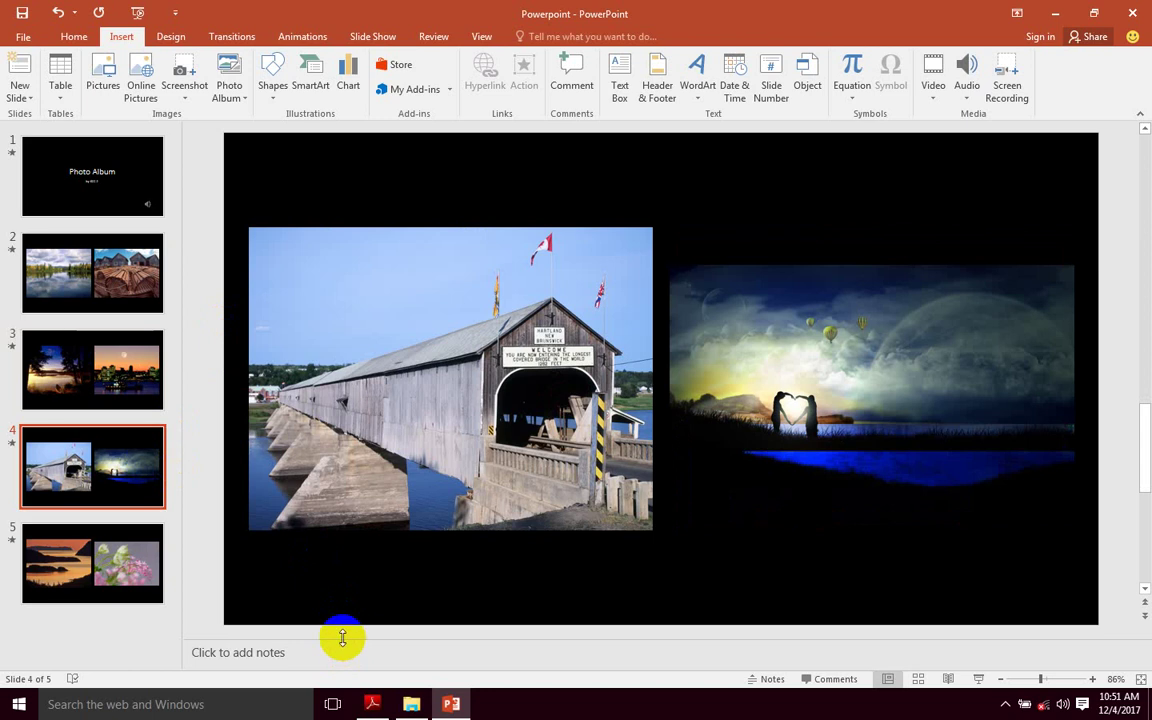
pyautogui.click(364, 700)
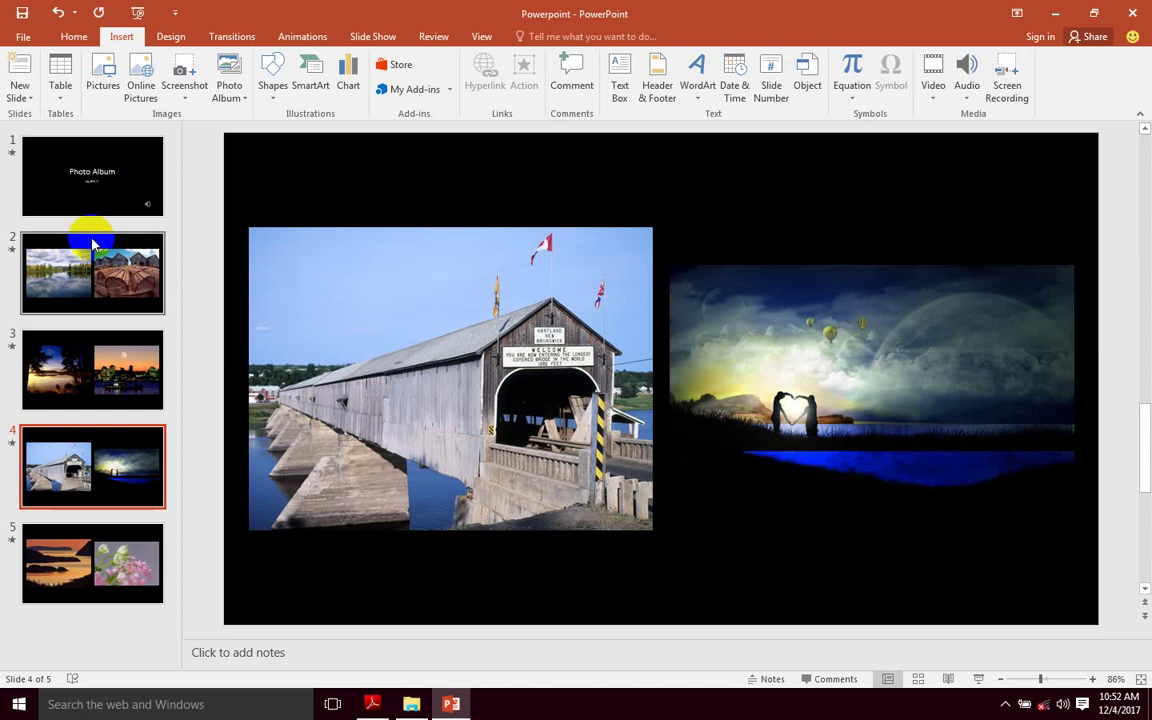
# Step: Create a Word handout of the five slides with notes next to slides, then switch to Word
pyautogui.click(22, 36)
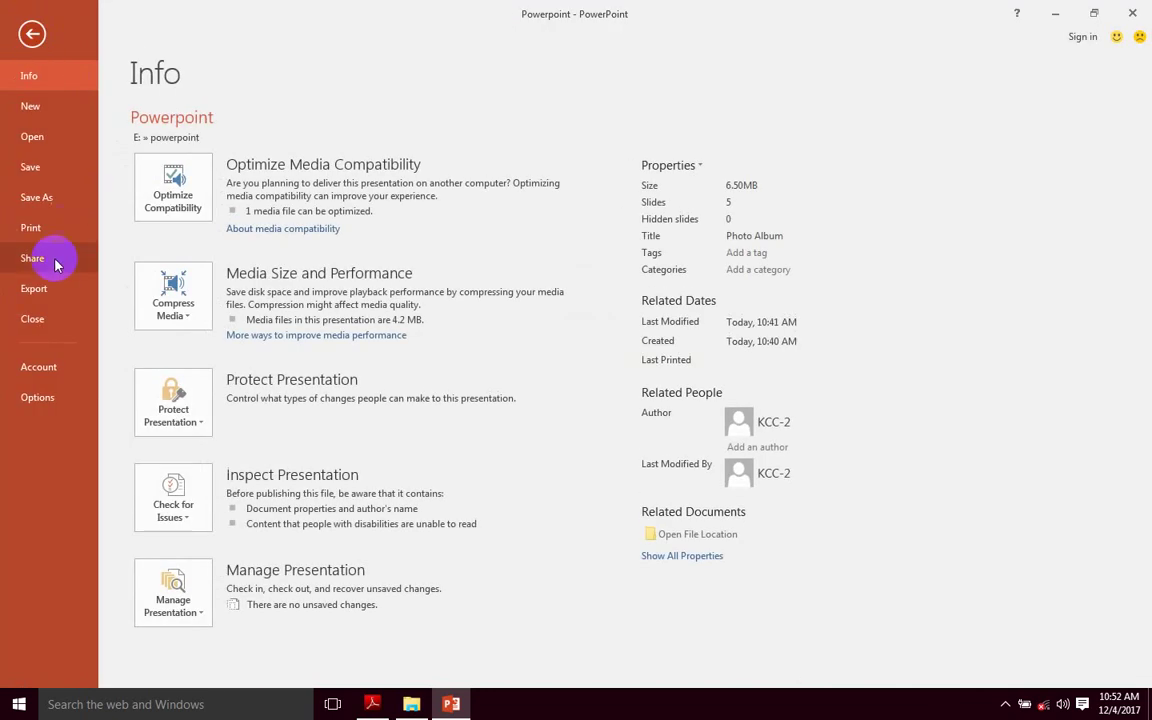
pyautogui.click(44, 289)
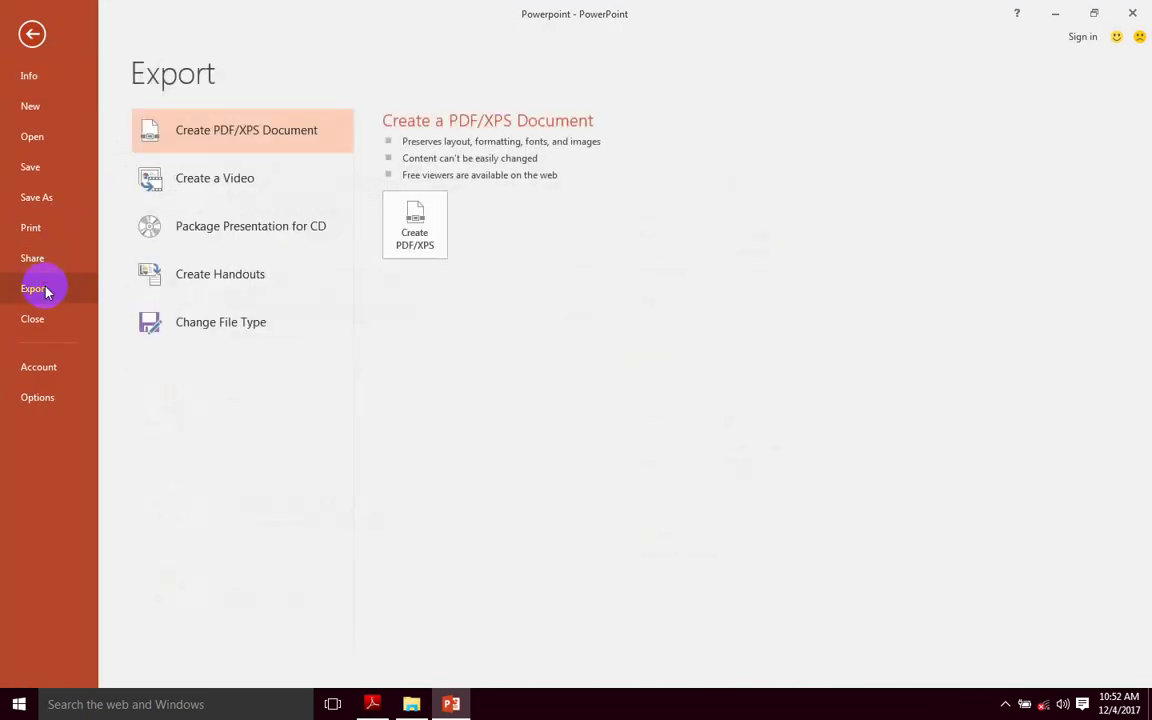
pyautogui.click(257, 287)
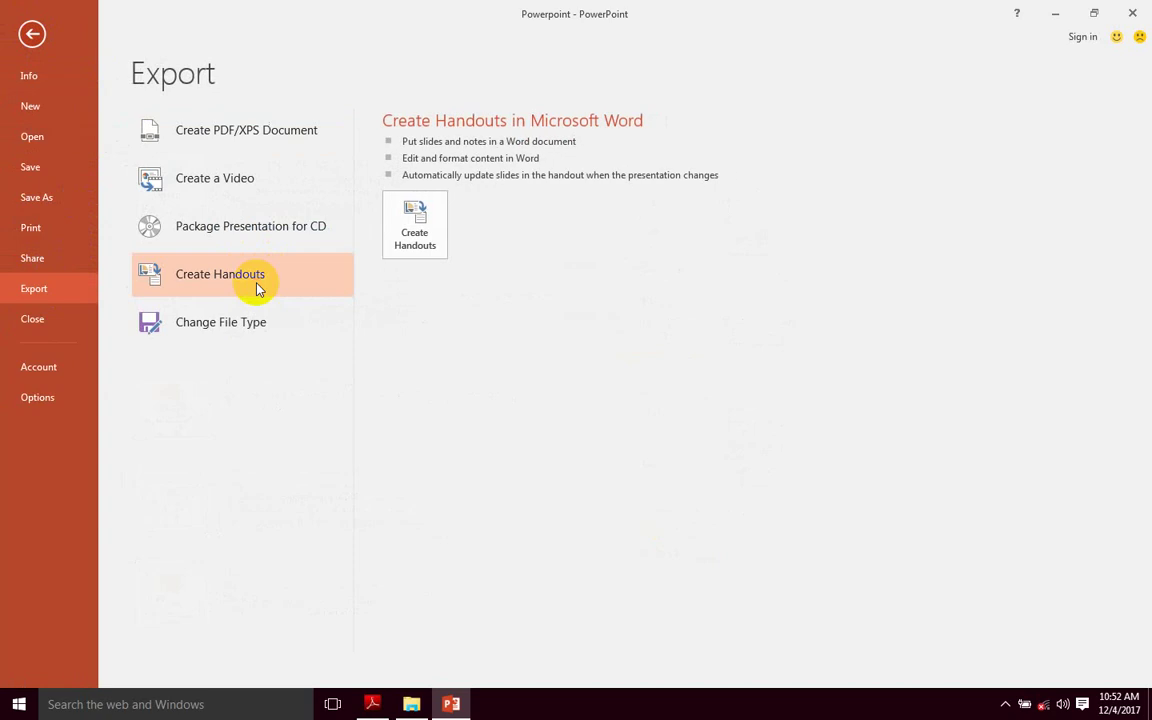
pyautogui.click(410, 224)
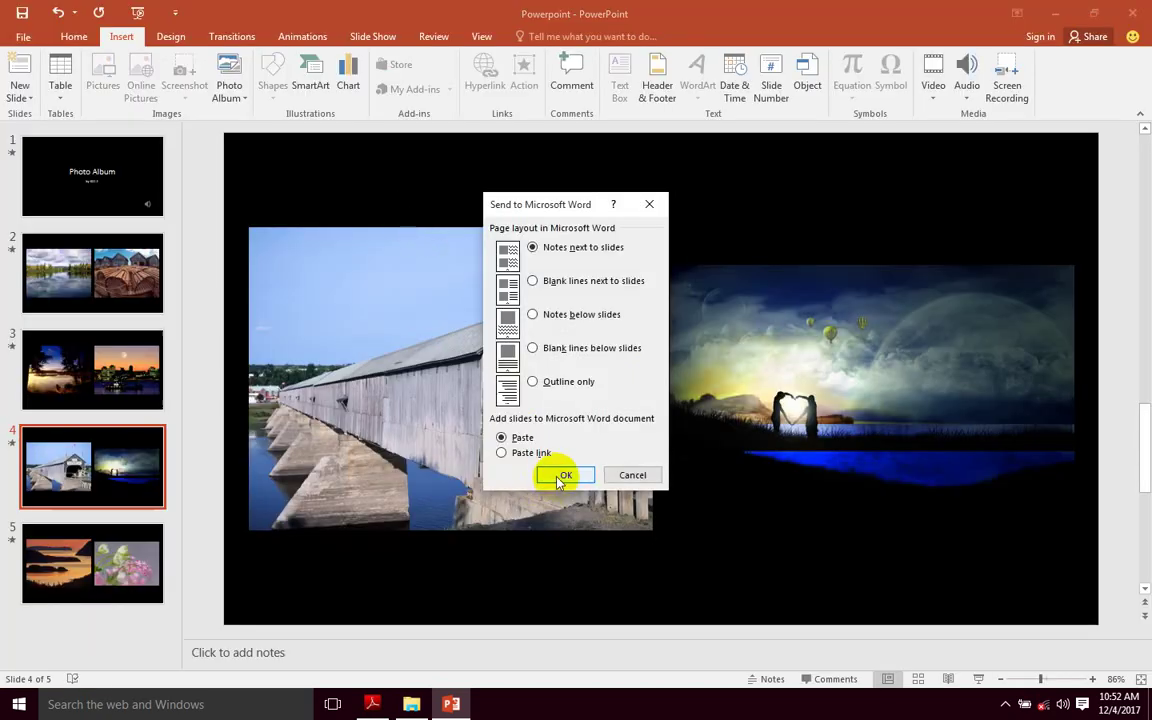
pyautogui.click(553, 476)
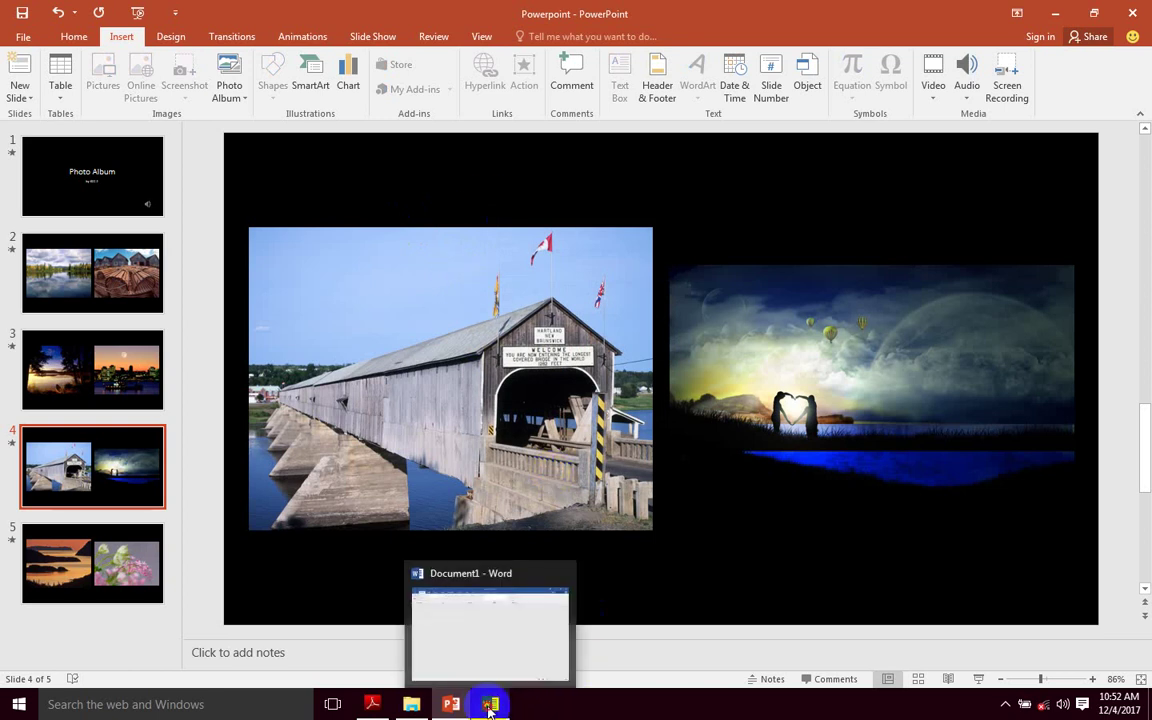
pyautogui.click(493, 710)
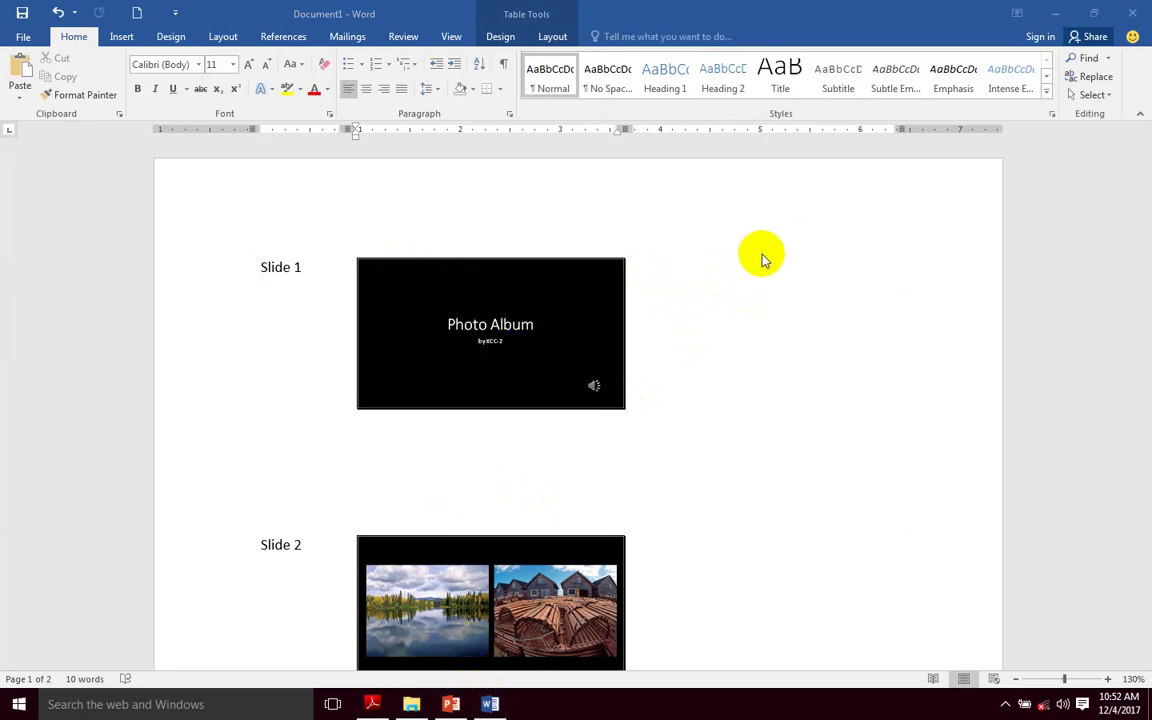
# Step: Start a numbered list beside Slide 1 with items 'erwieur' and 'werwer'
pyautogui.click(377, 287)
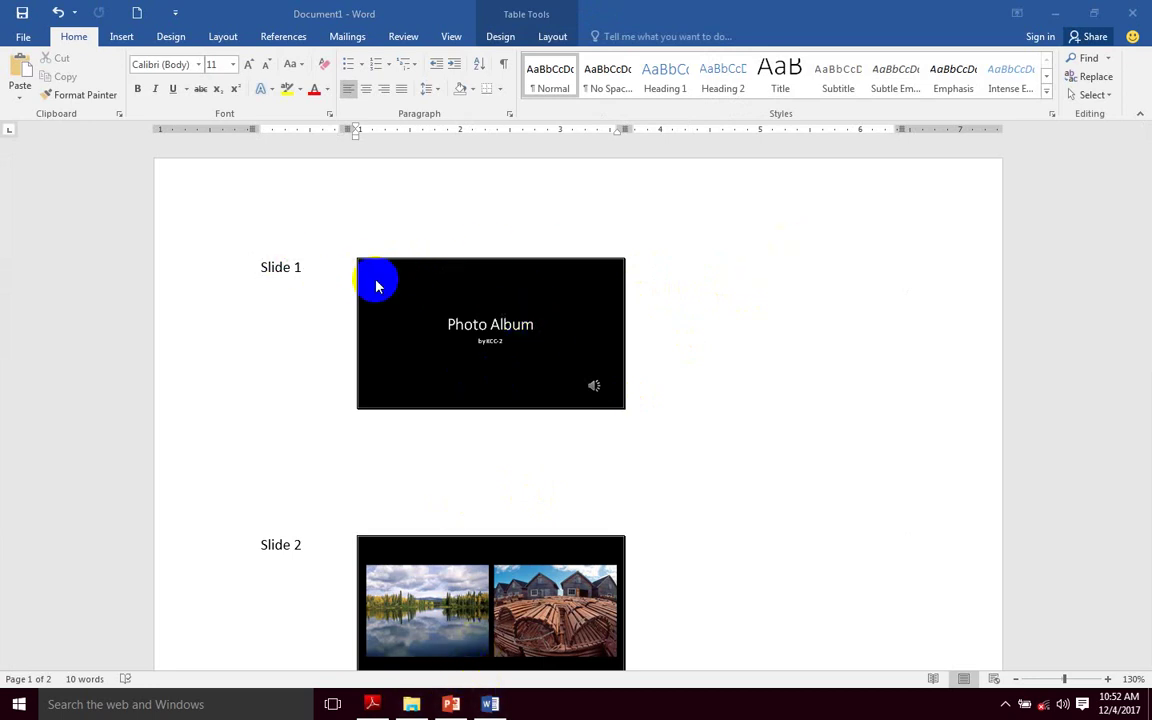
pyautogui.click(419, 304)
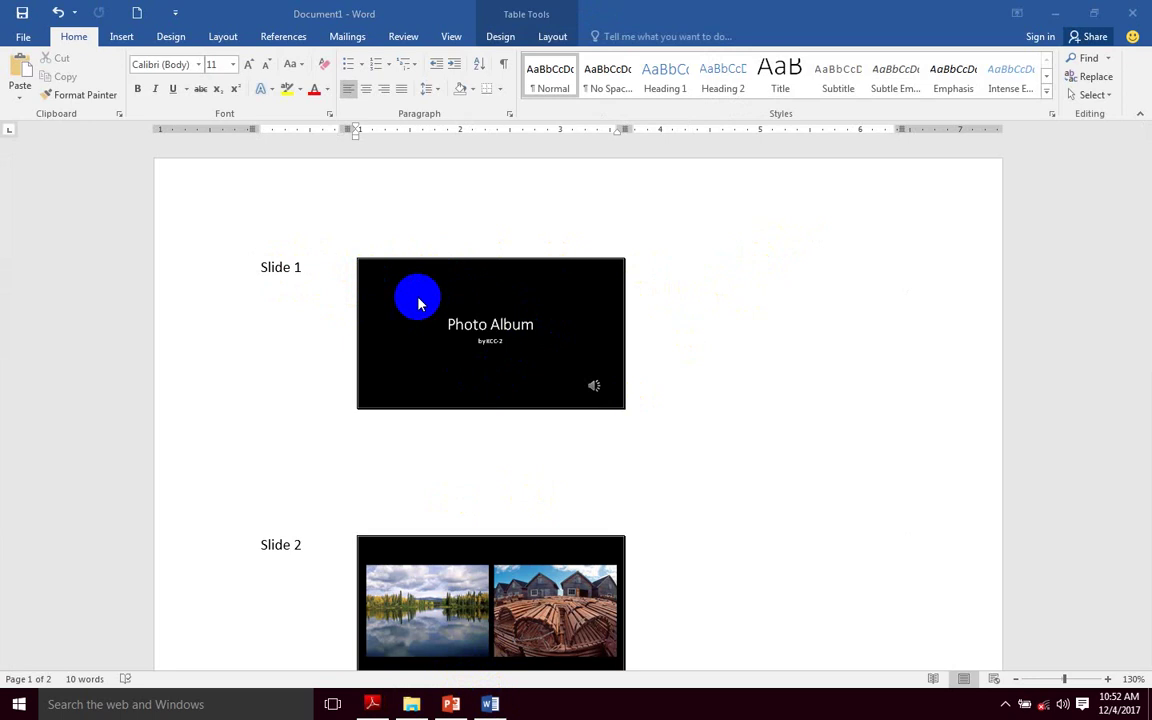
pyautogui.click(656, 266)
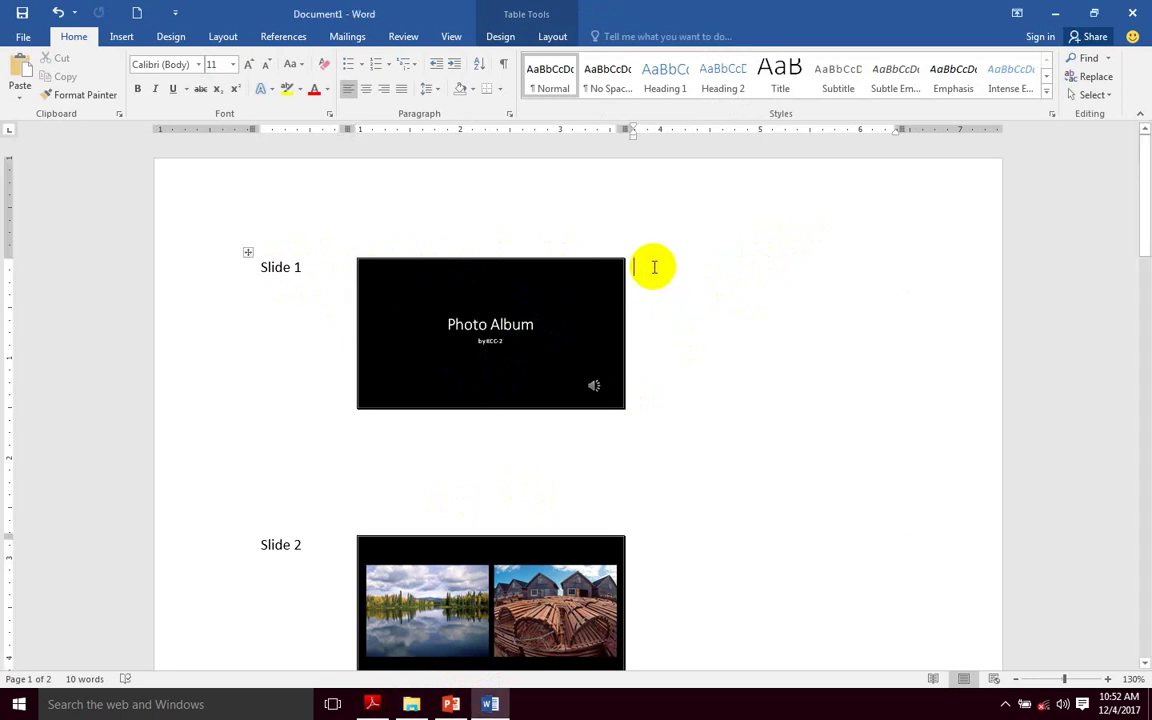
pyautogui.click(378, 64)
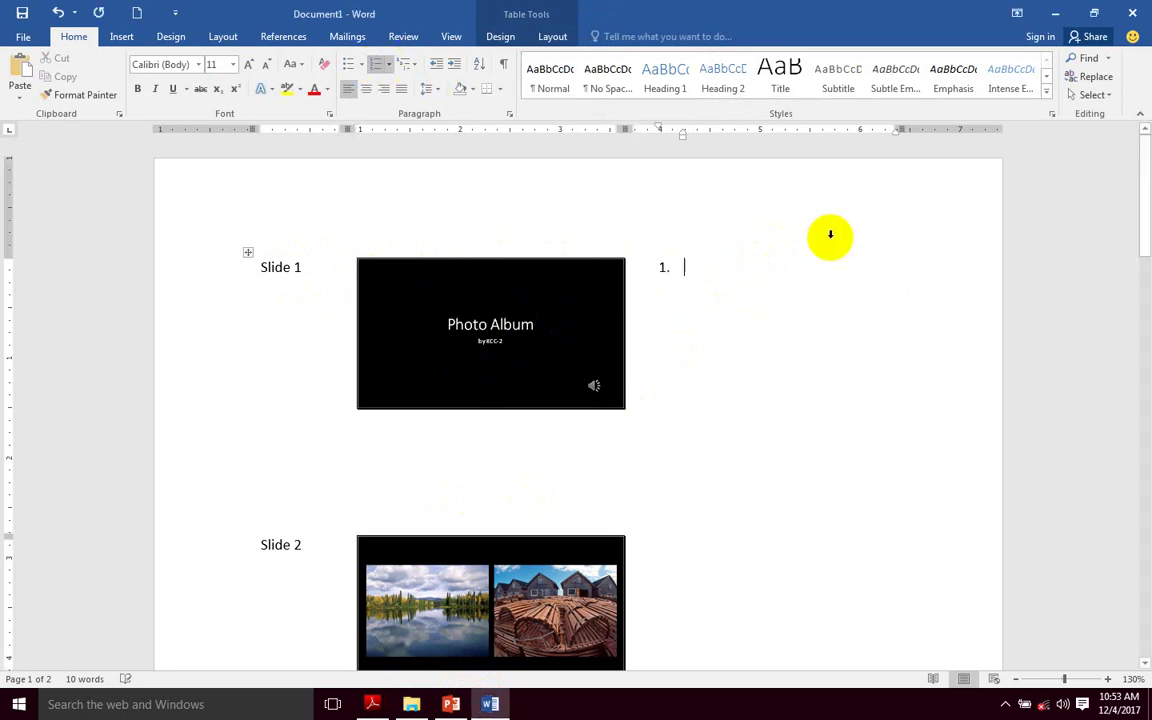
pyautogui.write('erwieur')
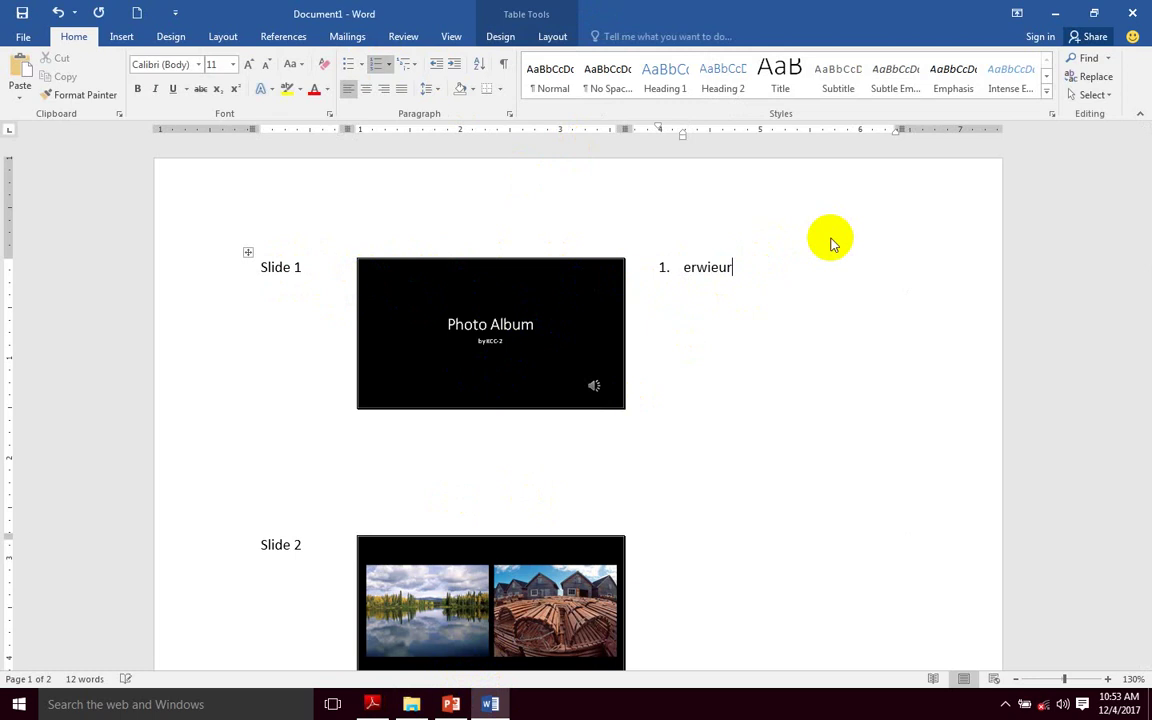
pyautogui.press('Return')
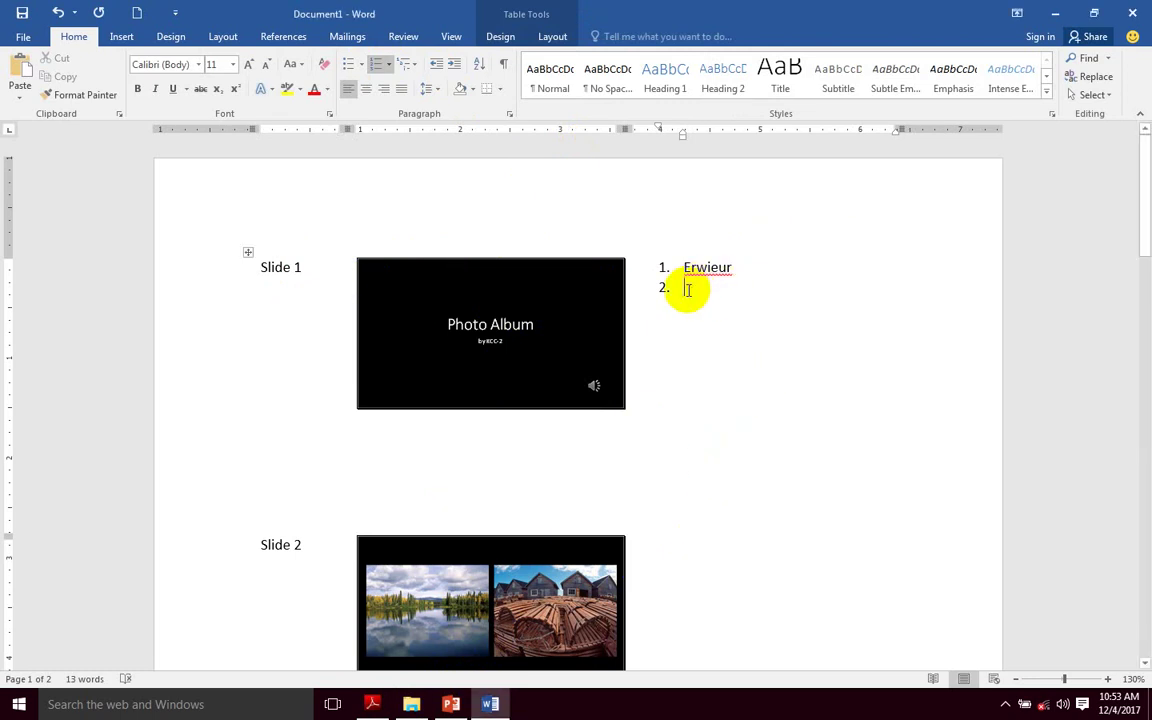
pyautogui.write('werwer')
pyautogui.press('Return')
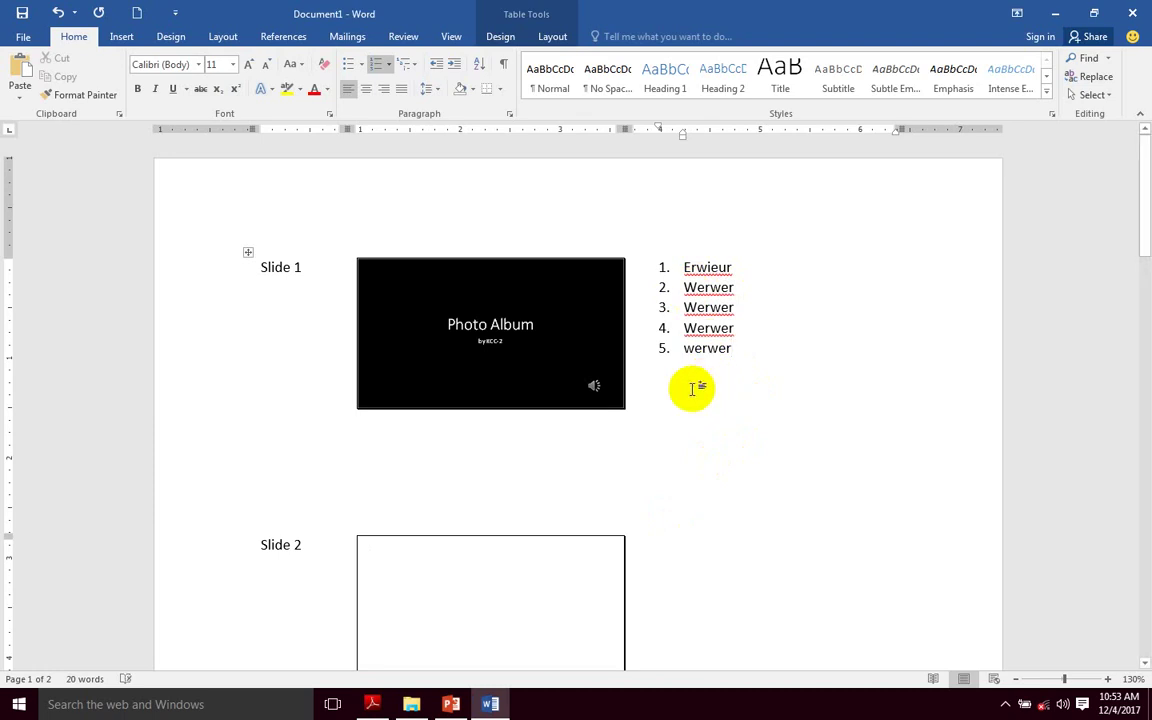
# Step: Scroll down and place the caret beside the Slide 2 and Slide 3 images
pyautogui.click(472, 324)
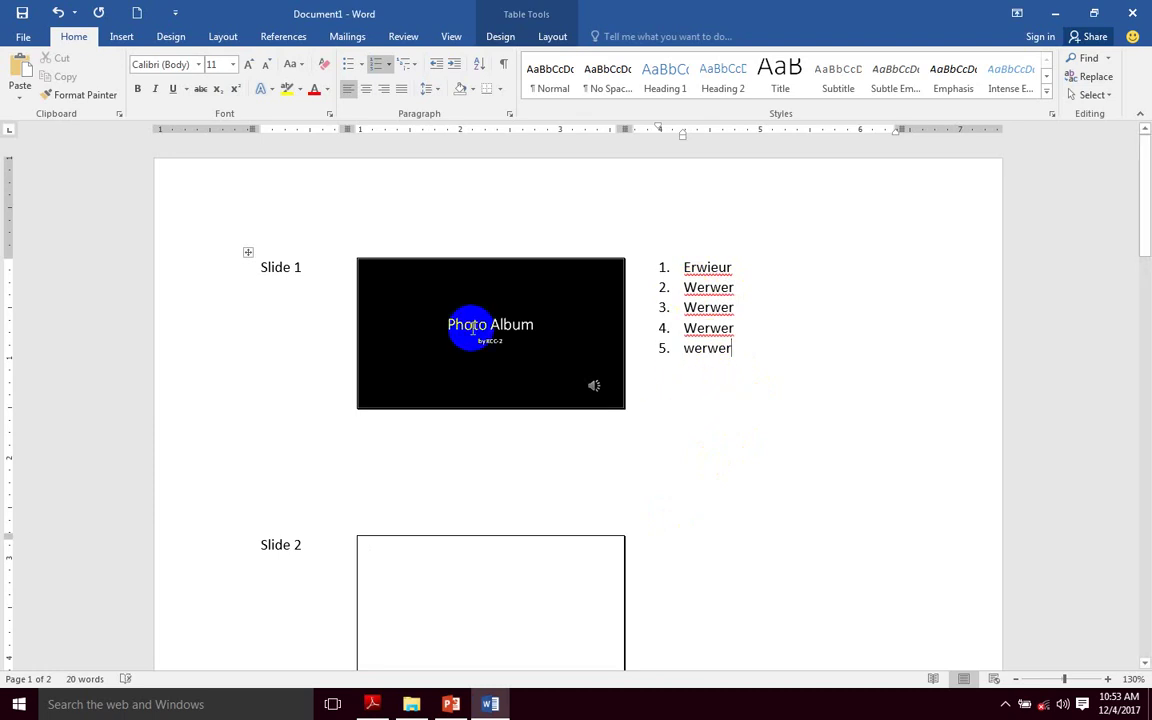
pyautogui.scroll(-2, 470, 345)
pyautogui.scroll(-2, 468, 352)
pyautogui.scroll(-1, 468, 352)
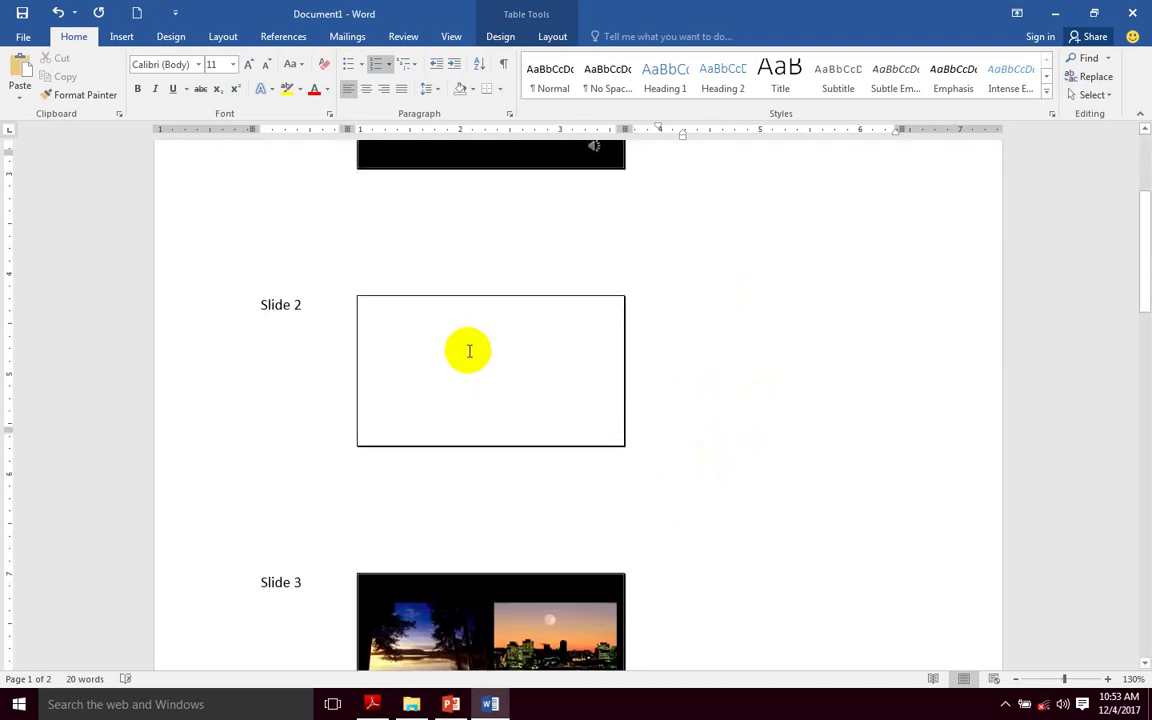
pyautogui.scroll(-3, 469, 351)
pyautogui.scroll(3, 469, 351)
pyautogui.click(655, 330)
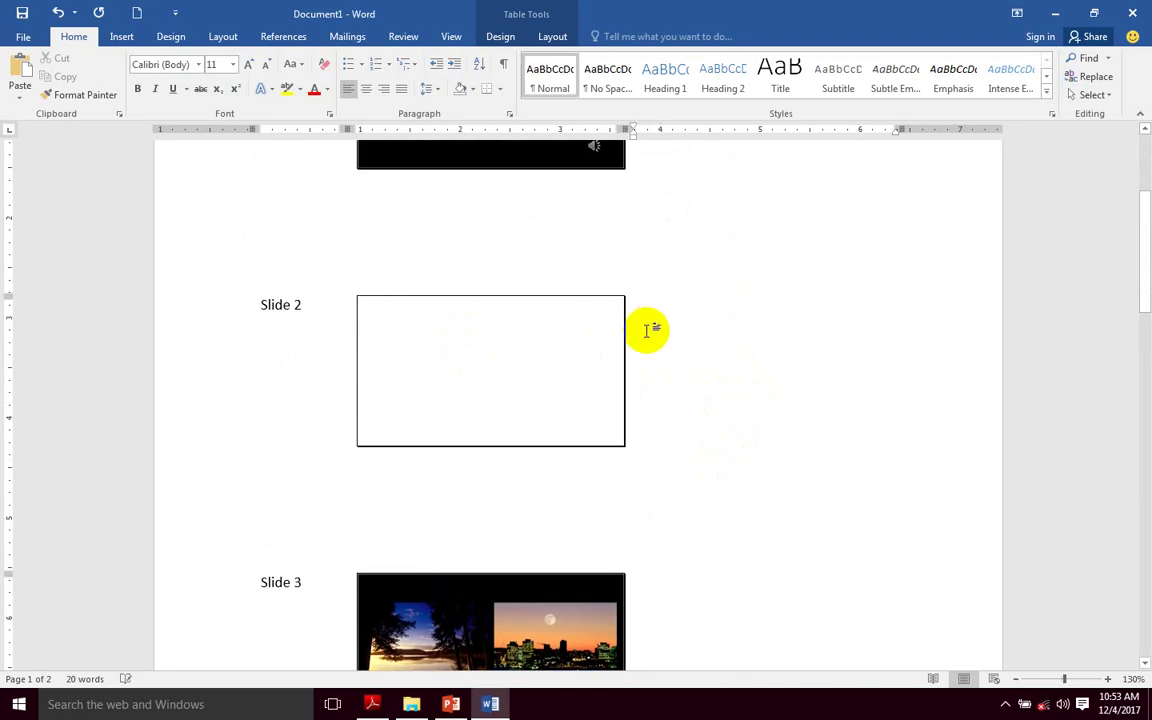
pyautogui.scroll(-3, 645, 345)
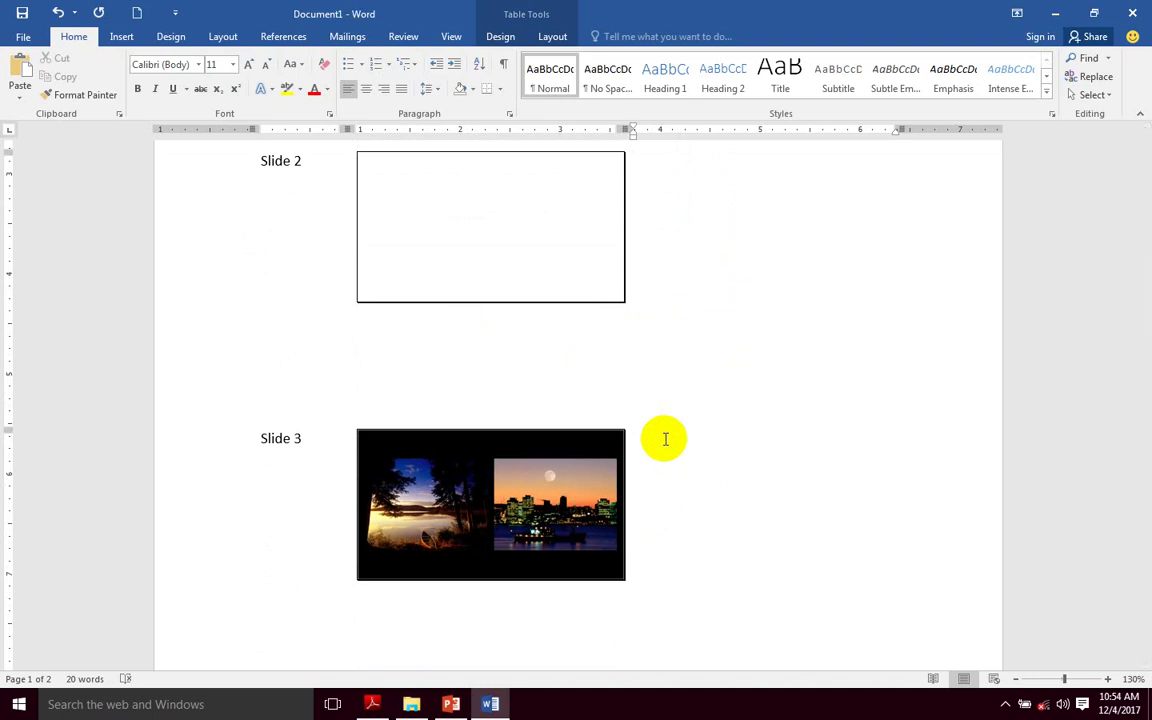
pyautogui.click(662, 440)
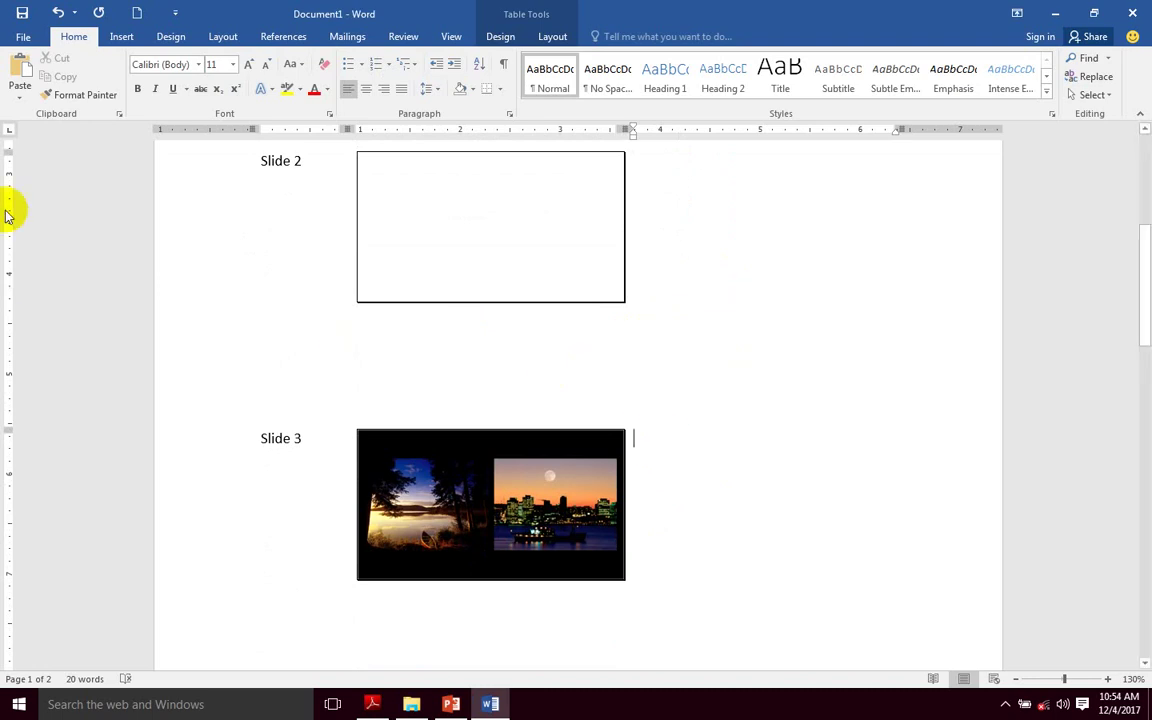
# Step: Save the handout as a Word document named Handout in Data (E:) > powerpoint
pyautogui.click(22, 38)
pyautogui.click(44, 166)
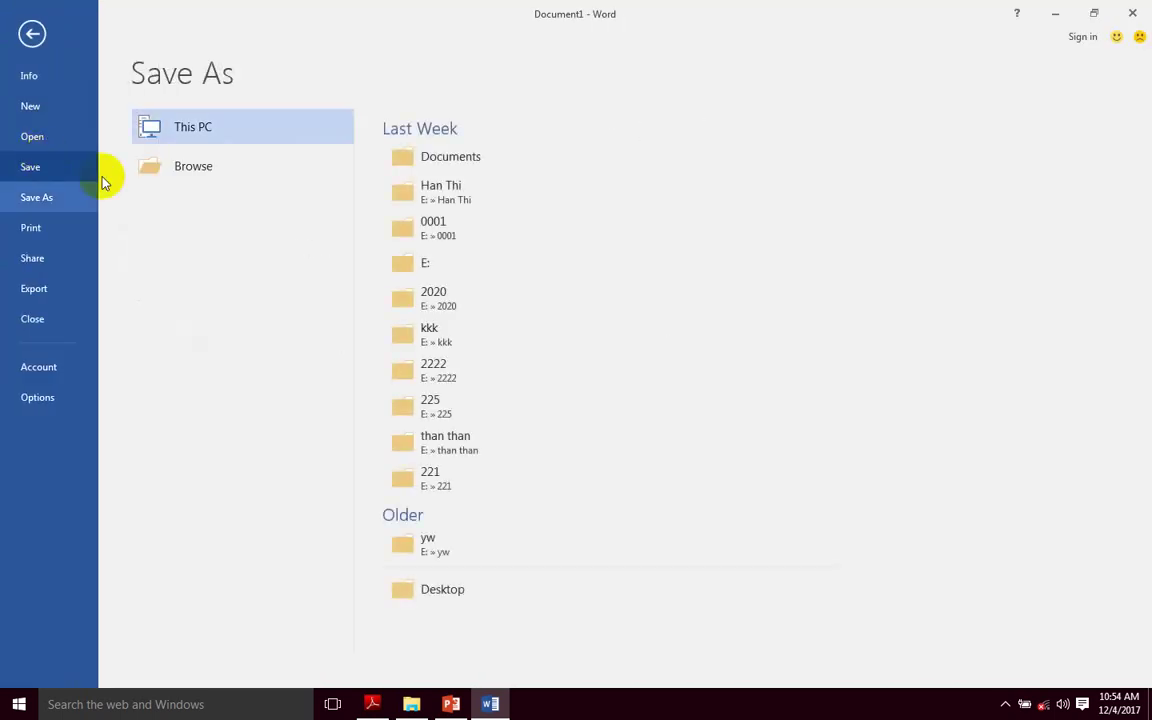
pyautogui.click(237, 174)
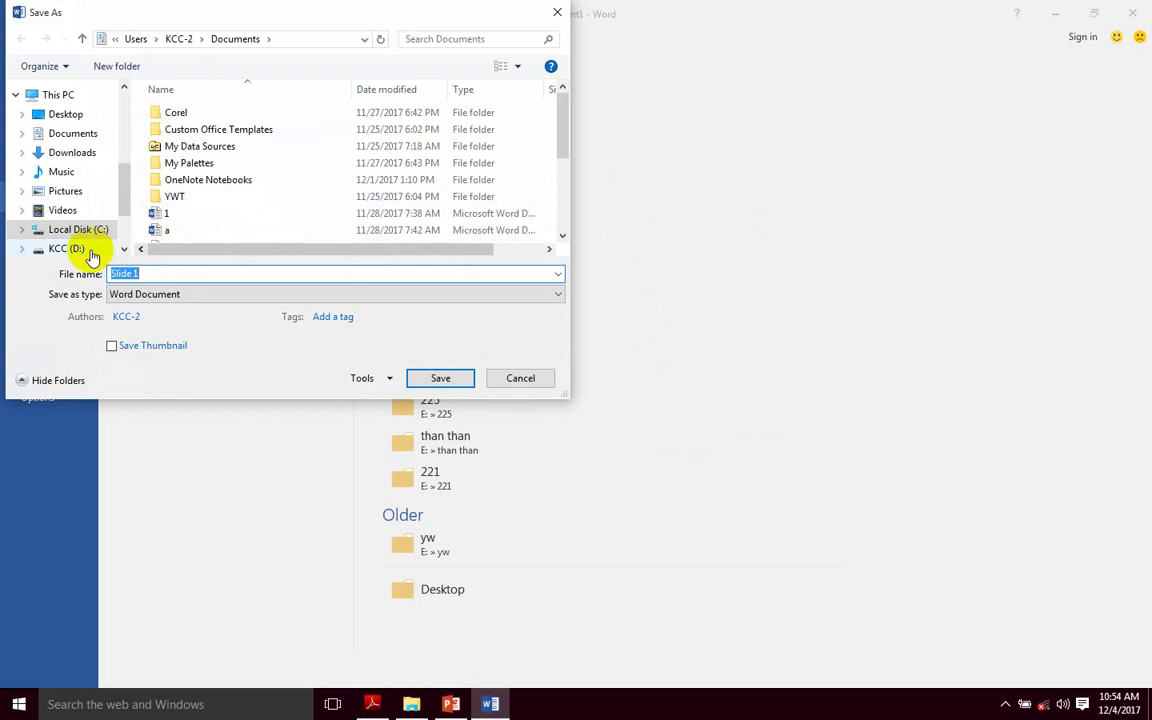
pyautogui.scroll(-2, 120, 222)
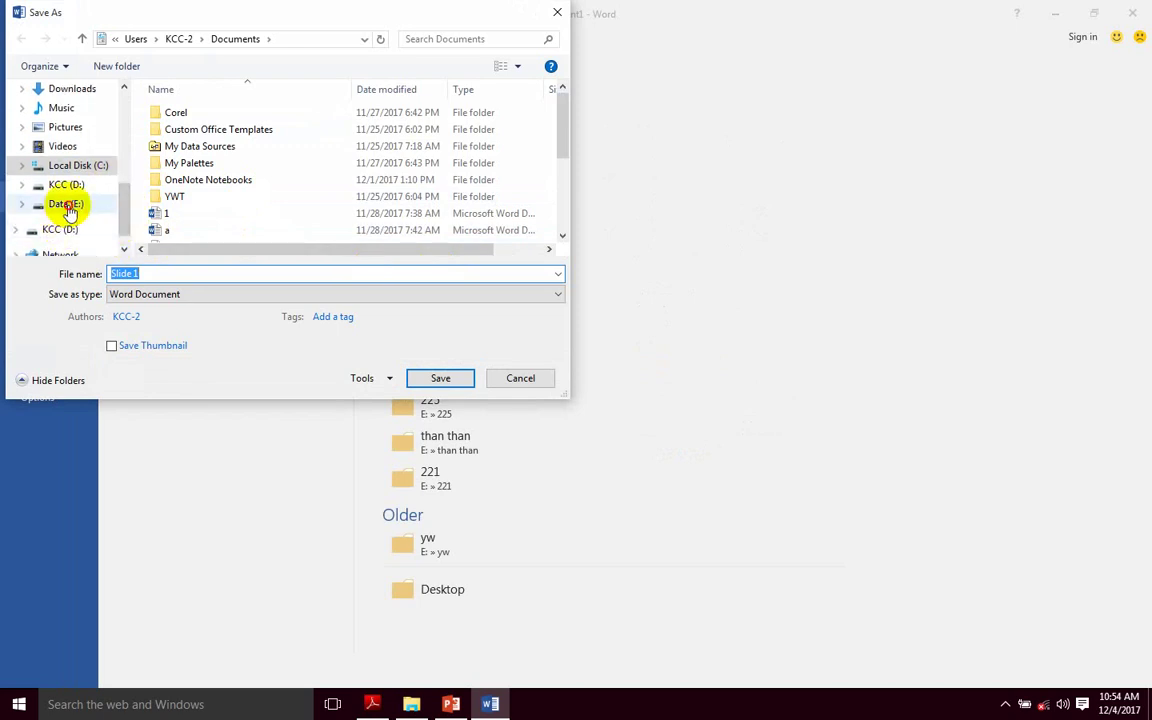
pyautogui.click(66, 205)
pyautogui.moveTo(567, 397); pyautogui.dragTo(808, 552)
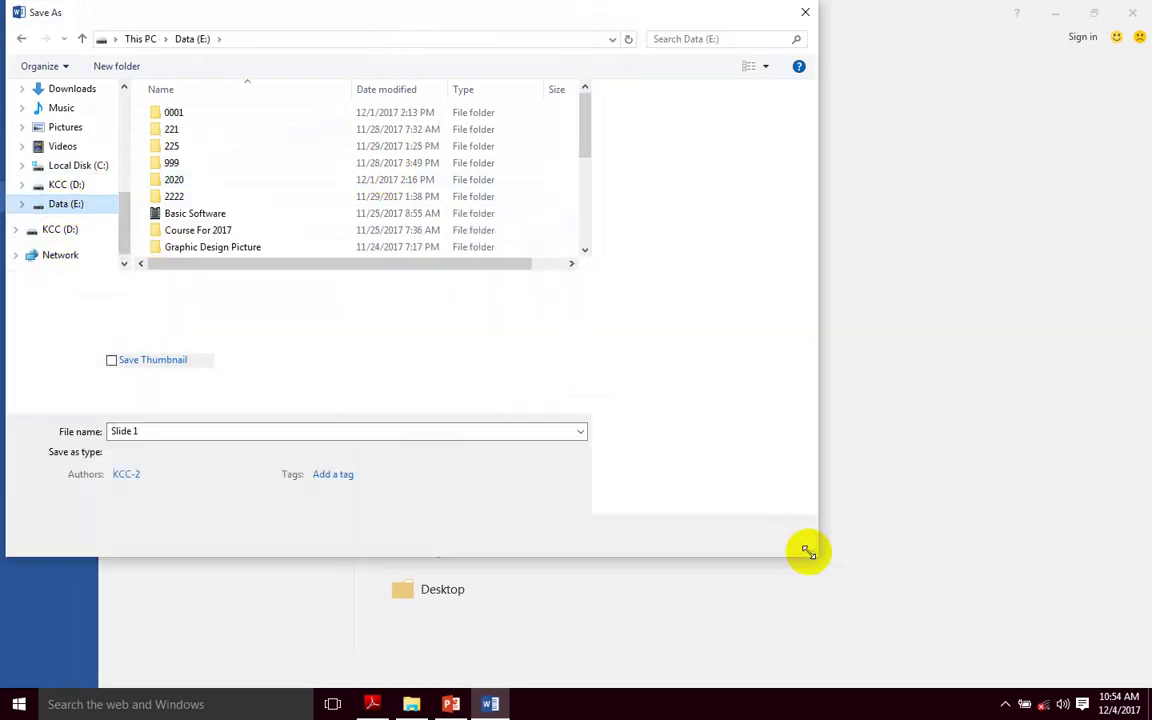
pyautogui.doubleClick(194, 329)
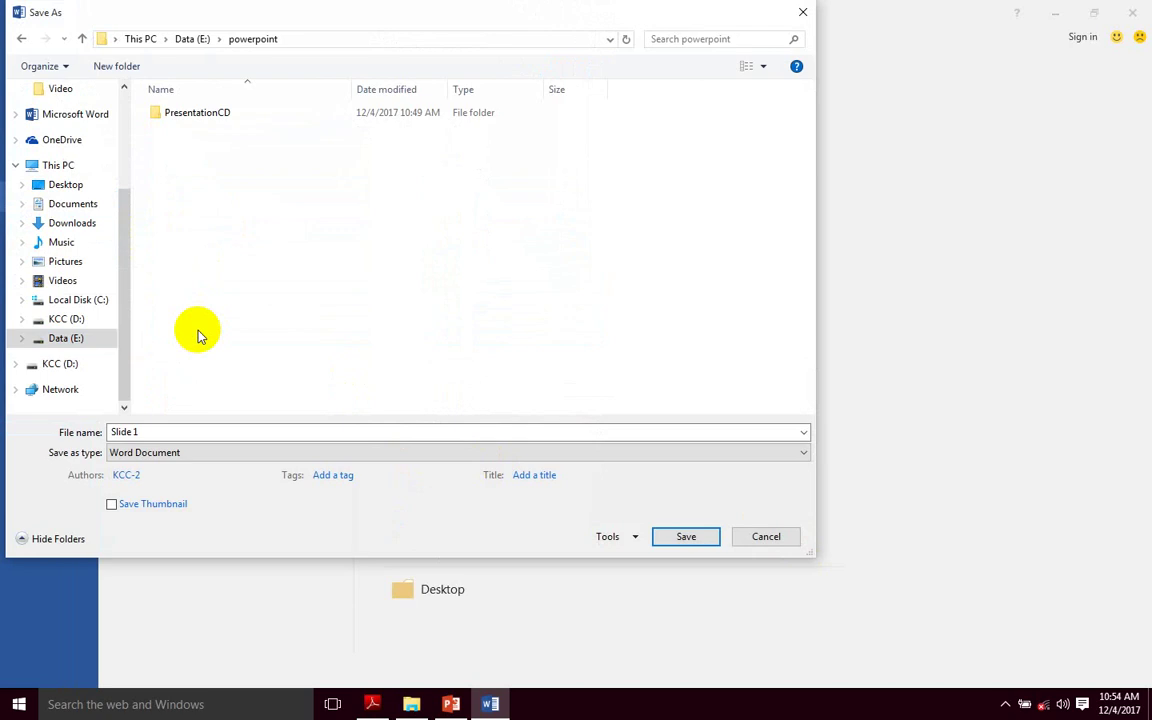
pyautogui.click(155, 431)
pyautogui.write('Handout')
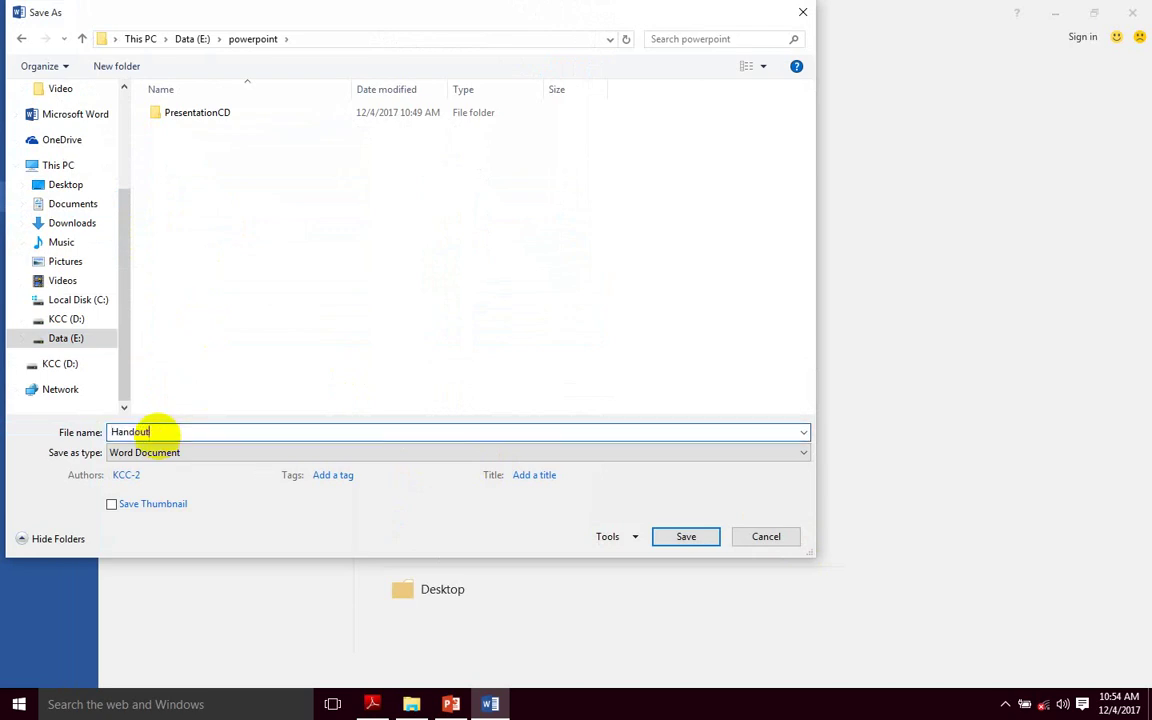
pyautogui.click(702, 541)
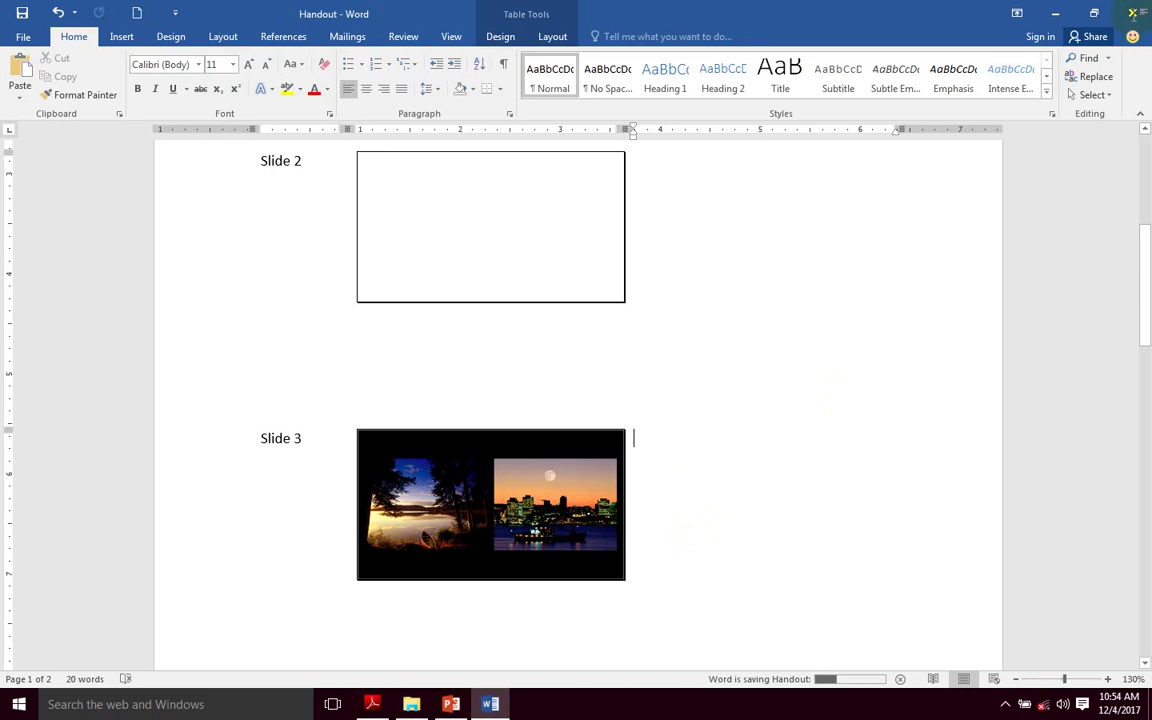
# Step: Close the Word handout window
pyautogui.click(411, 704)
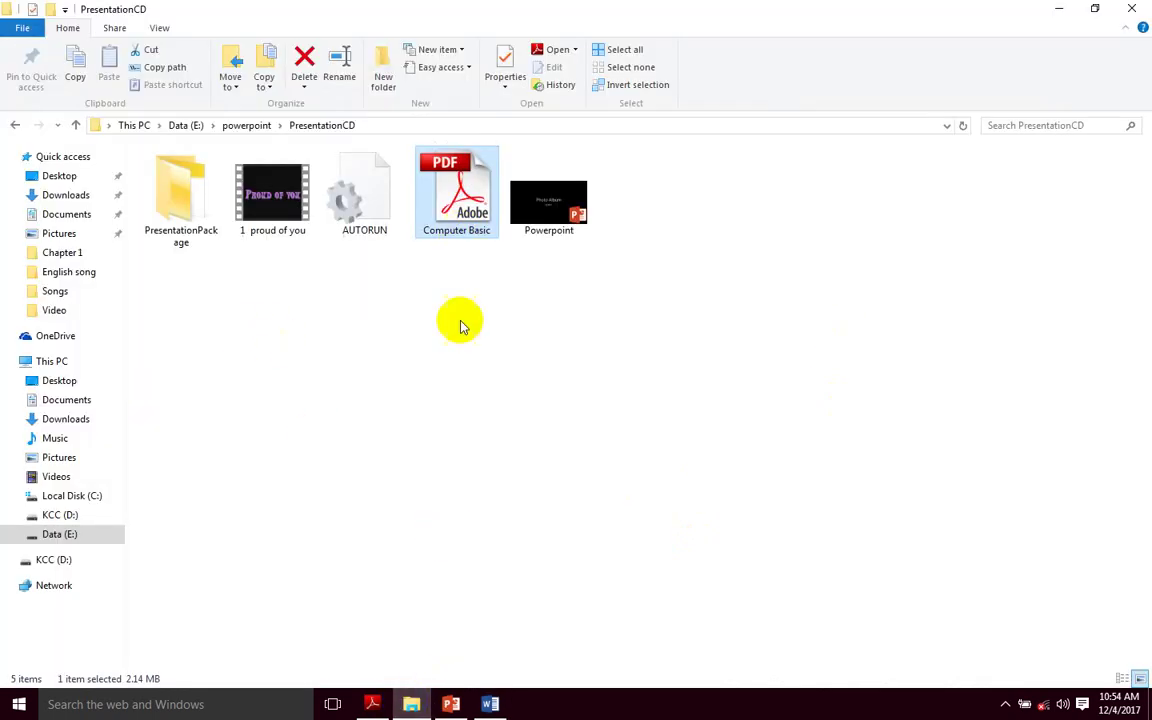
pyautogui.click(490, 704)
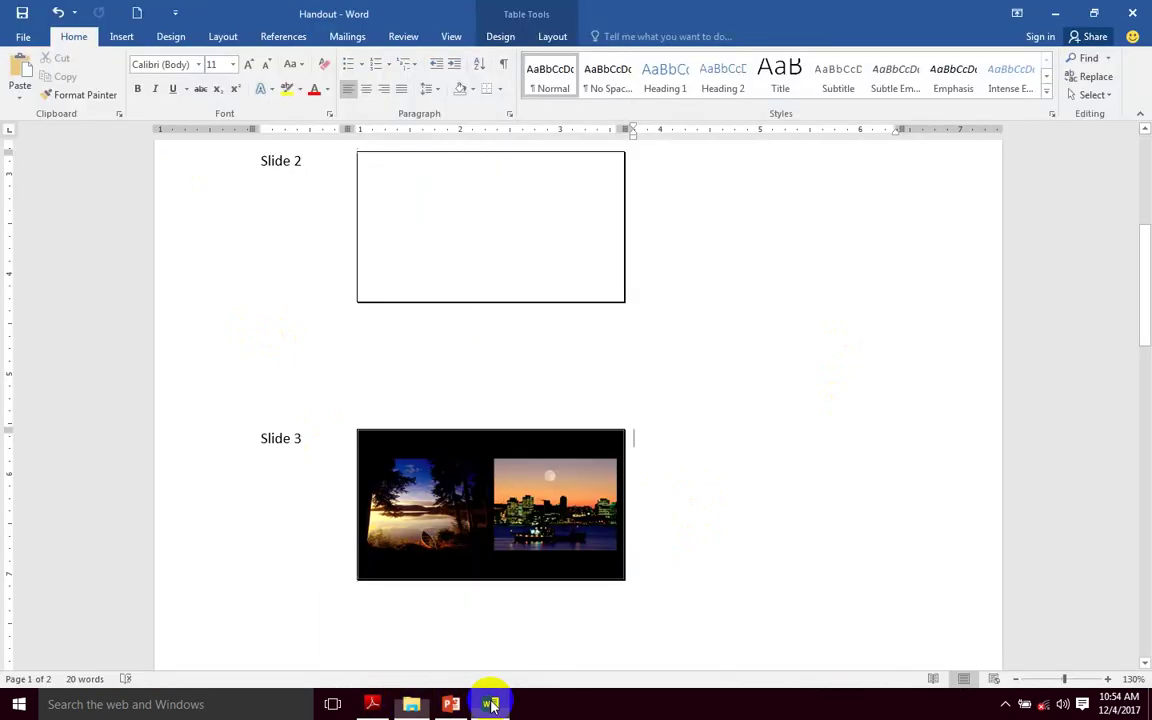
pyautogui.click(1137, 14)
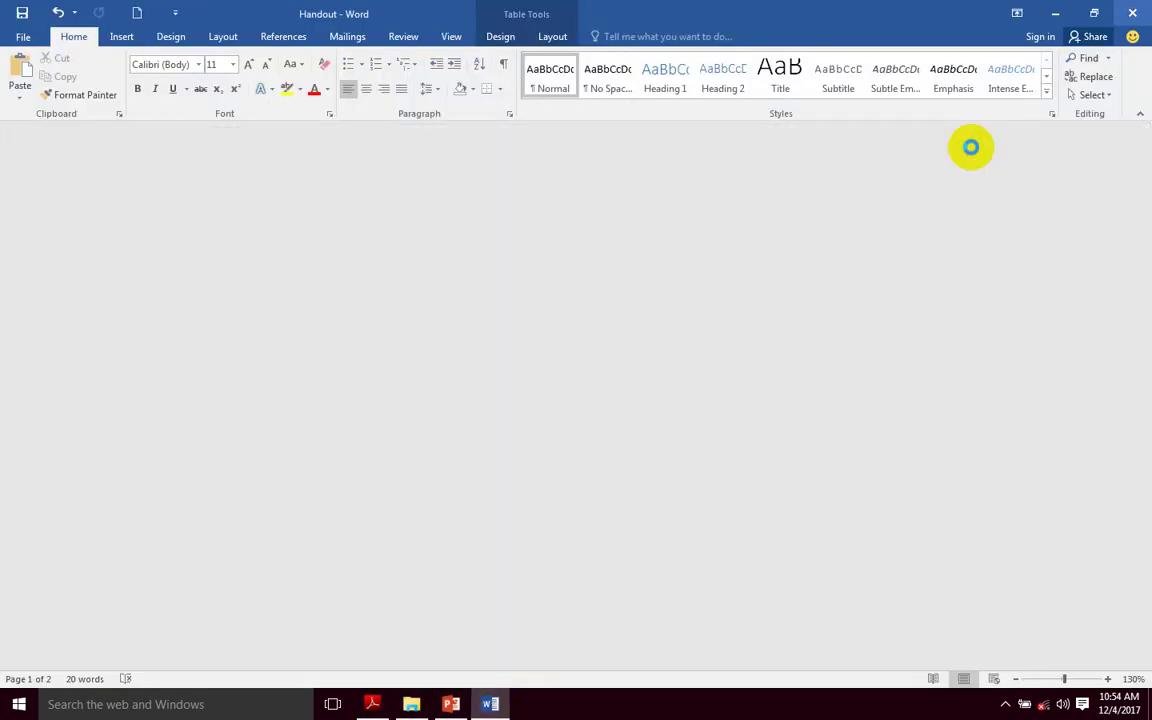
# Step: Refresh the PresentationCD folder view and return to PowerPoint
pyautogui.rightClick(441, 399)
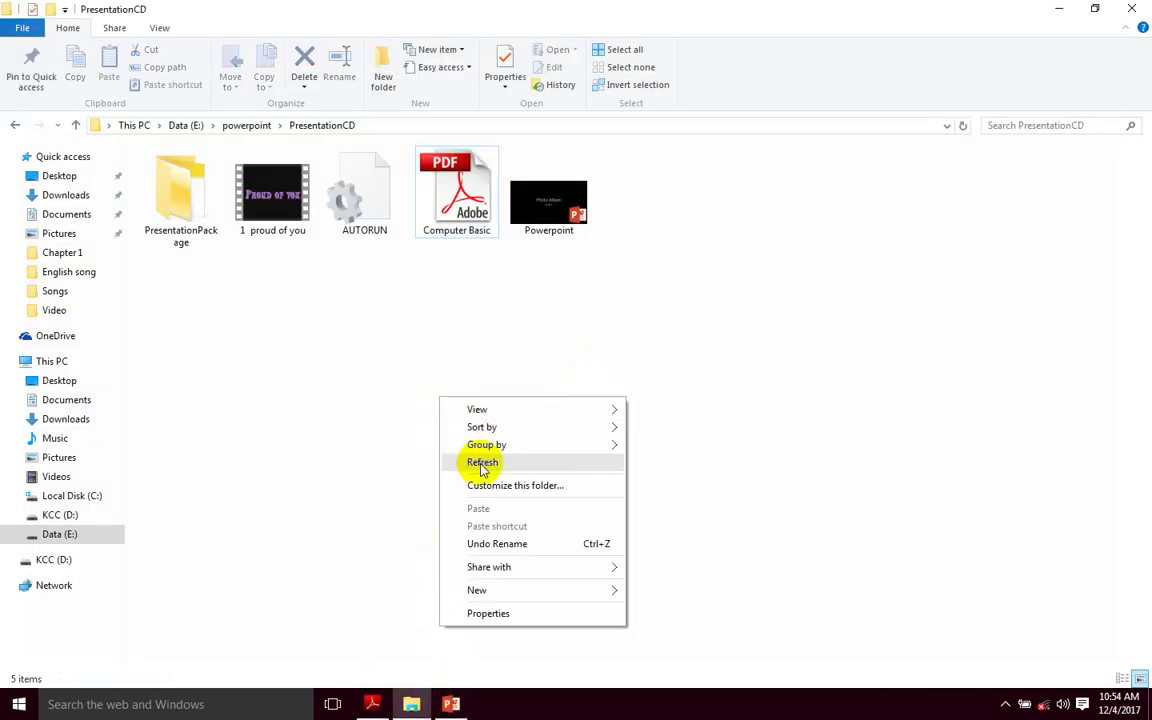
pyautogui.click(479, 465)
pyautogui.click(380, 708)
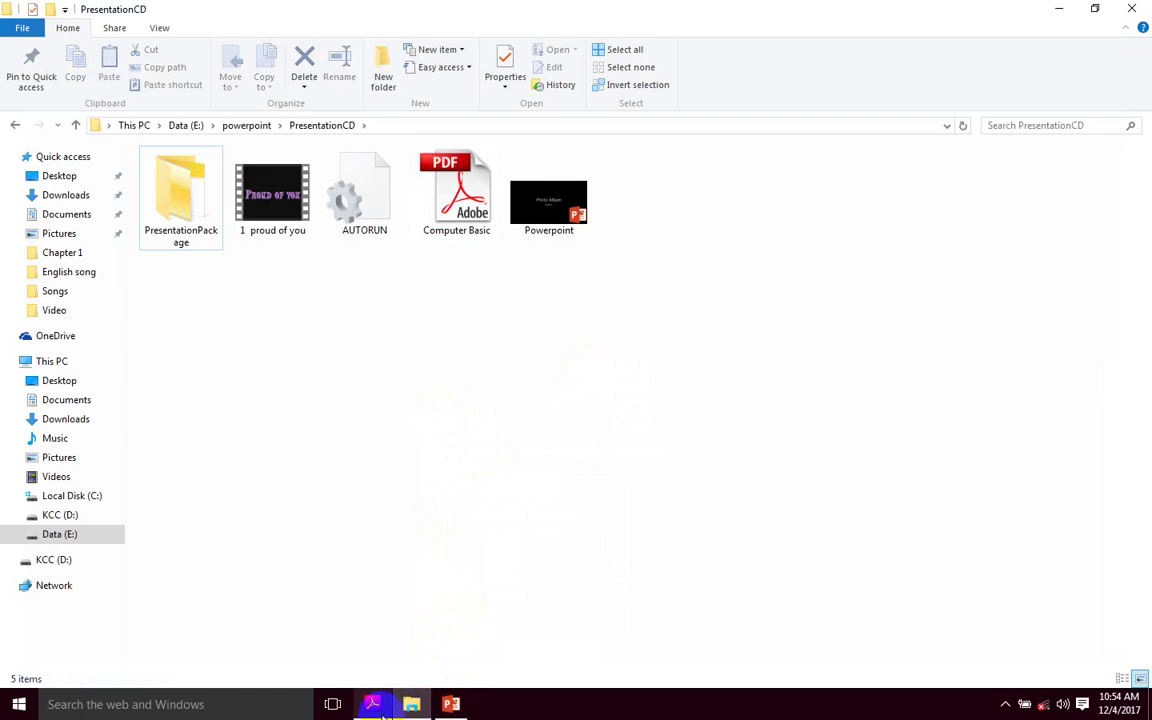
pyautogui.click(405, 706)
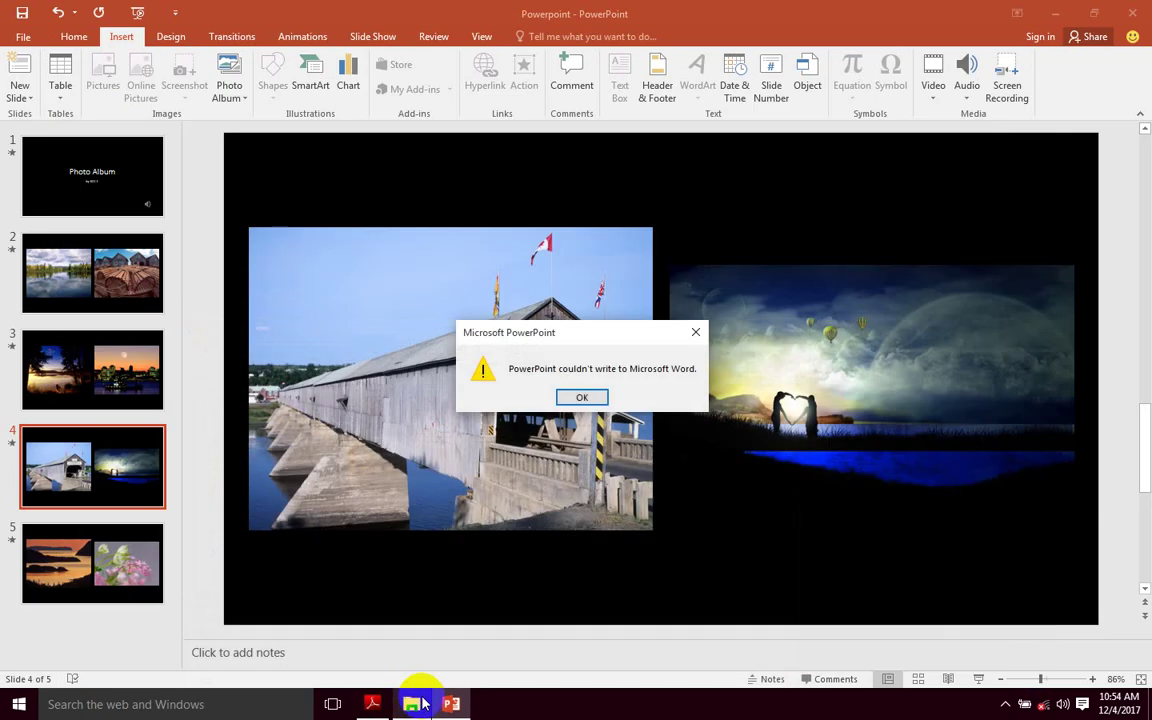
# Step: Dismiss the Word warning and check the 18.3 MB Handout file in the powerpoint folder
pyautogui.click(582, 399)
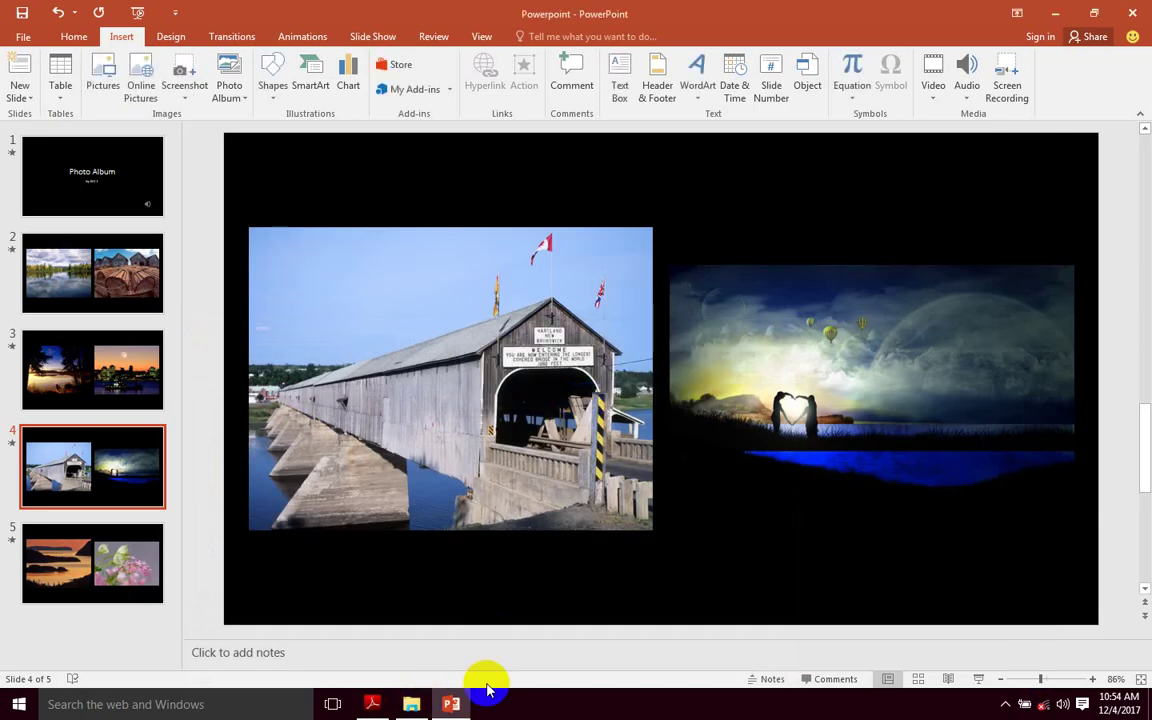
pyautogui.click(412, 705)
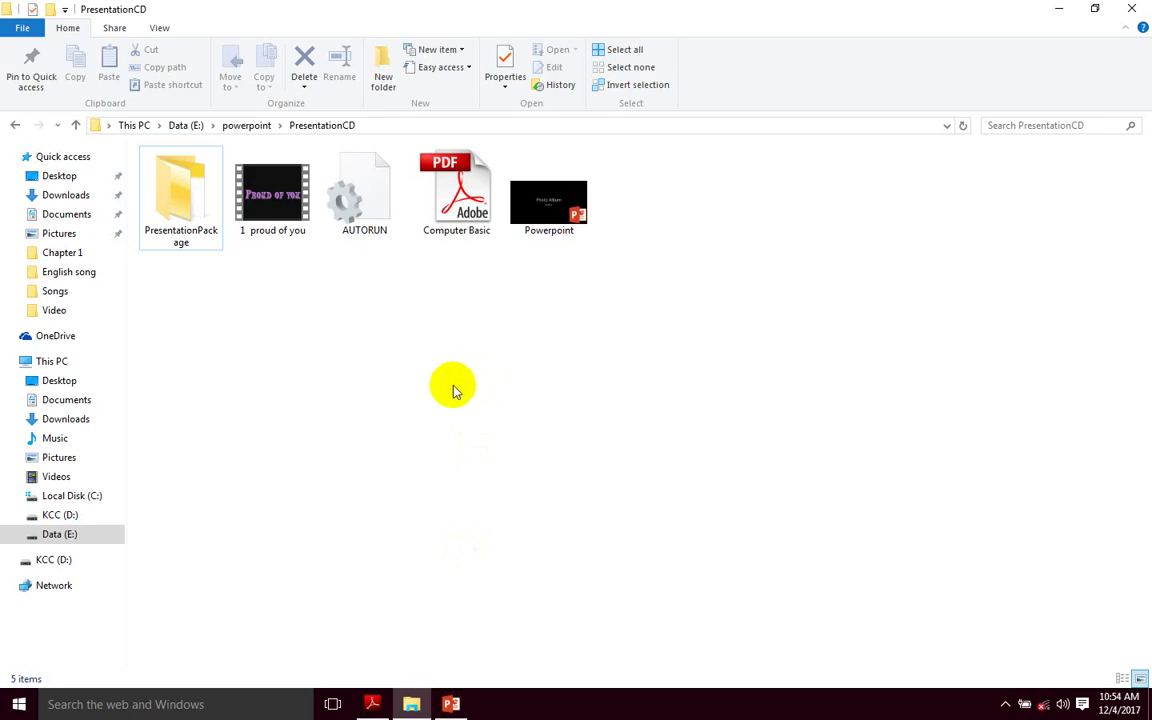
pyautogui.press('BackSpace')
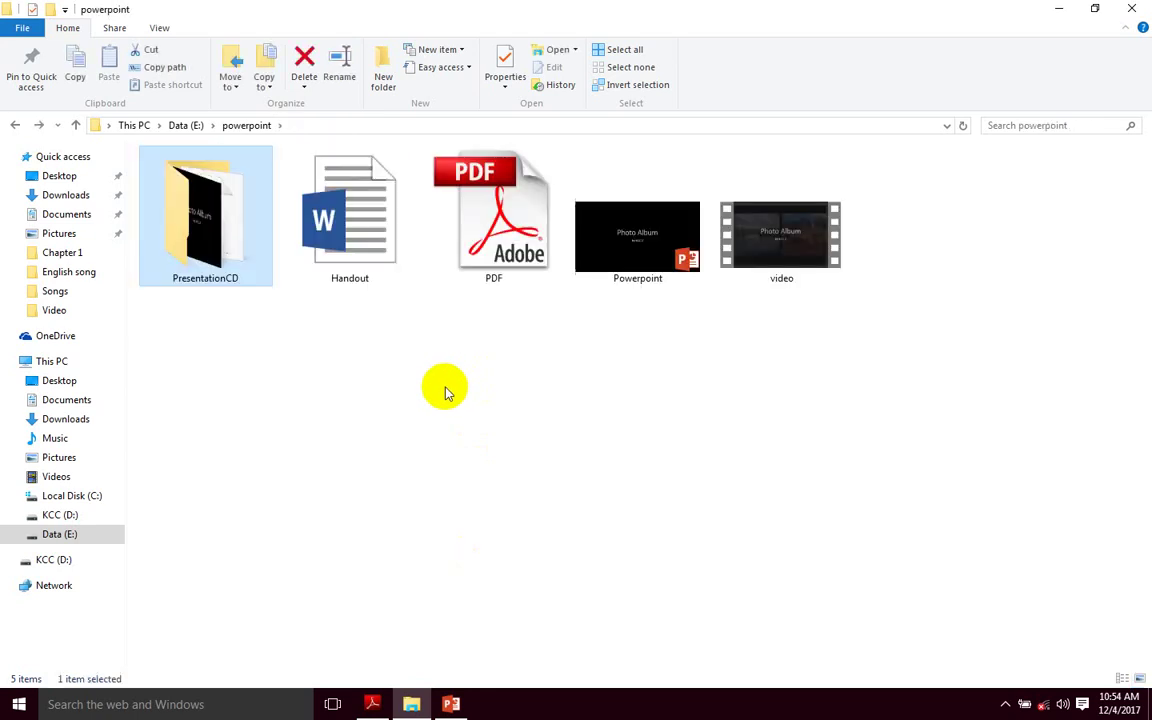
pyautogui.click(362, 218)
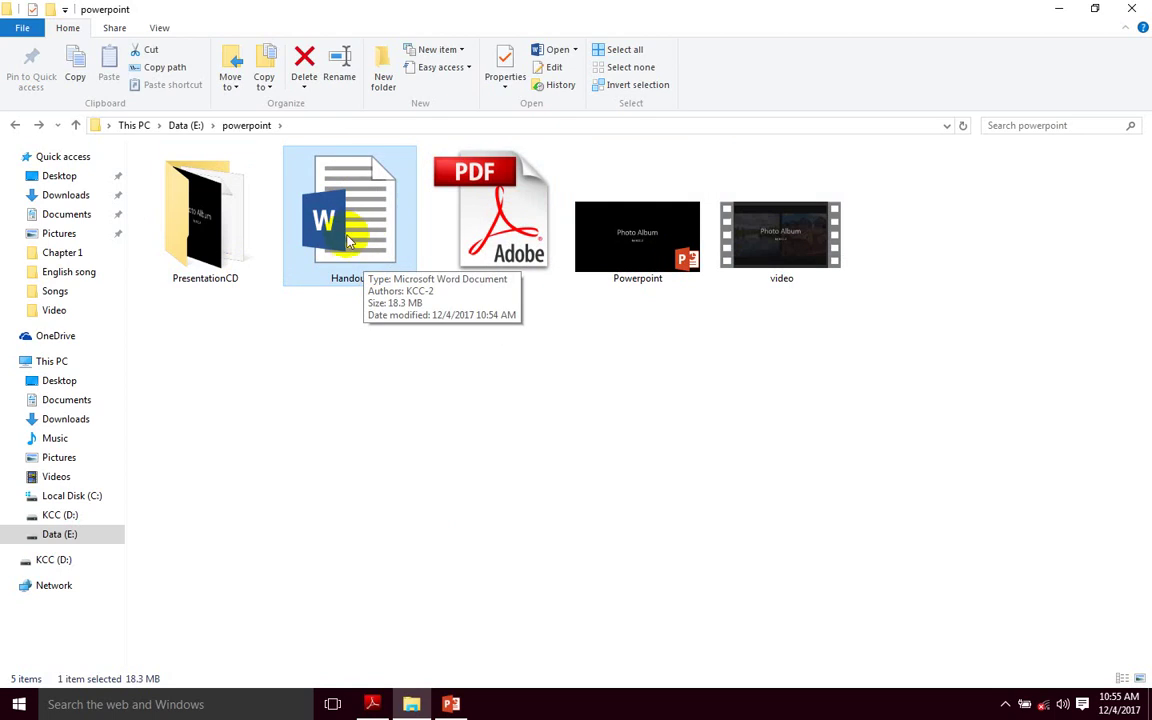
# Step: Review the tutorial PDF in Adobe Reader, then return to the Photo Album presentation
pyautogui.click(372, 704)
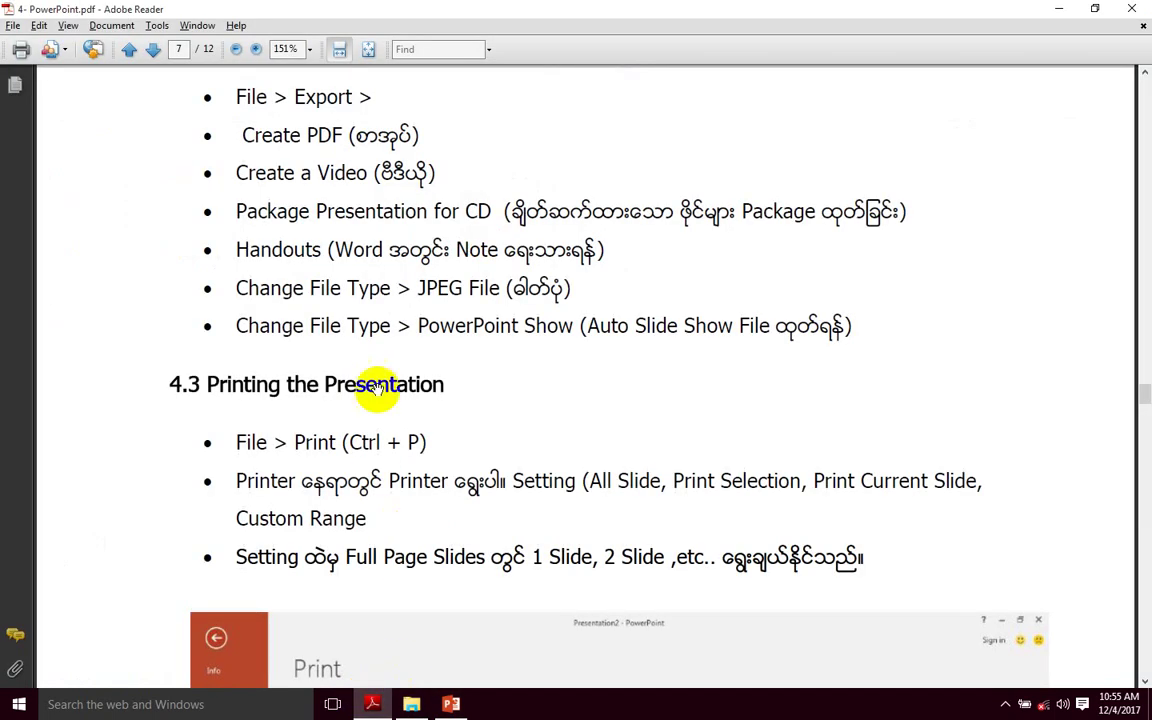
pyautogui.scroll(1, 436, 306)
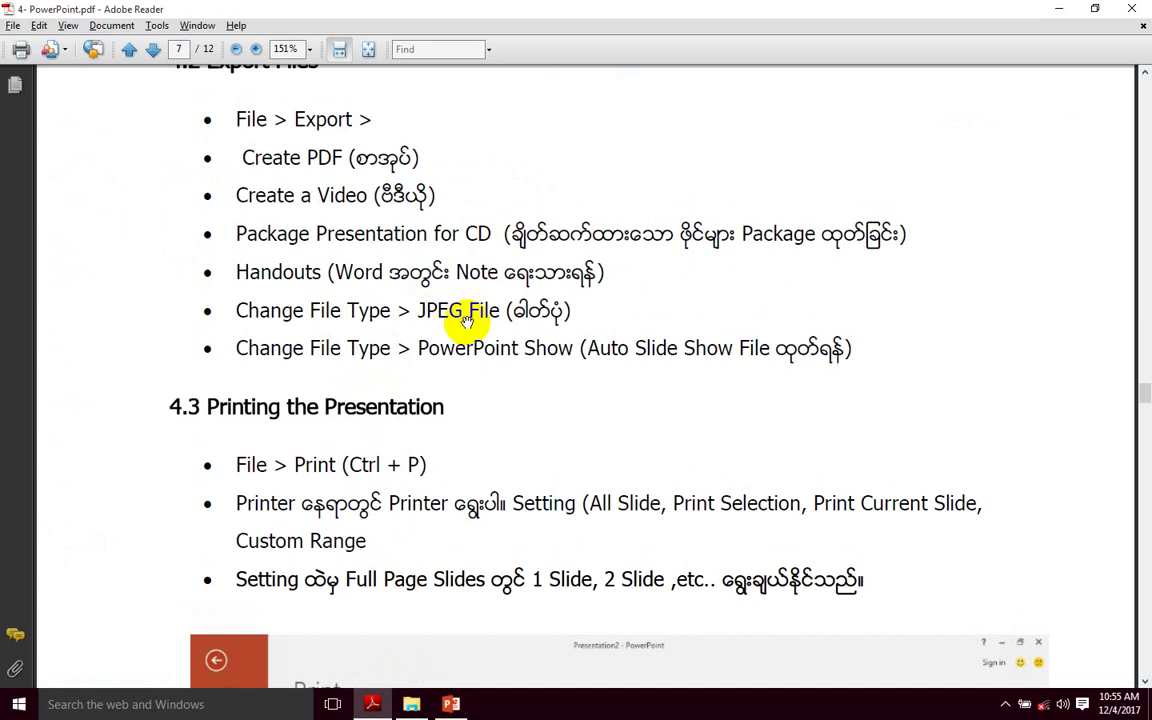
pyautogui.click(451, 704)
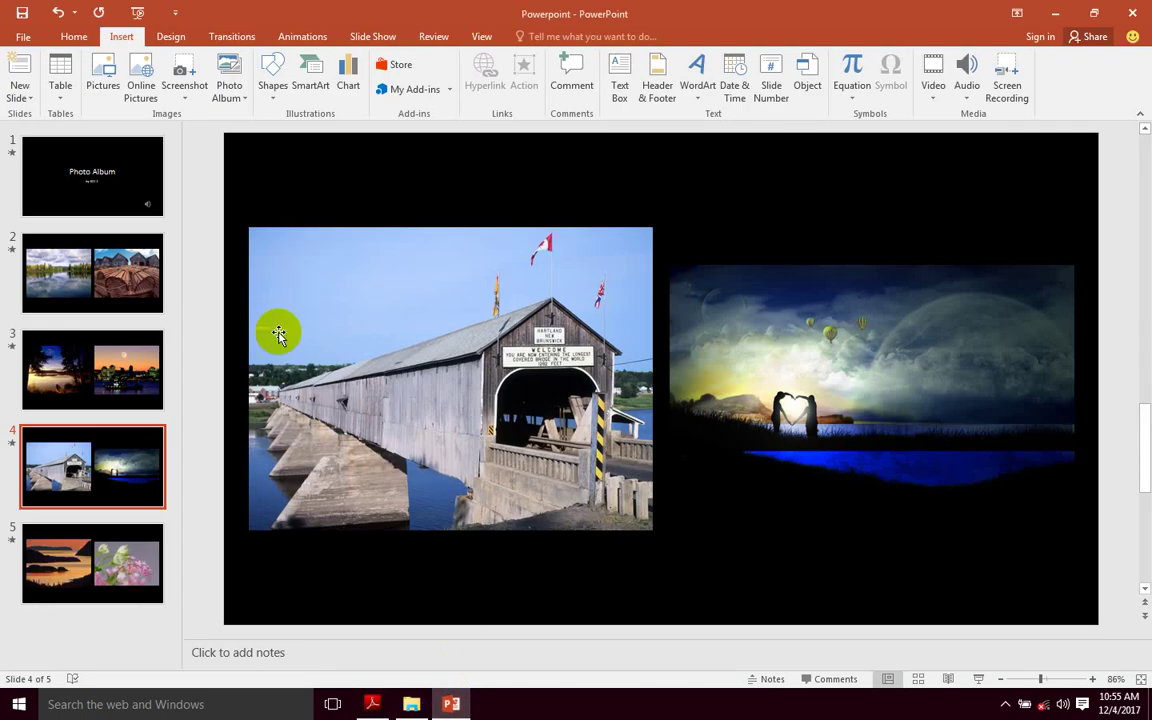
# Step: Save the presentation and choose JPEG as the export file type
pyautogui.click(24, 13)
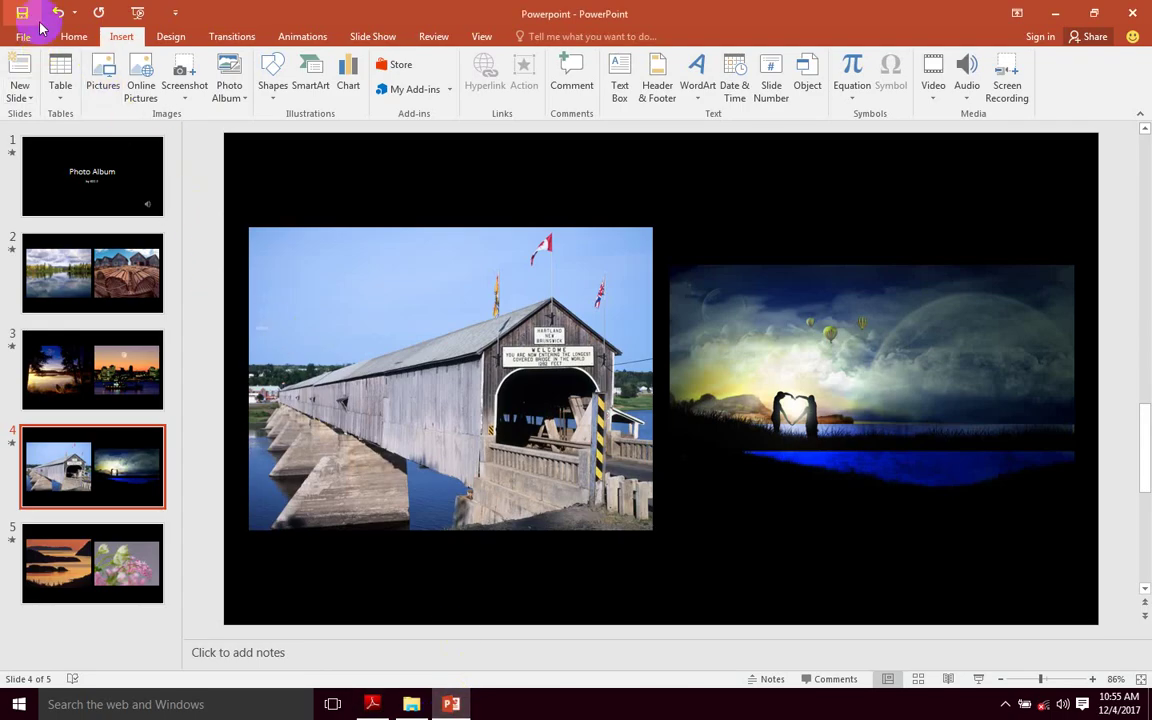
pyautogui.click(31, 36)
pyautogui.click(36, 290)
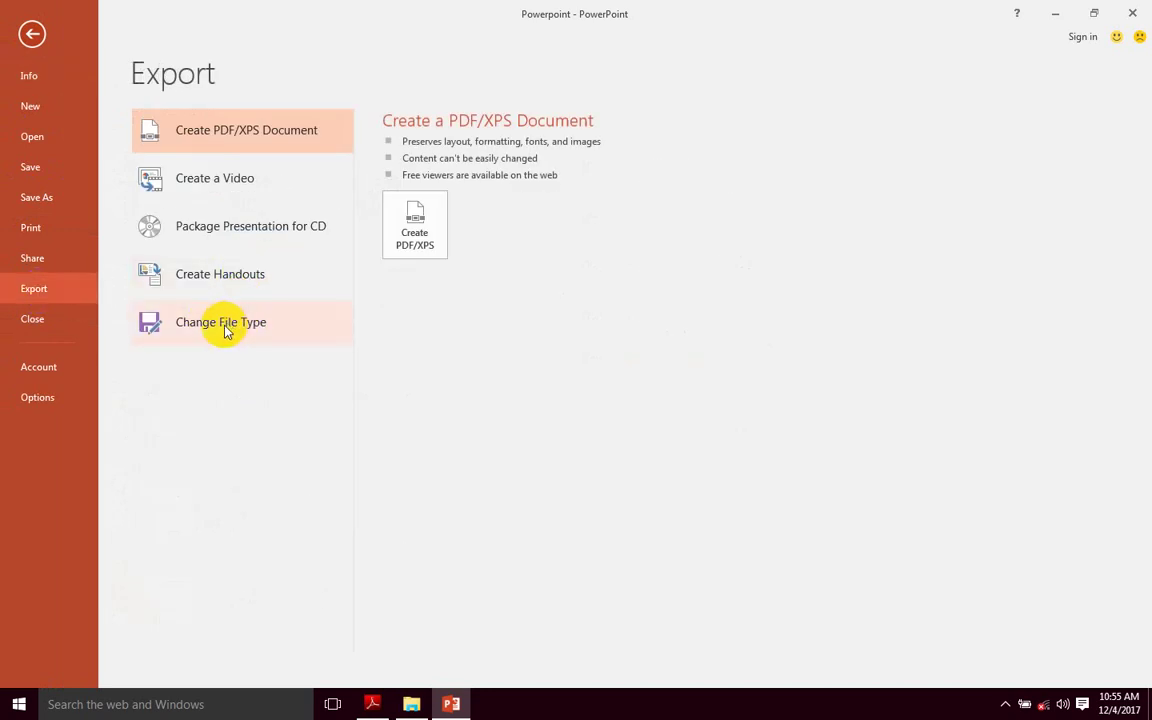
pyautogui.click(226, 330)
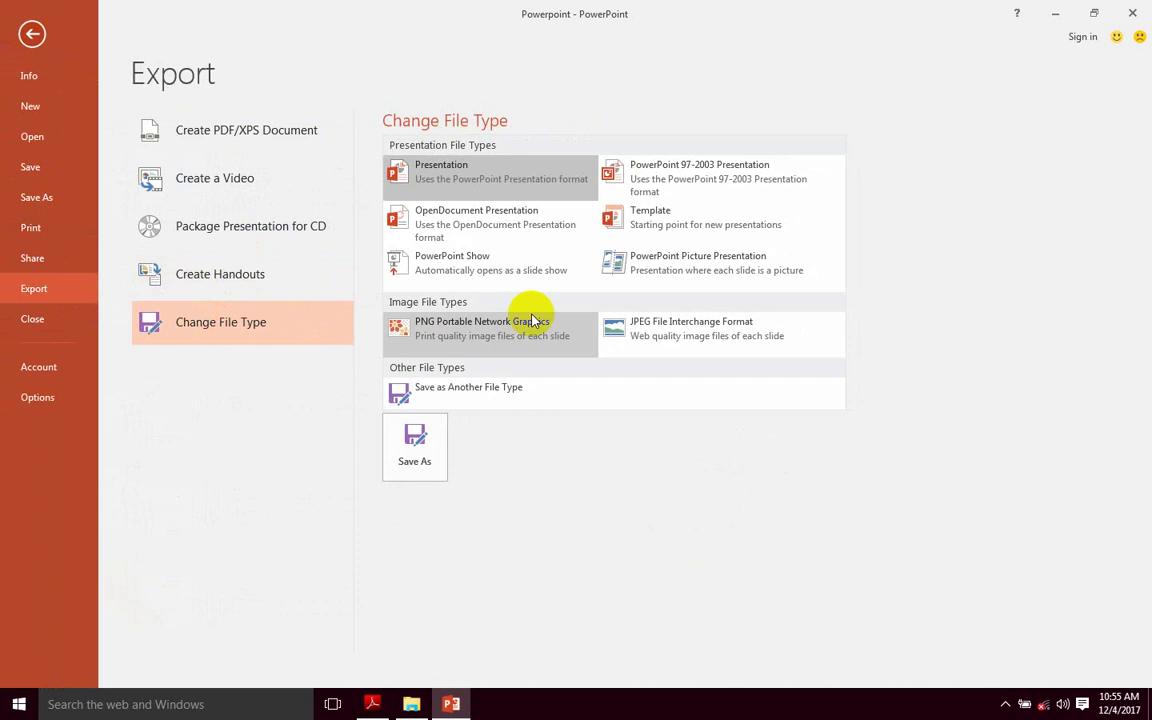
pyautogui.click(698, 338)
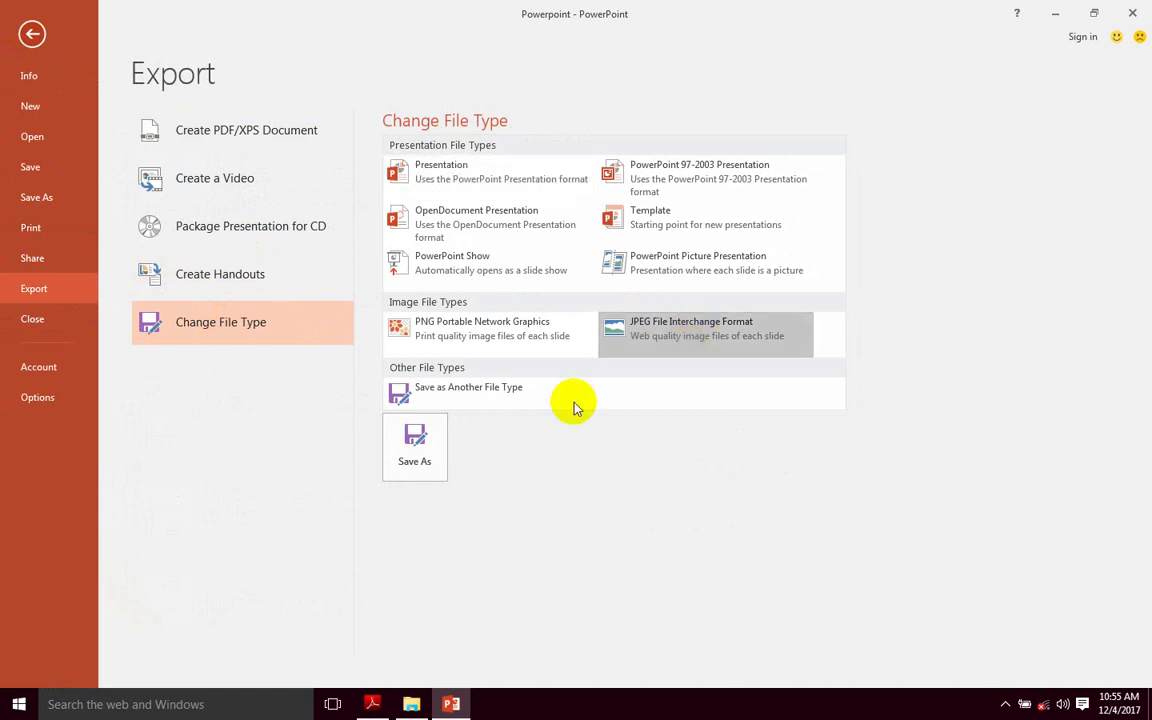
# Step: Export all slides as JPEG images into a new folder named Photo
pyautogui.click(414, 445)
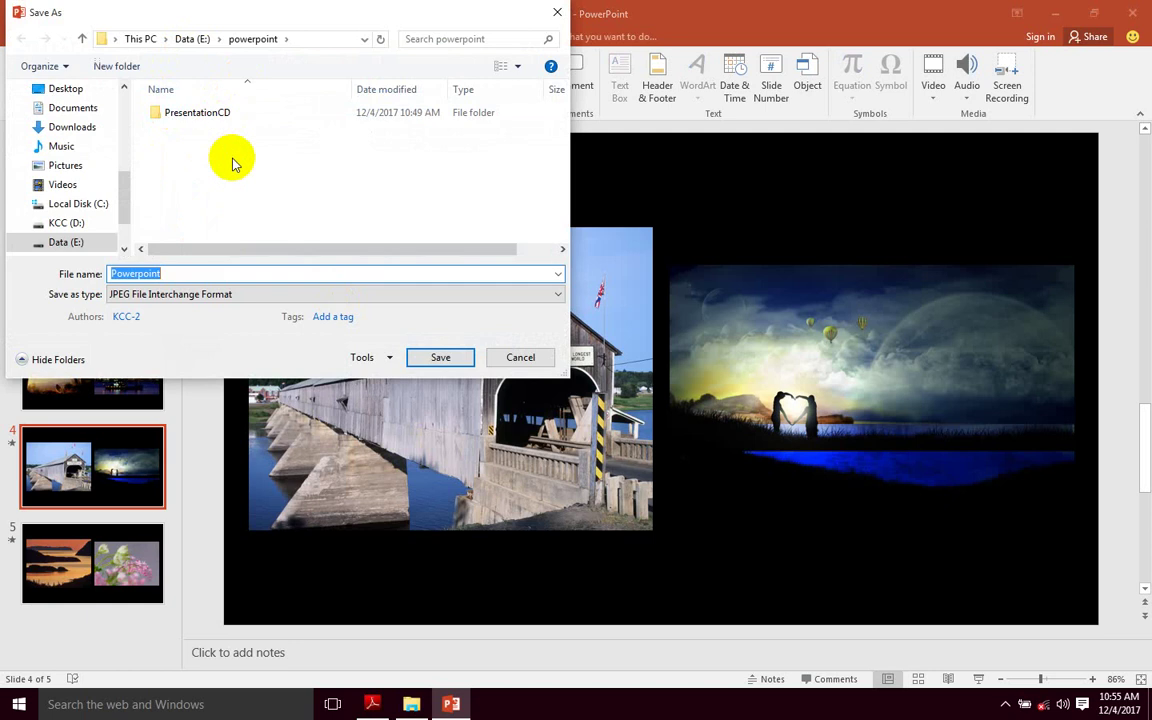
pyautogui.write('Photo')
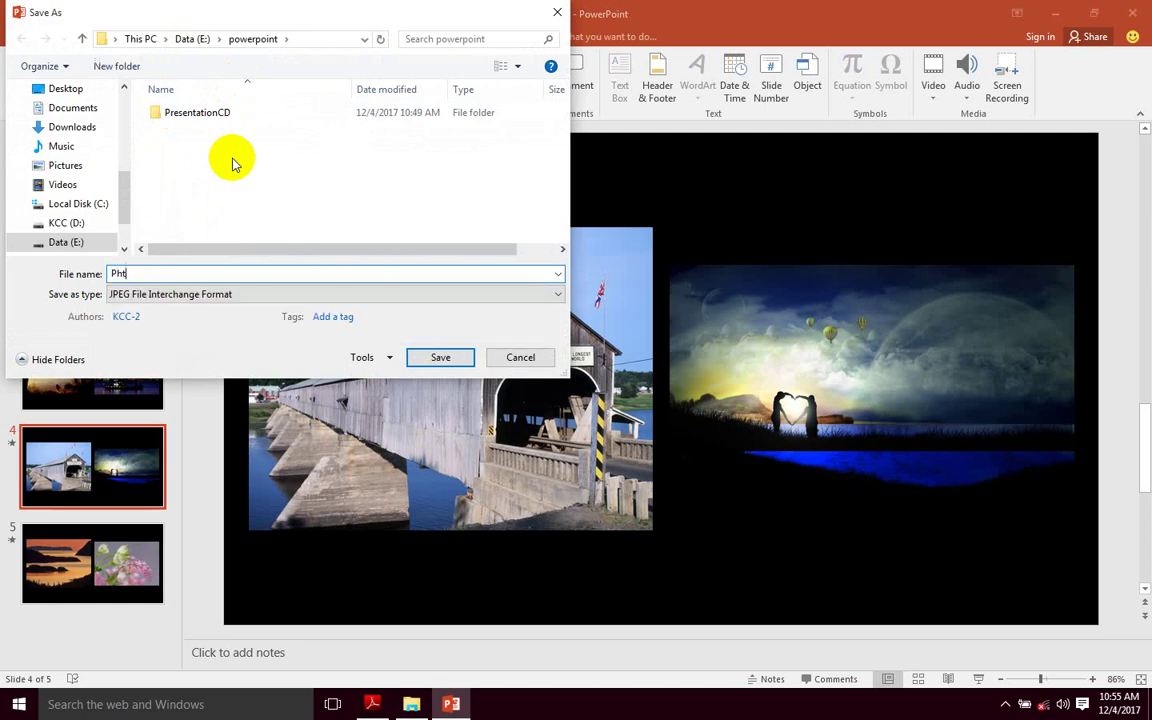
pyautogui.click(452, 357)
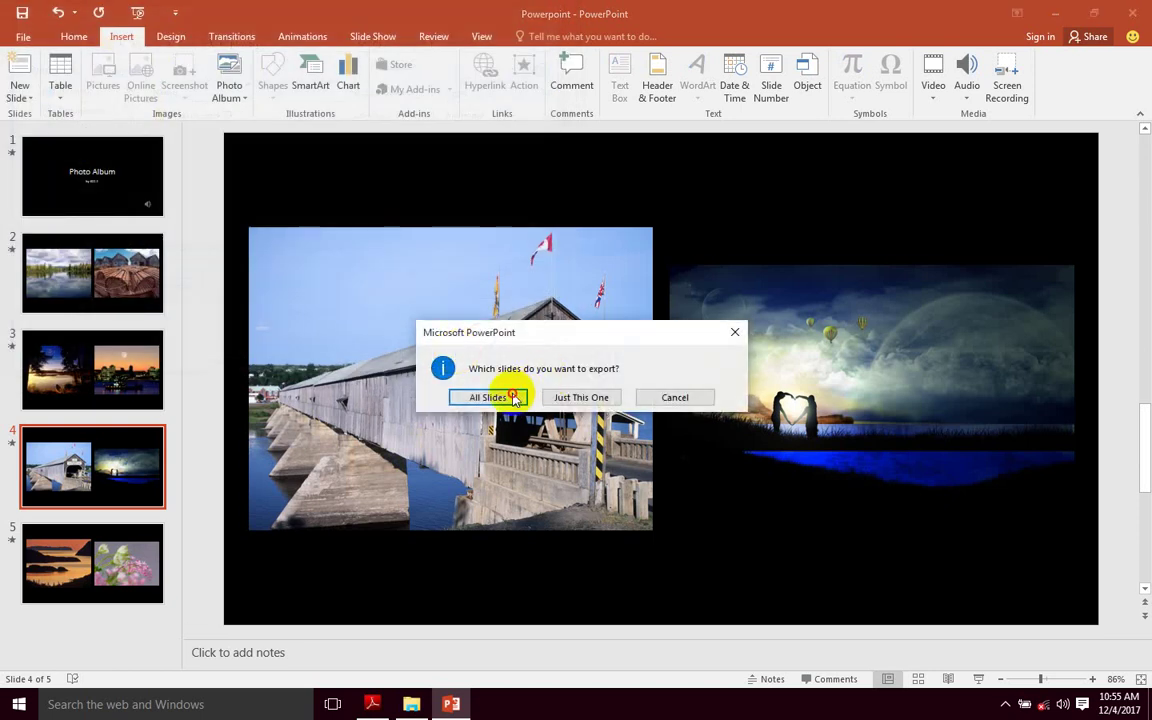
pyautogui.click(514, 398)
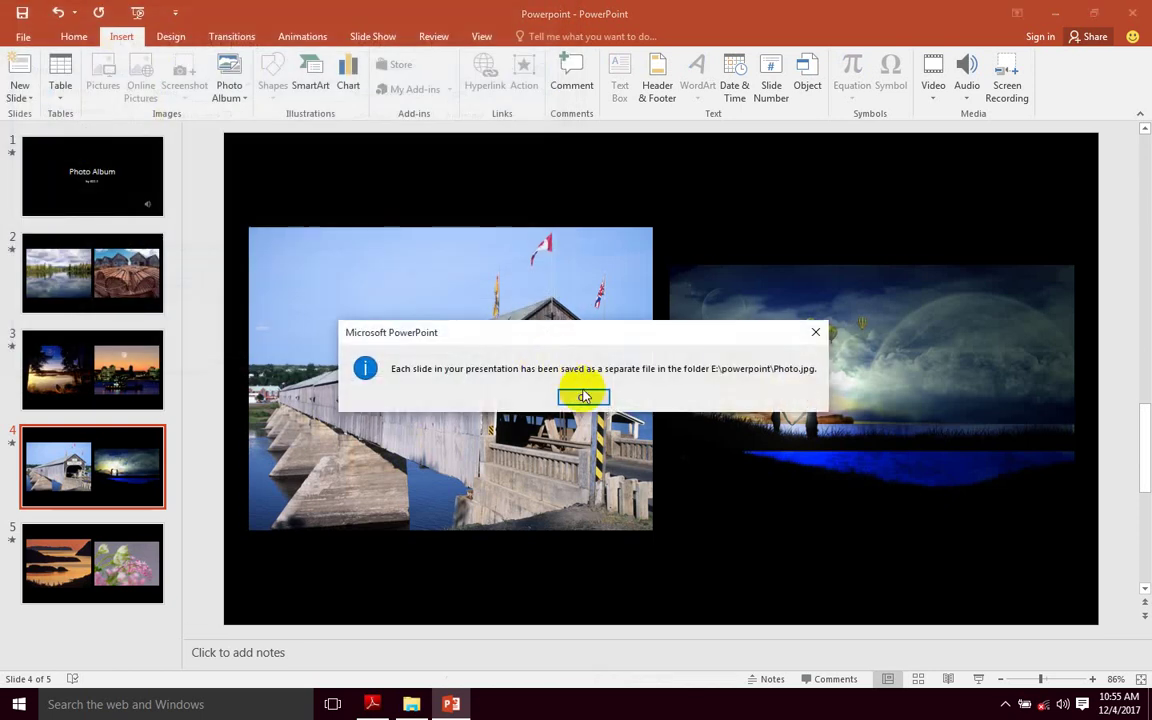
pyautogui.click(524, 360)
pyautogui.click(413, 705)
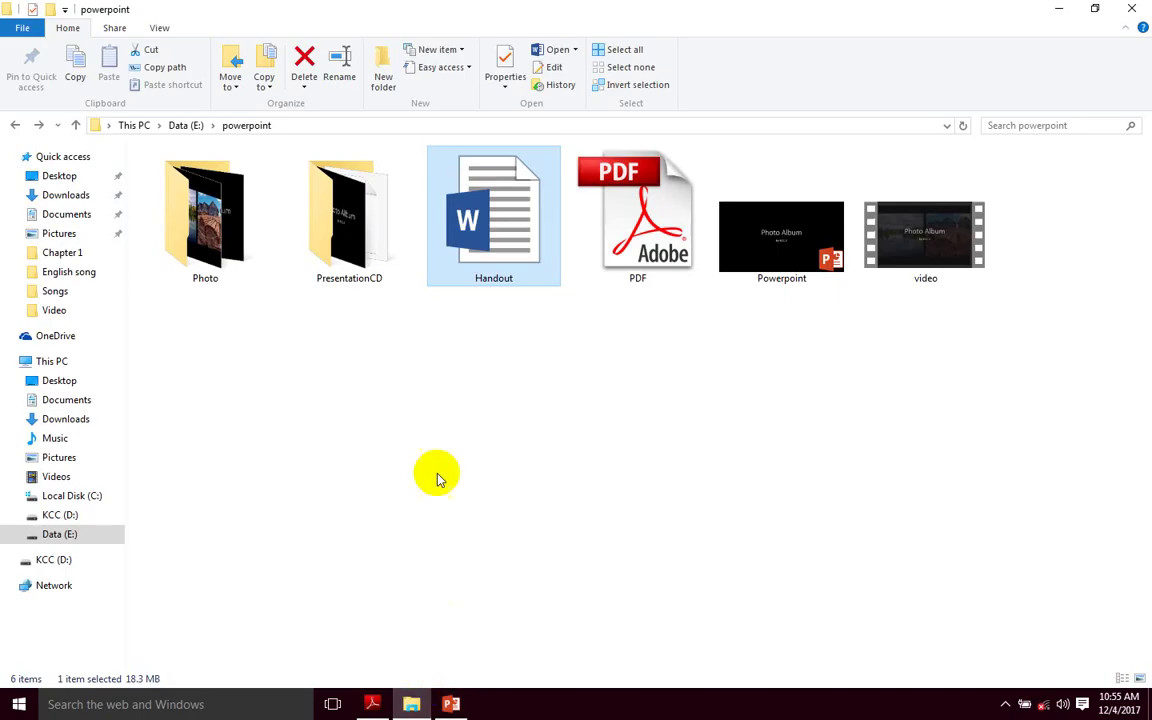
# Step: Open the Photo folder and show its contents as extra large icons
pyautogui.click(222, 237)
pyautogui.doubleClick(222, 237)
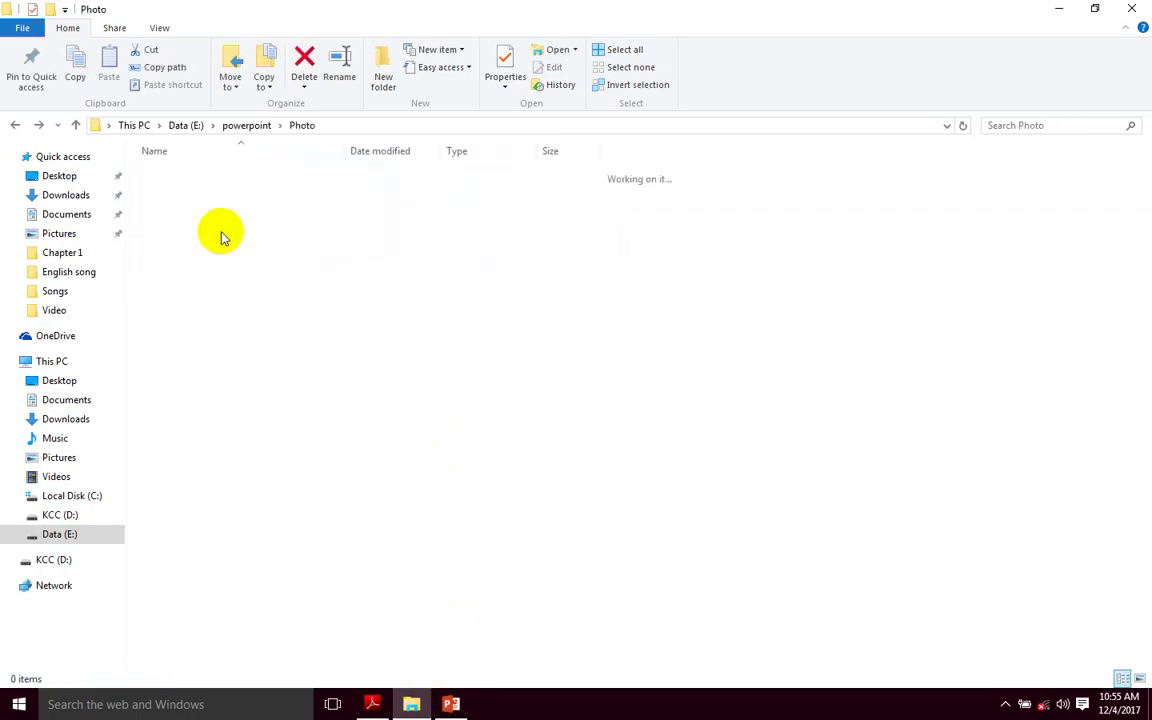
pyautogui.rightClick(248, 289)
pyautogui.moveTo(284, 298)
pyautogui.click(488, 297)
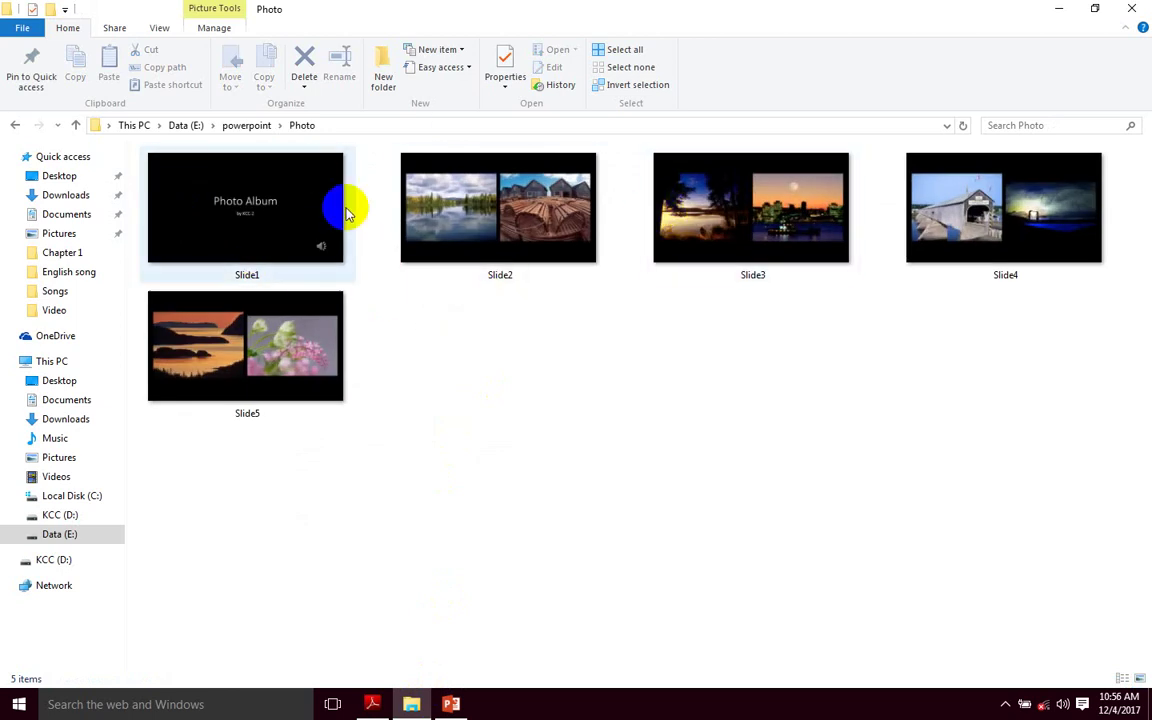
# Step: Inspect the Slide1 through Slide4 images, then go back to the powerpoint folder
pyautogui.click(293, 220)
pyautogui.click(425, 178)
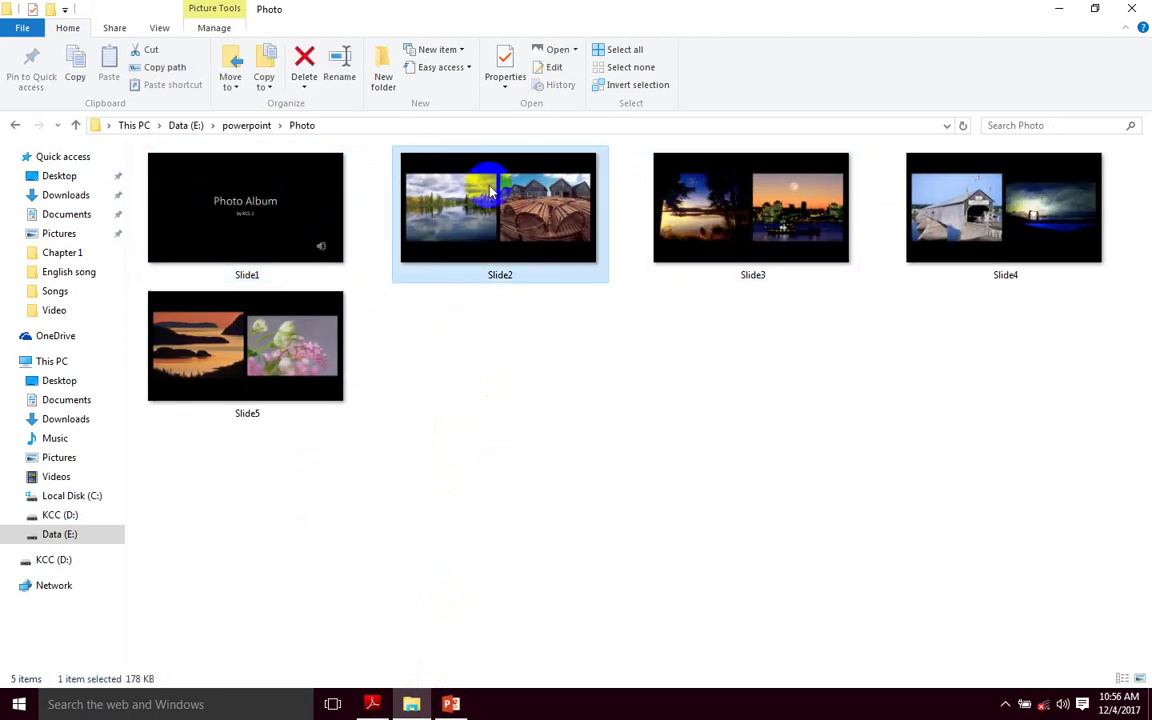
pyautogui.click(645, 190)
pyautogui.click(995, 208)
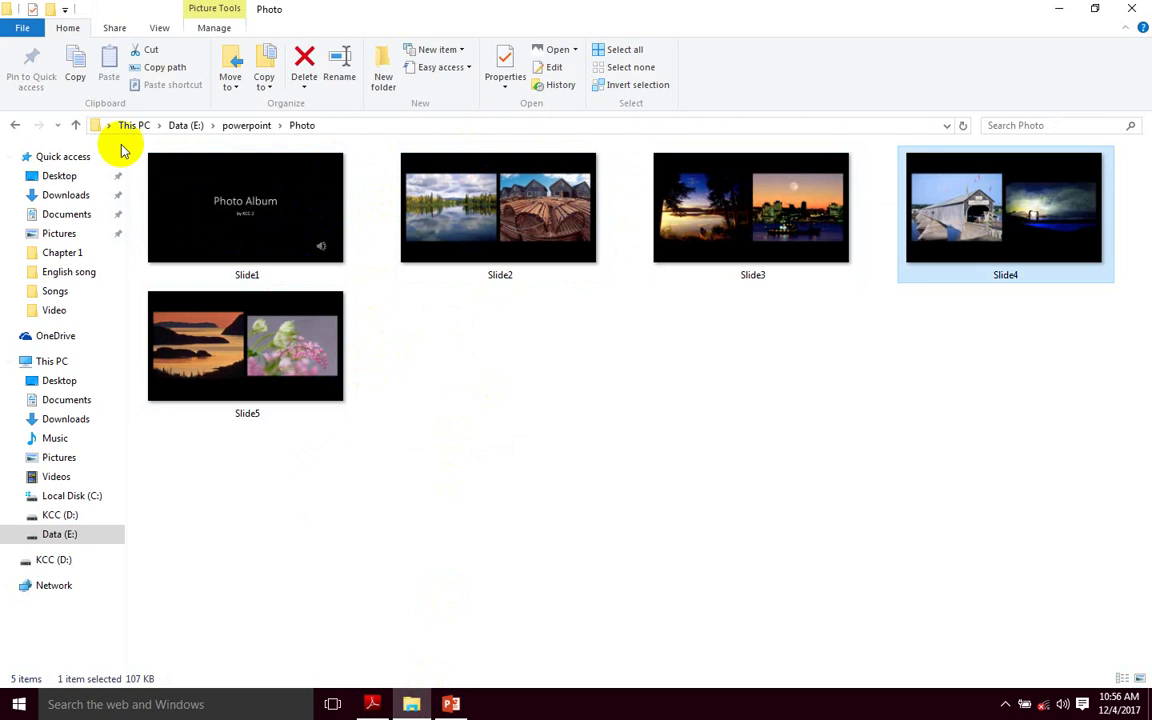
pyautogui.click(15, 125)
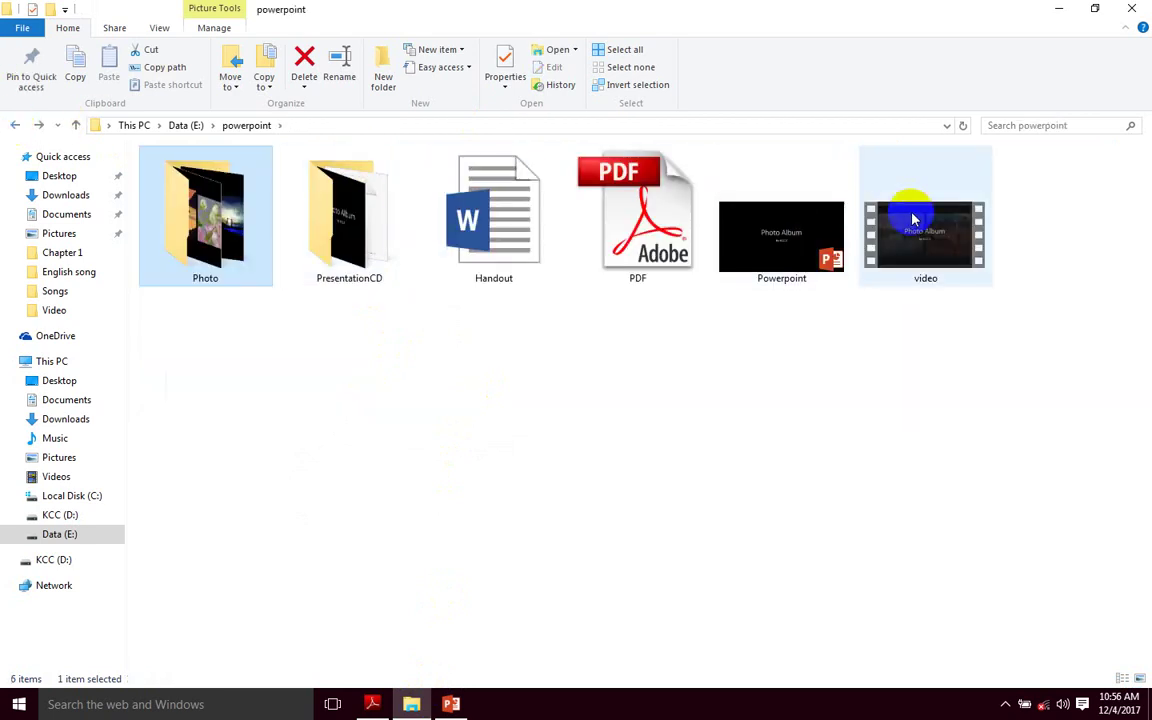
# Step: Scroll through the tutorial PDF's Export Files list, then return to File Explorer
pyautogui.click(372, 704)
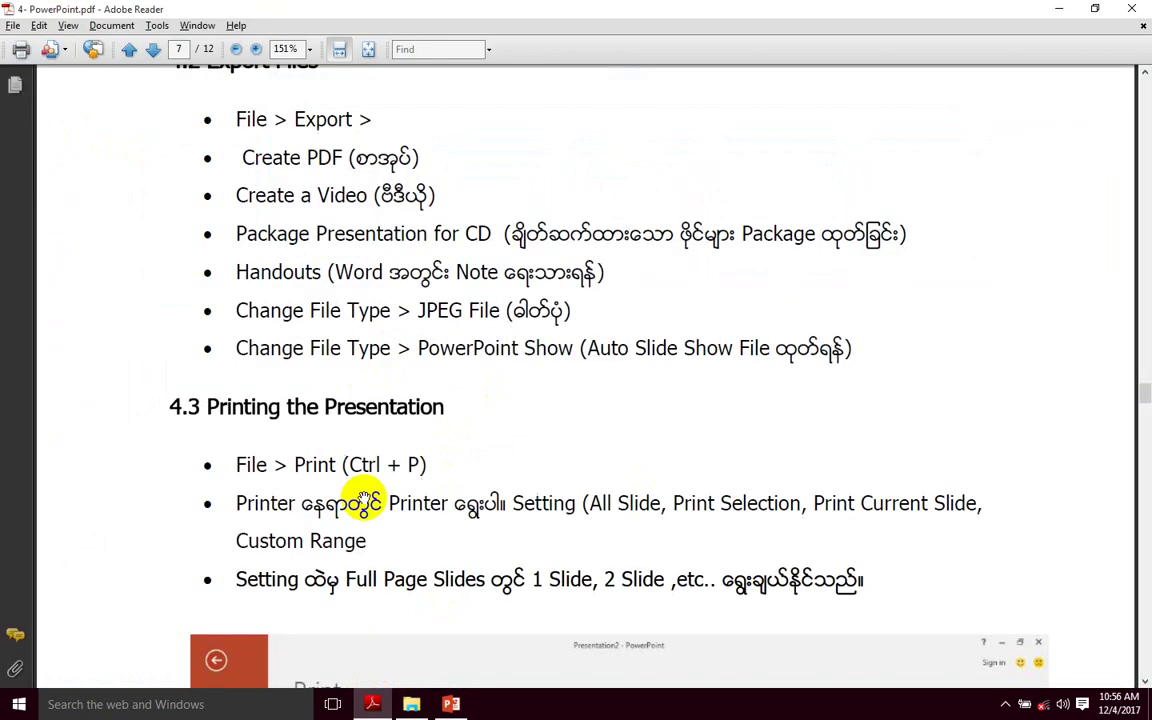
pyautogui.scroll(-1, 395, 353)
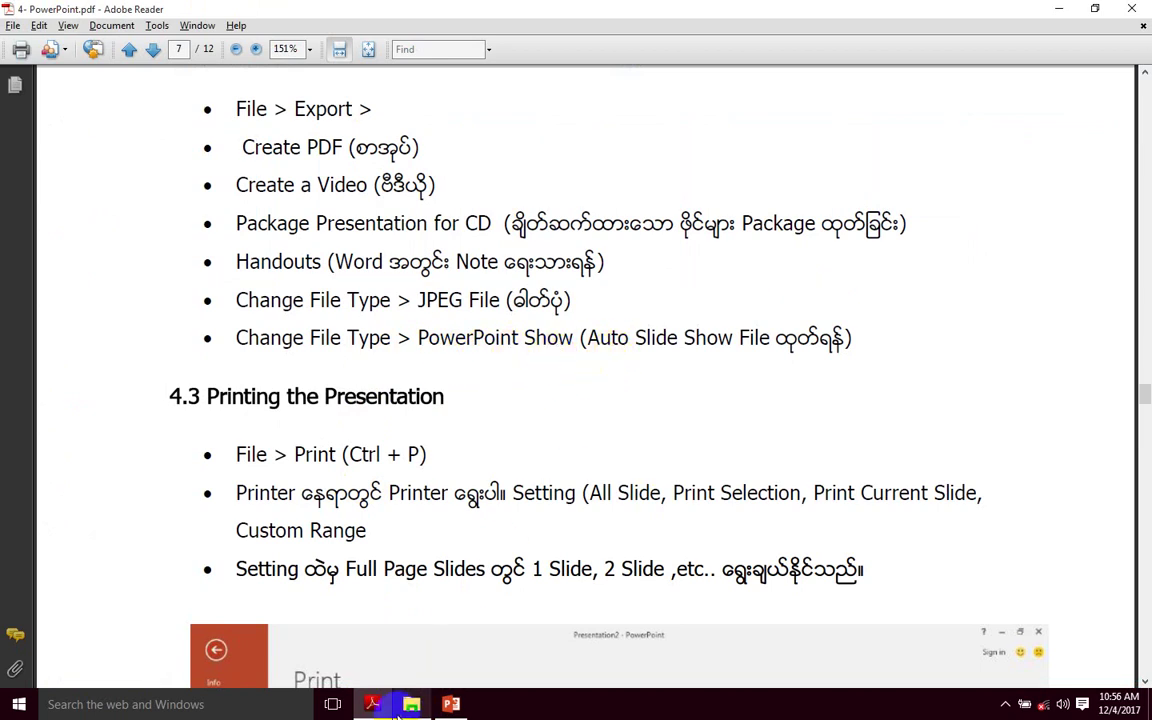
pyautogui.hotkey('alt', 'Tab')
# Step: Reopen the powerpoint folder from Data (E:) and select the 6.50 MB Powerpoint presentation file
pyautogui.click(540, 388)
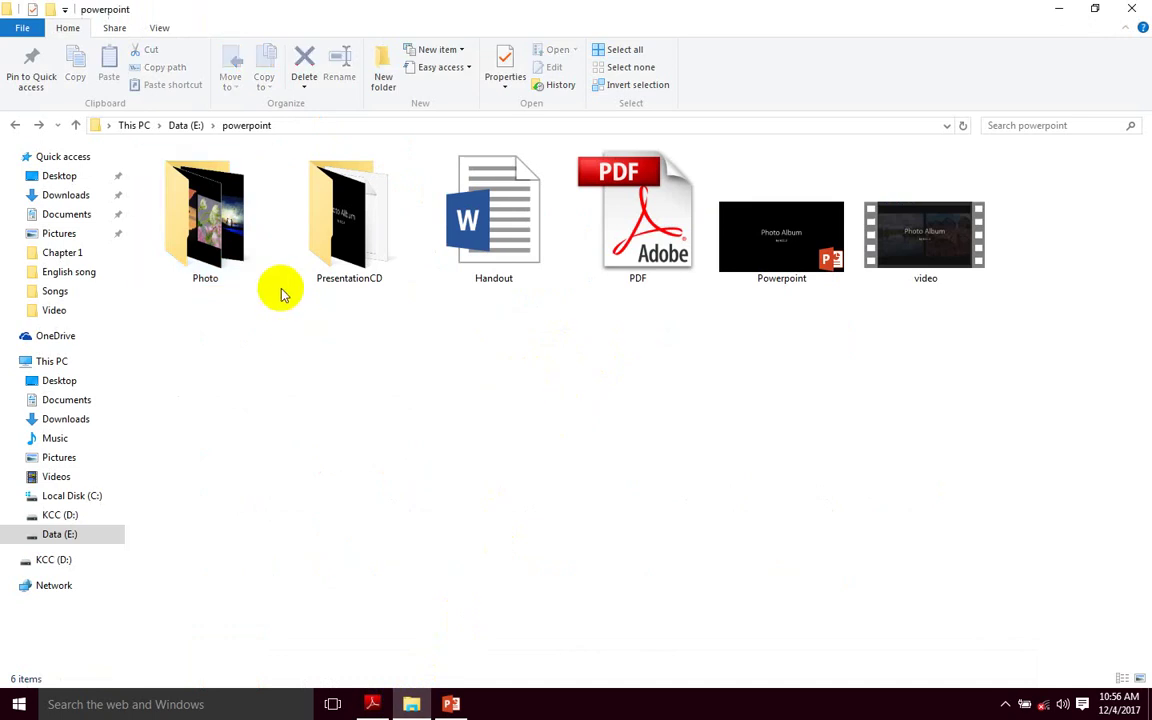
pyautogui.click(188, 125)
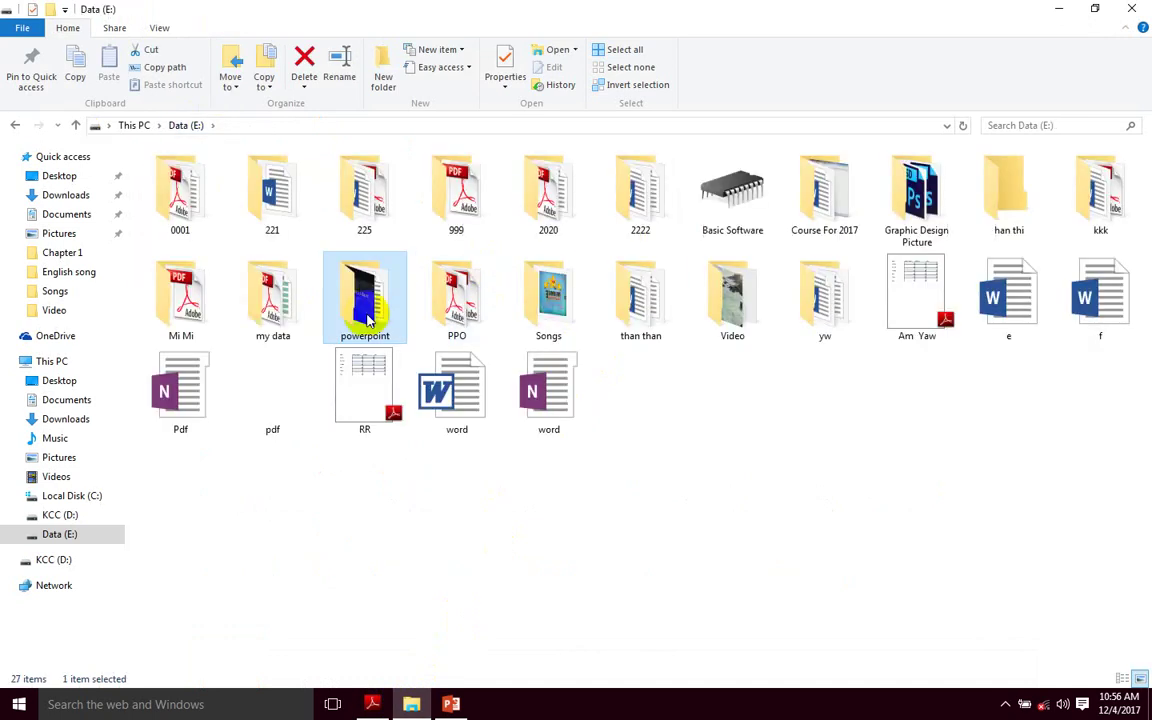
pyautogui.doubleClick(378, 285)
pyautogui.click(748, 236)
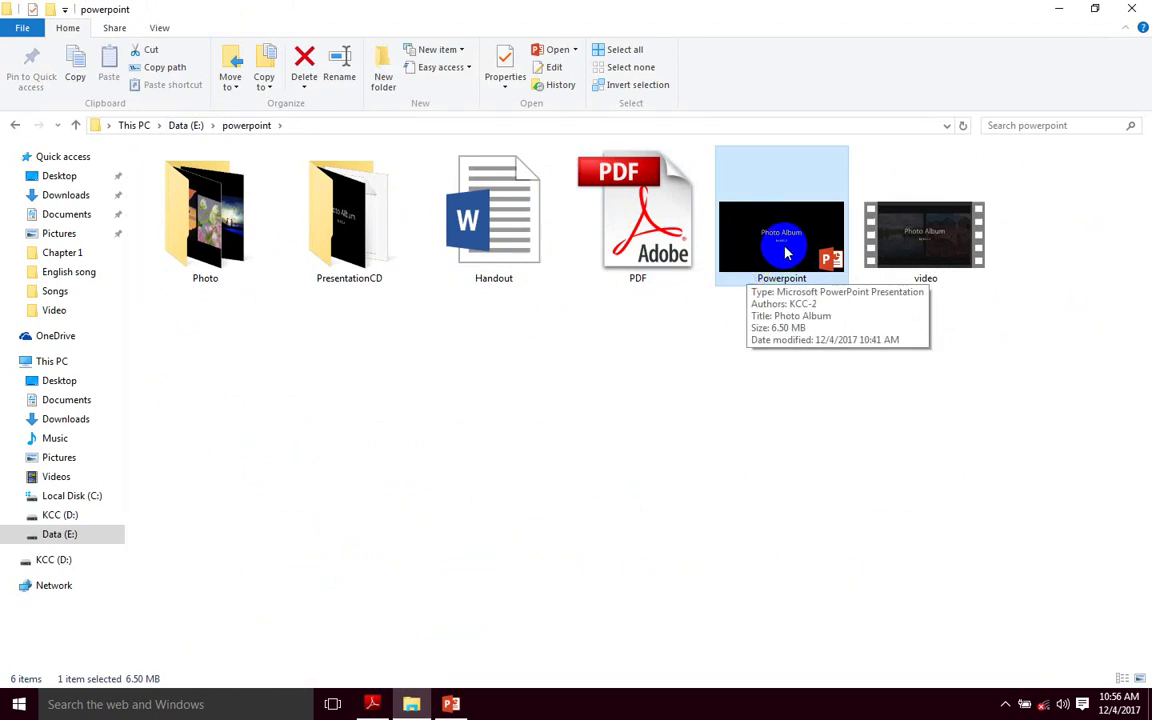
# Step: Return to PowerPoint and select the Photo Album title slide
pyautogui.click(451, 704)
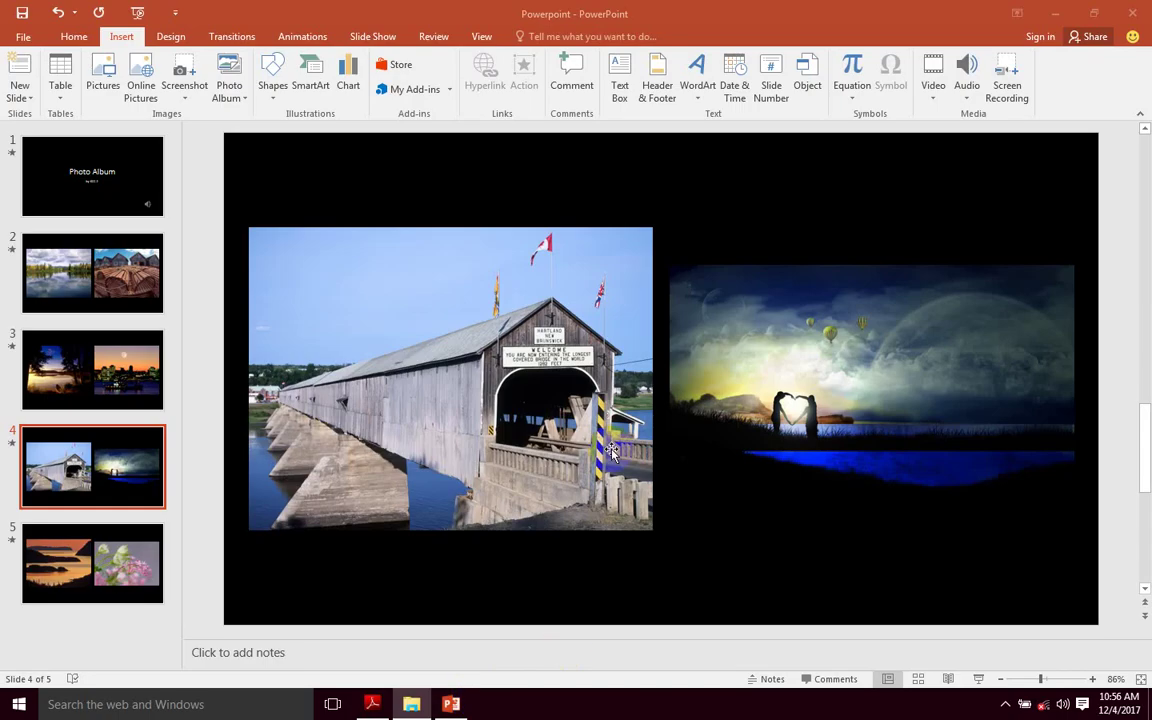
pyautogui.click(54, 170)
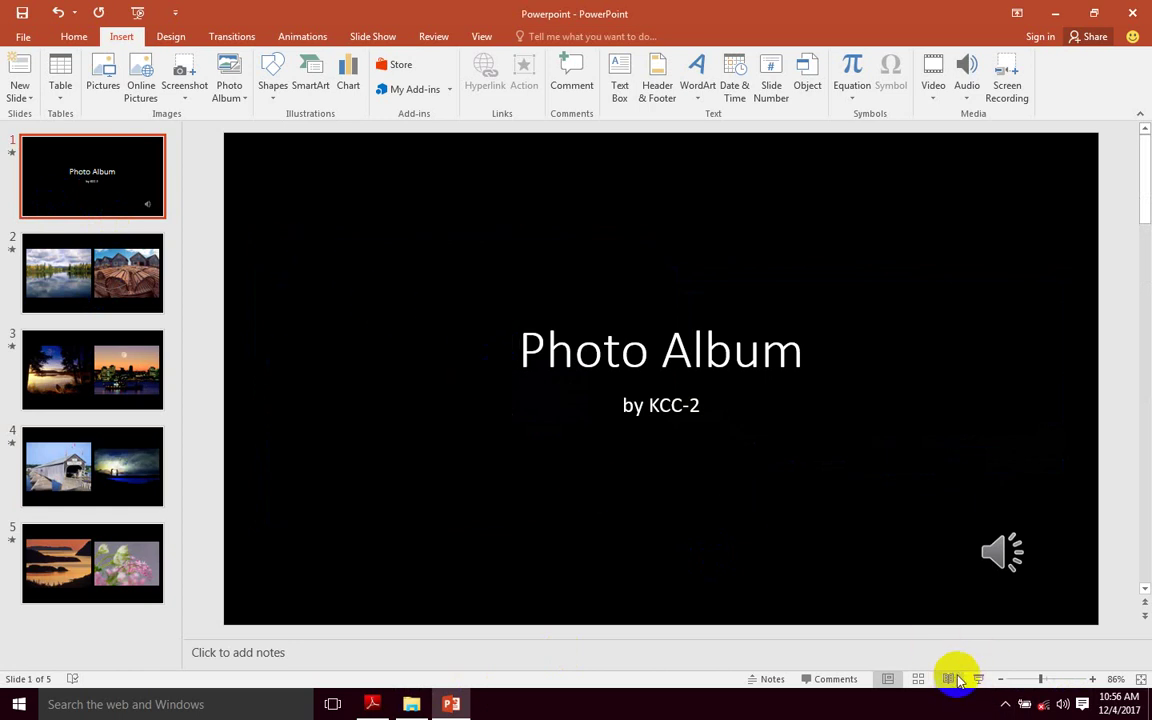
pyautogui.moveTo(452, 706)
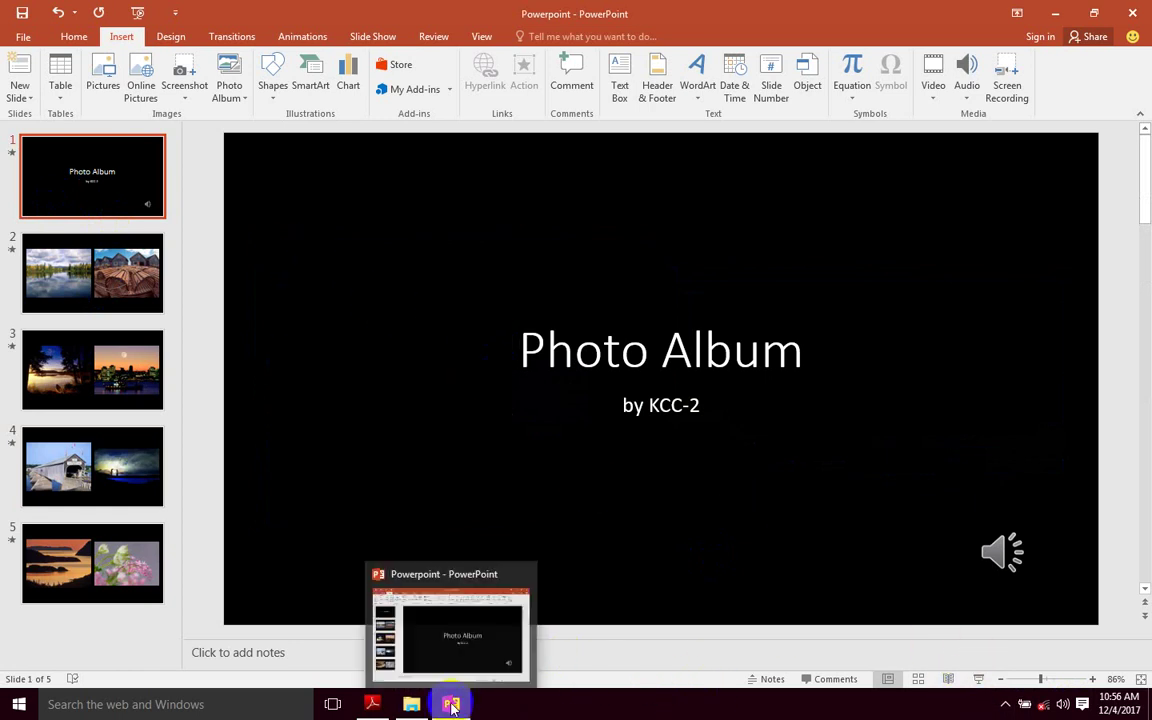
pyautogui.click(411, 704)
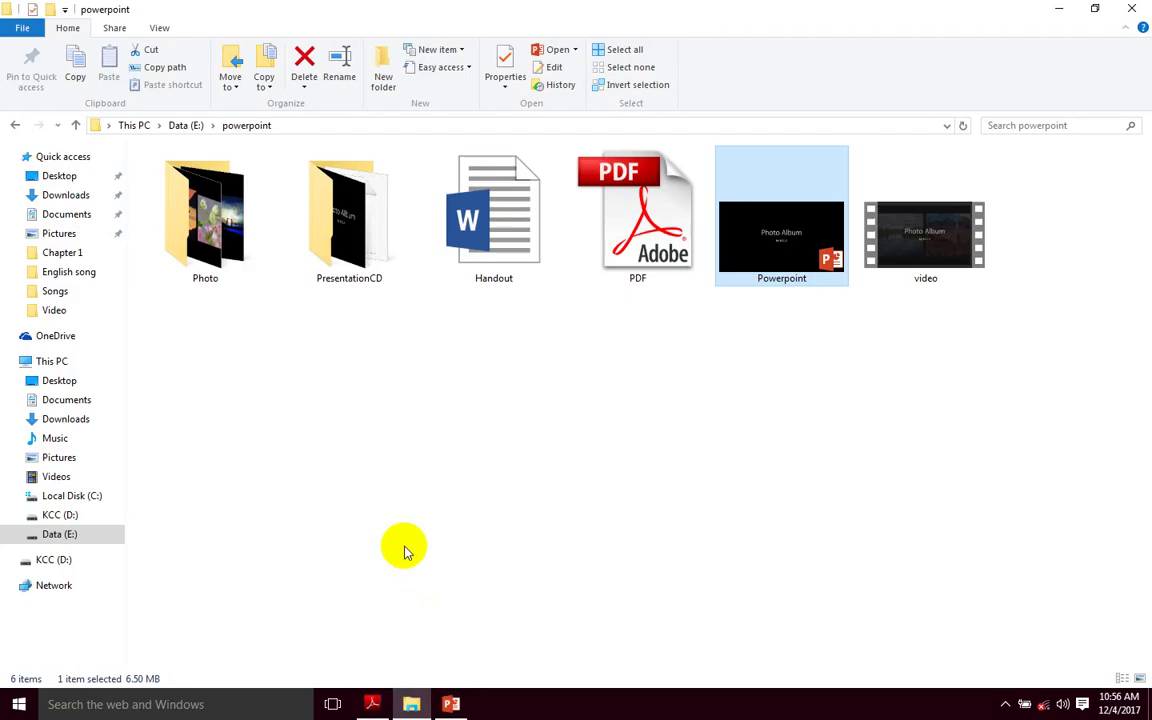
pyautogui.click(450, 702)
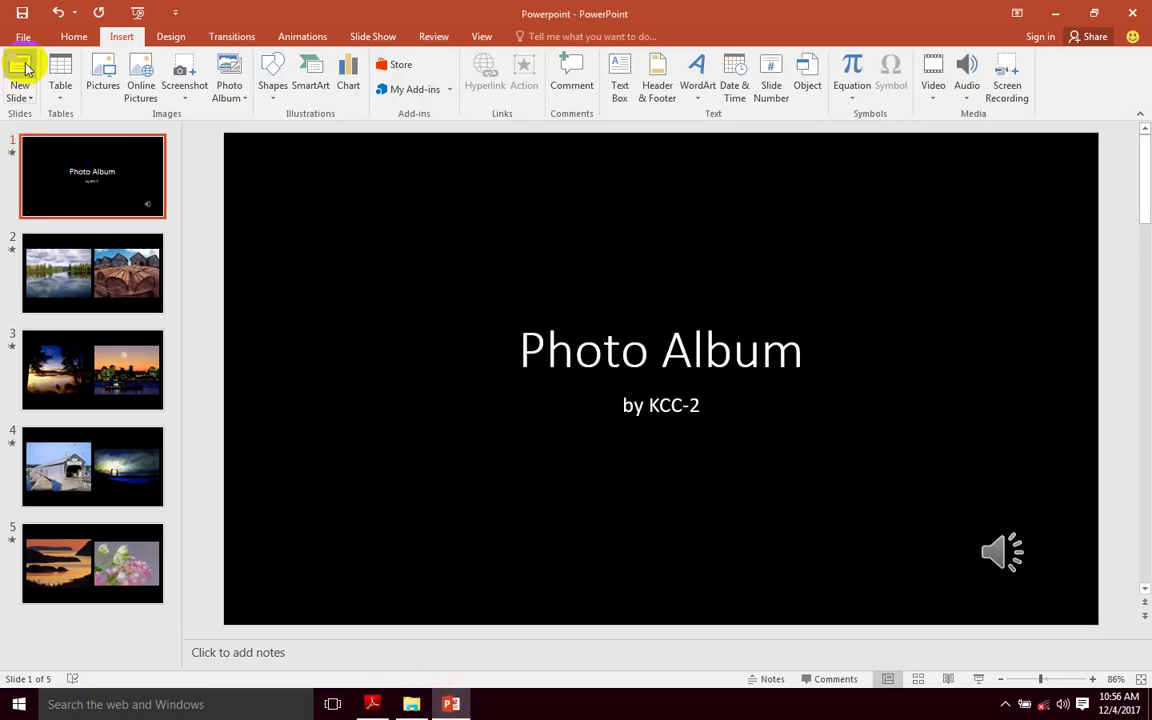
# Step: Export the album as a PowerPoint Show named 'Powerpoint show' in the powerpoint folder
pyautogui.click(21, 37)
pyautogui.click(44, 290)
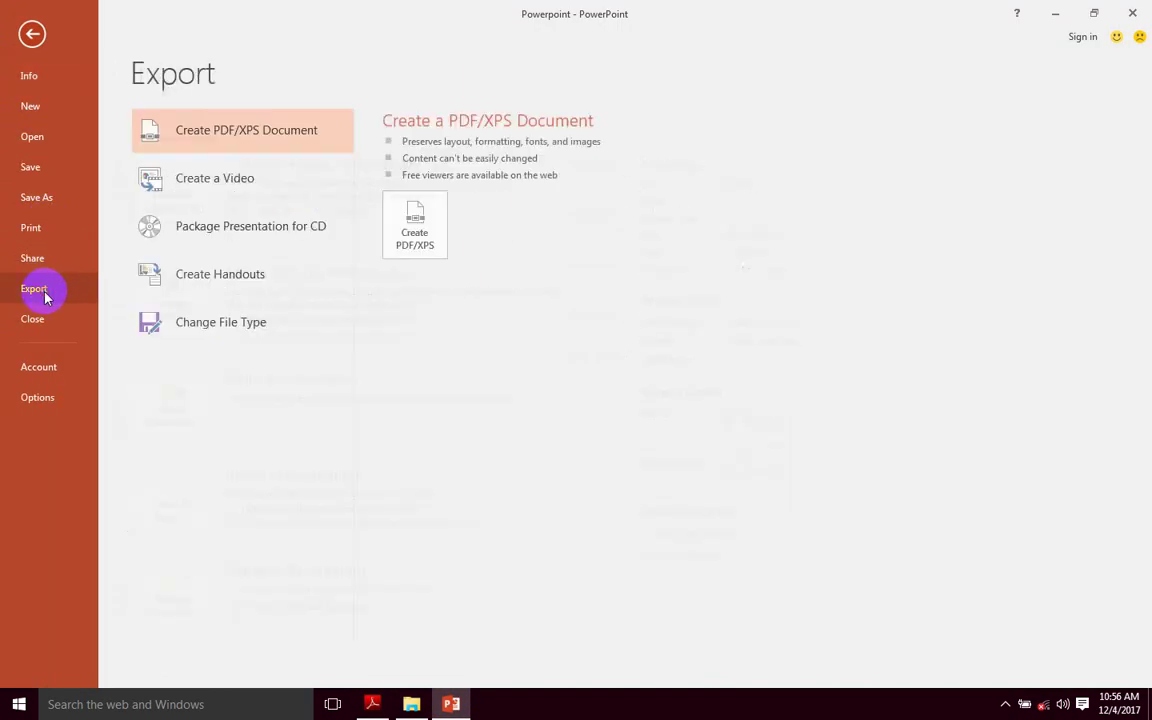
pyautogui.click(240, 323)
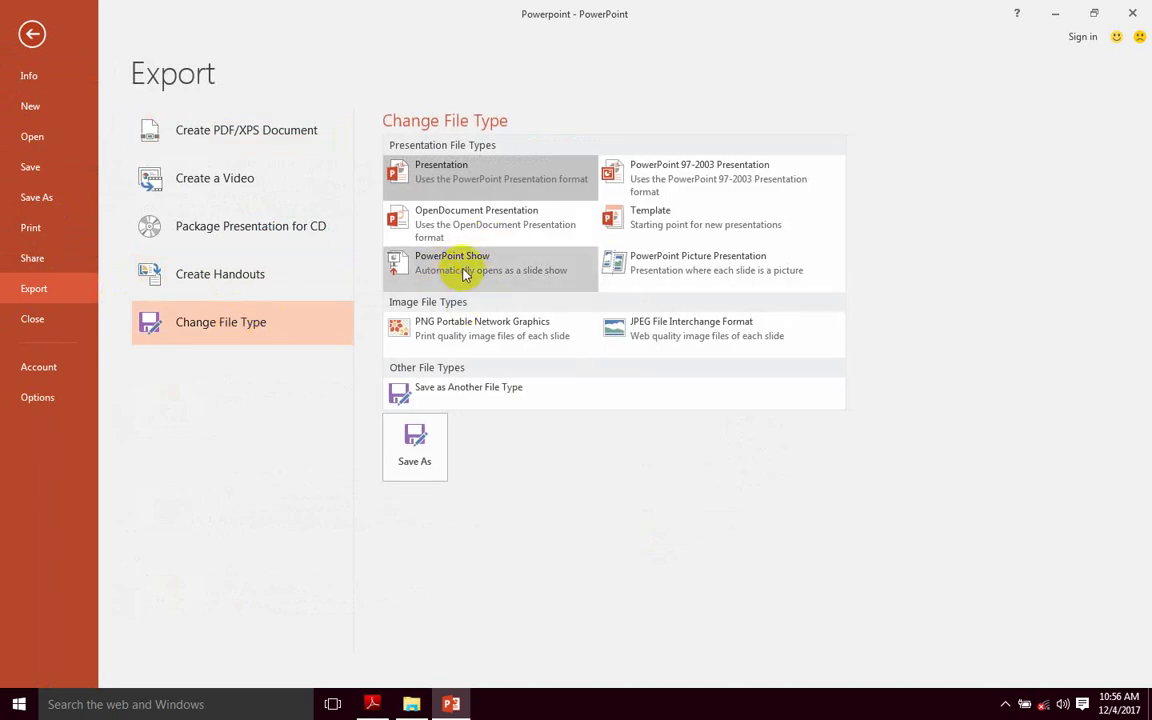
pyautogui.click(463, 274)
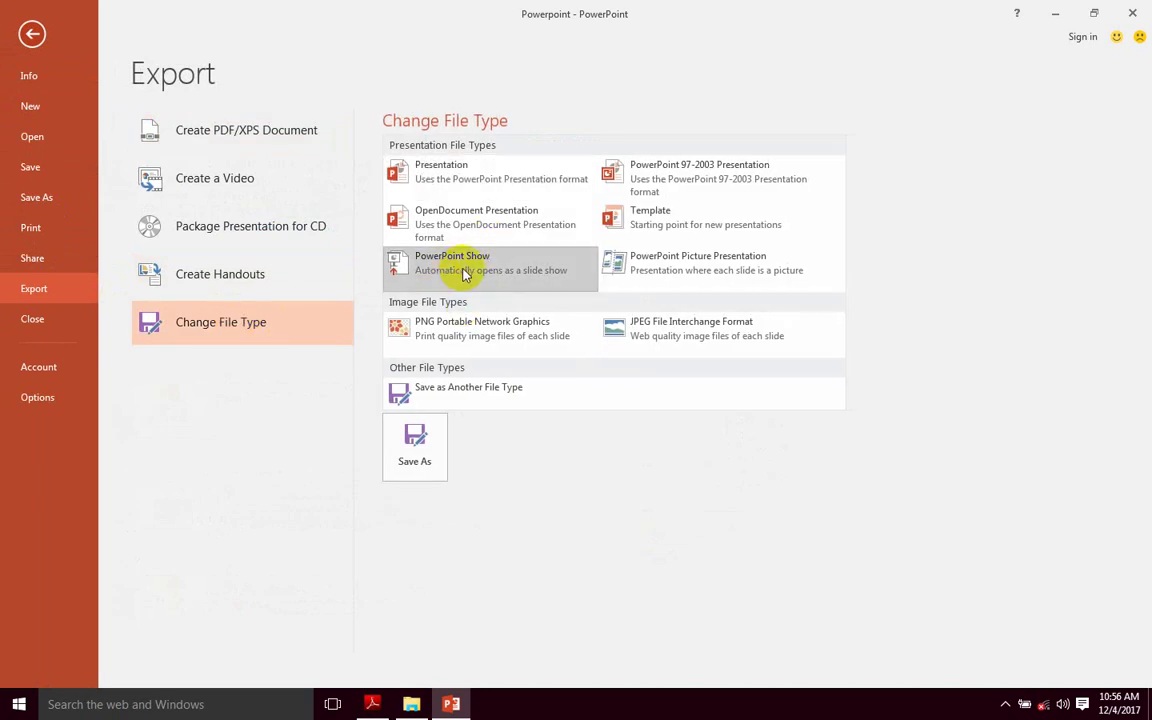
pyautogui.click(417, 466)
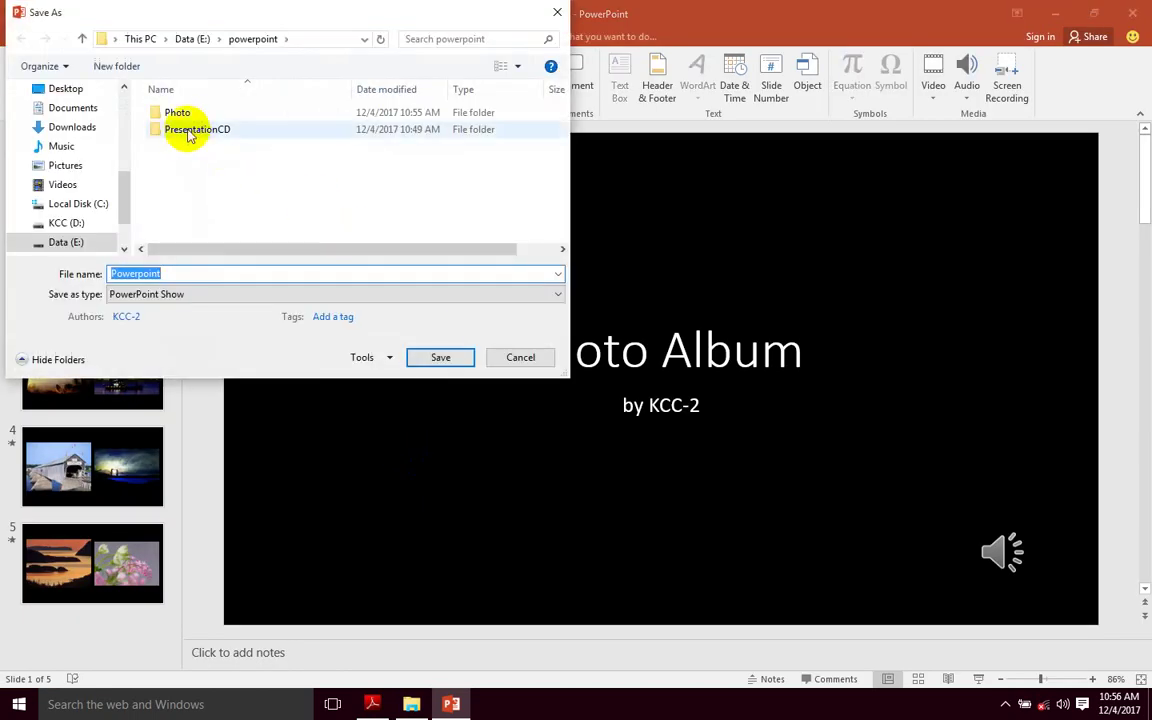
pyautogui.write('Power')
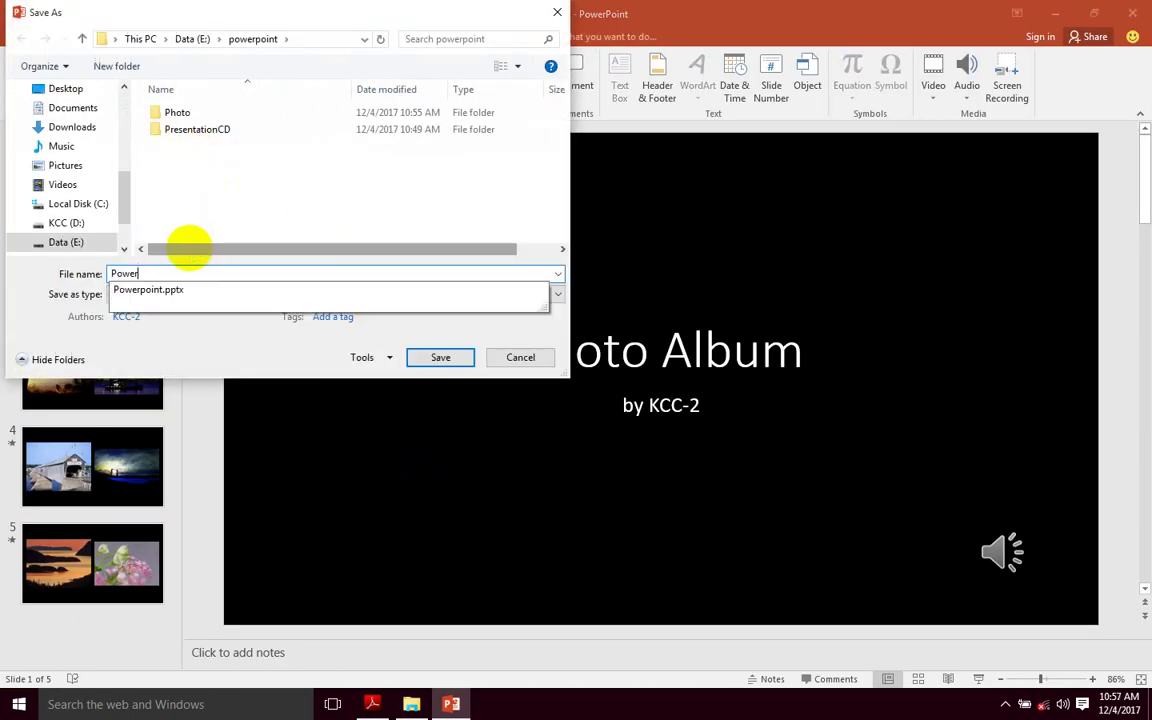
pyautogui.write('point show')
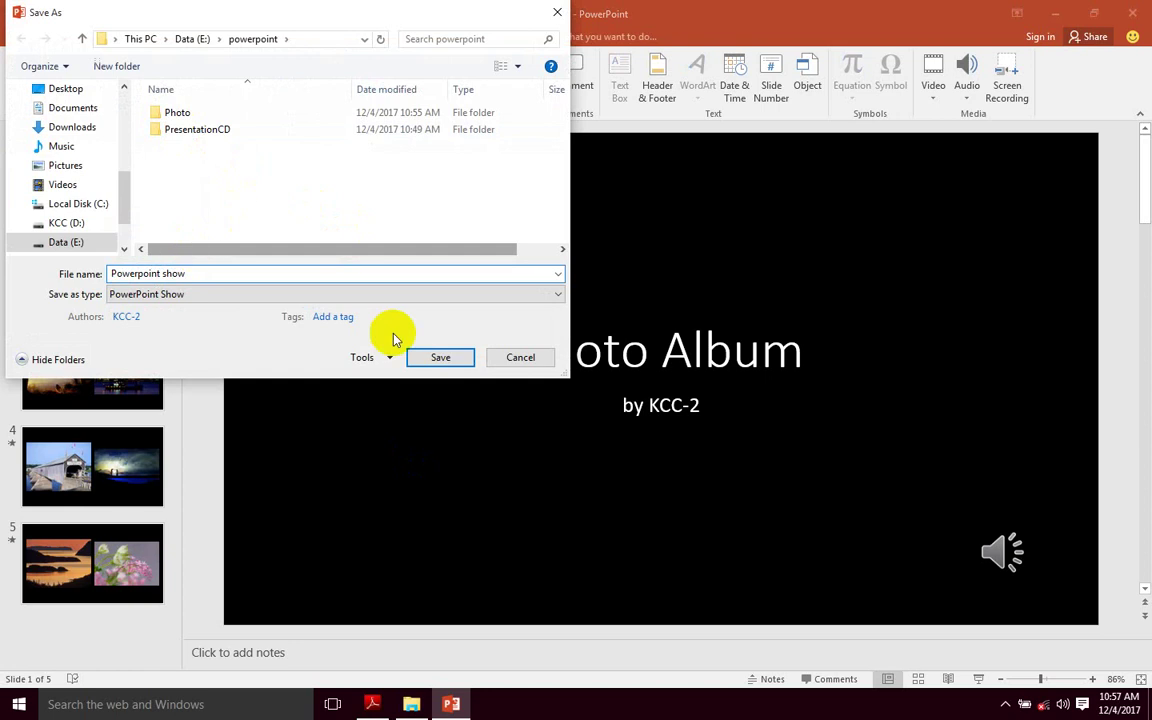
pyautogui.click(441, 360)
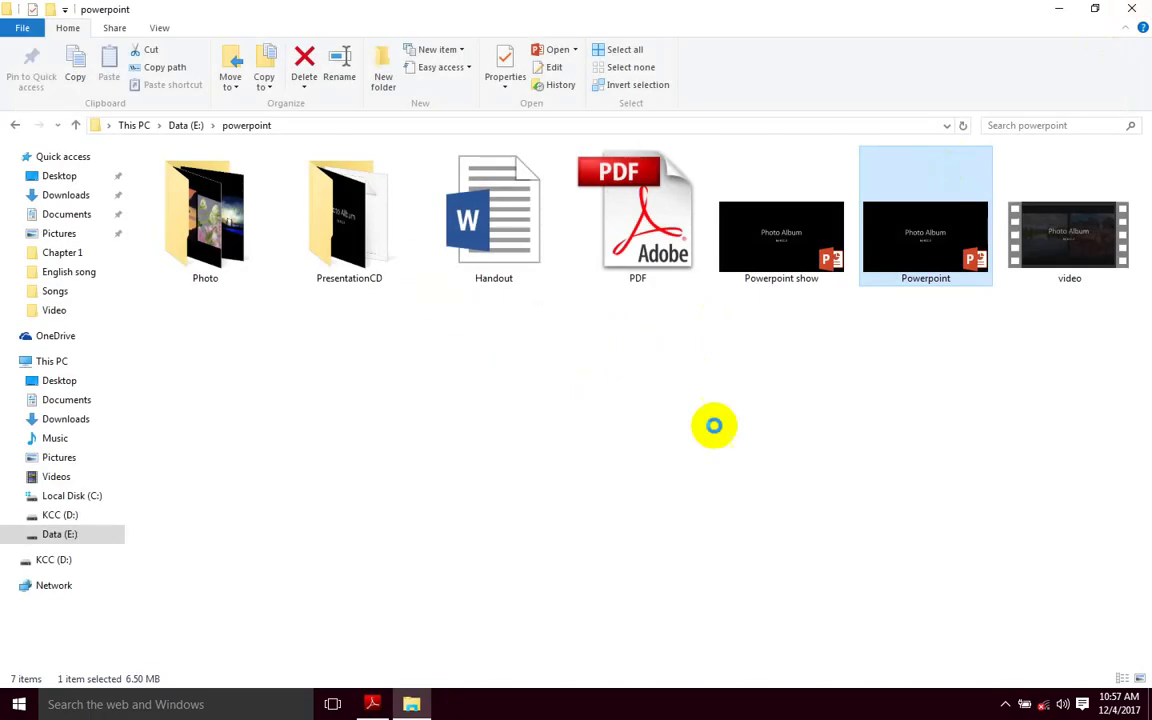
pyautogui.click(740, 420)
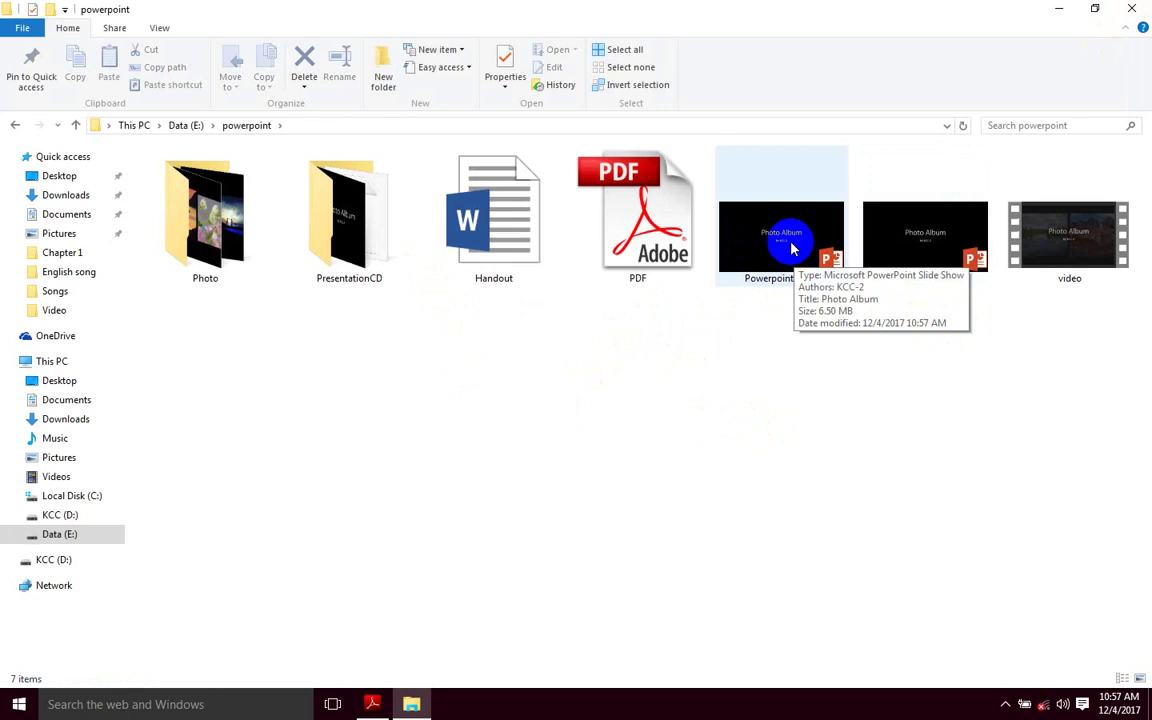
pyautogui.doubleClick(790, 249)
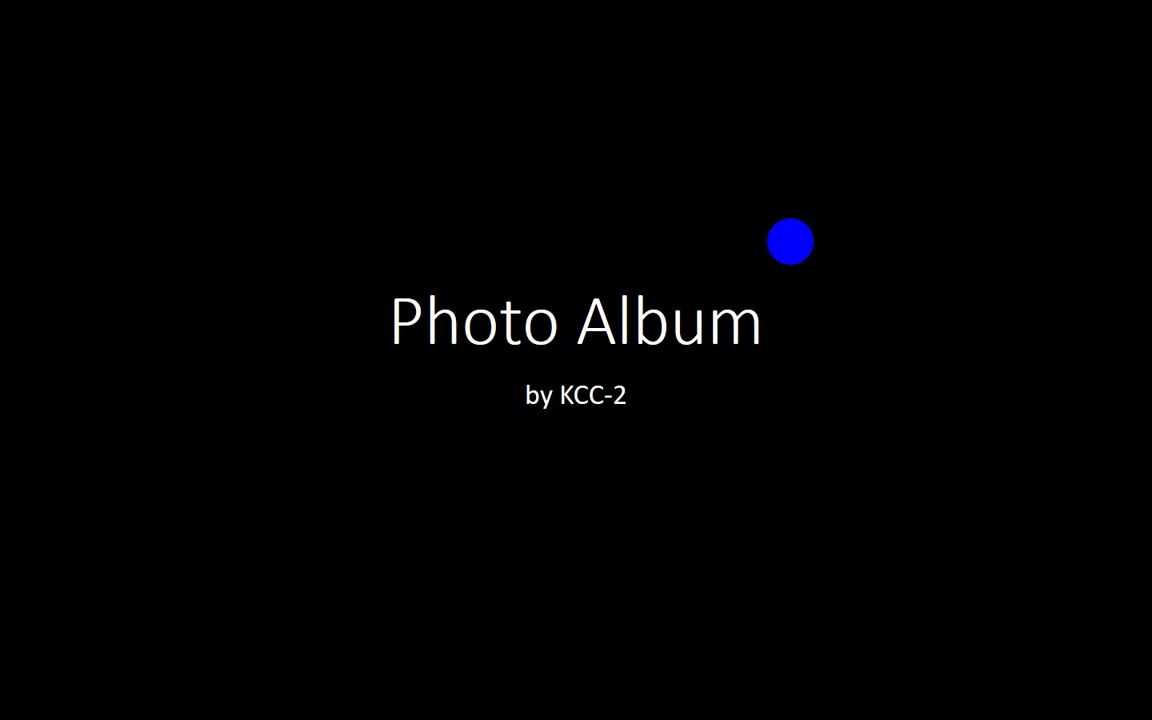
pyautogui.click(495, 243)
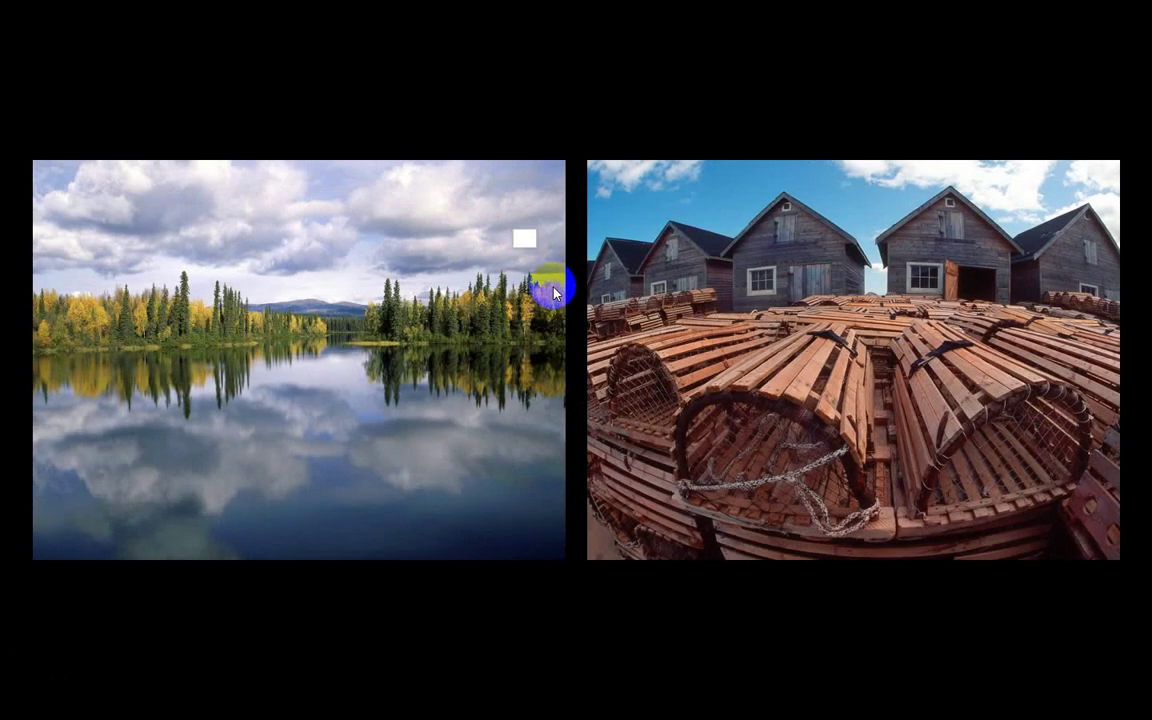
pyautogui.rightClick(557, 131)
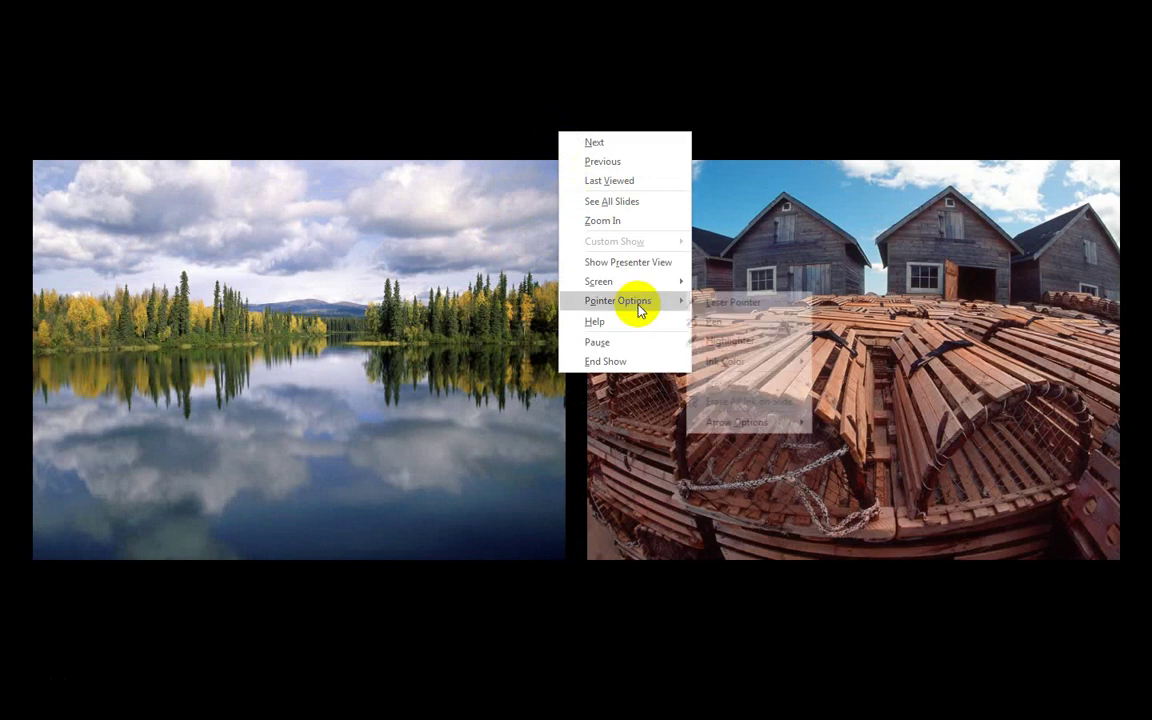
pyautogui.press('Escape')
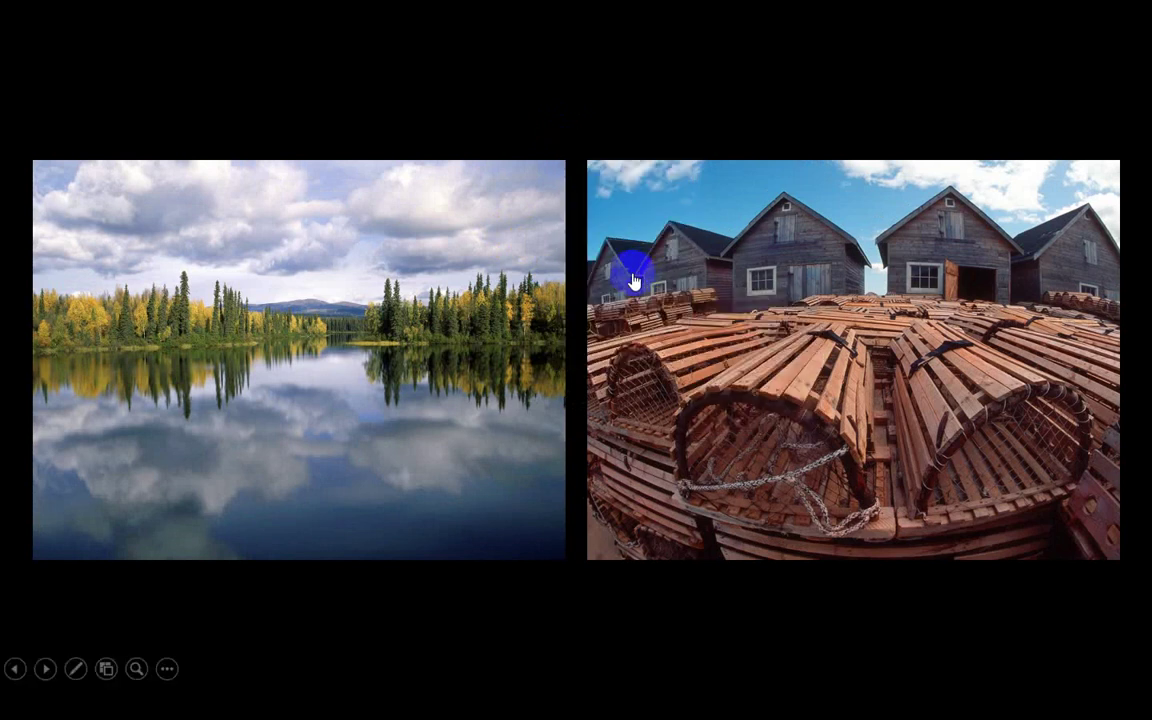
pyautogui.press('Escape')
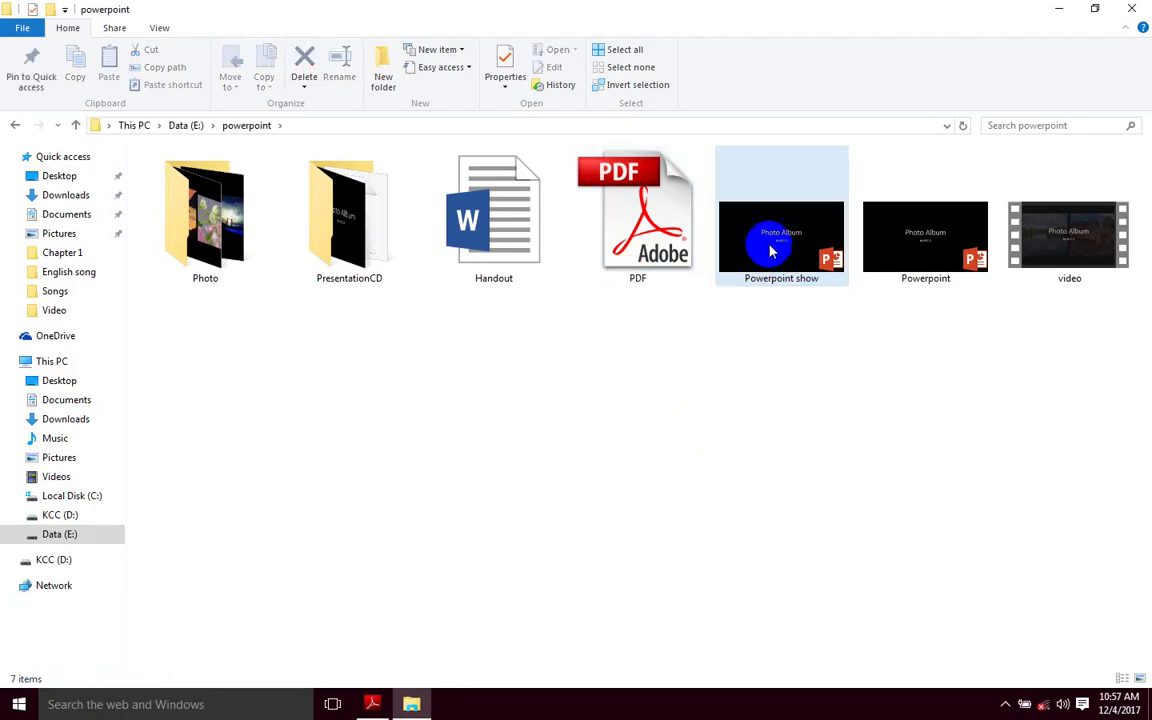
pyautogui.click(1075, 230)
pyautogui.doubleClick(1075, 230)
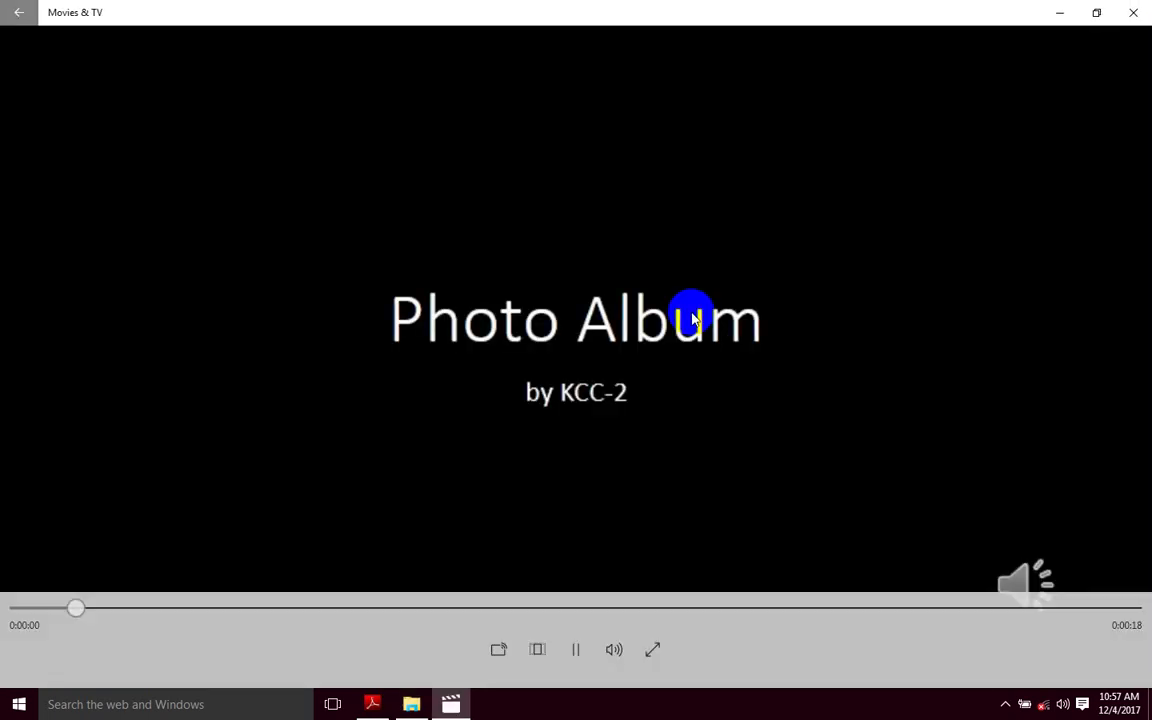
pyautogui.click(1133, 12)
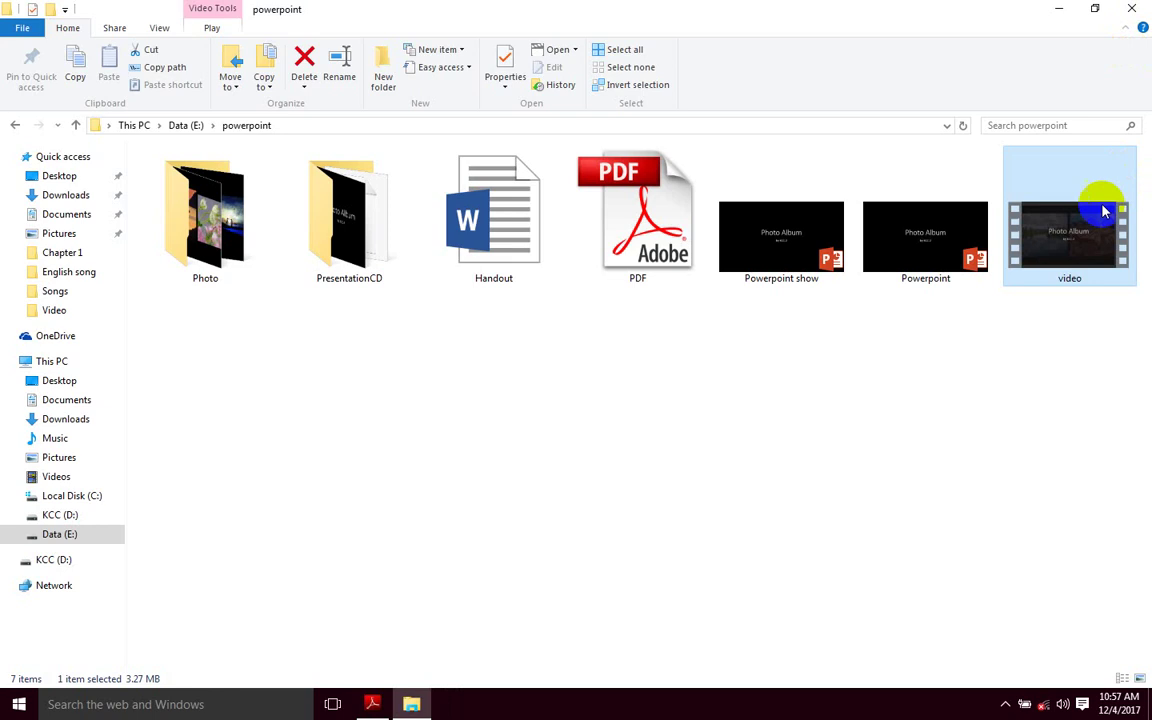
pyautogui.moveTo(1064, 241)
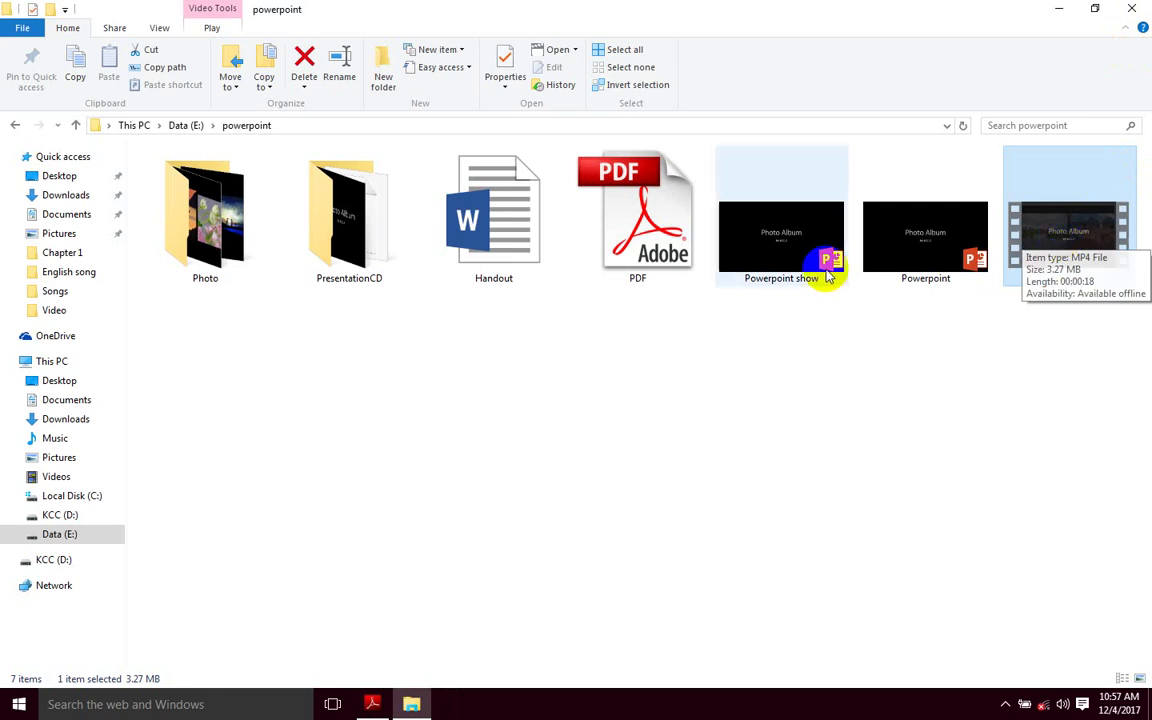
pyautogui.click(819, 228)
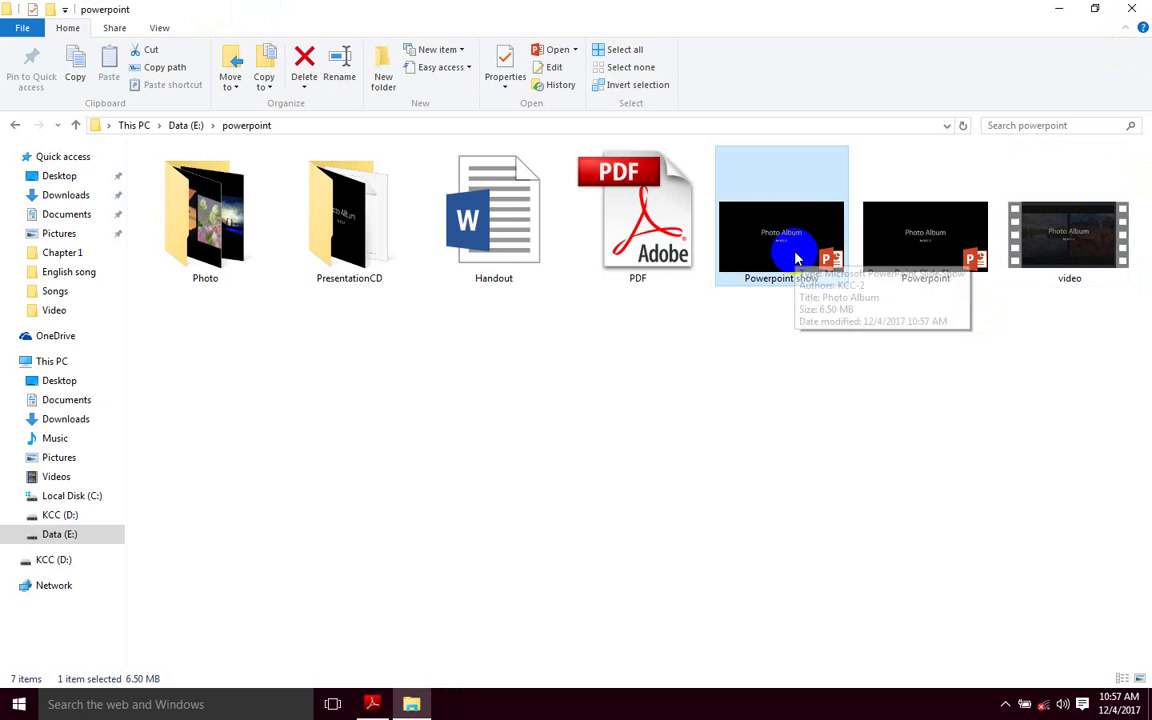
pyautogui.doubleClick(797, 258)
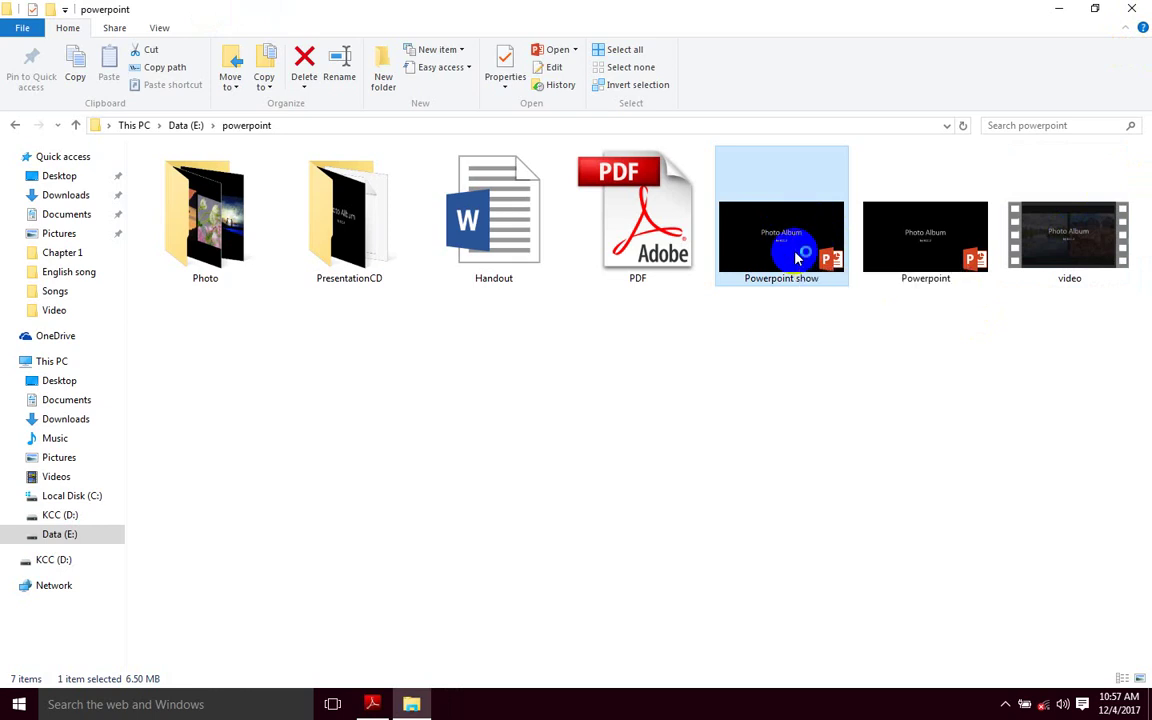
pyautogui.click(646, 422)
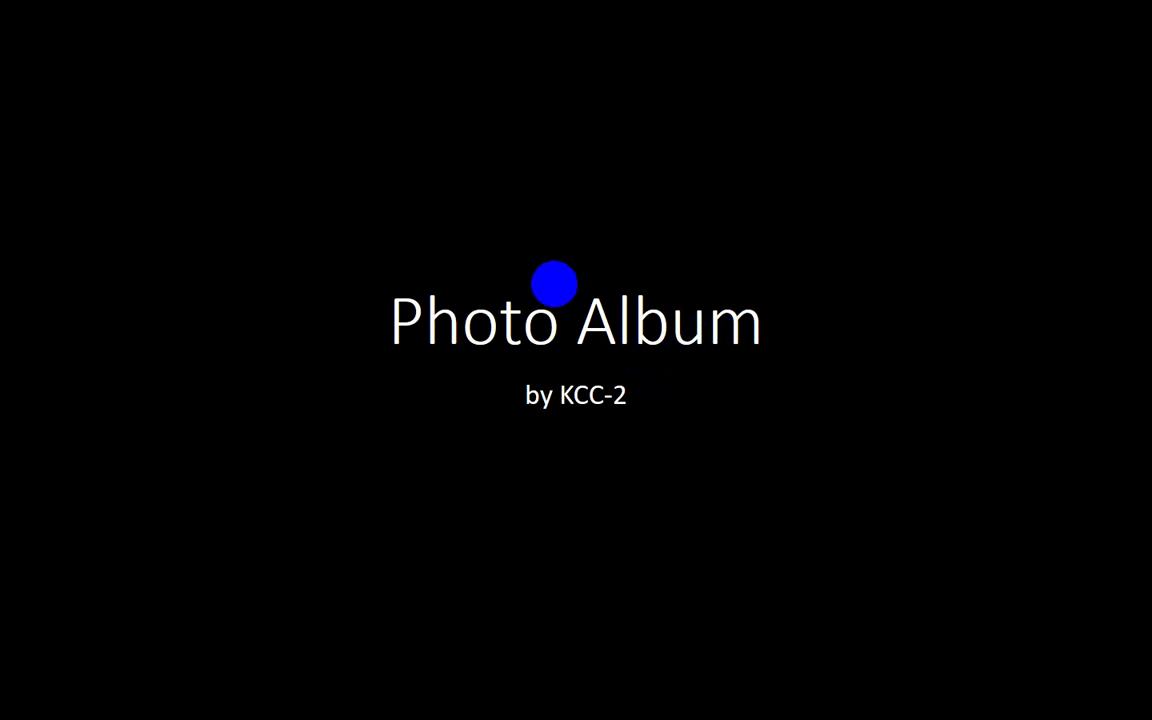
pyautogui.click(640, 324)
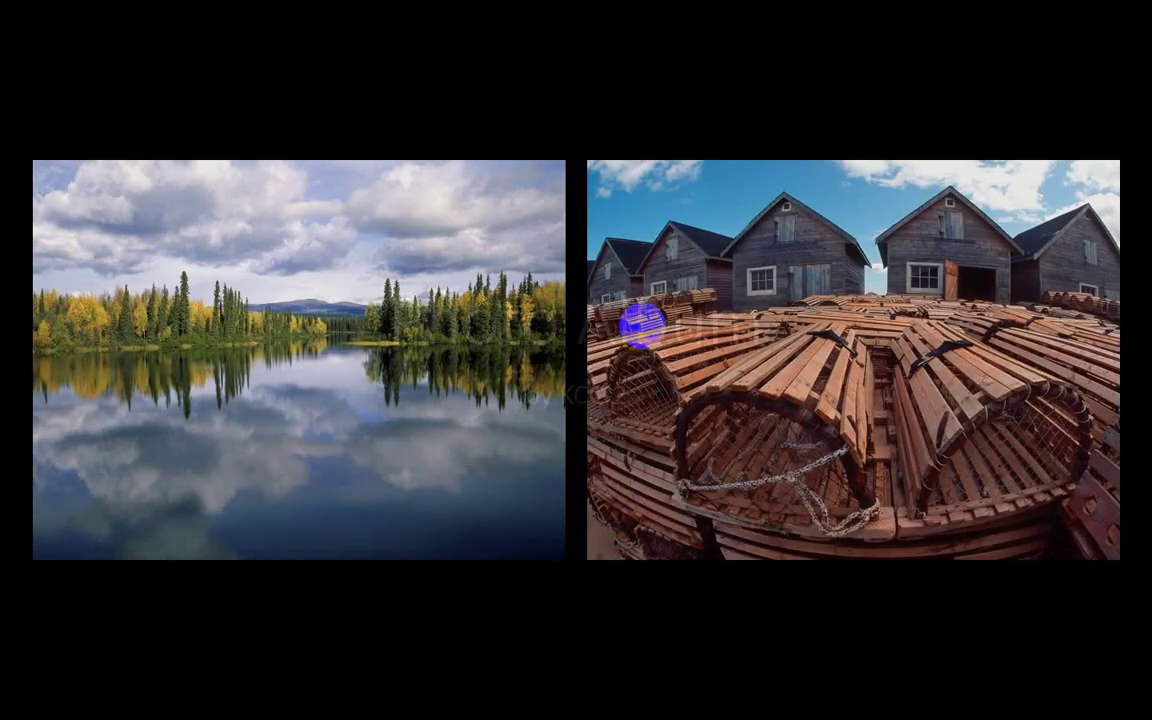
pyautogui.click(641, 322)
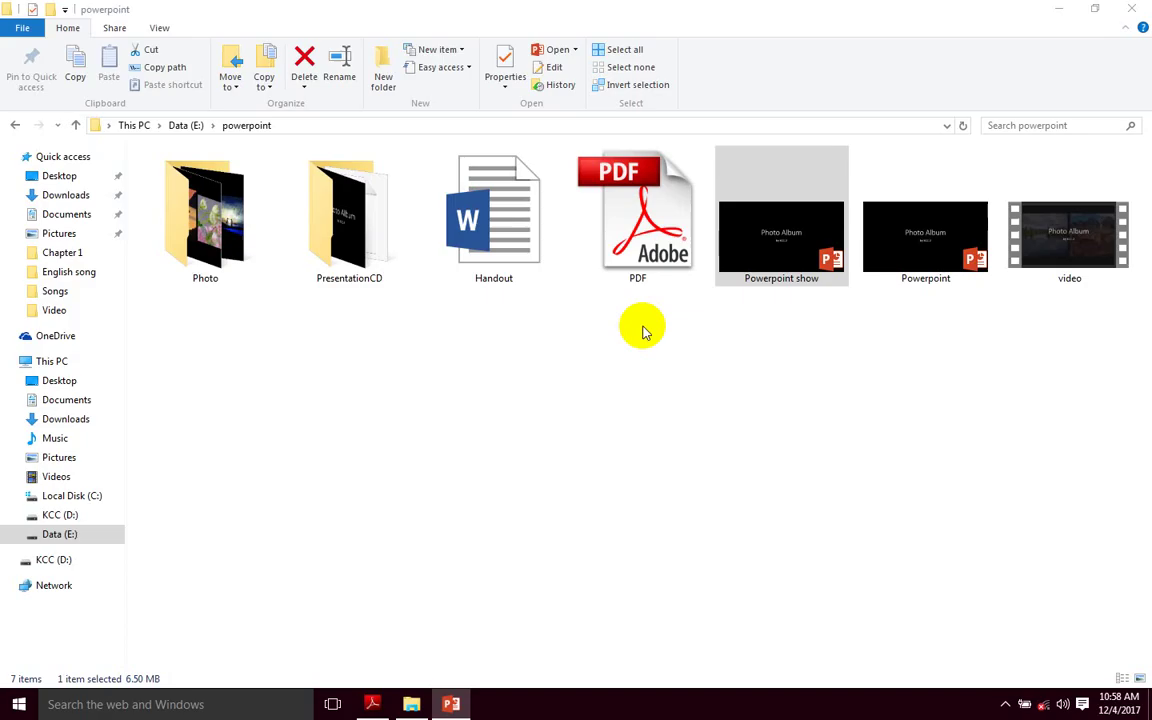
pyautogui.click(925, 233)
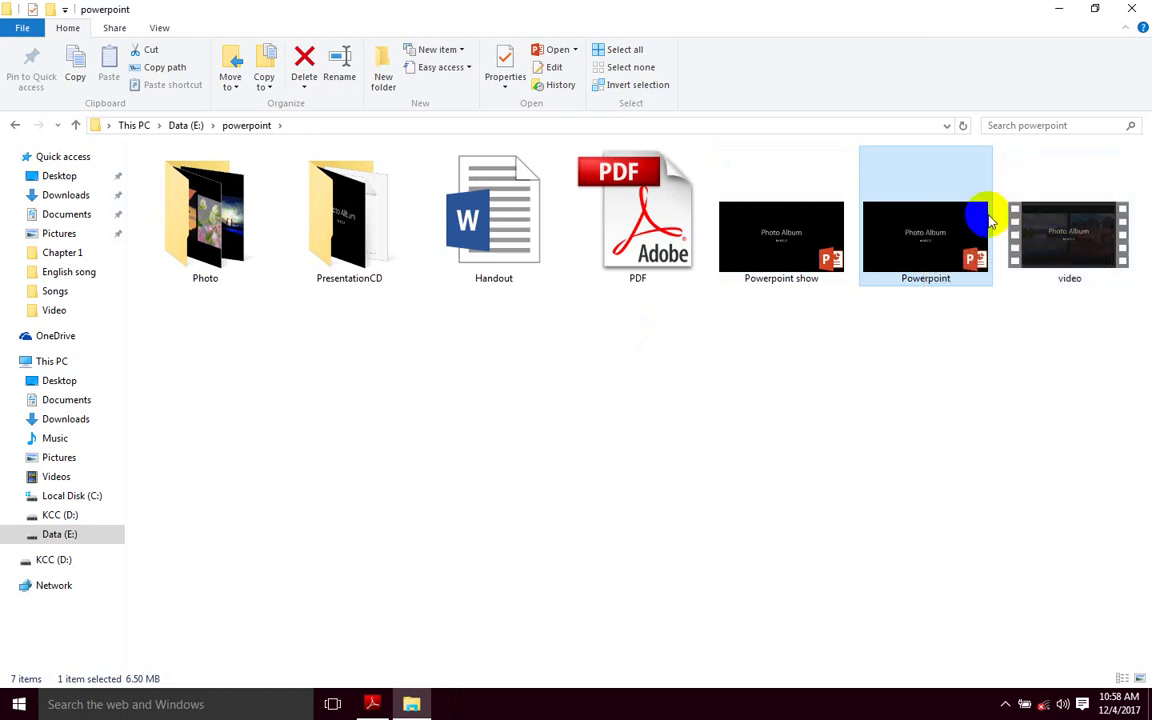
pyautogui.click(927, 232)
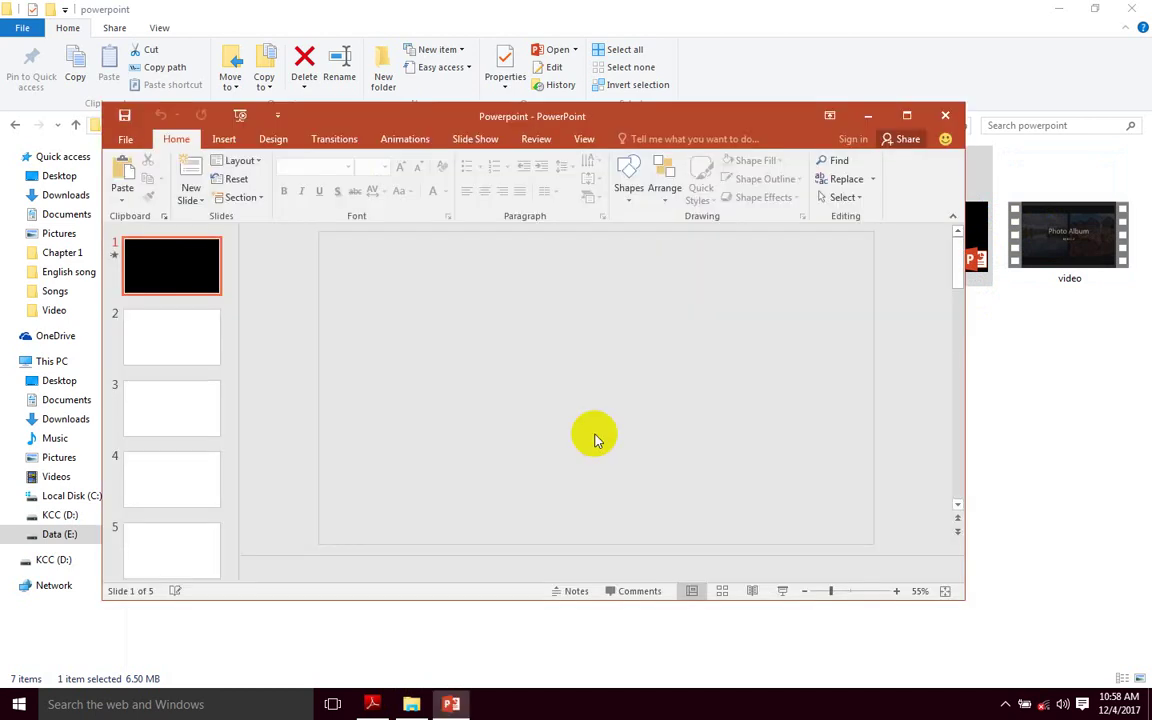
pyautogui.keyDown('alt'); pyautogui.click(630, 389); pyautogui.keyUp('alt')
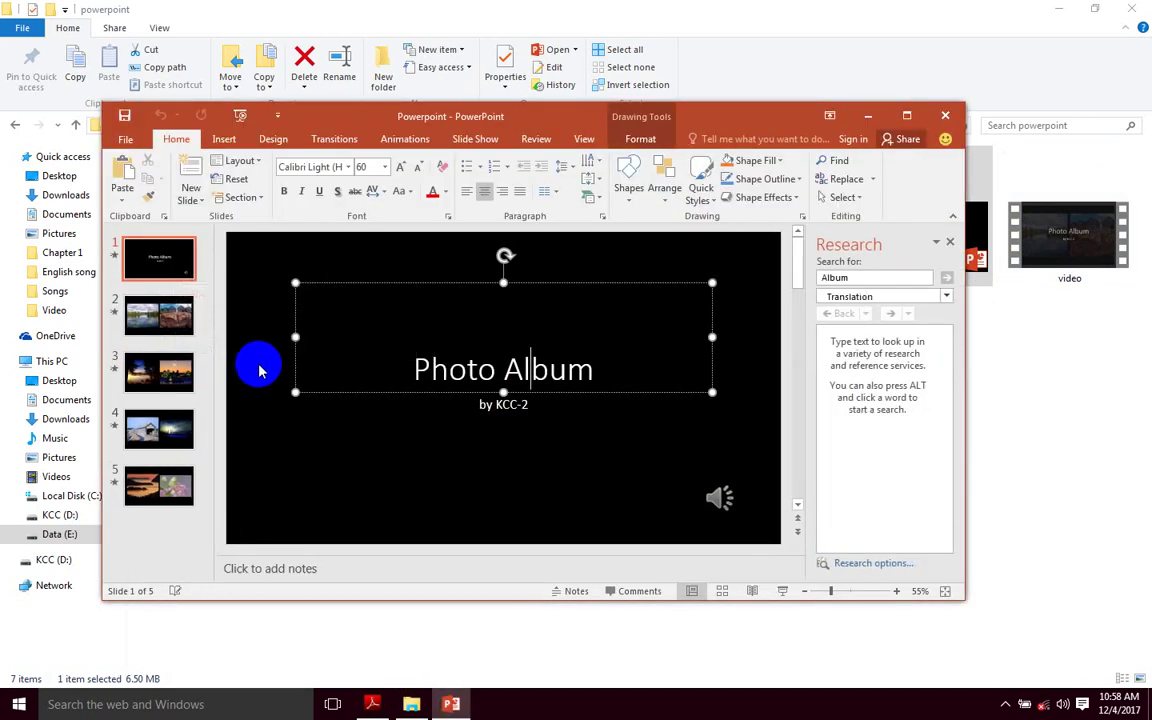
pyautogui.click(176, 313)
pyautogui.press('Delete')
pyautogui.hotkey('ctrl', 'z')
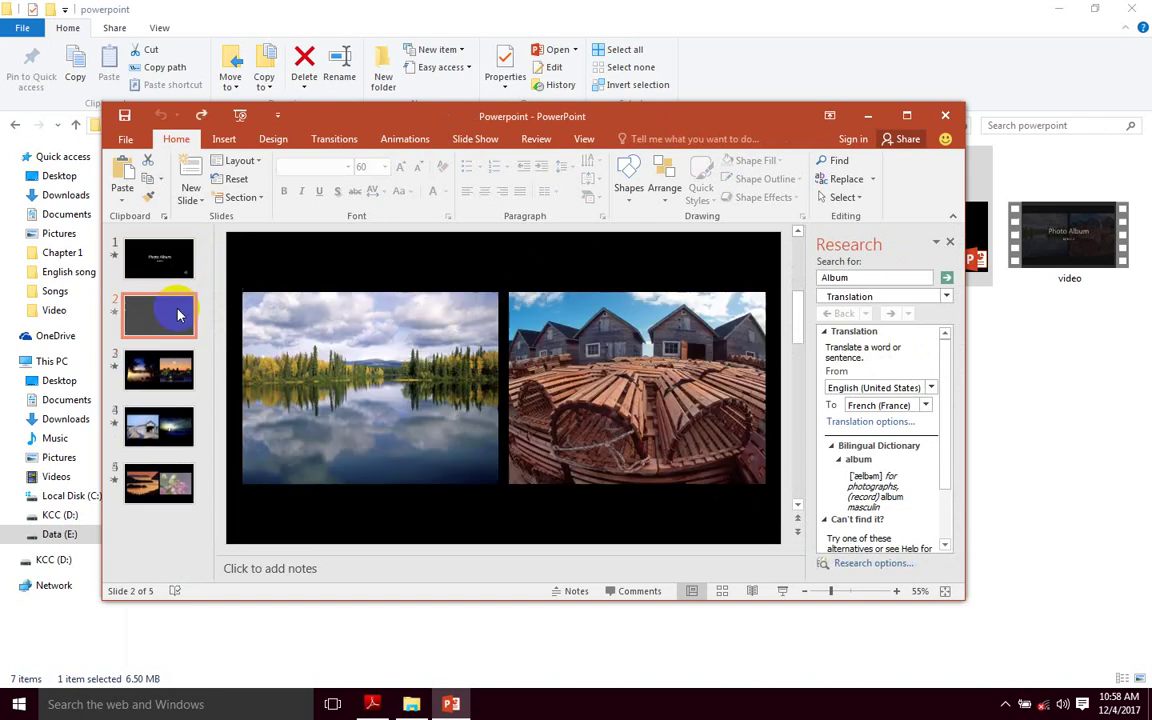
pyautogui.click(947, 119)
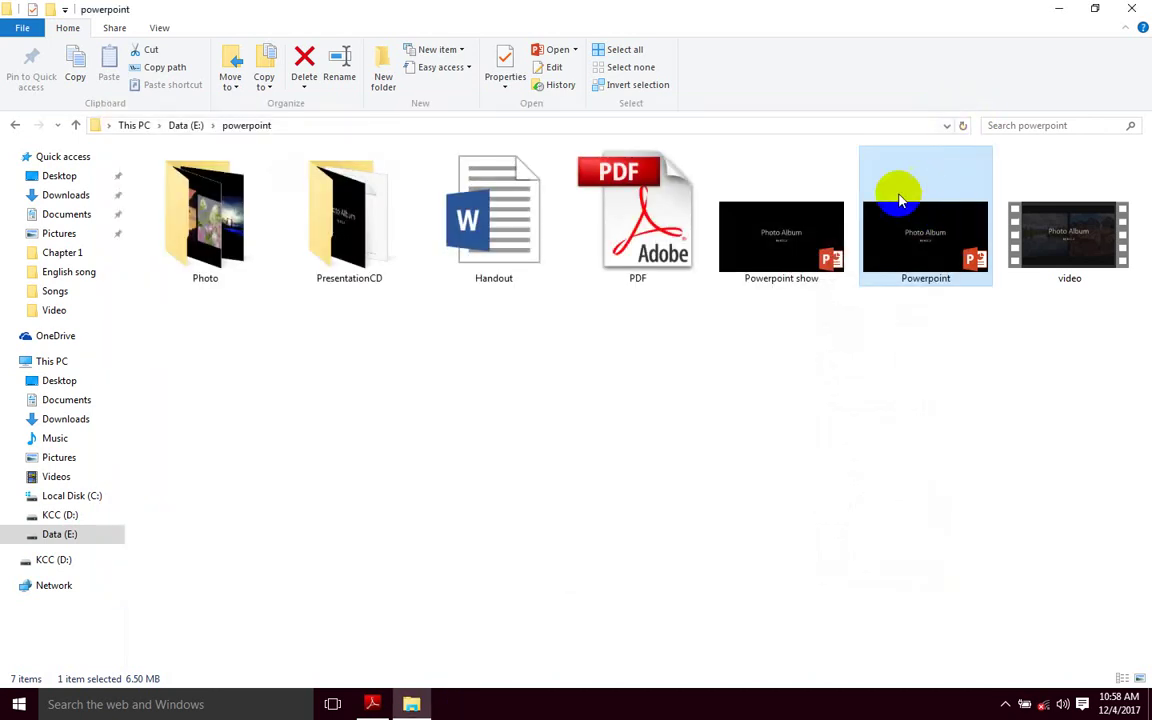
pyautogui.doubleClick(930, 212)
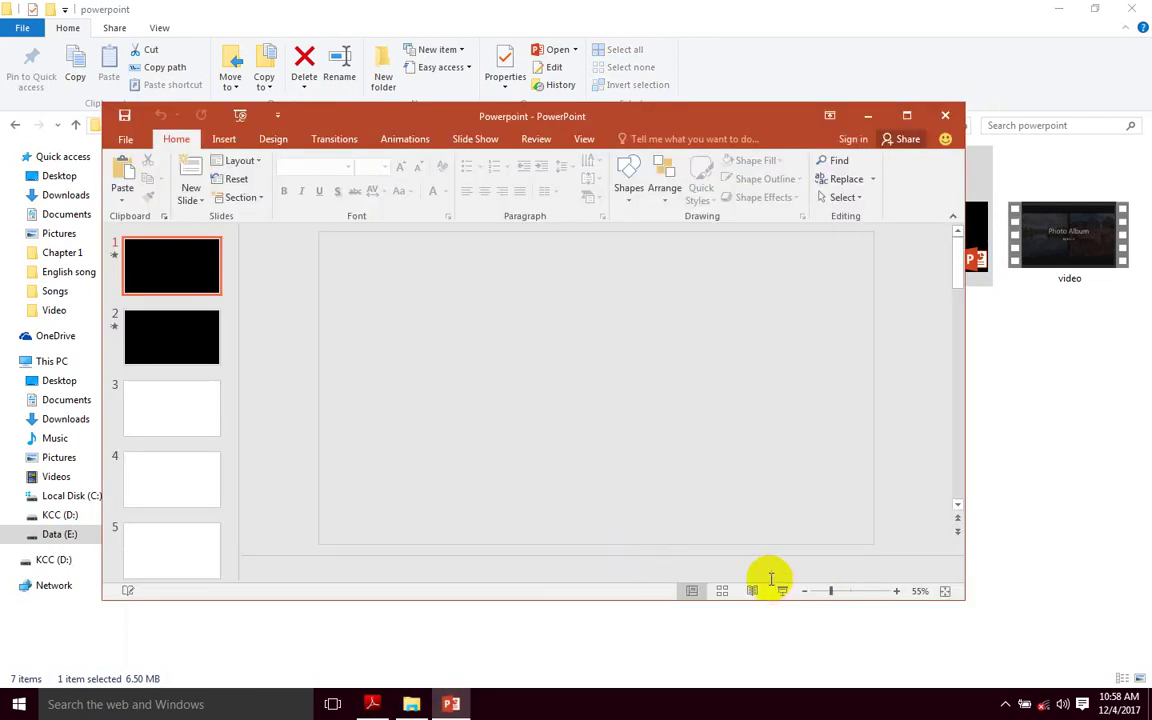
pyautogui.click(945, 115)
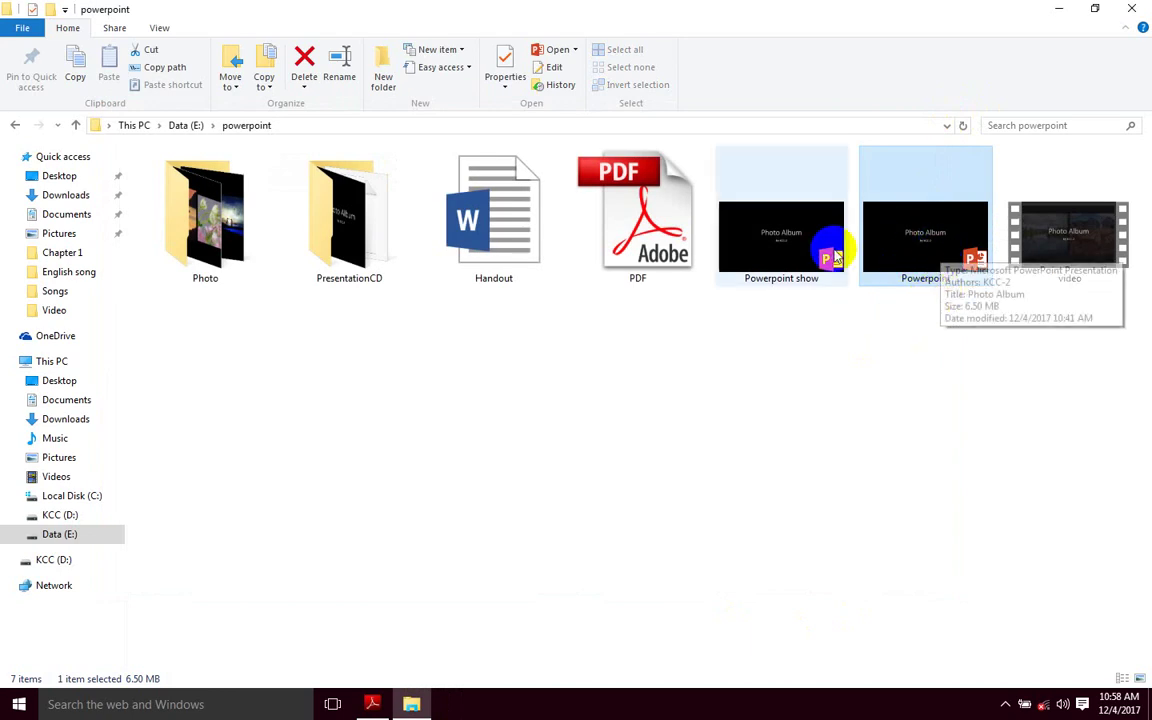
pyautogui.click(783, 247)
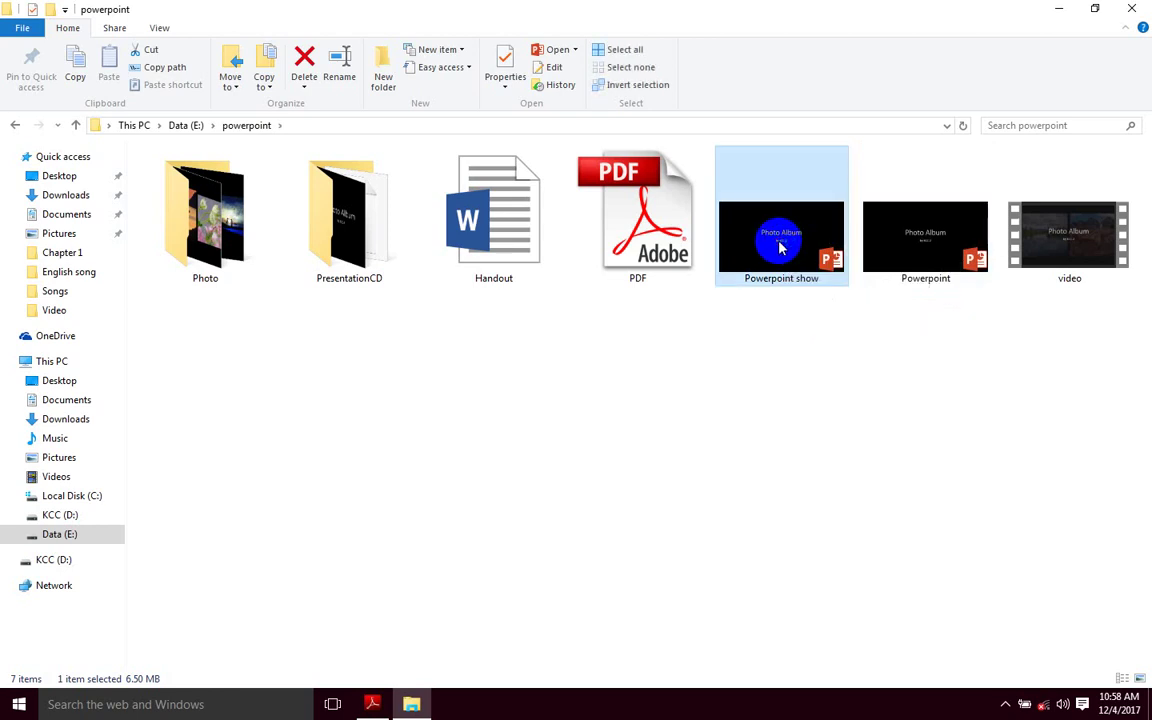
# Step: Play the Powerpoint show file as a slideshow through the lake and lobster-traps slide, then end it
pyautogui.doubleClick(783, 247)
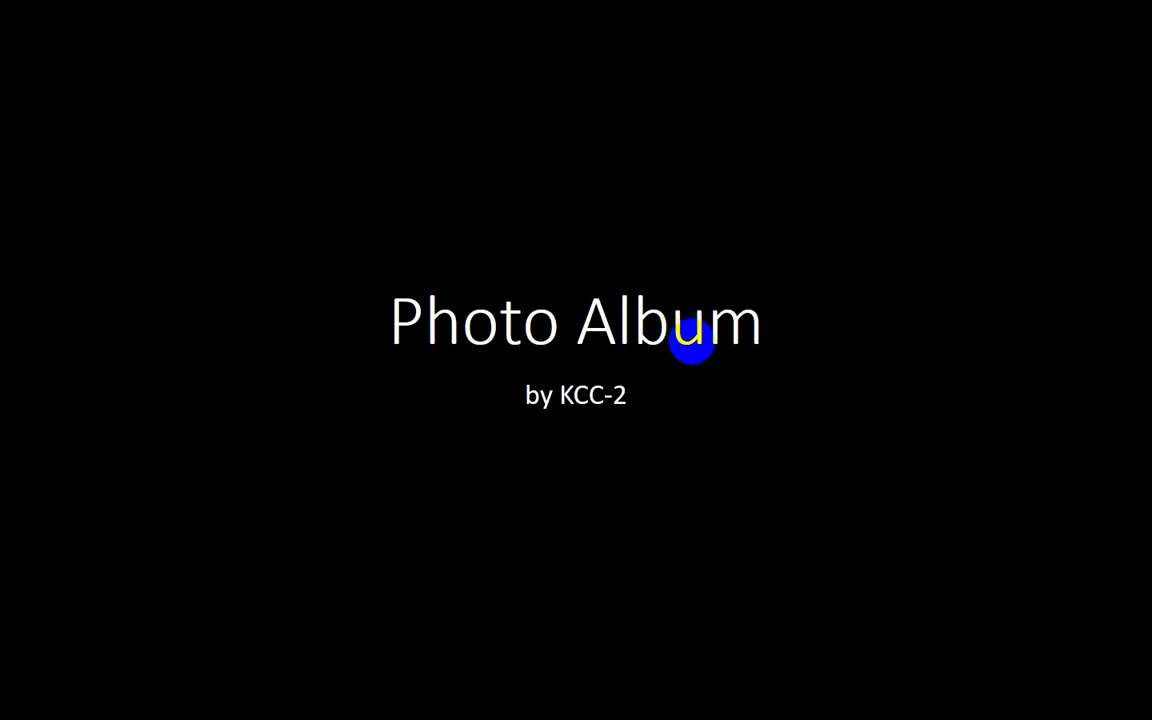
pyautogui.click(772, 336)
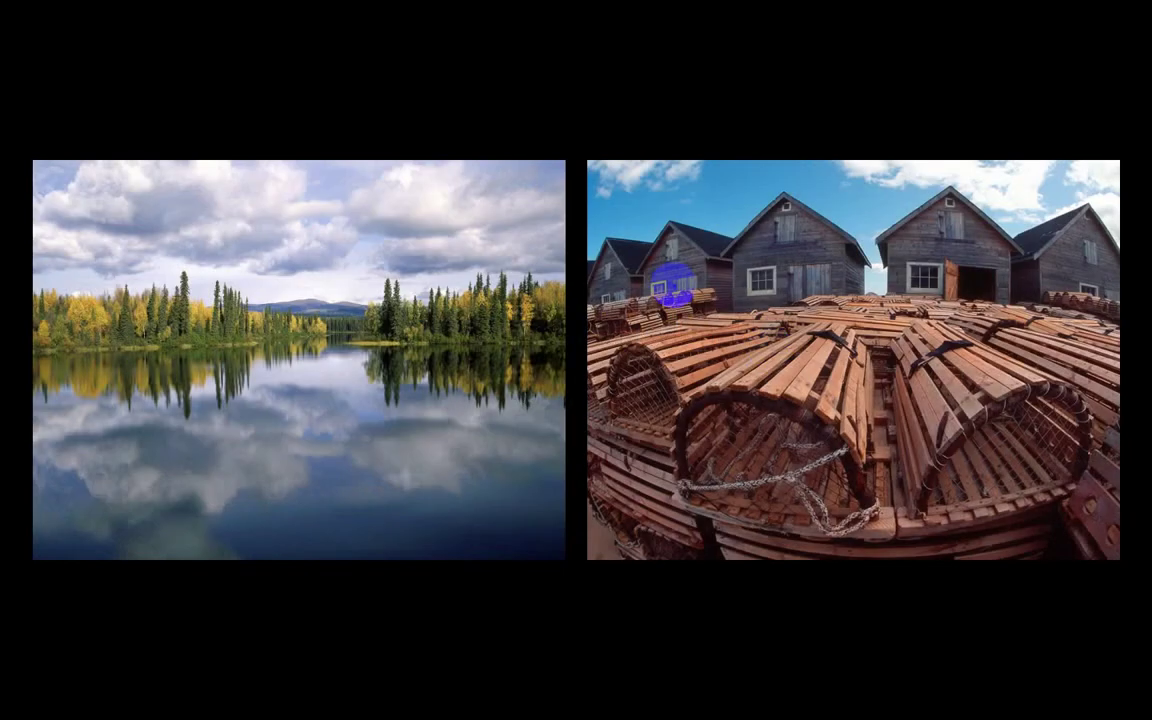
pyautogui.rightClick(643, 127)
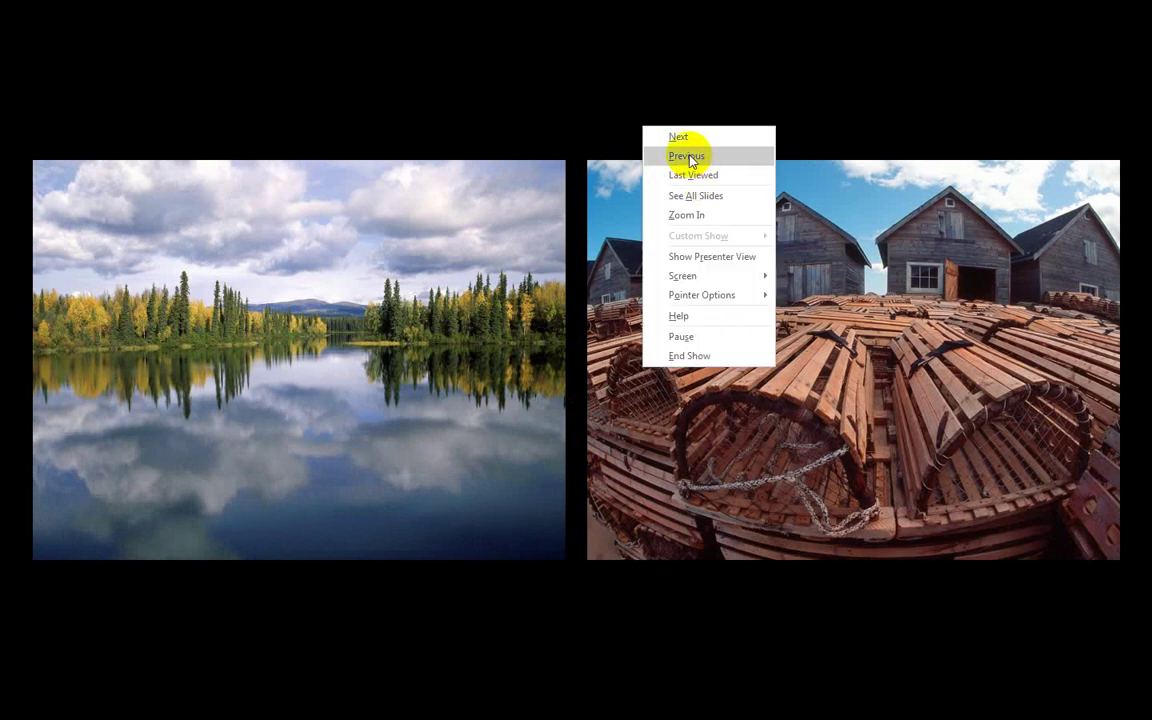
pyautogui.press('Escape')
pyautogui.press('Escape')
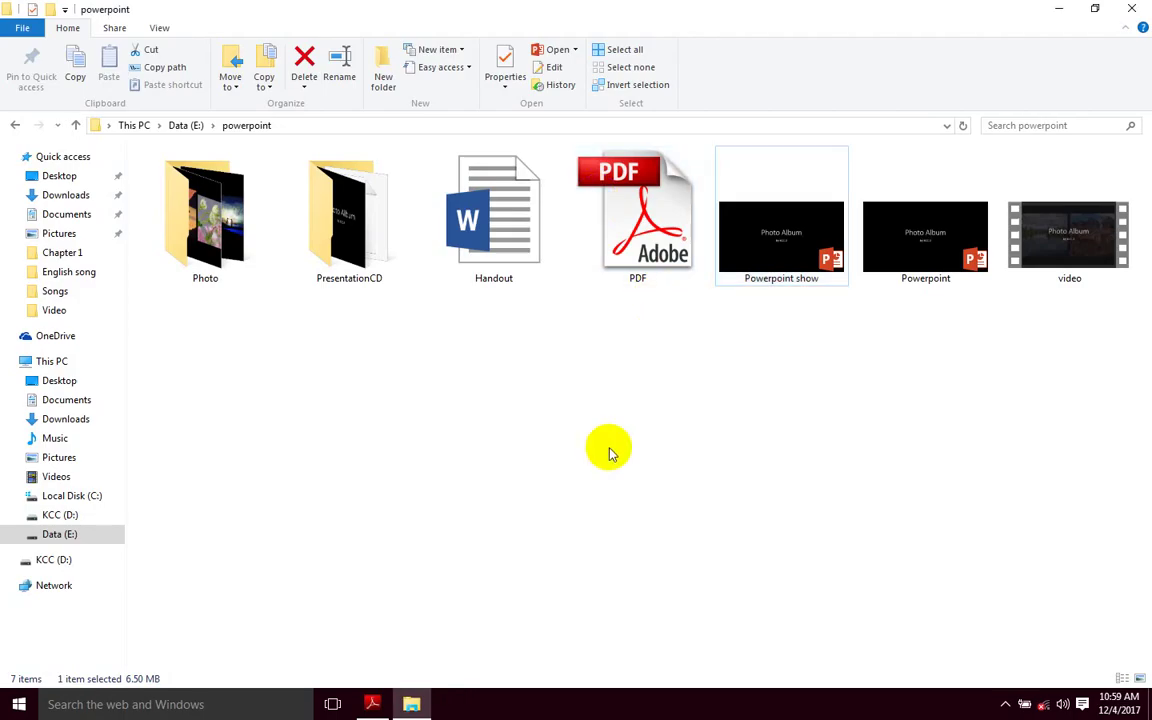
# Step: Select the Powerpoint presentation and then the Powerpoint show file to compare them
pyautogui.click(609, 452)
pyautogui.click(788, 250)
pyautogui.click(886, 250)
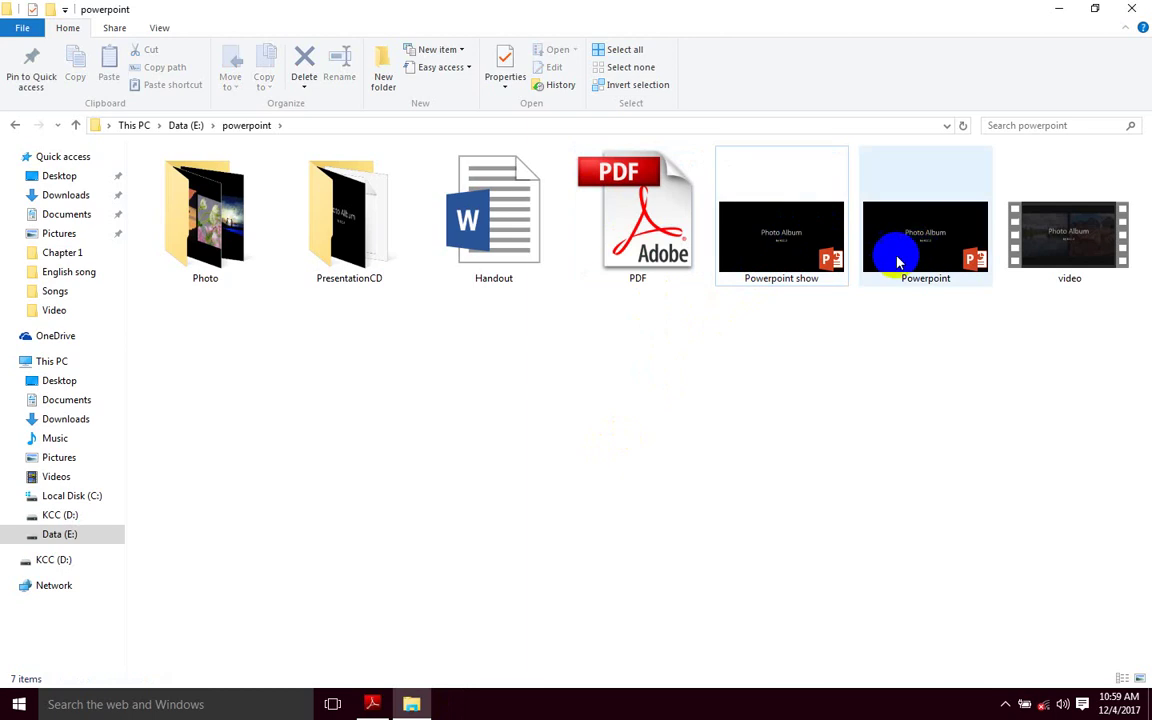
pyautogui.click(792, 240)
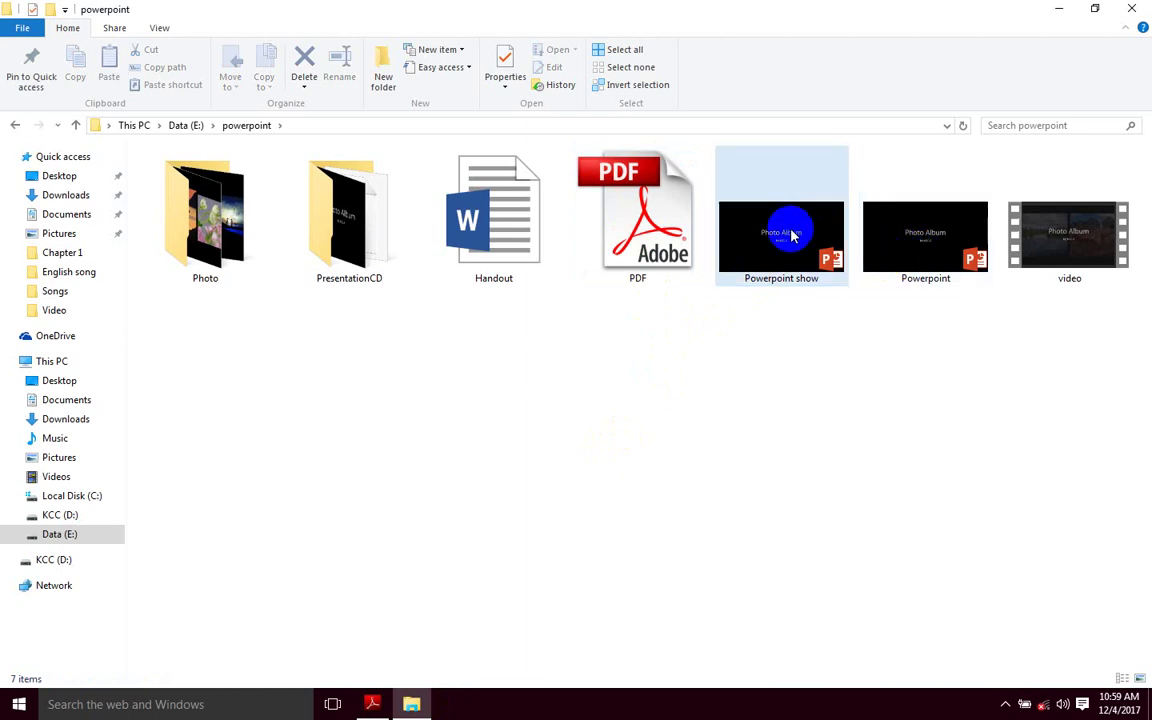
pyautogui.moveTo(792, 236)
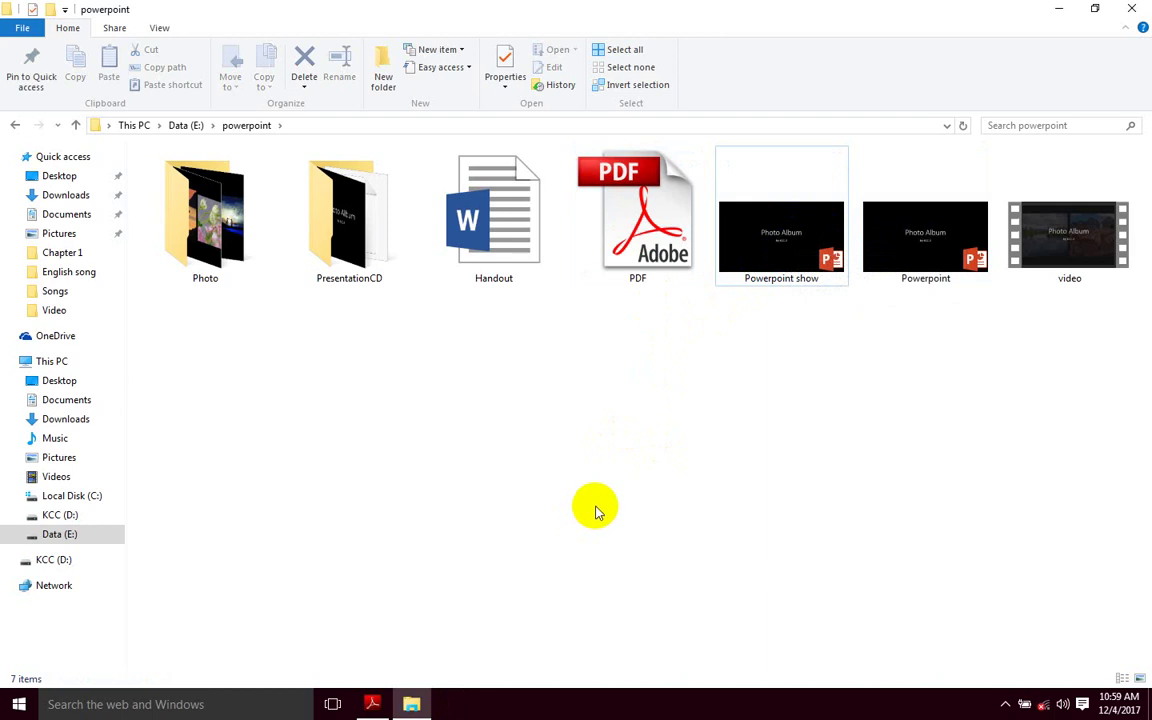
pyautogui.click(737, 290)
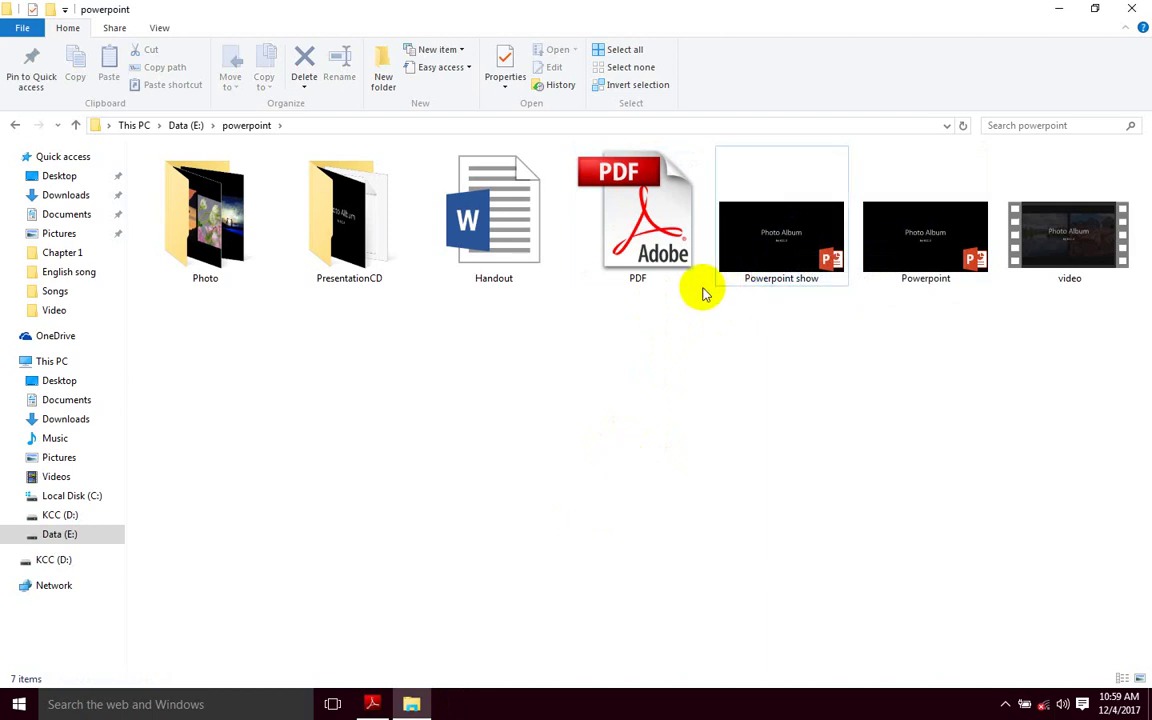
pyautogui.click(16, 705)
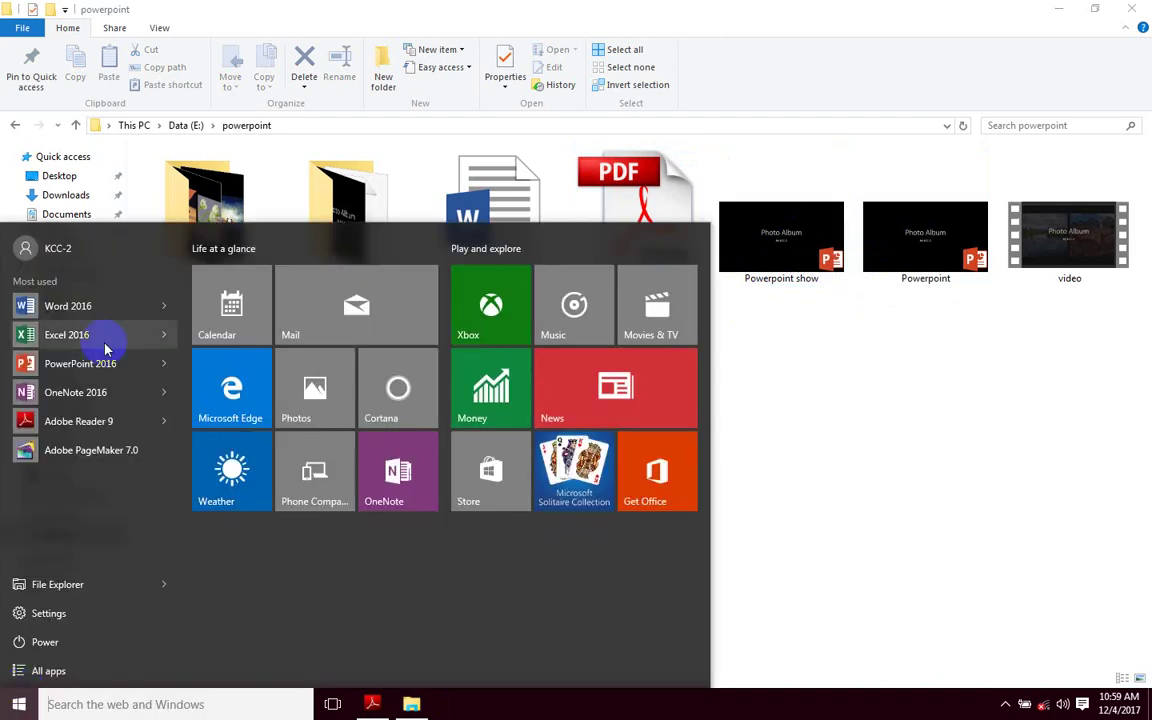
pyautogui.click(80, 364)
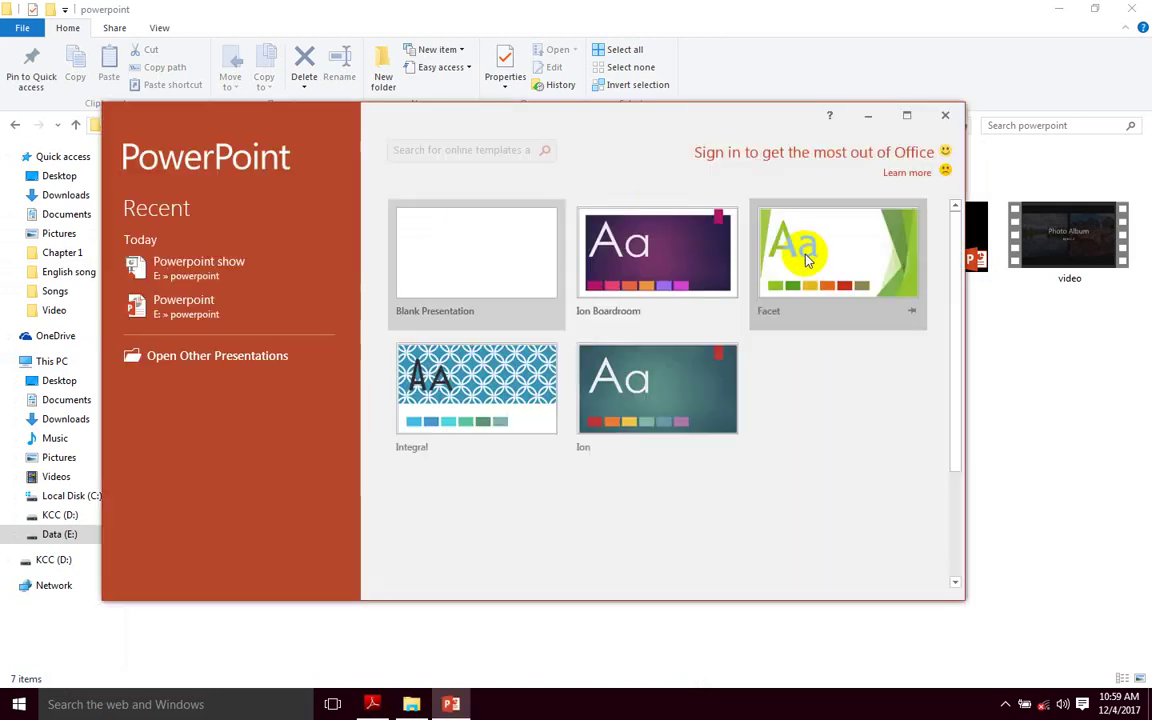
pyautogui.click(215, 357)
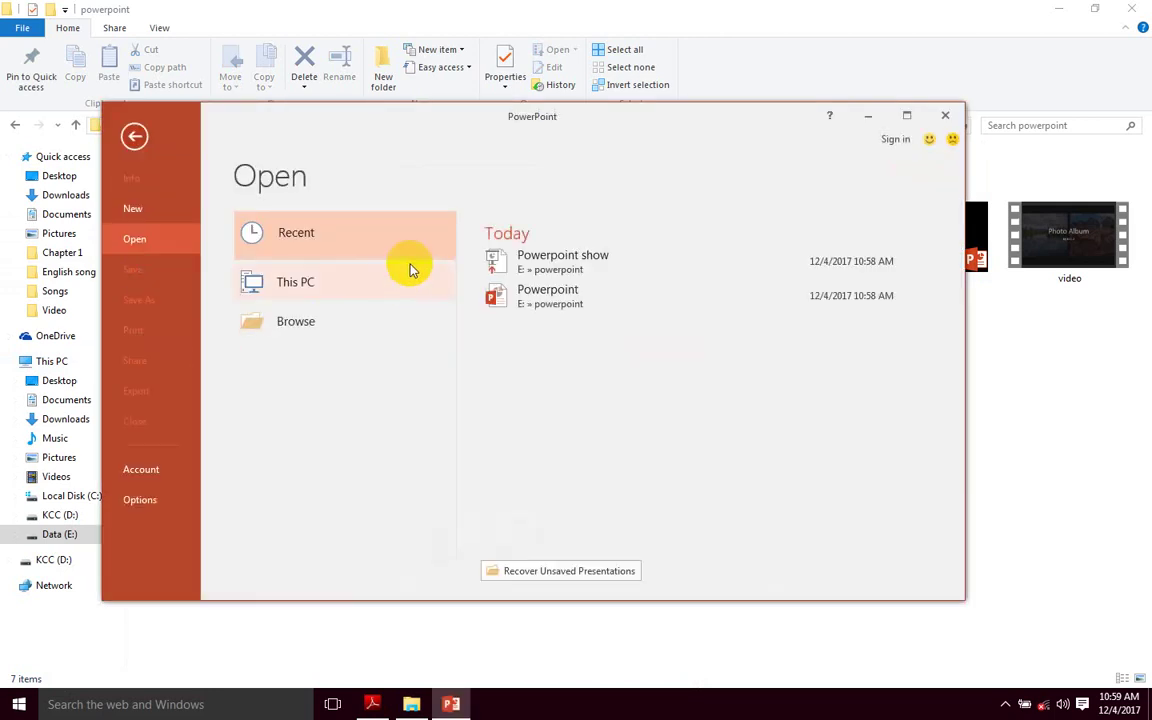
pyautogui.click(320, 318)
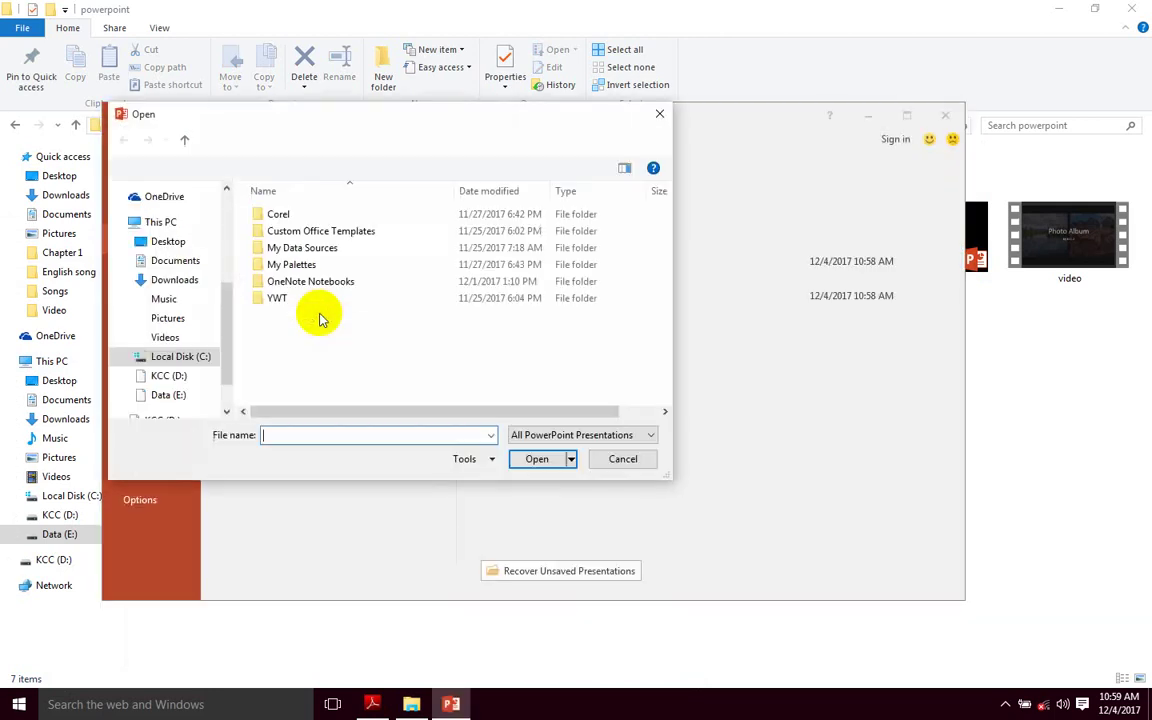
pyautogui.click(166, 394)
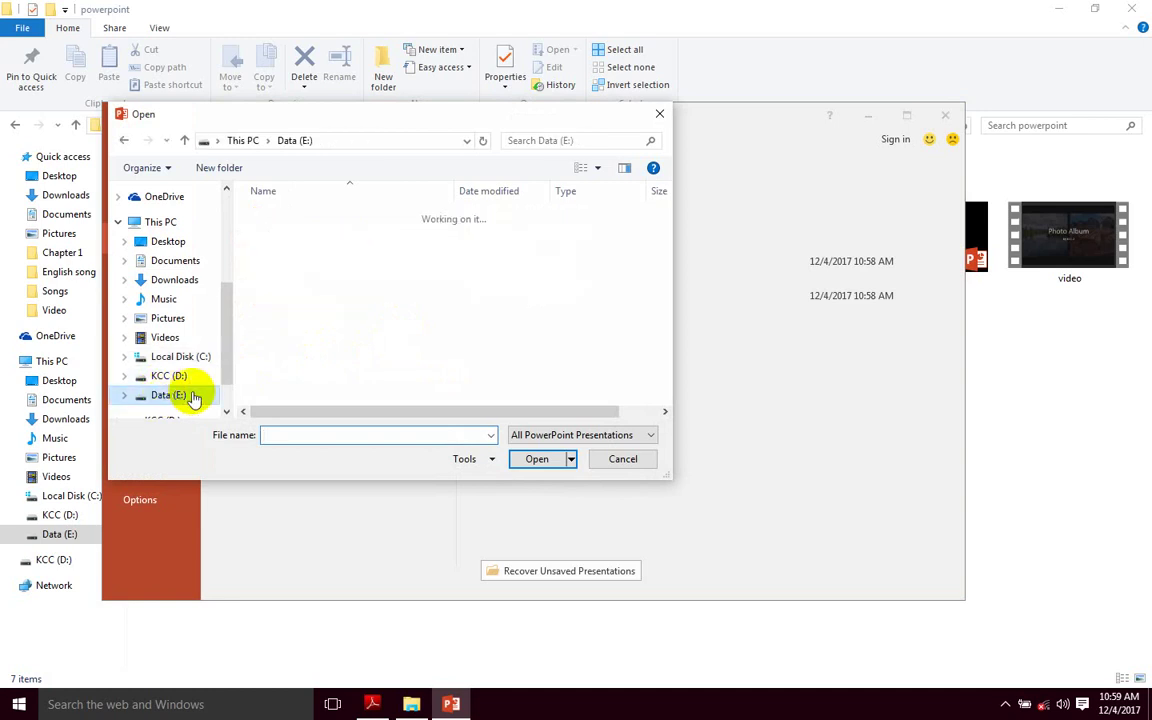
pyautogui.scroll(-3, 338, 305)
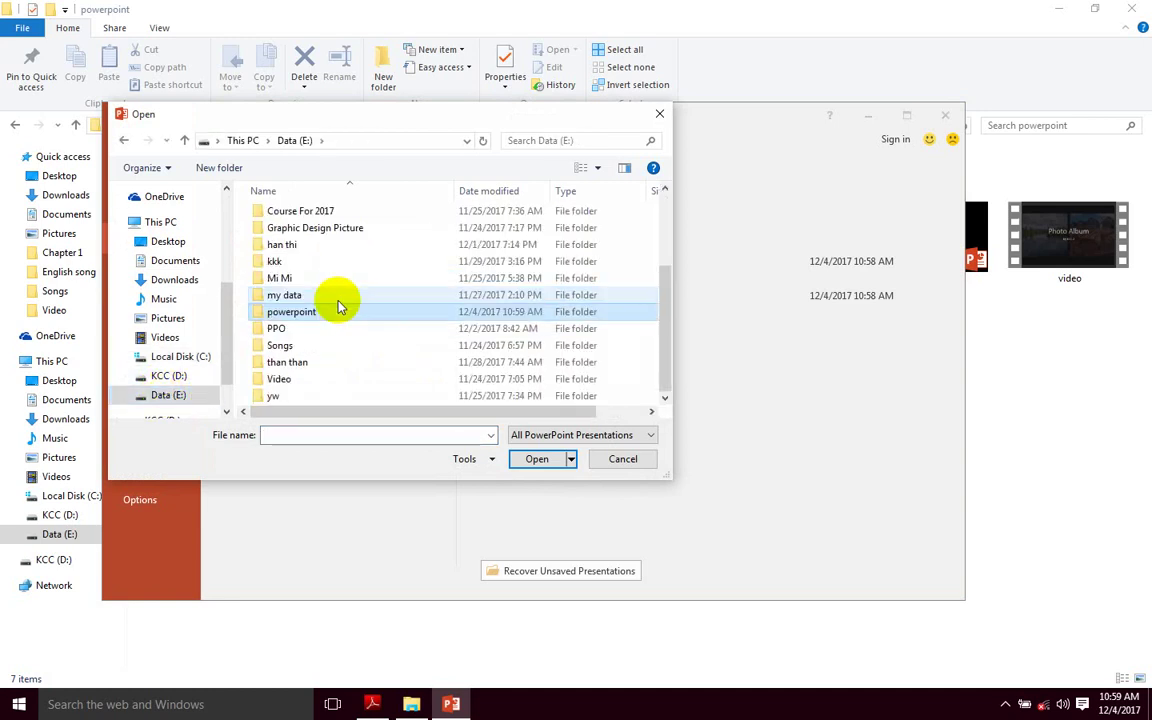
pyautogui.doubleClick(303, 311)
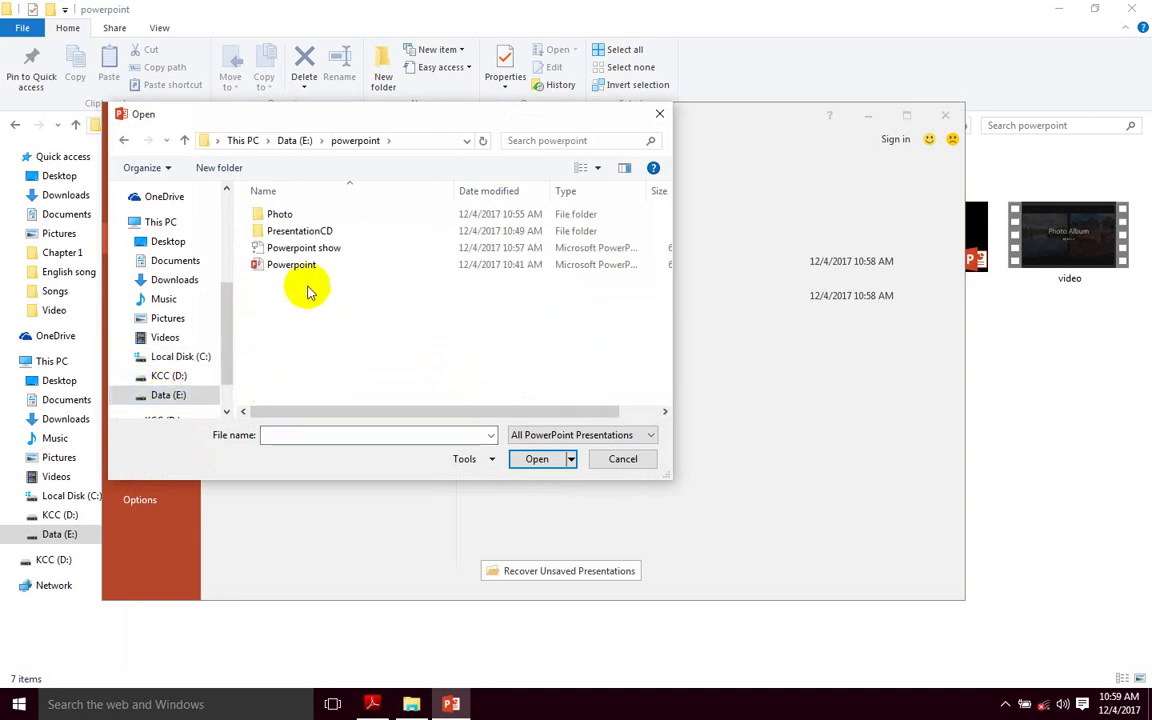
pyautogui.doubleClick(305, 248)
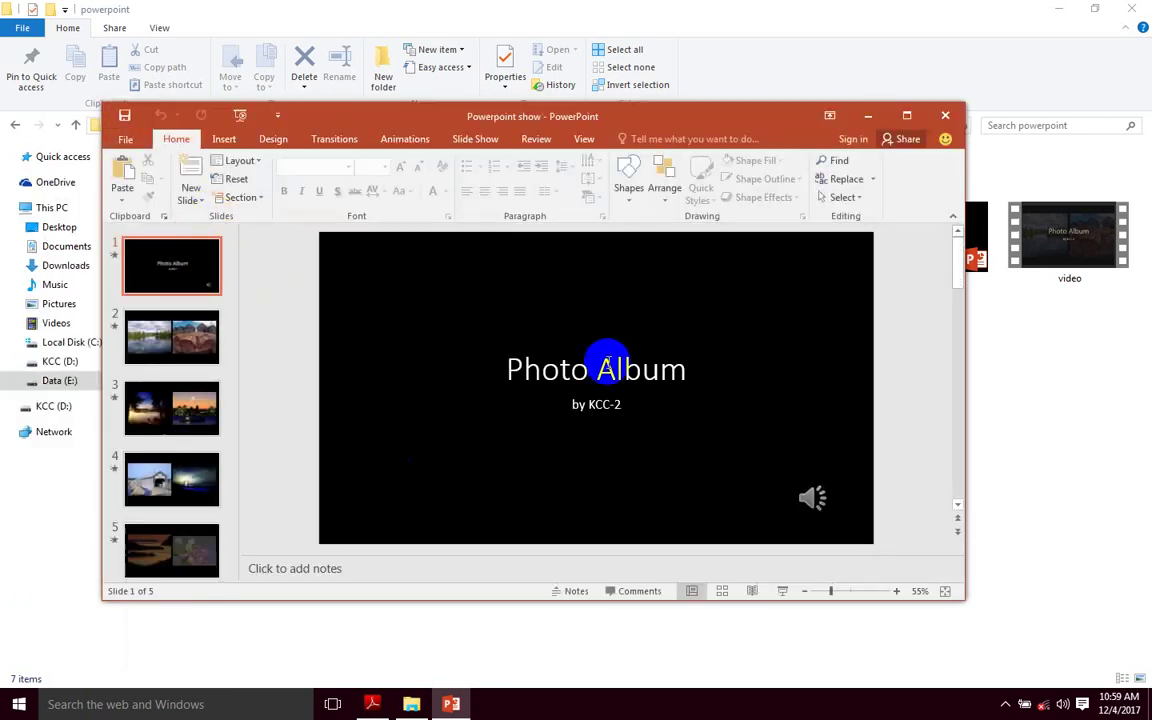
pyautogui.click(945, 116)
pyautogui.click(762, 246)
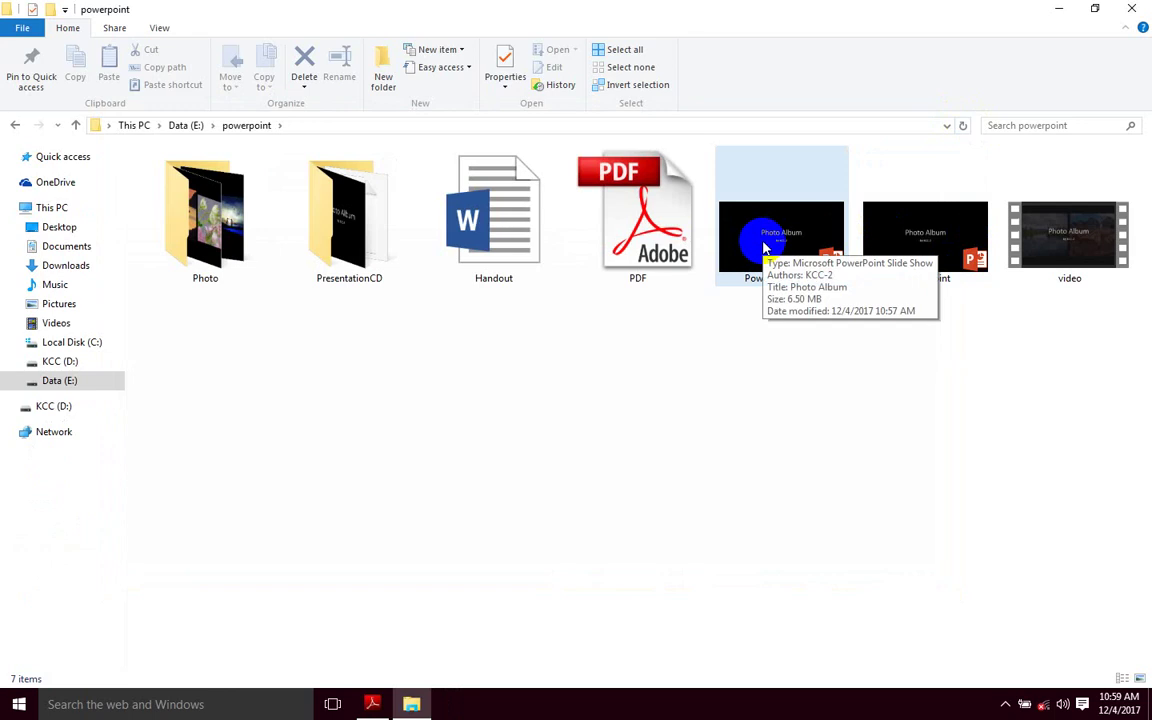
# Step: Bring the 4- PowerPoint.pdf lesson notes in Adobe Reader to the front
pyautogui.click(374, 702)
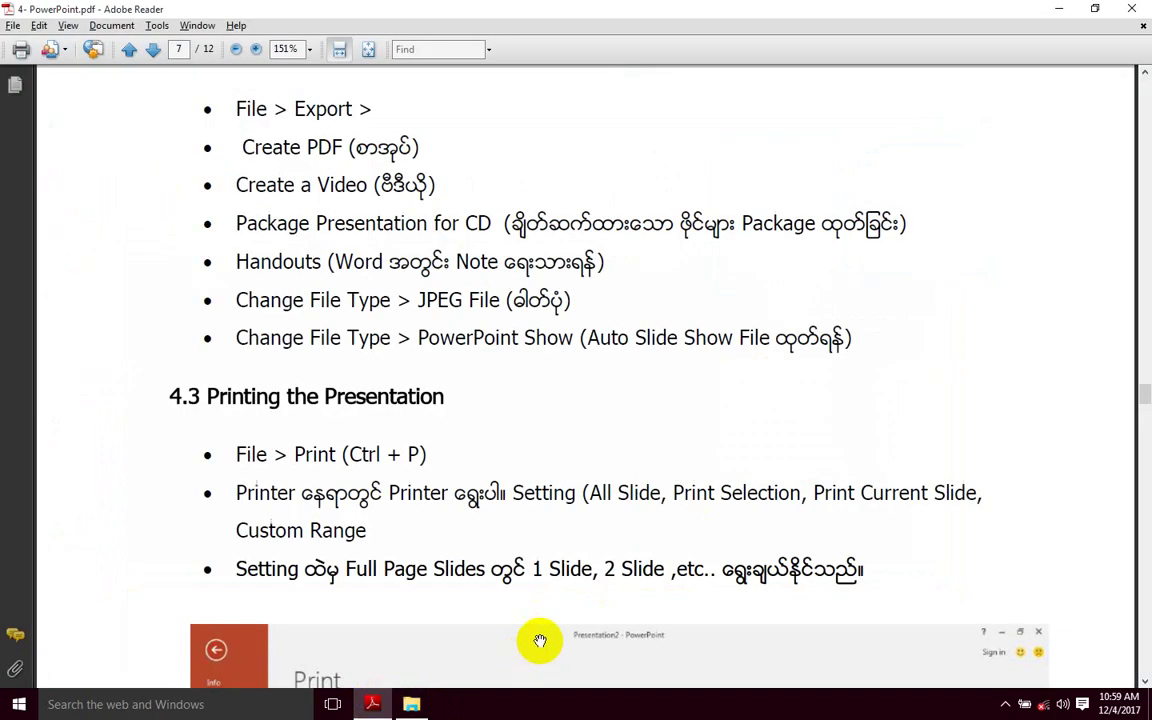
pyautogui.scroll(1, 560, 352)
pyautogui.scroll(1, 500, 348)
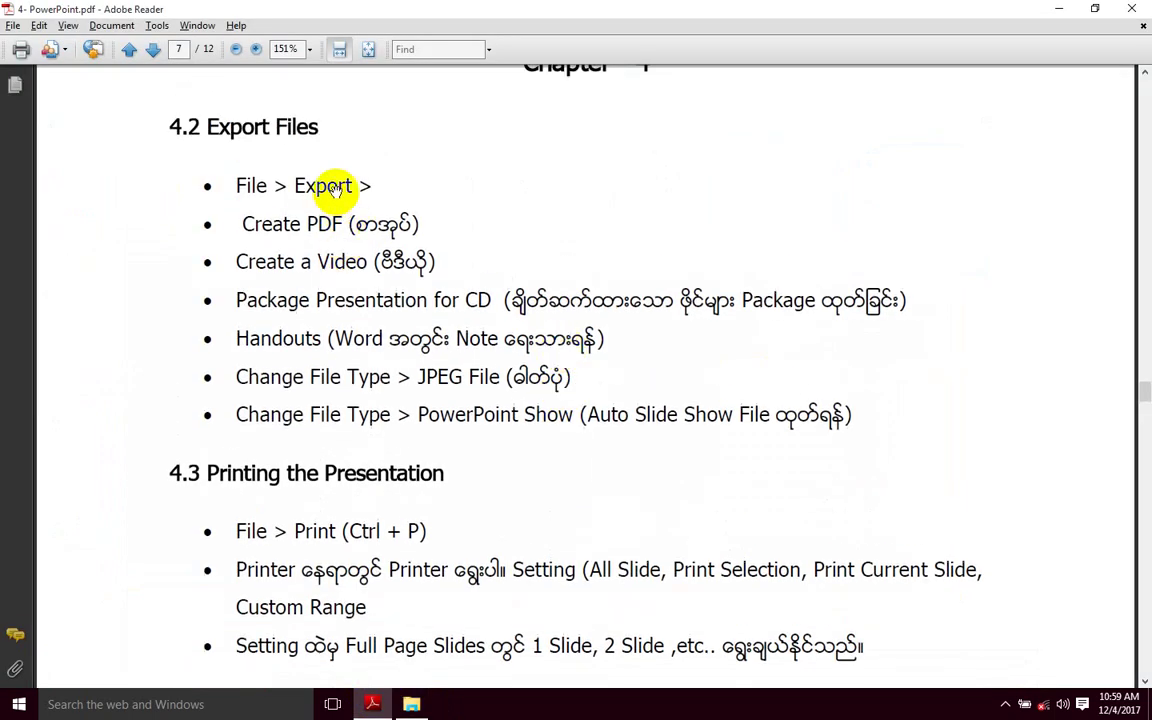
pyautogui.click(337, 228)
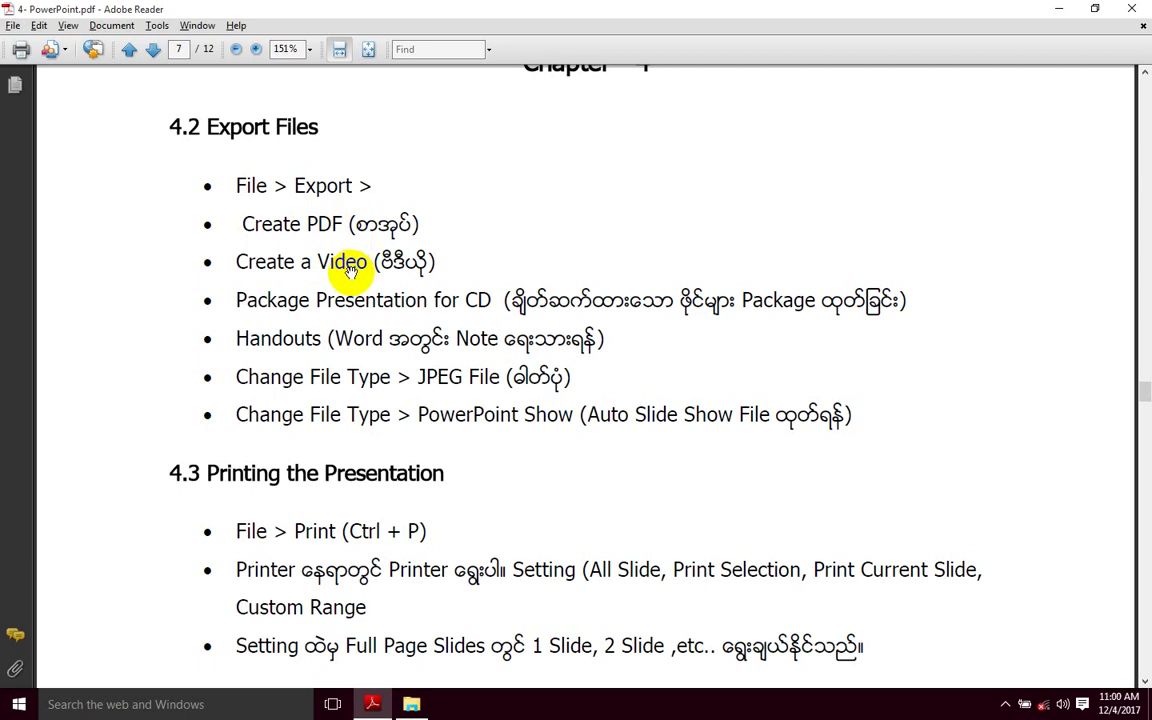
# Step: Scroll the PDF down to the 4.2 Export Files list of export options
pyautogui.scroll(-1, 360, 298)
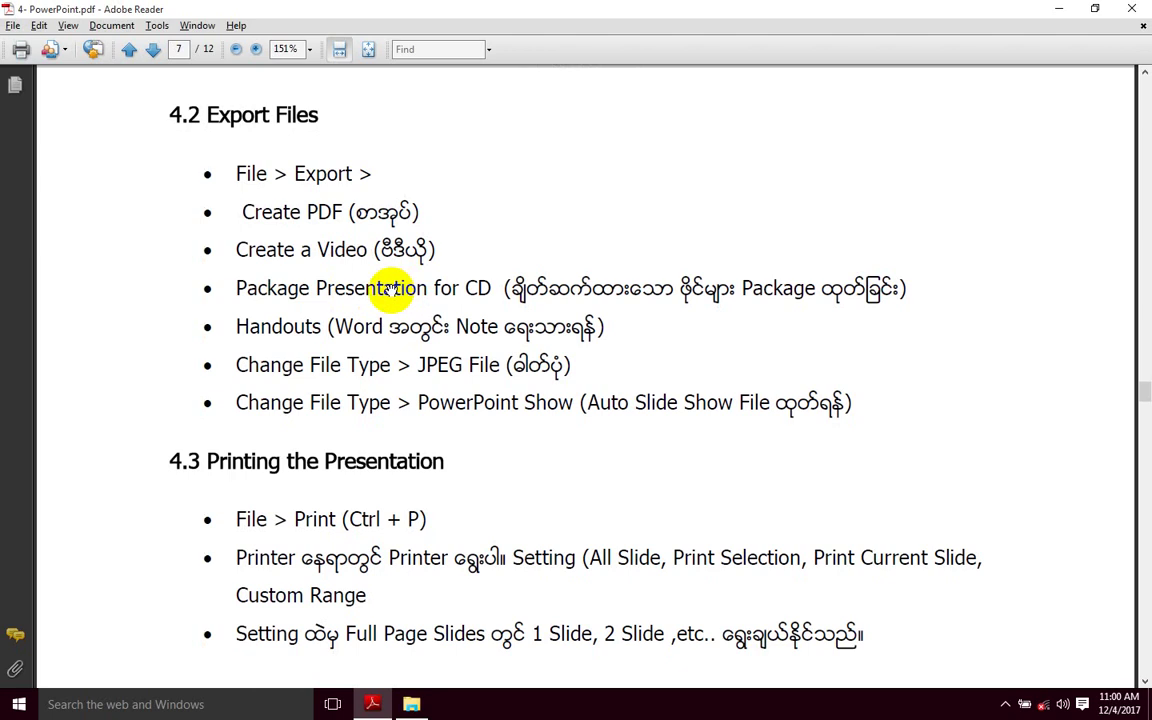
pyautogui.scroll(-1, 388, 280)
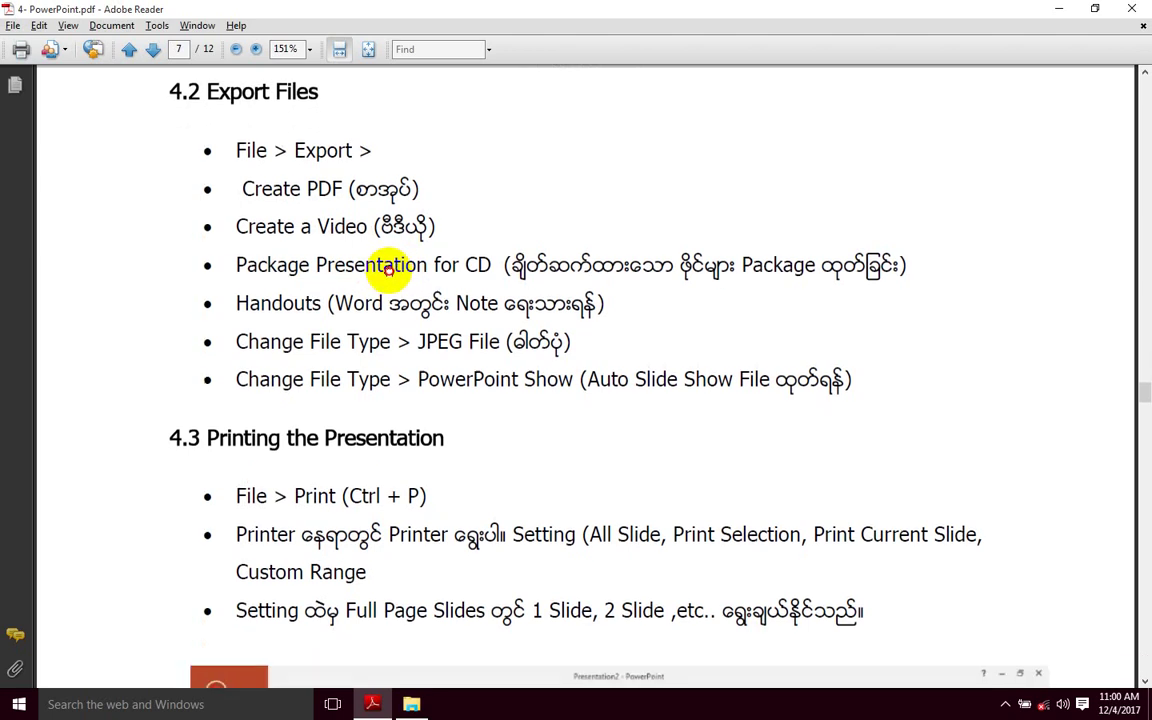
pyautogui.scroll(-3, 372, 290)
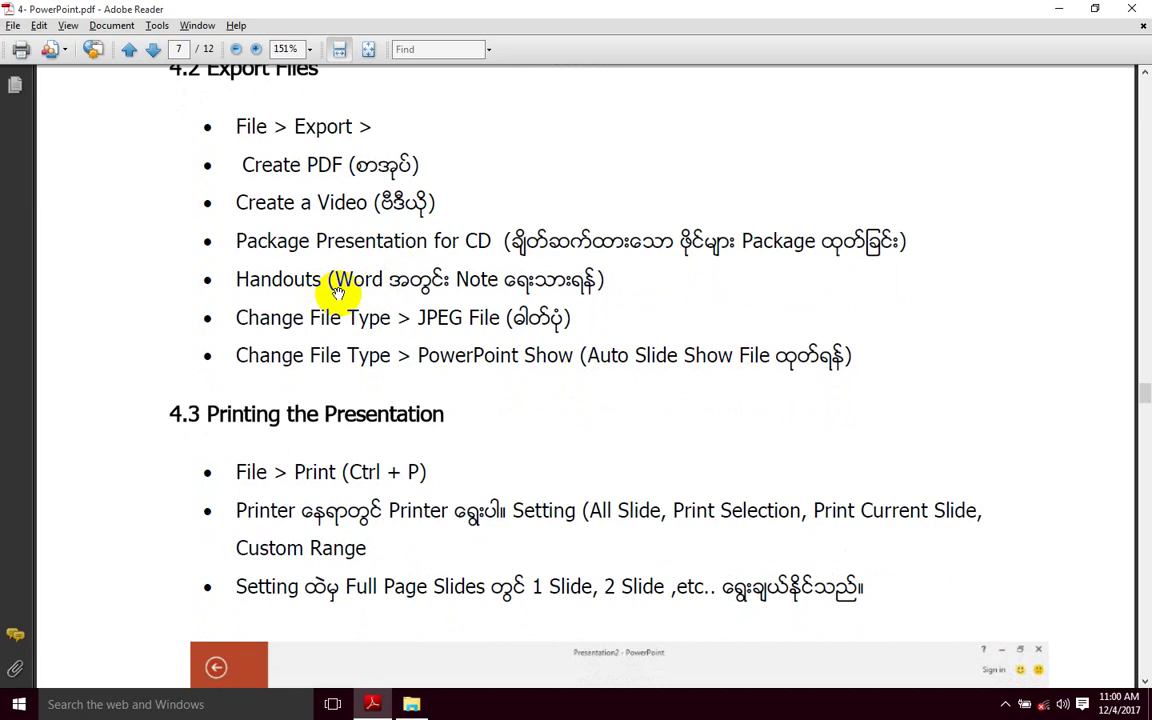
pyautogui.scroll(-1, 338, 286)
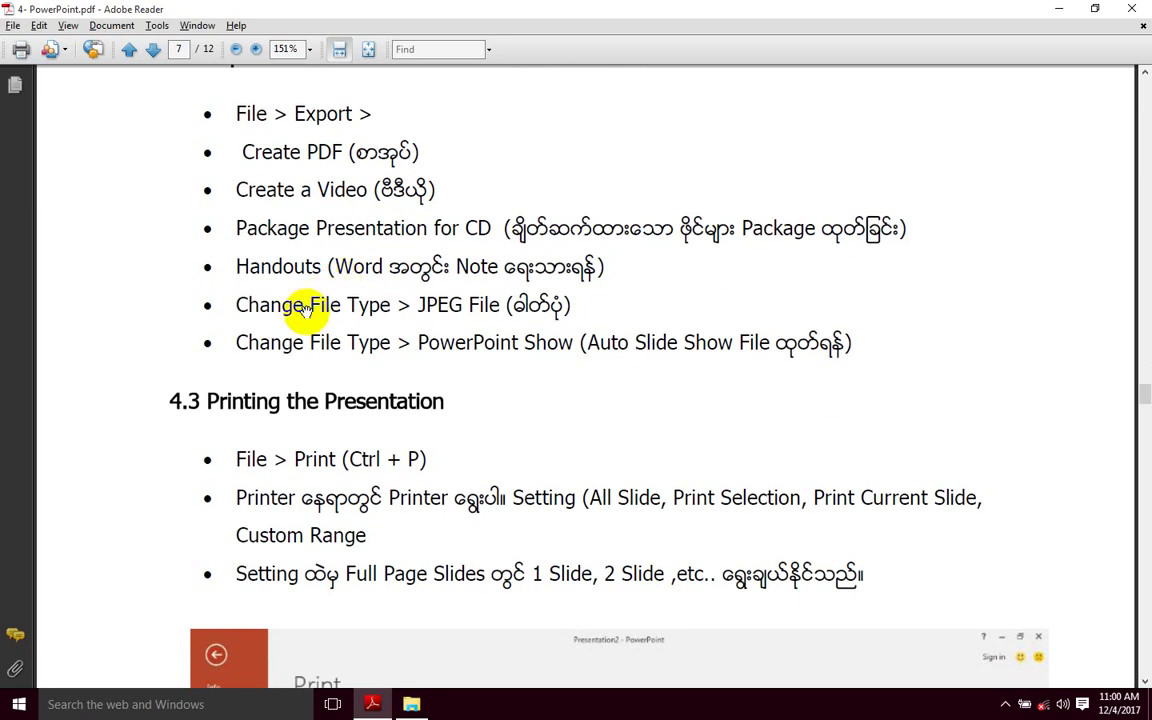
pyautogui.scroll(-2, 308, 295)
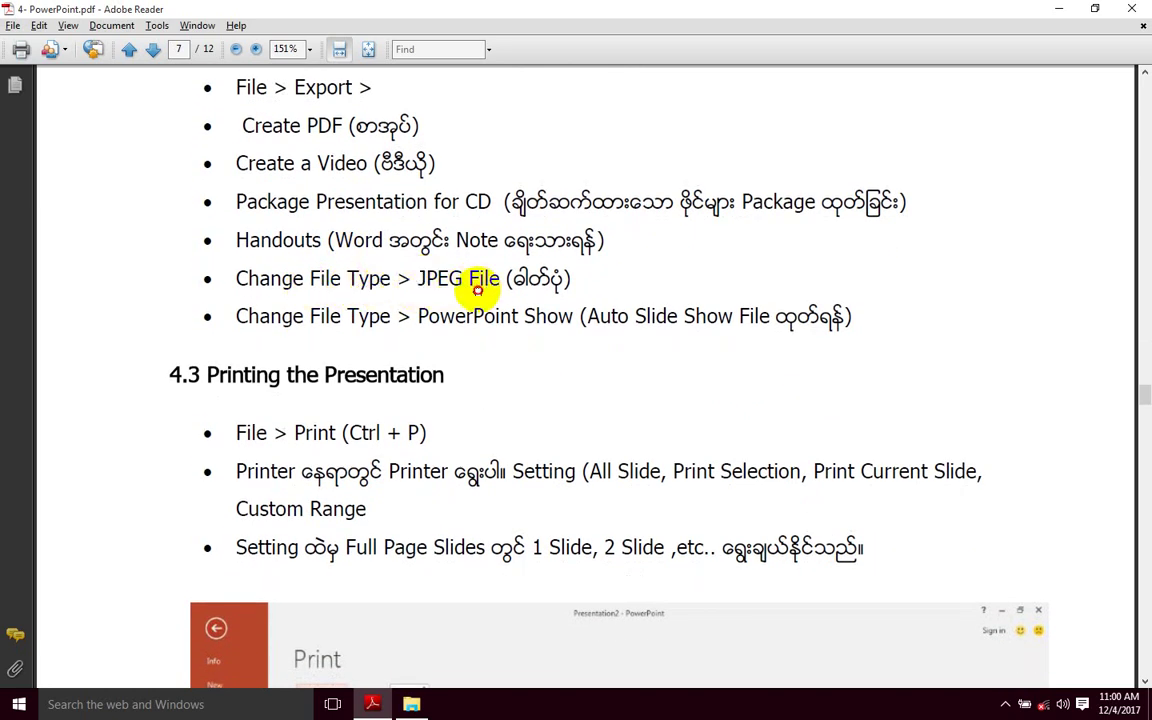
pyautogui.scroll(-1, 478, 289)
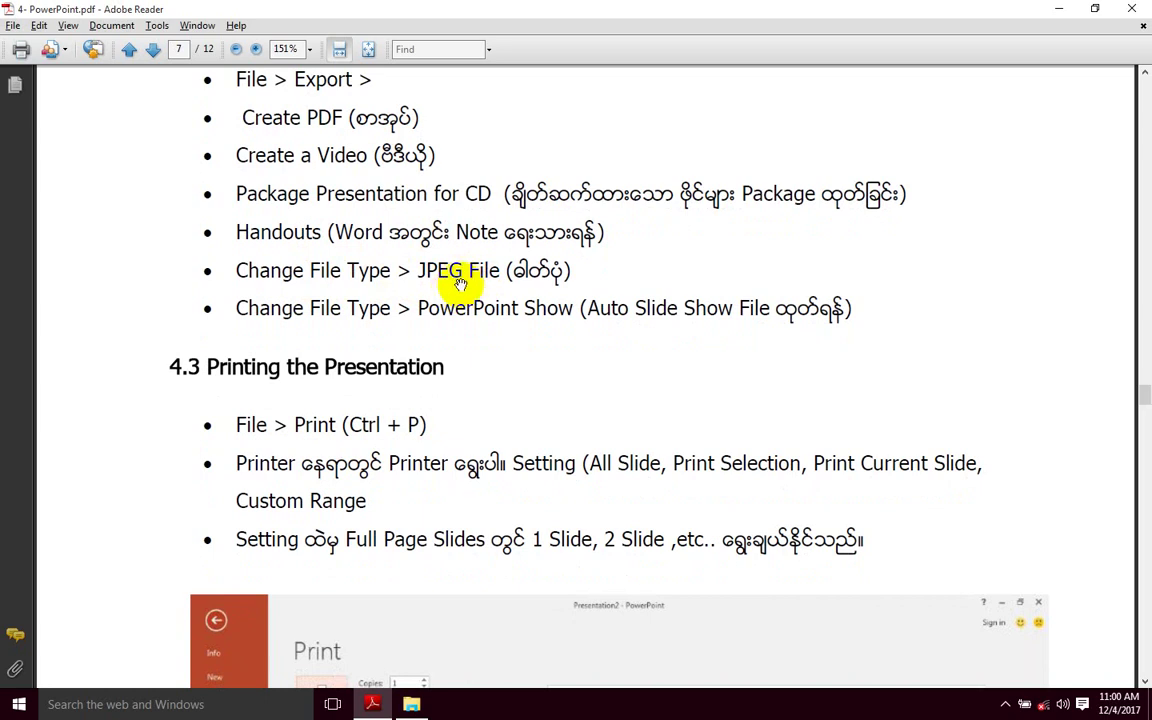
pyautogui.scroll(-1, 440, 295)
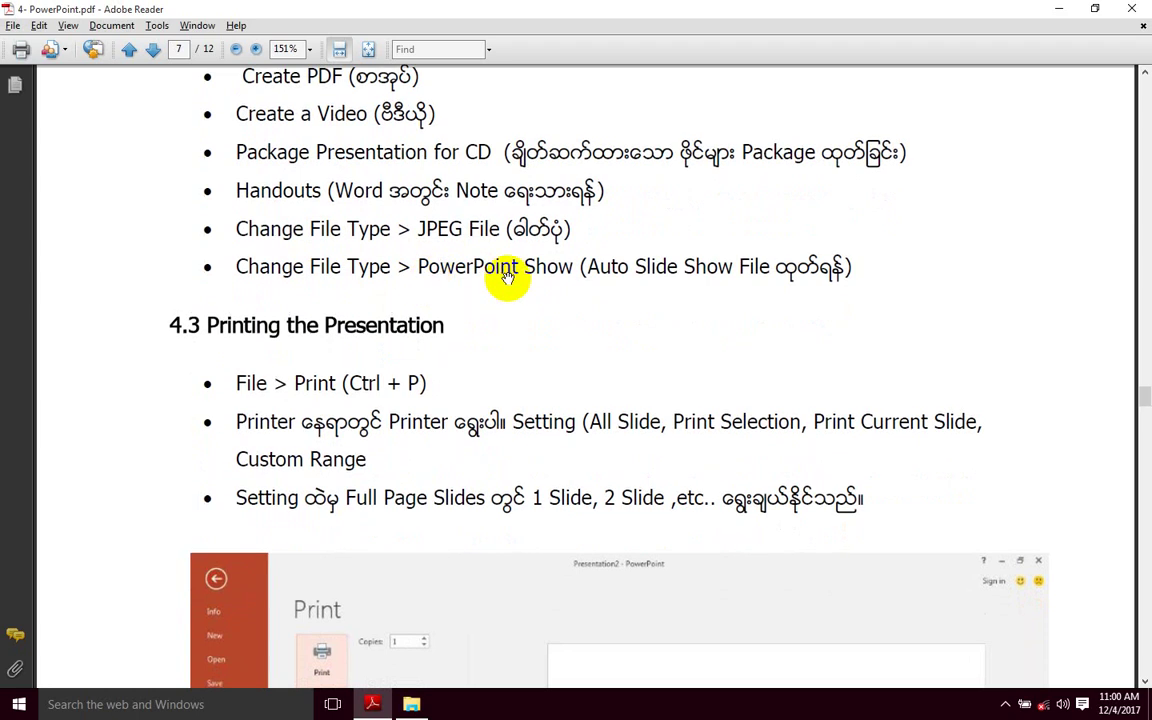
pyautogui.moveTo(663, 282); pyautogui.dragTo(663, 383)
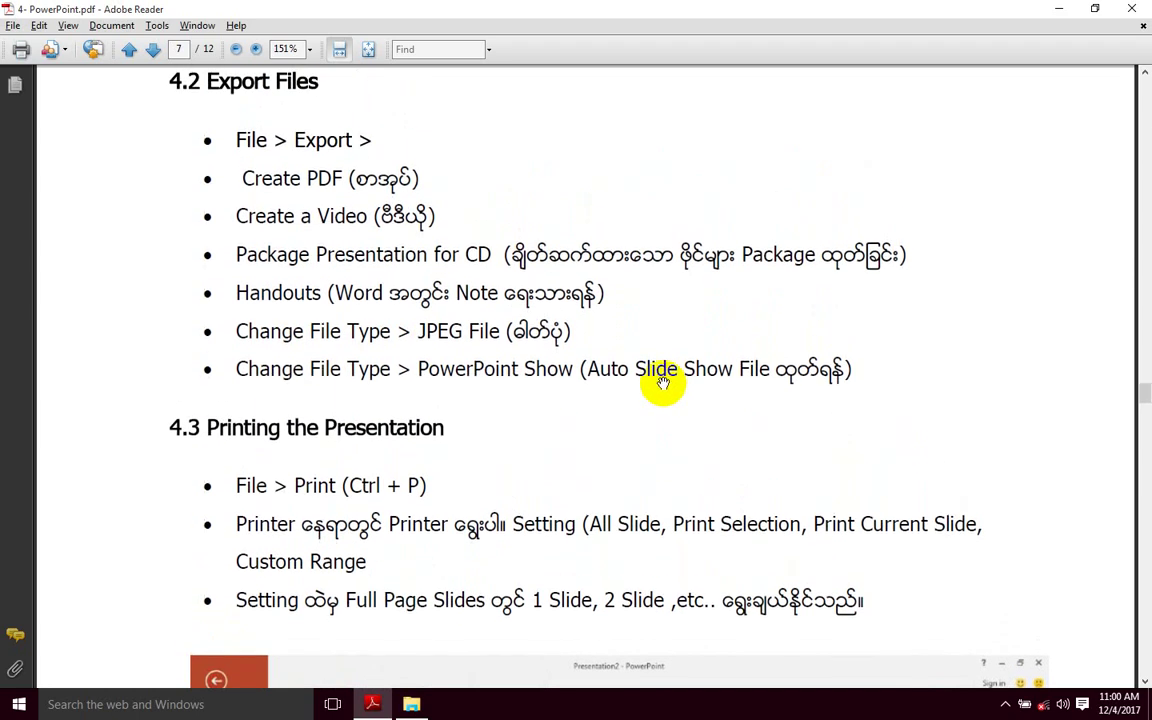
pyautogui.scroll(1, 662, 370)
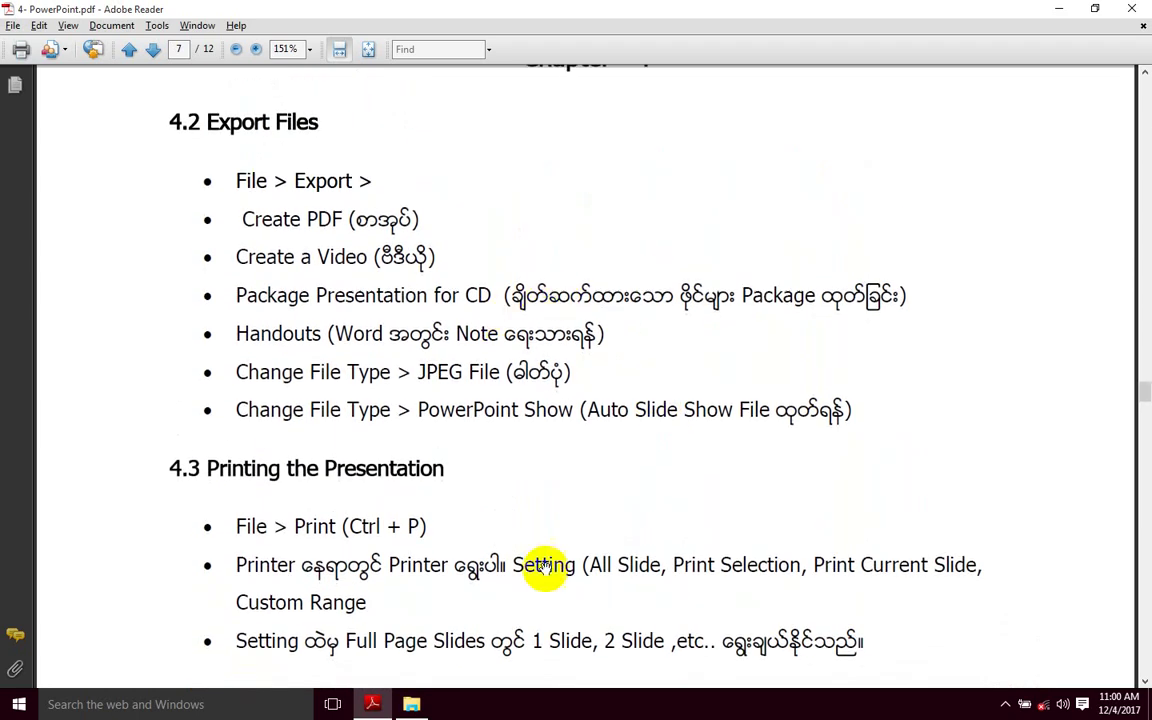
# Step: Return to File Explorer's powerpoint folder to review the seven exported album files
pyautogui.click(411, 704)
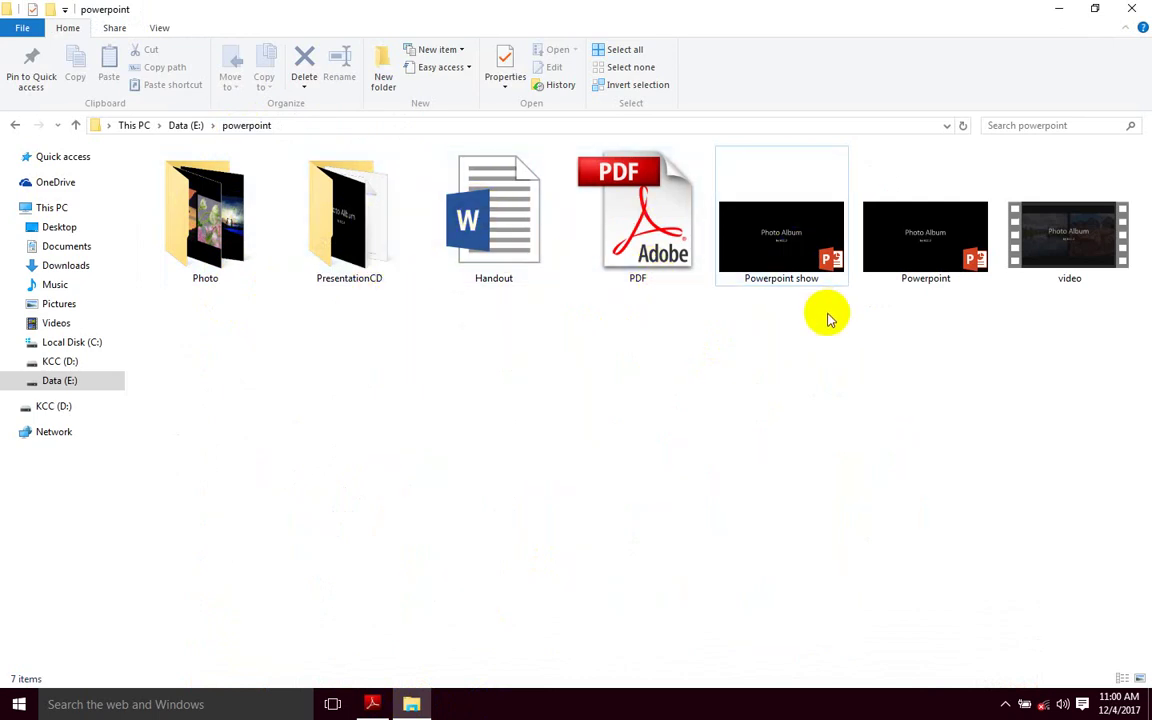
pyautogui.moveTo(957, 229)
pyautogui.mouseDown()
pyautogui.moveTo(1088, 247)
pyautogui.moveTo(959, 276)
pyautogui.mouseUp()
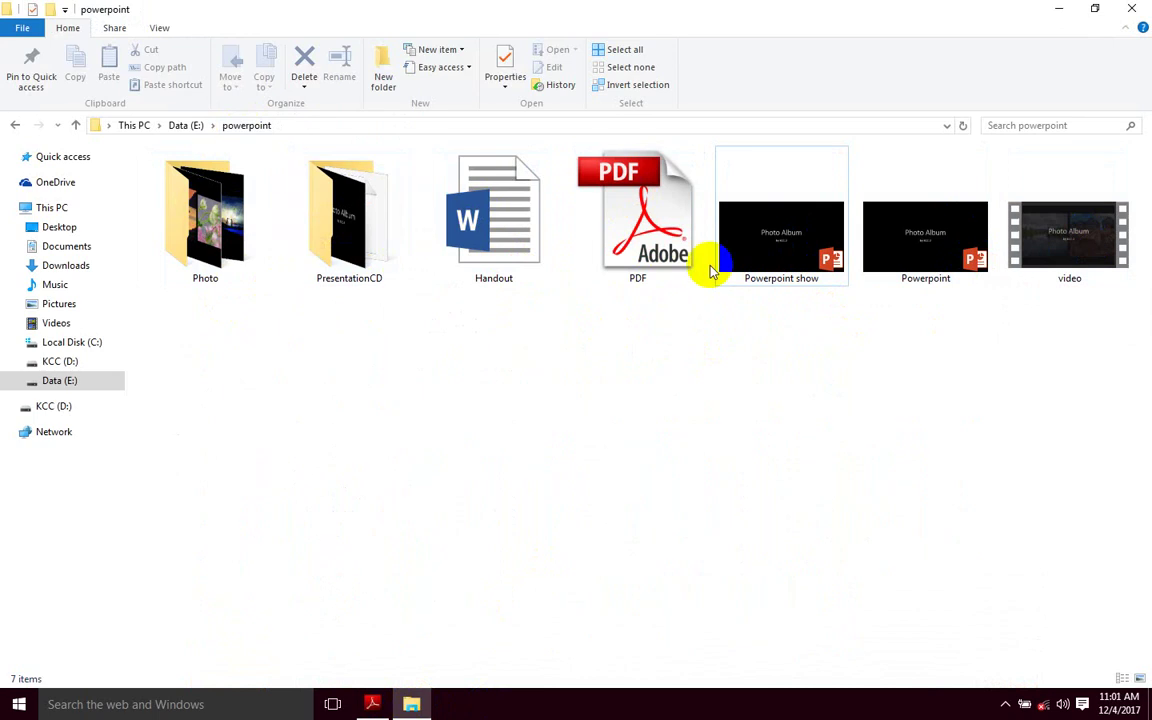